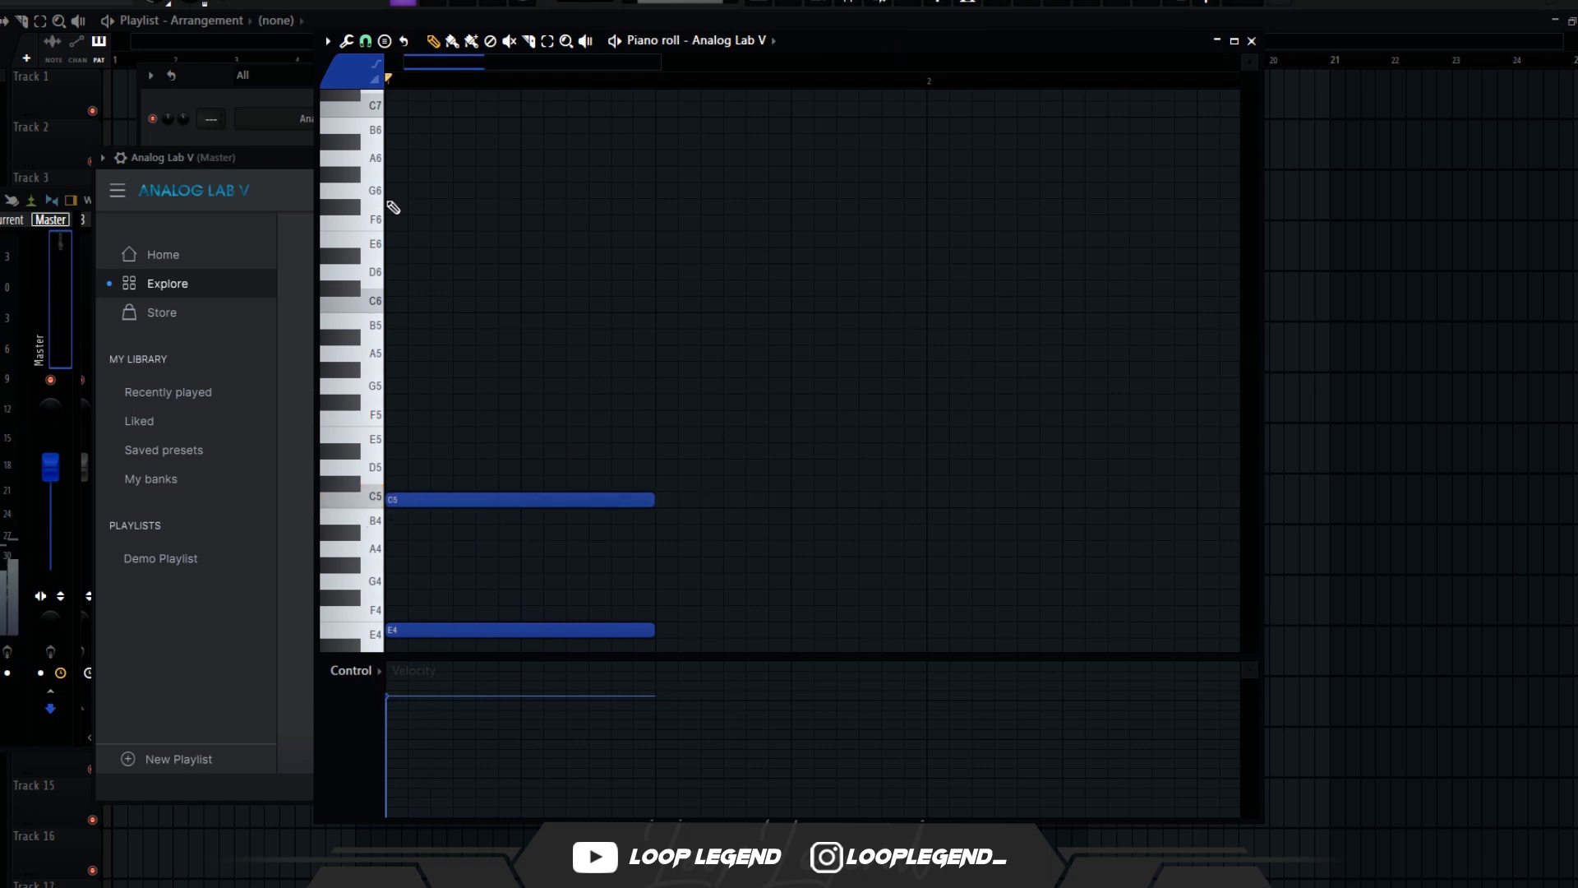
# Recolour the E4 and C5 notes to crimson and play the pattern.
pyautogui.click(365, 65)
pyautogui.click(609, 212)
pyautogui.press('Return')
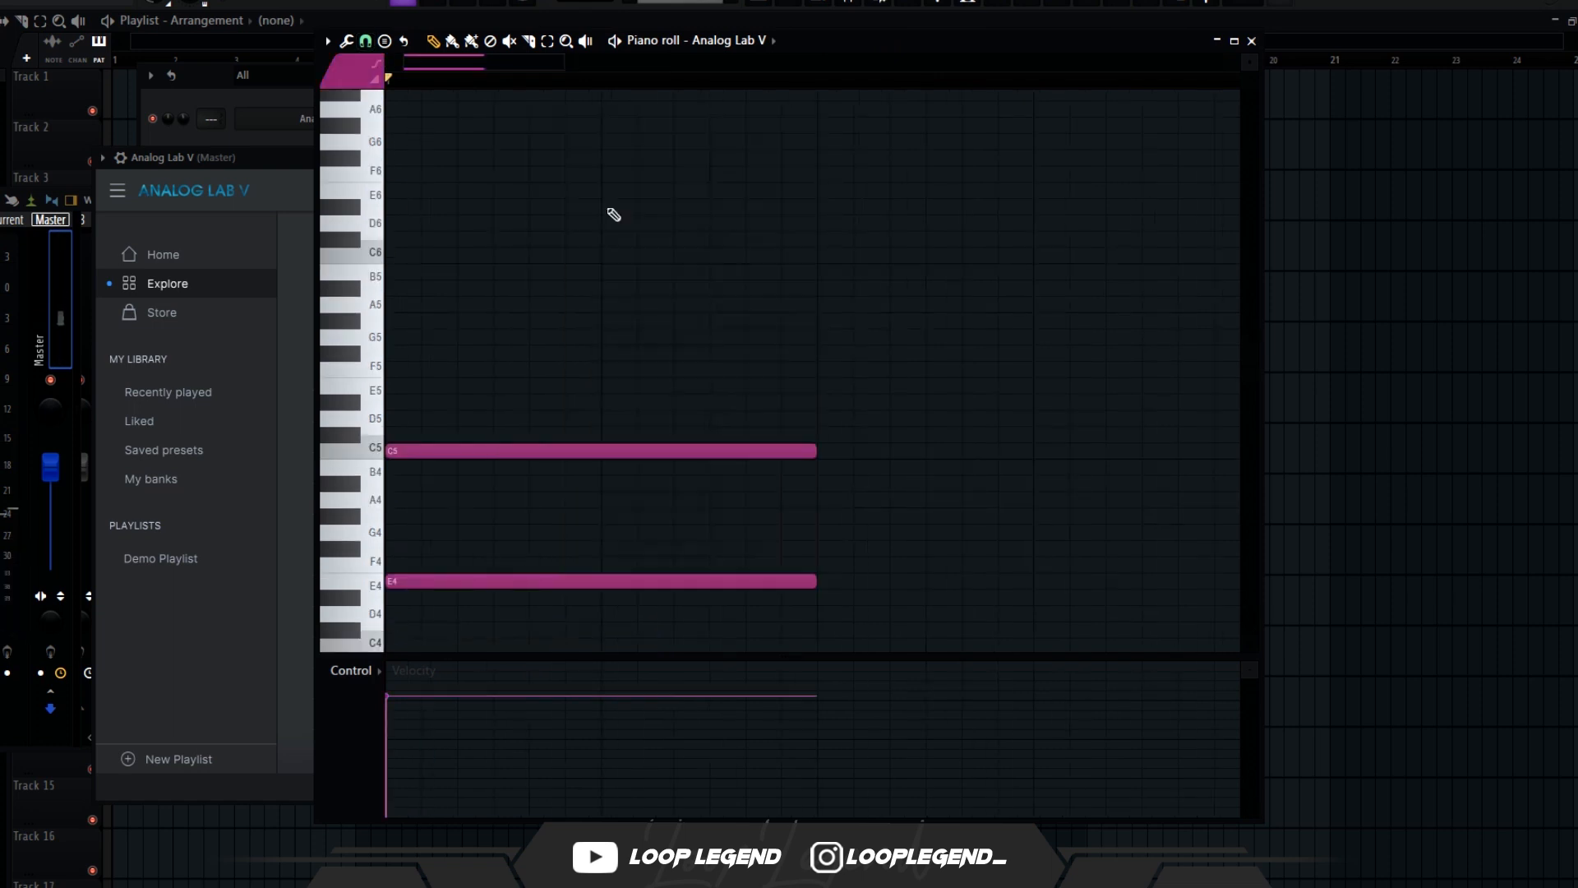
pyautogui.press('space')
pyautogui.press('space')
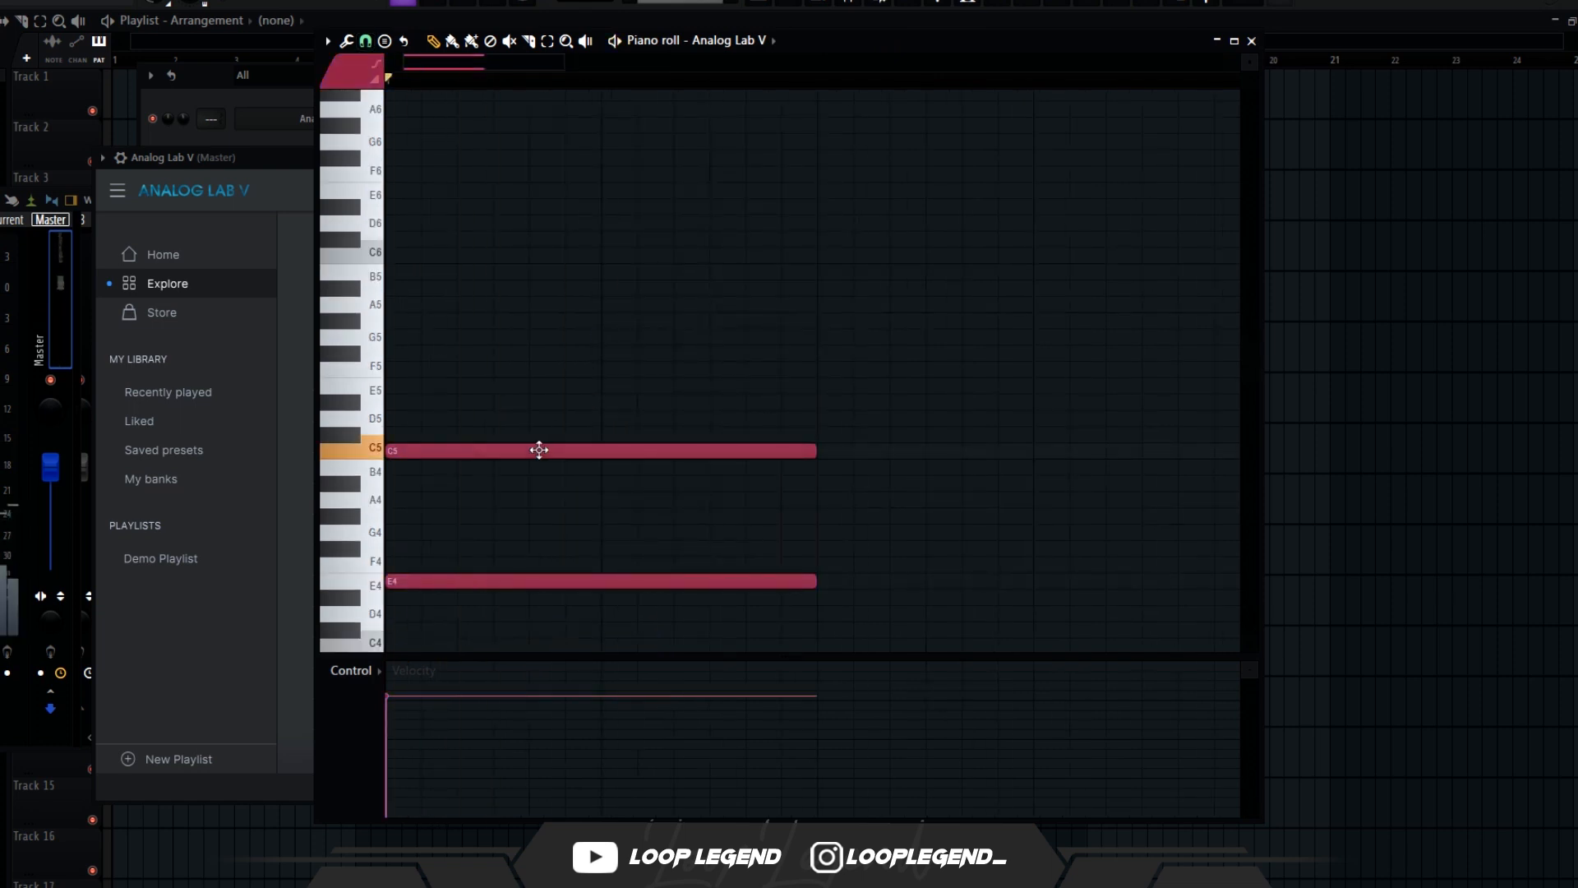
# Move the C5 note down to F#4 and play it against E4.
pyautogui.moveTo(539, 449); pyautogui.dragTo(497, 597)
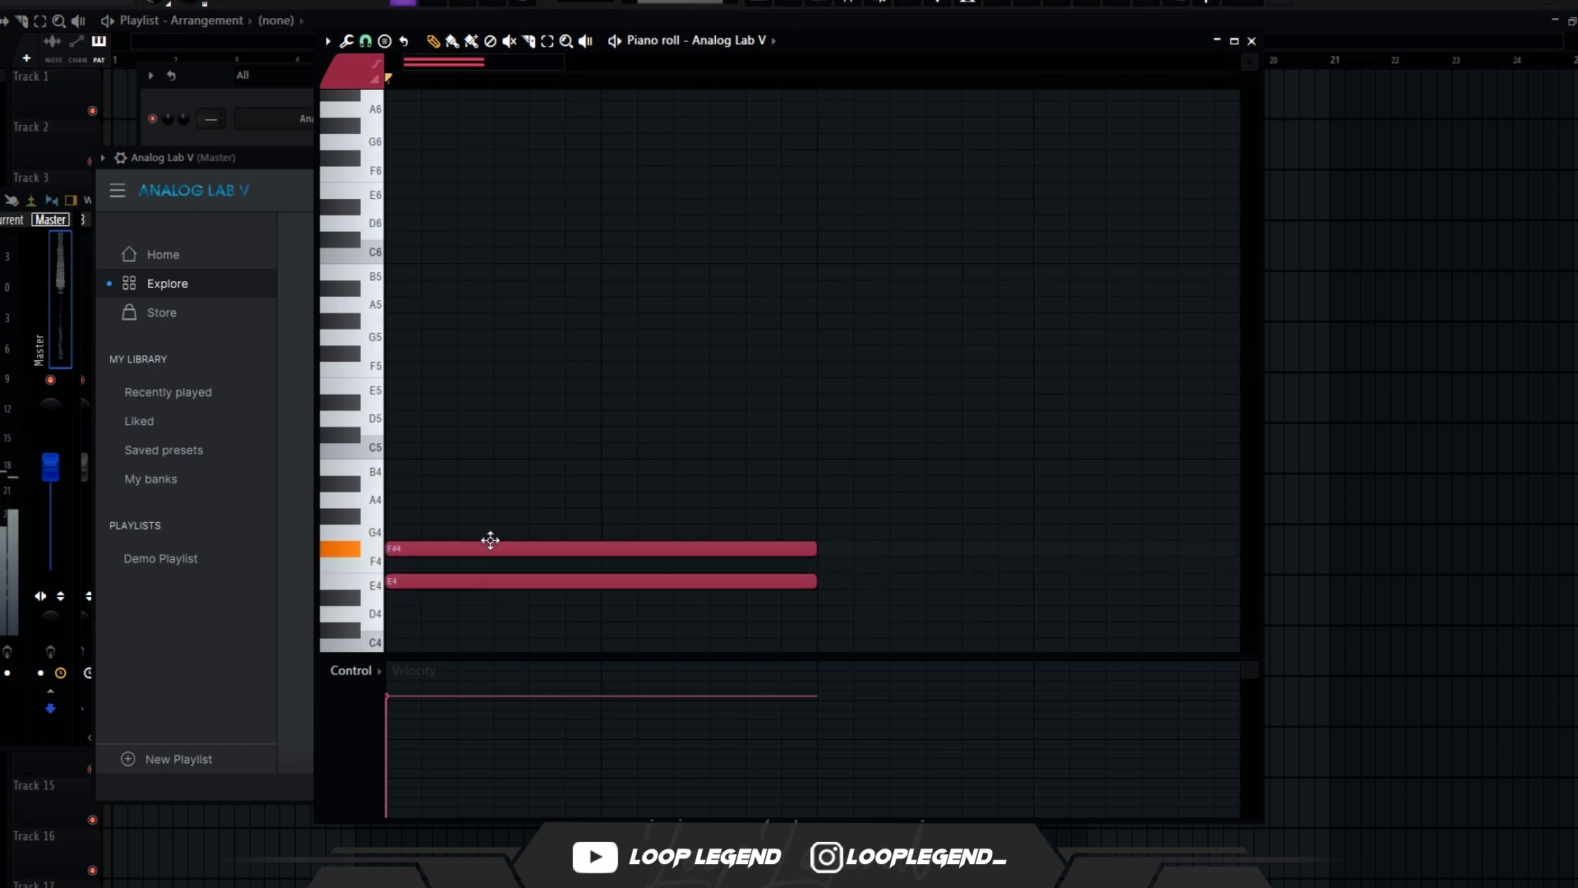
pyautogui.press('space')
pyautogui.press('space')
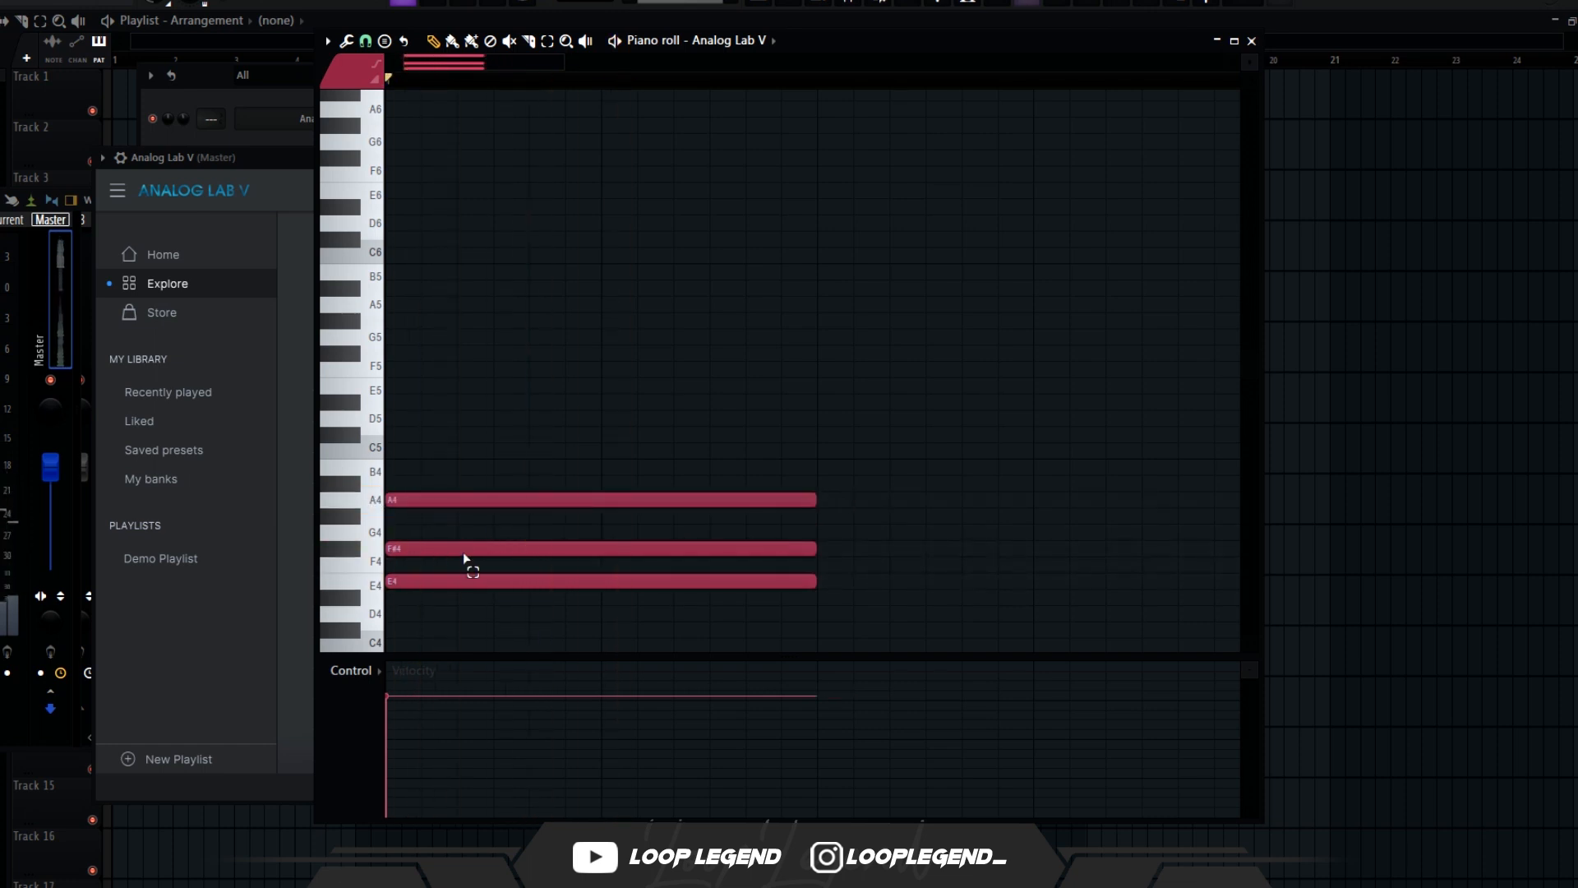
# Raise the F#4 note an octave to F#5 and turn the A4 note into a short A#4 followed by a short A4.
pyautogui.hotkey('ctrl', 'Up')
pyautogui.moveTo(711, 504); pyautogui.dragTo(705, 482)
pyautogui.press('space')
pyautogui.press('space')
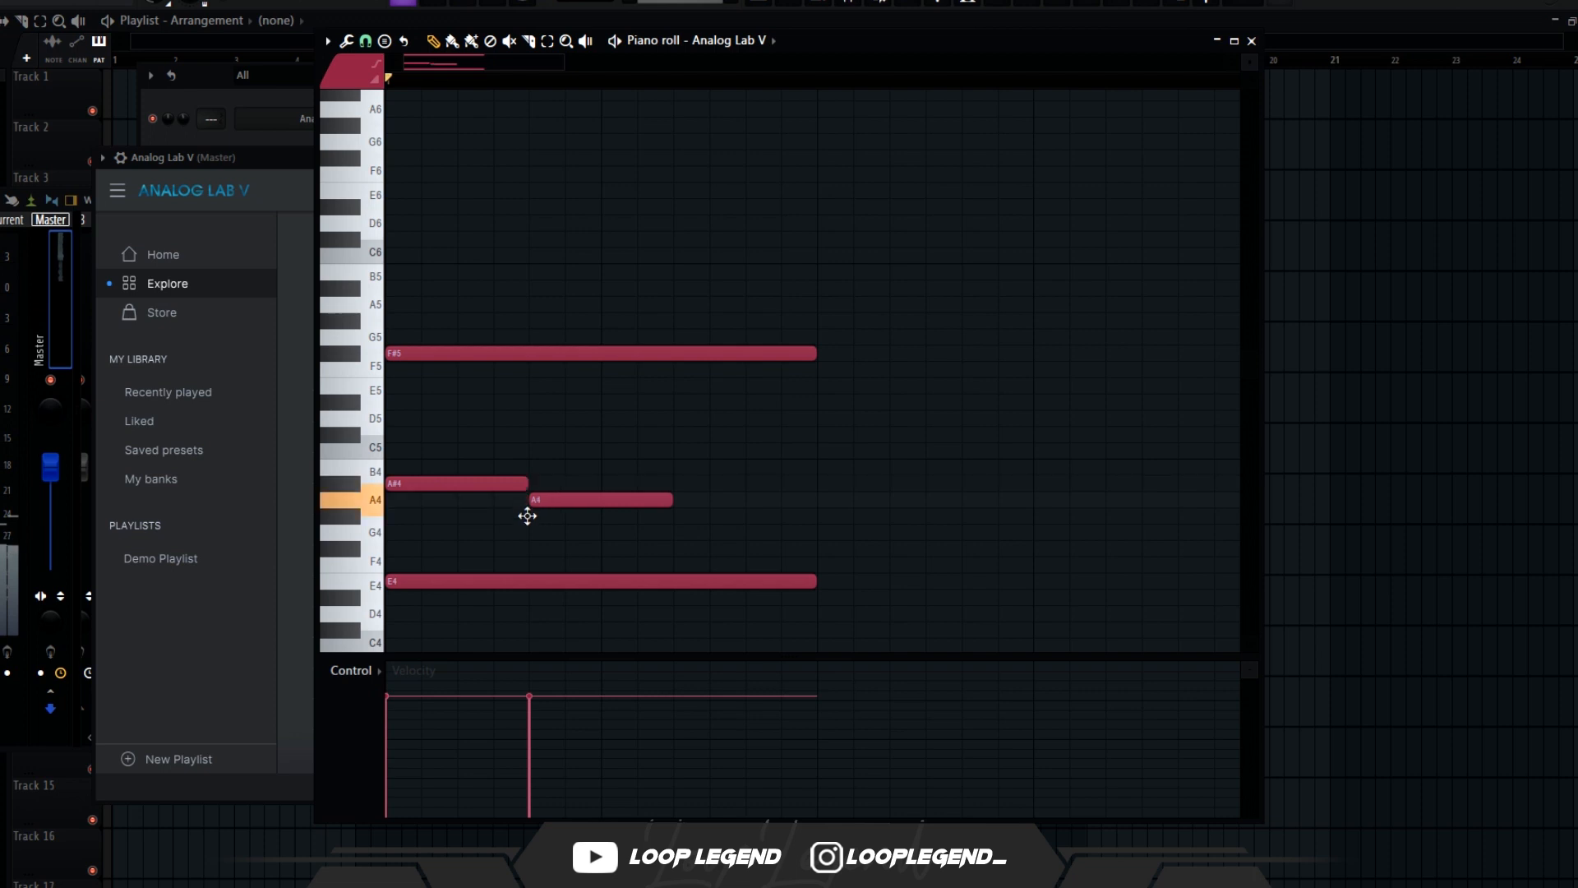
pyautogui.press('space')
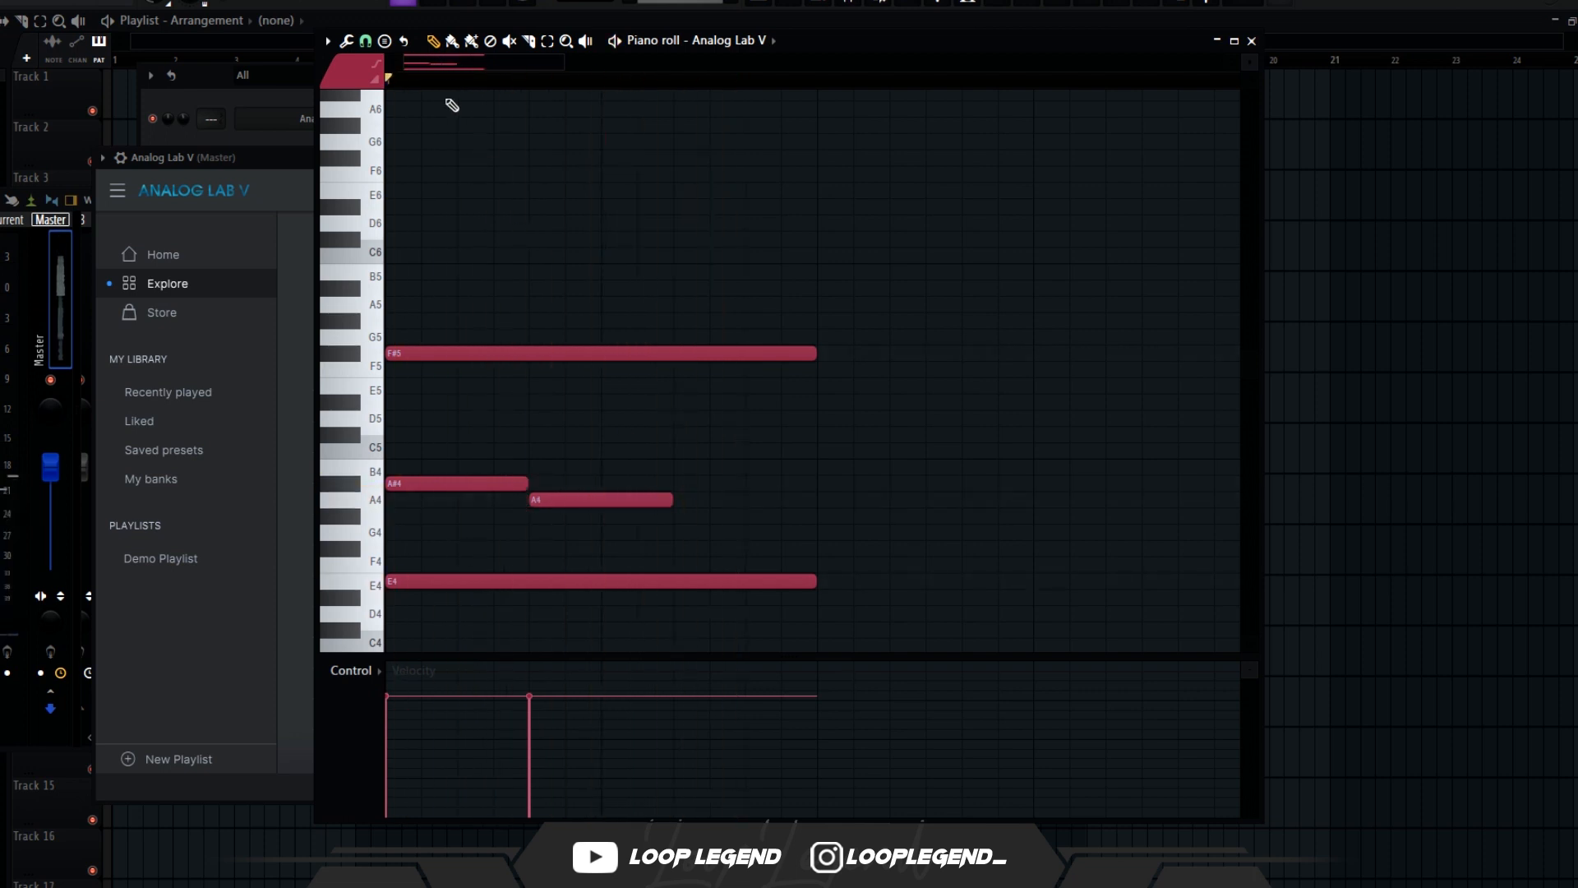
# Move the short A#4 note to B4, using a temporary stamped seven-note scale from E4 to D5 after the chord as a guide.
pyautogui.click(400, 42)
pyautogui.click(489, 442)
pyautogui.click(828, 583)
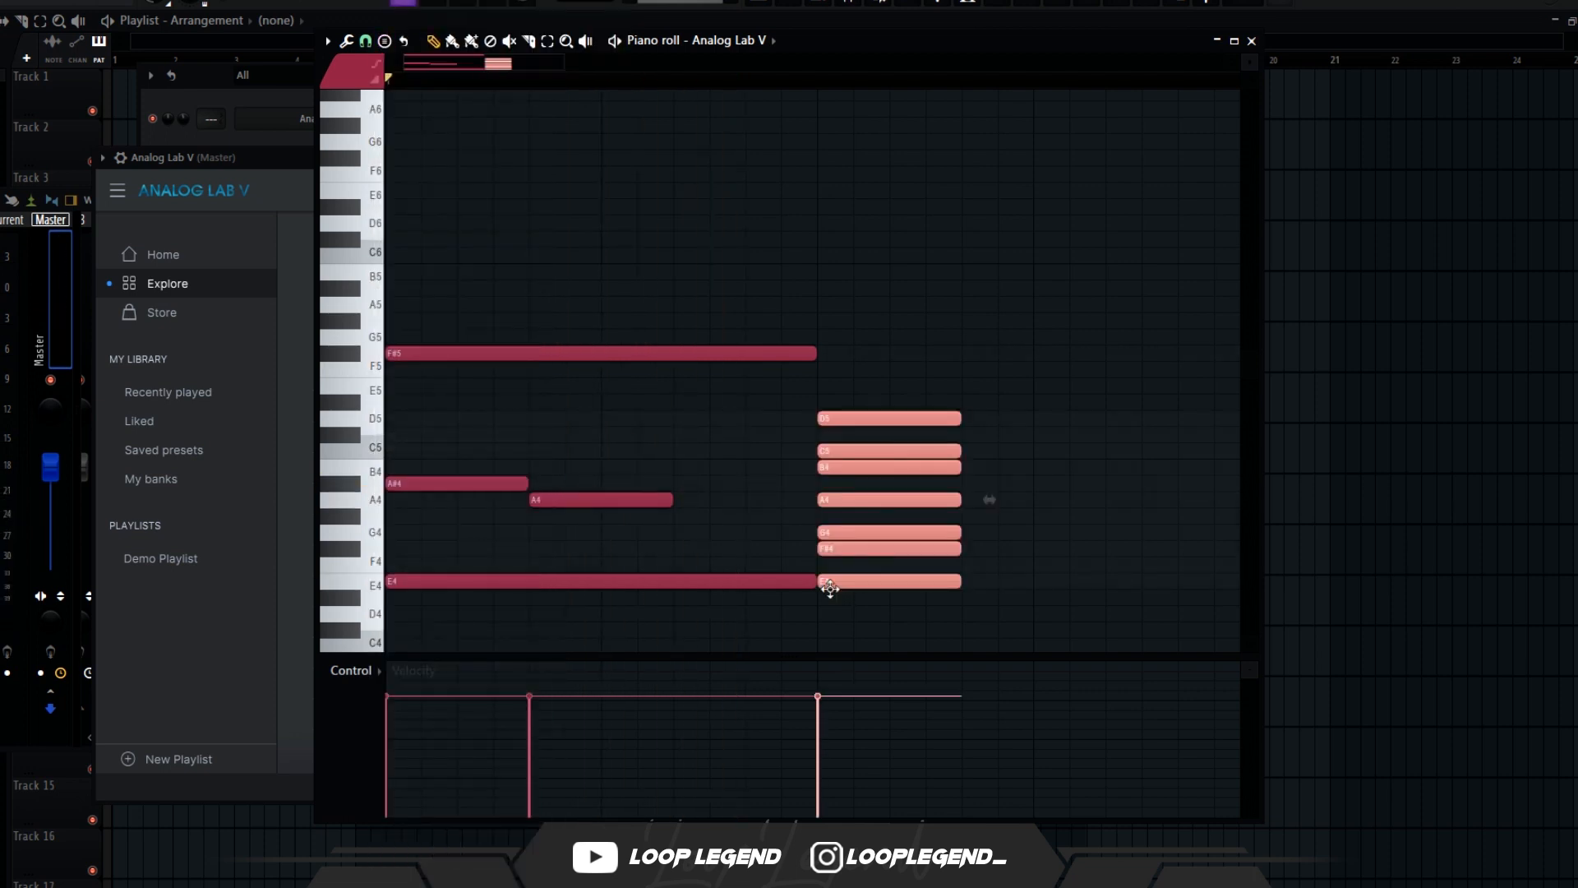
pyautogui.click(493, 484)
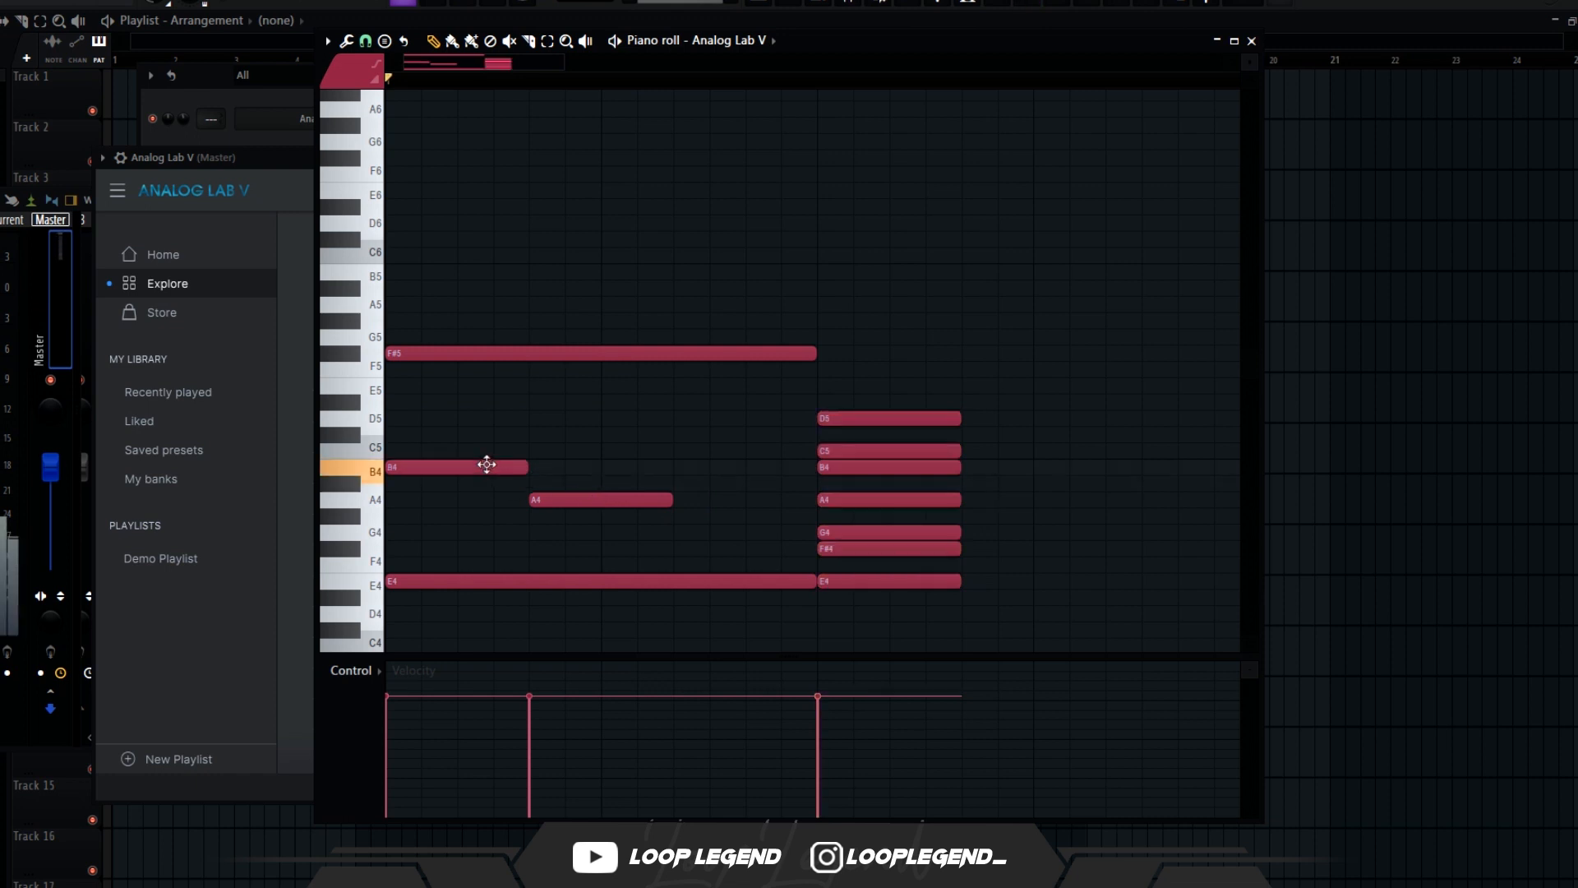
pyautogui.hotkey('ctrl', 'z')
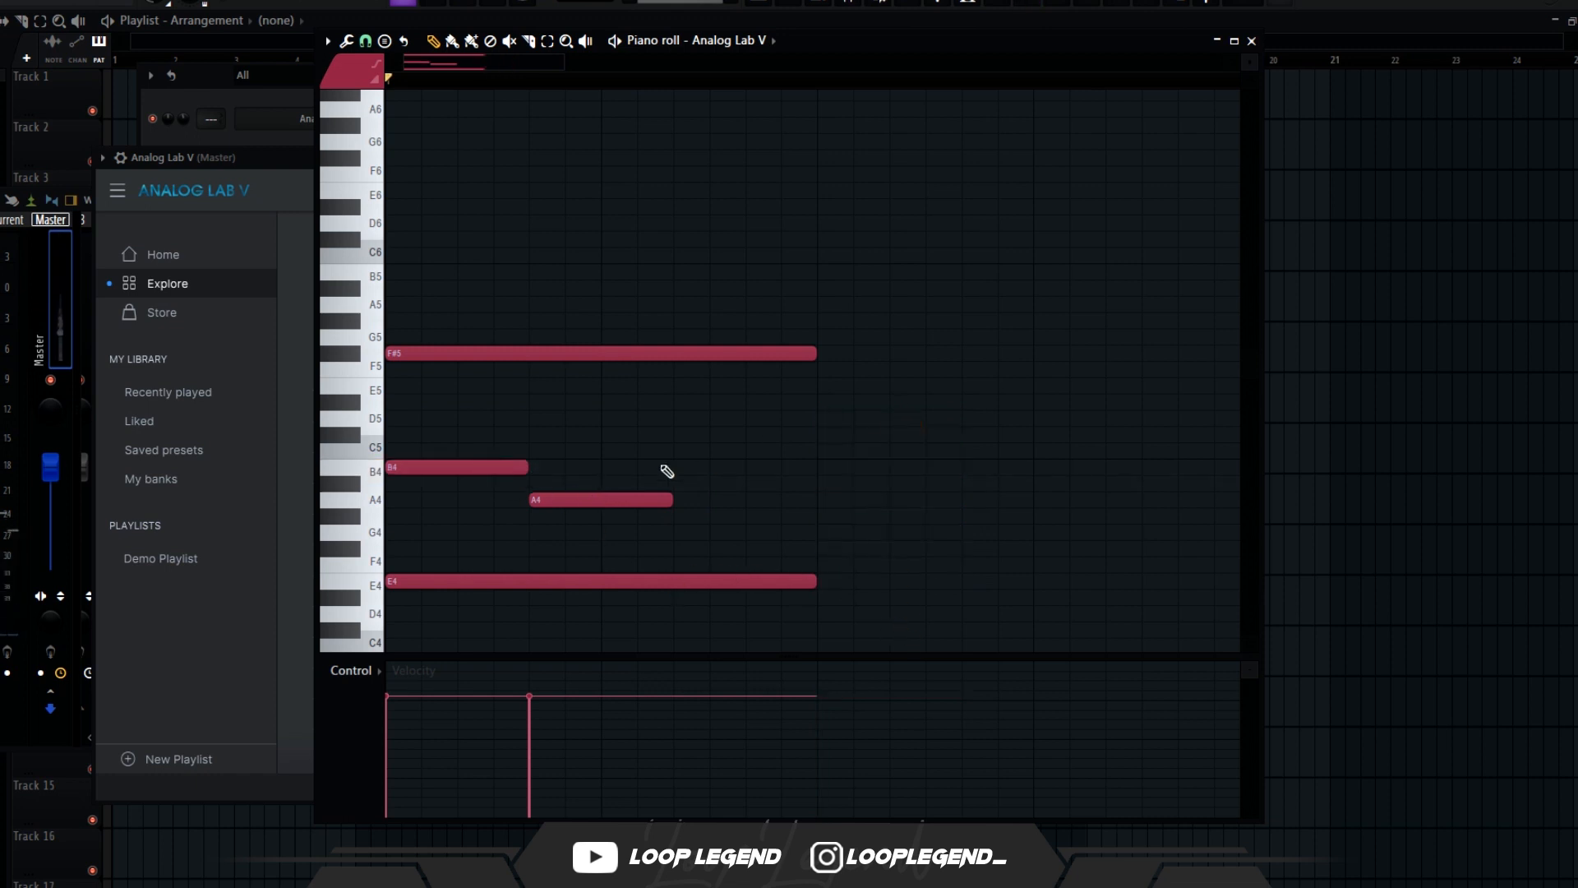
# Build the inner melody after the B4 note from a short C5 and three short D5 notes, and play it.
pyautogui.moveTo(605, 458); pyautogui.dragTo(603, 449)
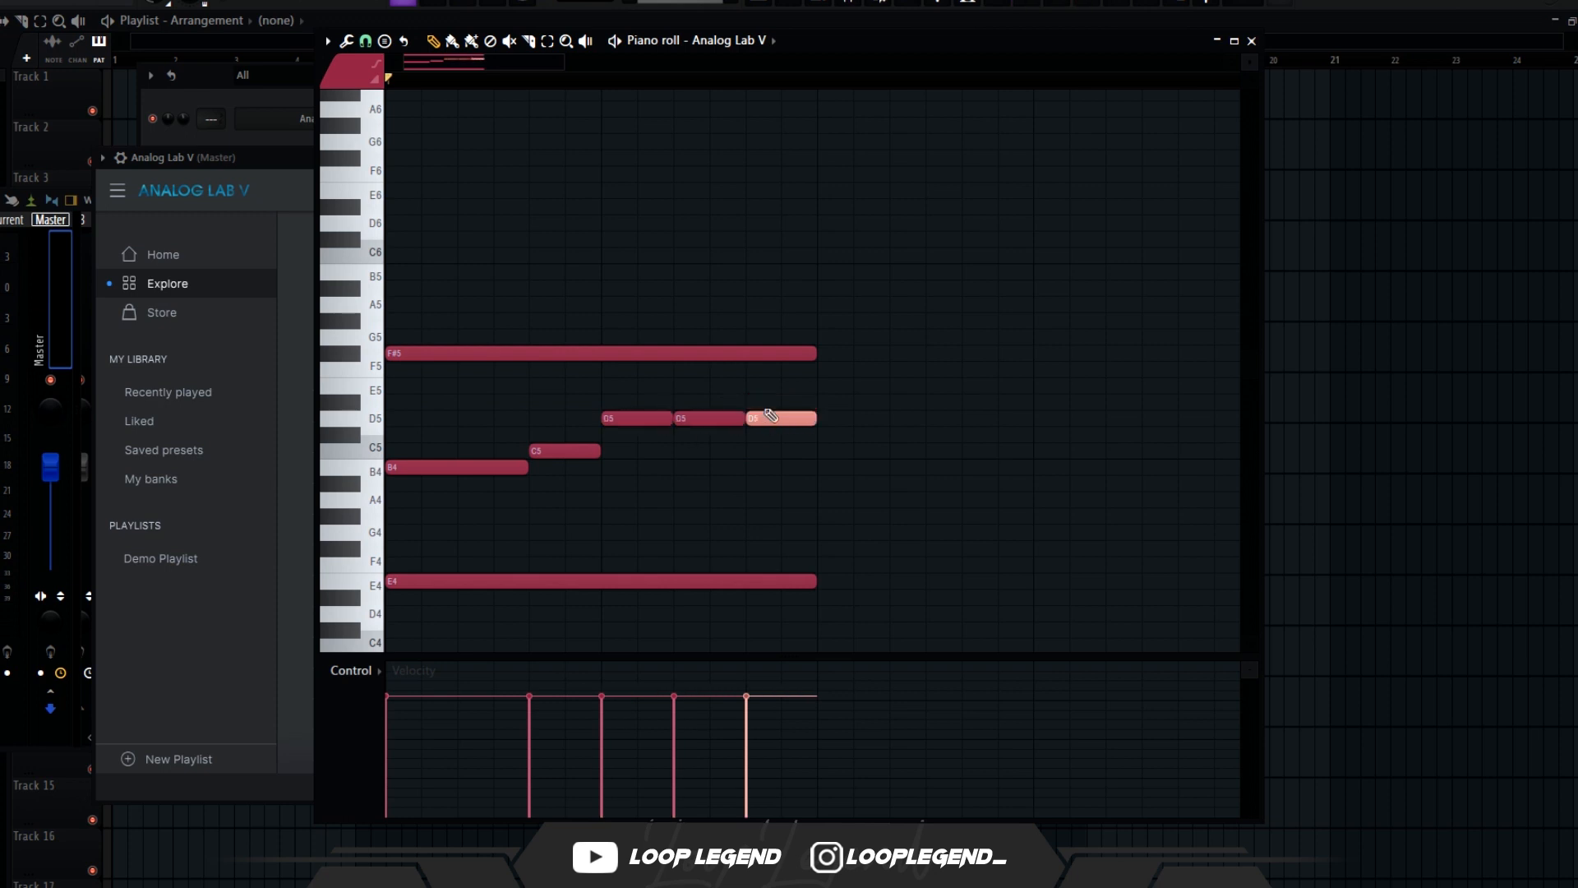
pyautogui.press('space')
pyautogui.press('space')
# Lower the four short melody notes following the first B4 to B4, C5, C5 and C5.
pyautogui.moveTo(657, 484); pyautogui.dragTo(681, 482)
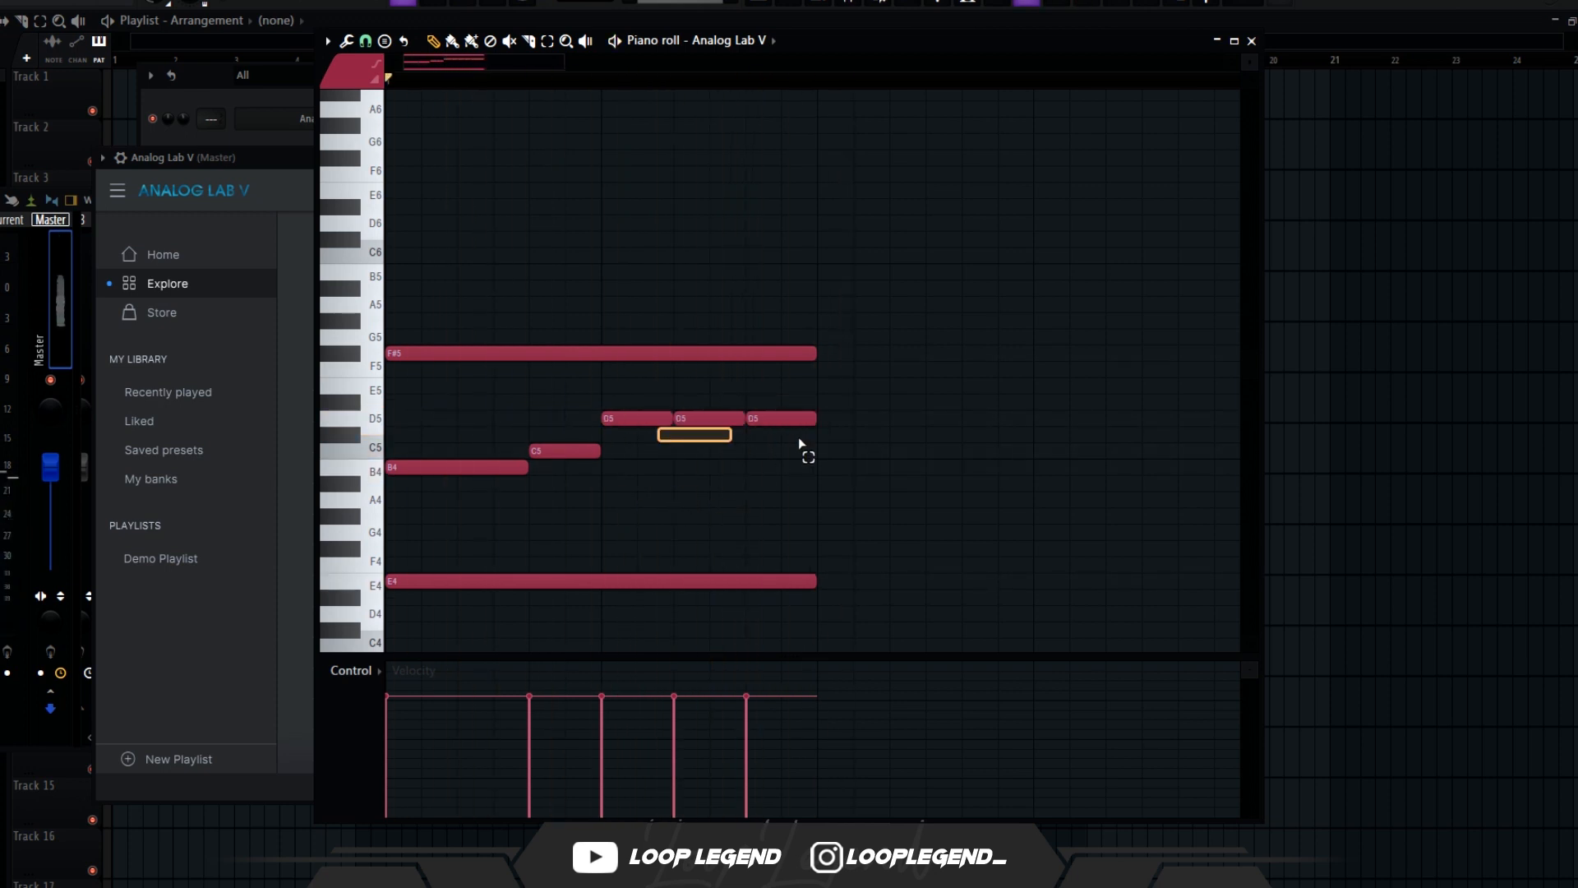
pyautogui.moveTo(656, 434); pyautogui.dragTo(655, 450)
pyautogui.press('space')
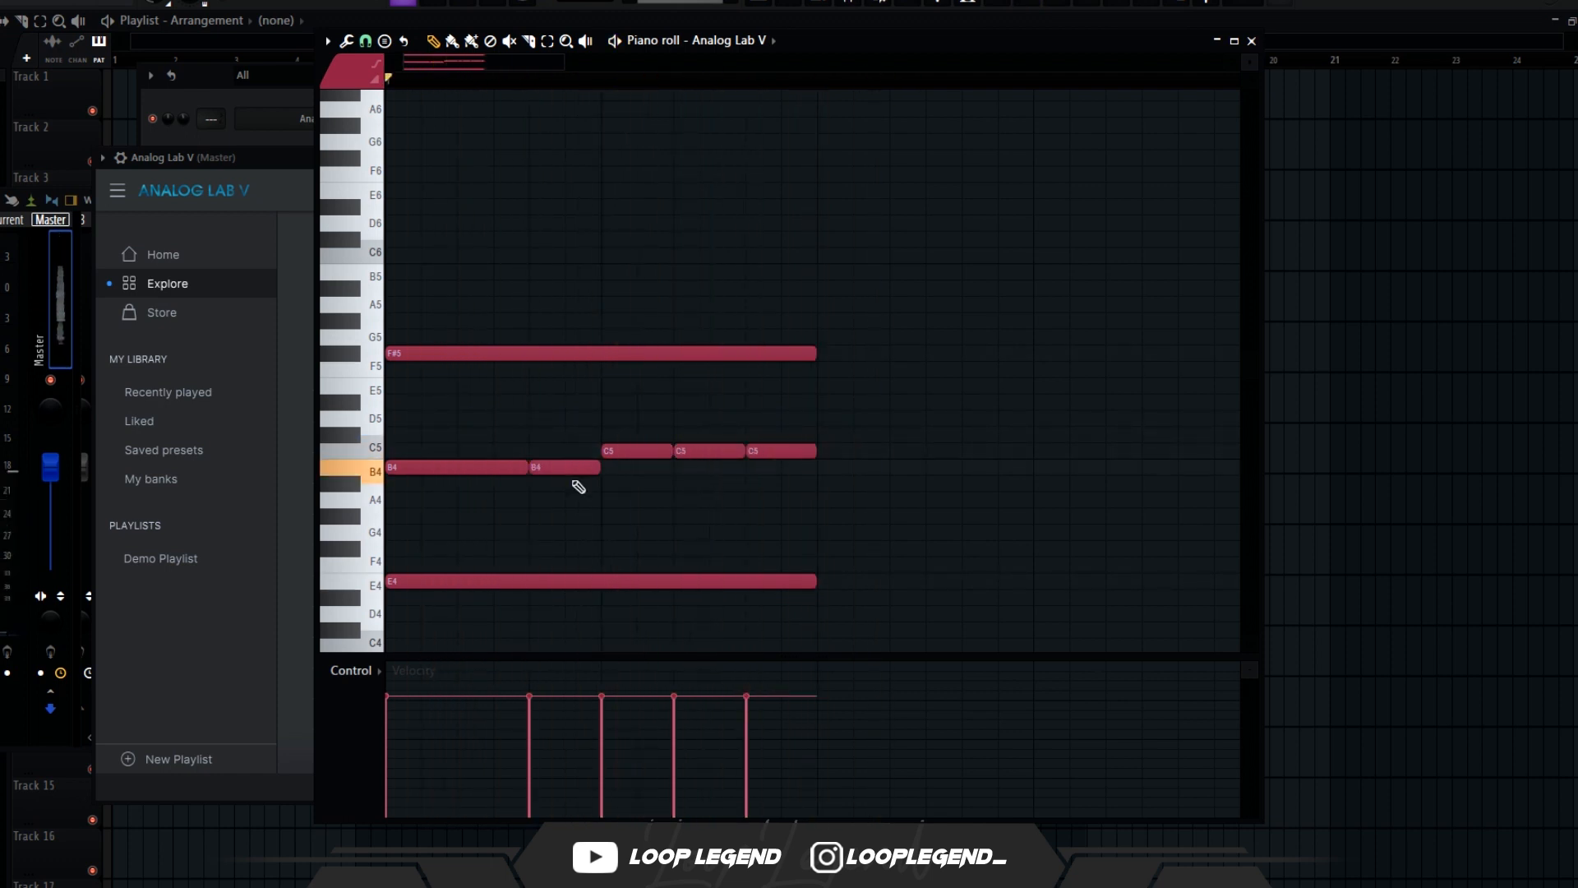
# Duplicate the half-bar phrase directly after itself and raise the first B4 note of the repeat to C5.
pyautogui.scroll(-1, 707, 485)
pyautogui.hotkey('ctrl', 'b')
pyautogui.hotkey('ctrl', 'd')
pyautogui.press('space')
pyautogui.moveTo(701, 471)
pyautogui.mouseDown()
pyautogui.moveTo(701, 424)
pyautogui.moveTo(704, 457)
pyautogui.mouseUp()
pyautogui.press('space')
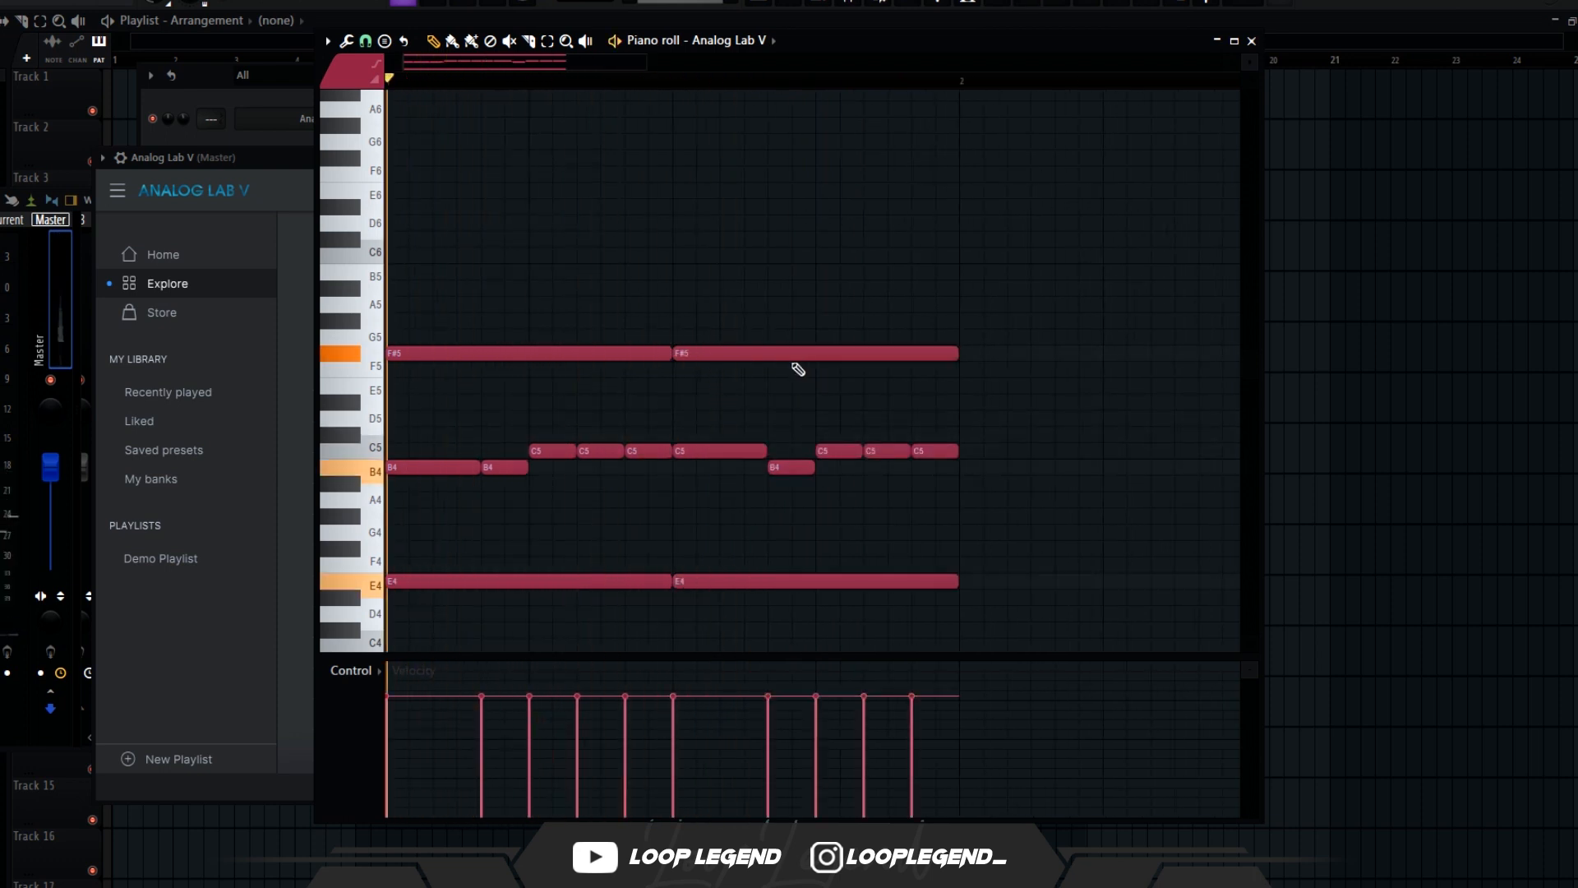
# Raise the F#5 note in the repeated half to G5 and play the pattern.
pyautogui.press('space')
pyautogui.moveTo(782, 352); pyautogui.dragTo(781, 335)
pyautogui.press('space')
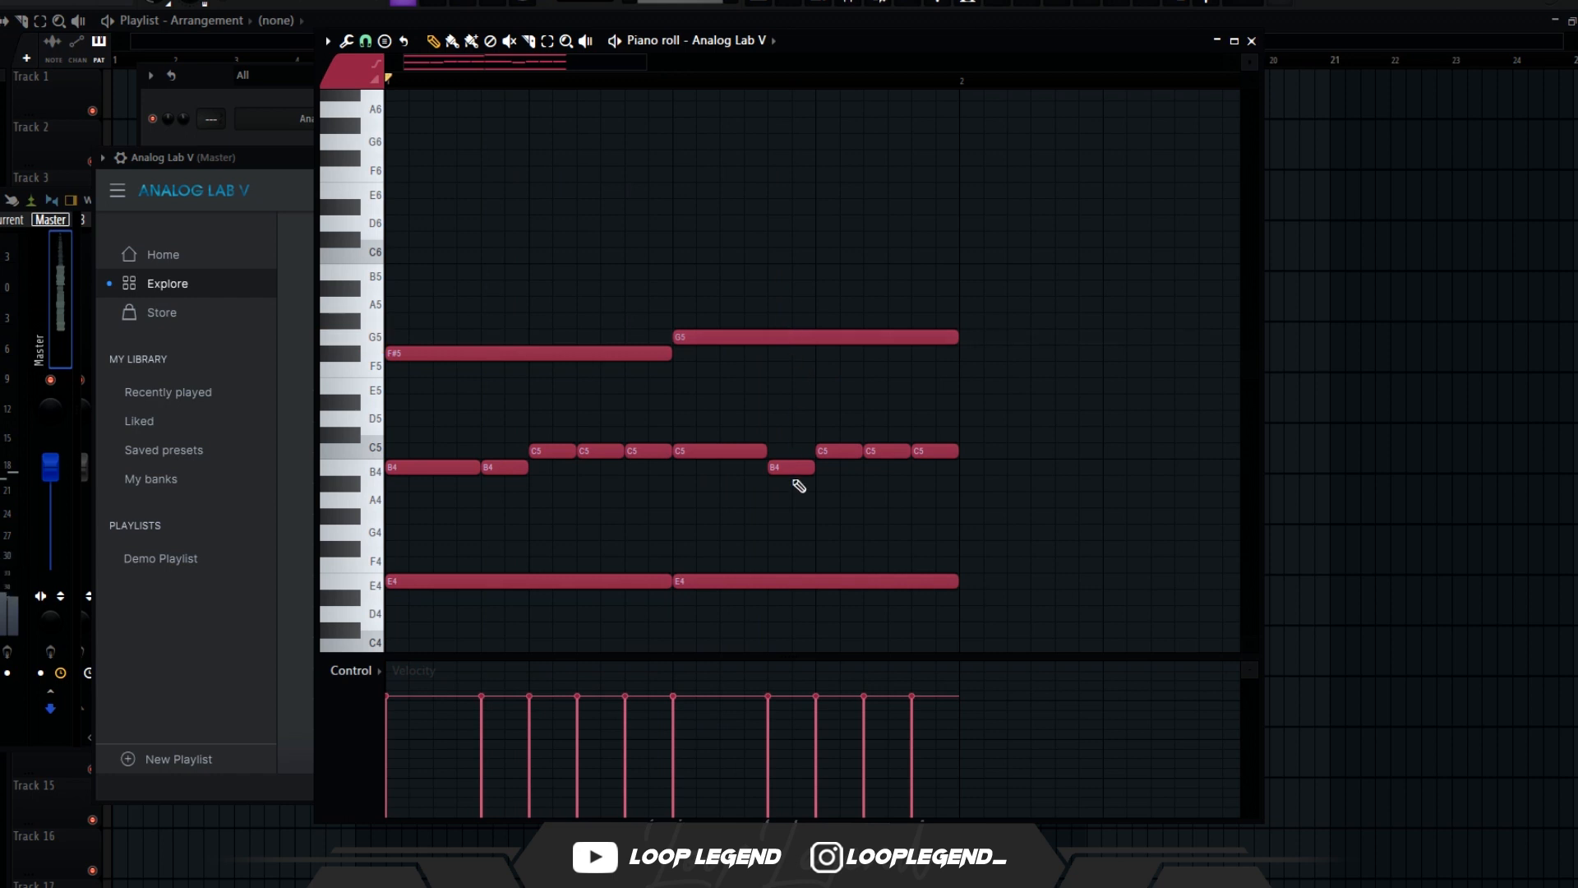
# Delete the middle of the three closing C5 notes in the repeat and lower the last one to B4.
pyautogui.press('space')
pyautogui.rightClick(875, 454)
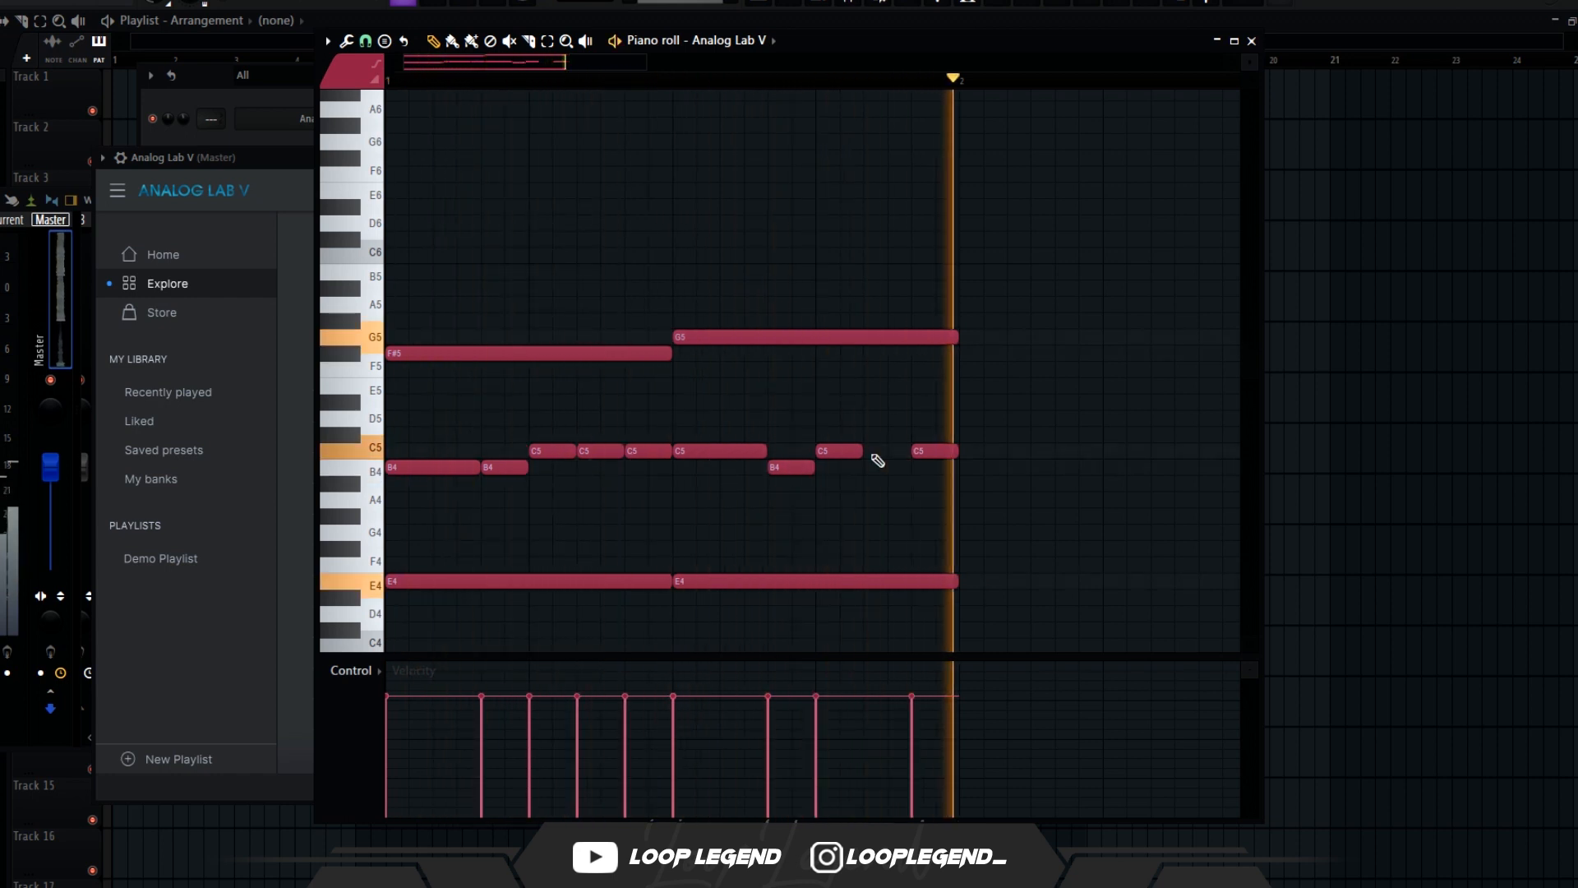
pyautogui.press('space')
pyautogui.moveTo(924, 451); pyautogui.dragTo(929, 470)
# Duplicate the one-bar phrase so the pattern fills two bars.
pyautogui.scroll(-1, 823, 493)
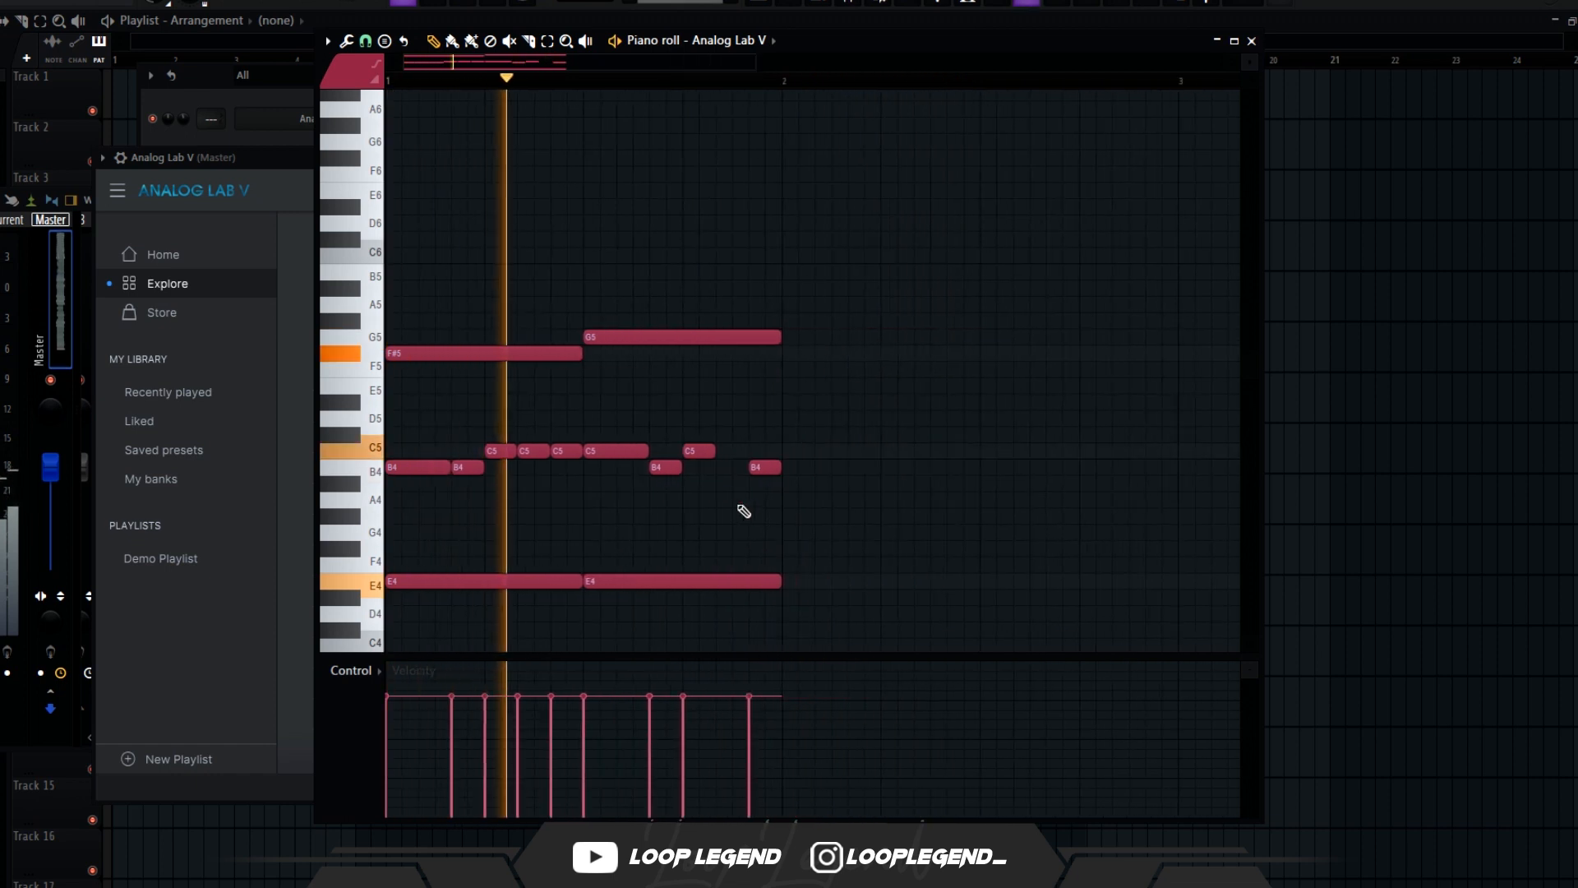
pyautogui.hotkey('ctrl', 'b')
pyautogui.scroll(-1, 727, 523)
pyautogui.press('space')
pyautogui.scroll(-2, 592, 516)
pyautogui.scroll(-1, 588, 515)
pyautogui.click(508, 491)
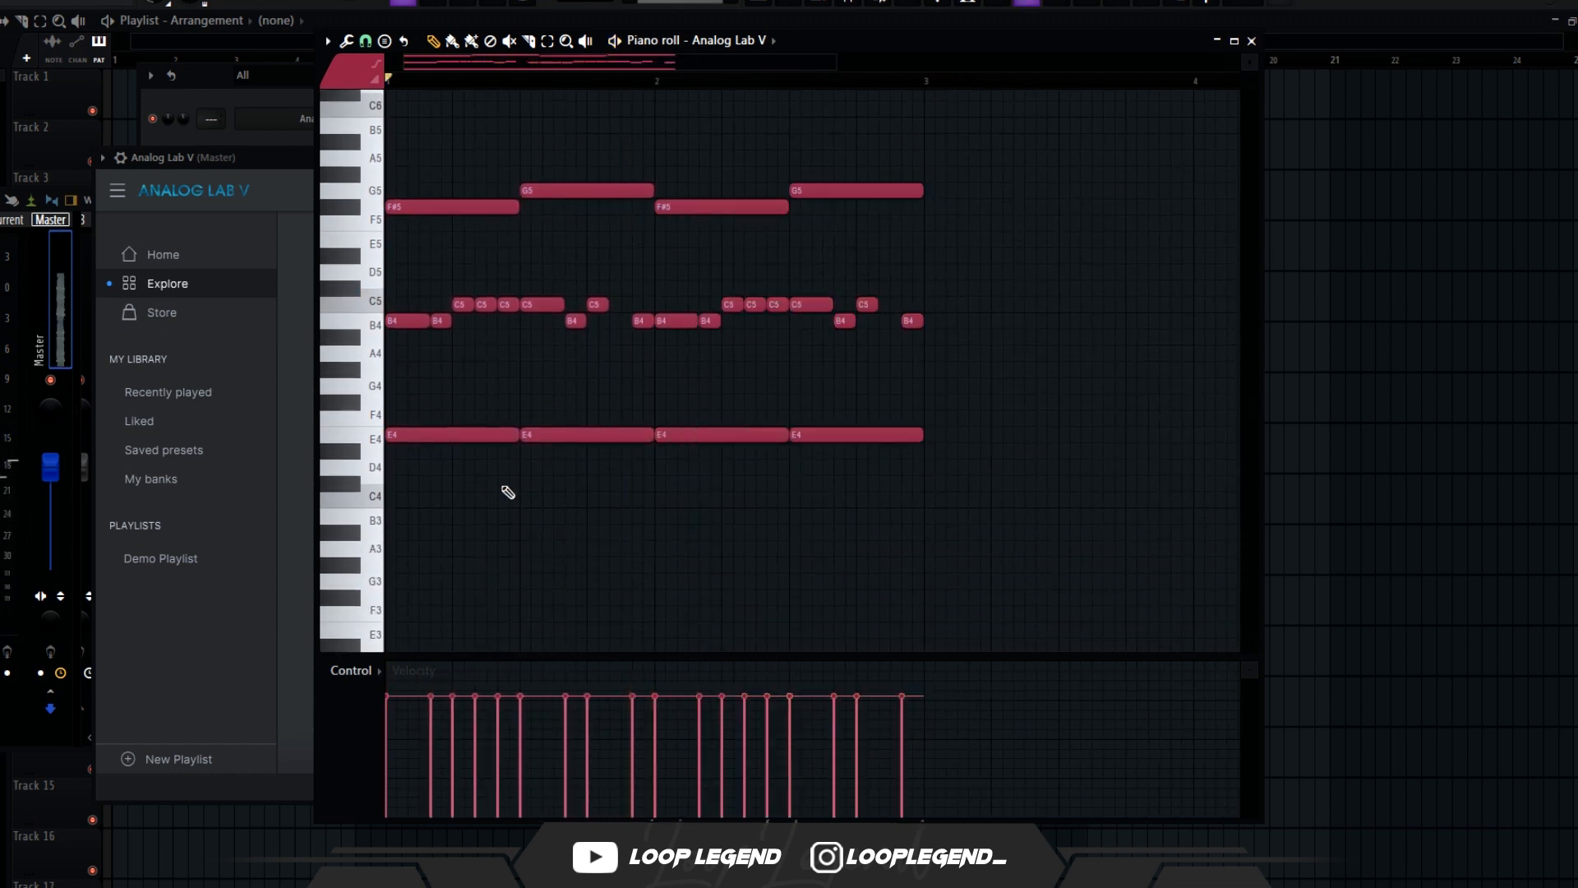
# Copy the four E4 notes one octave down to E3 and play the pattern.
pyautogui.click(385, 434)
pyautogui.moveTo(406, 434)
pyautogui.mouseDown()
pyautogui.moveTo(397, 649)
pyautogui.moveTo(398, 615)
pyautogui.mouseUp()
pyautogui.press('space')
pyautogui.scroll(-1, 517, 625)
pyautogui.scroll(-2, 521, 627)
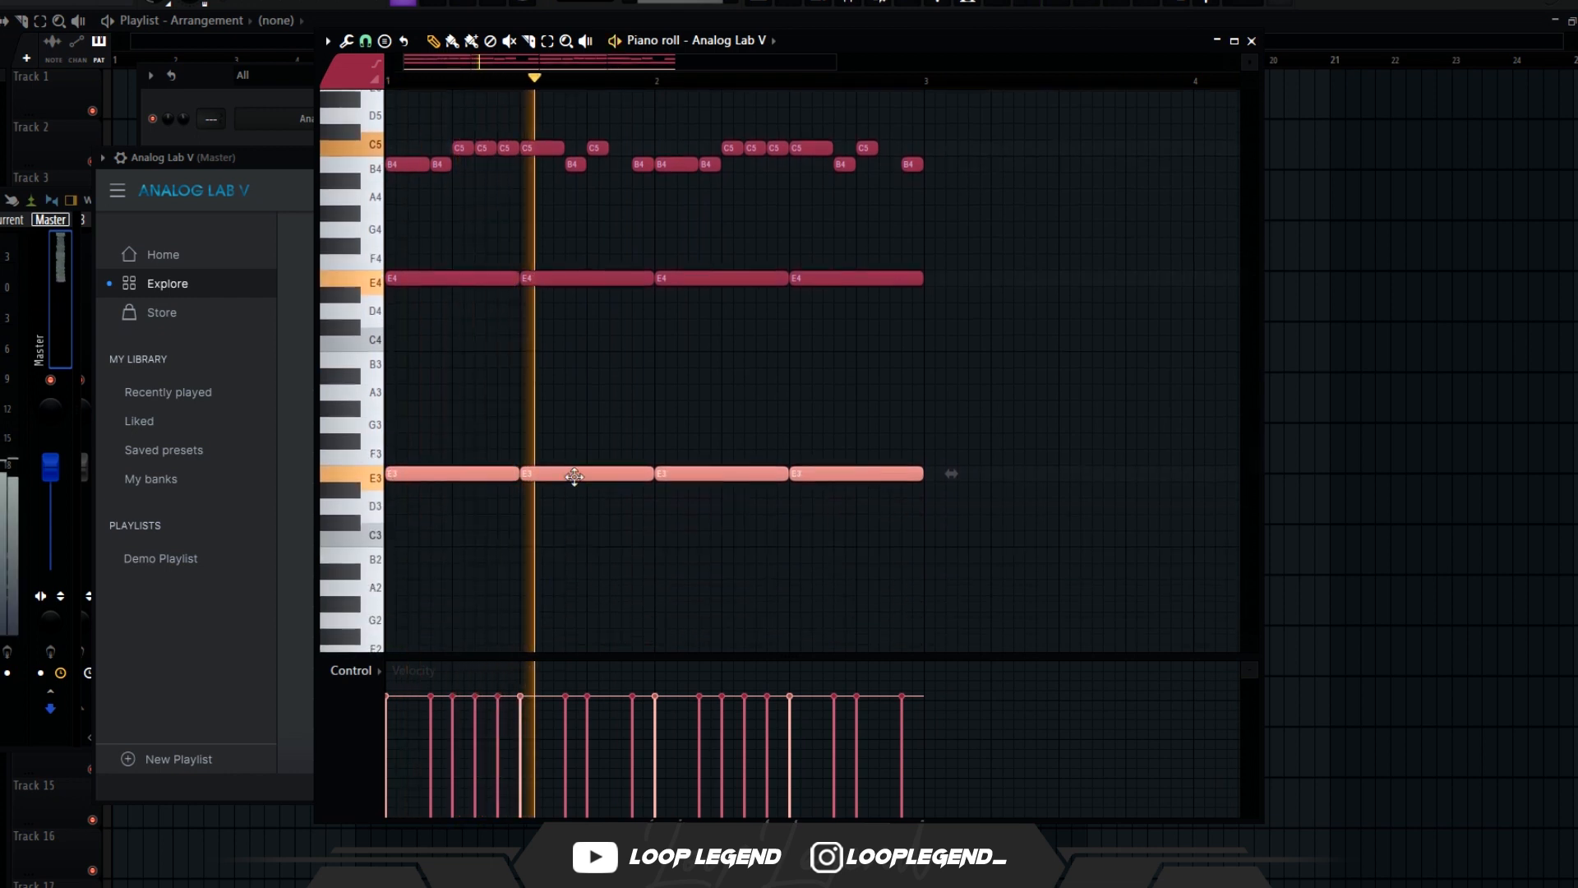
# Reduce the E3 layer to two one-bar notes by lengthening the notes and deleting the extra ones.
pyautogui.rightClick(526, 474)
pyautogui.press('space')
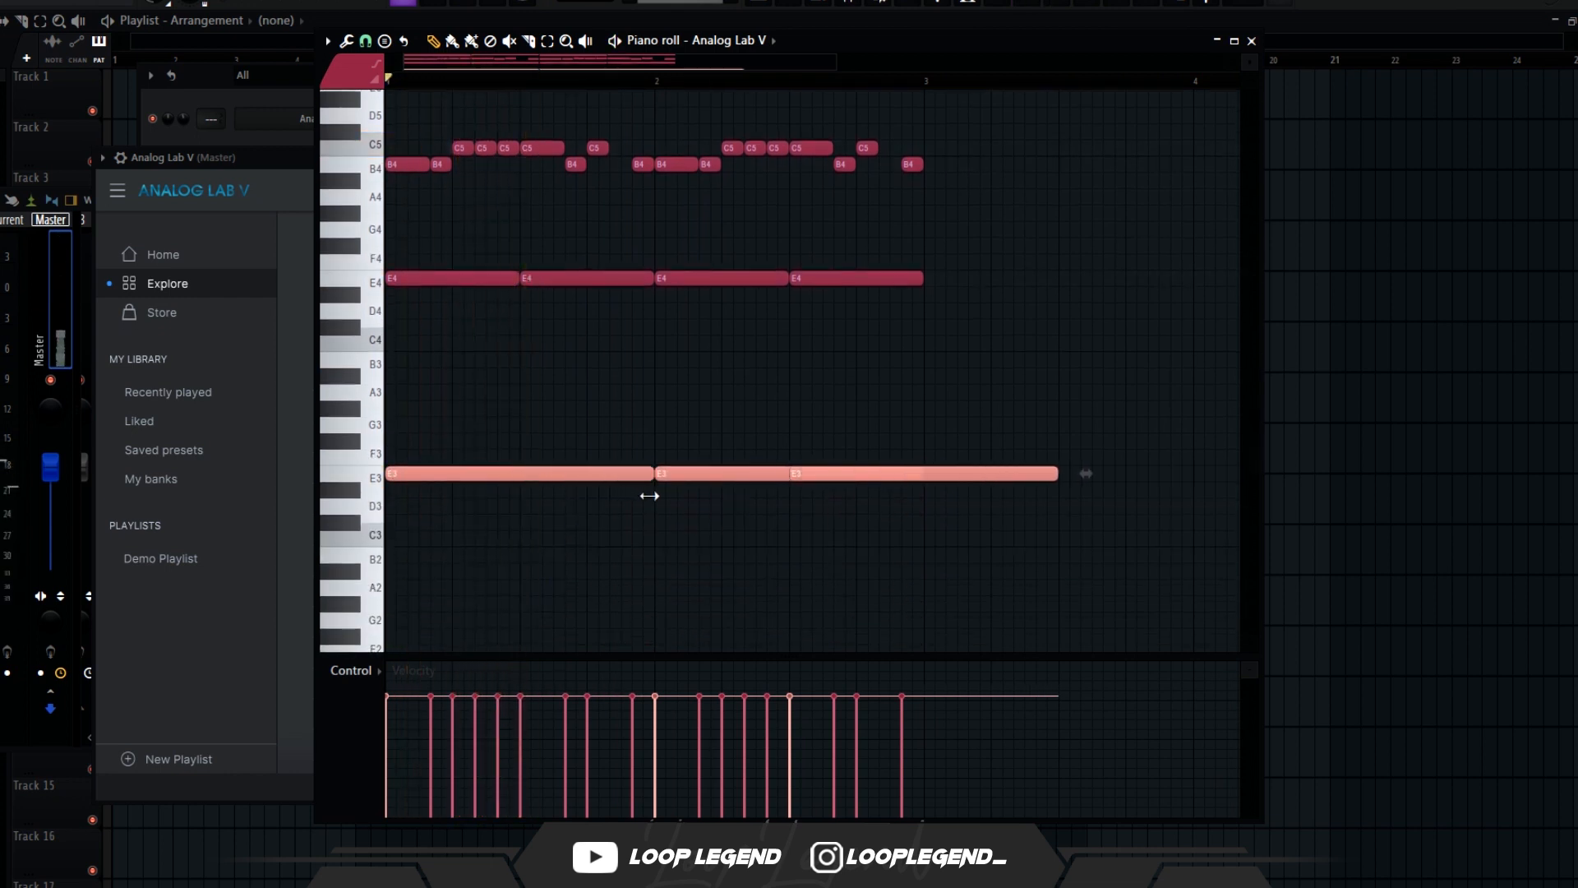
pyautogui.press('space')
pyautogui.rightClick(990, 475)
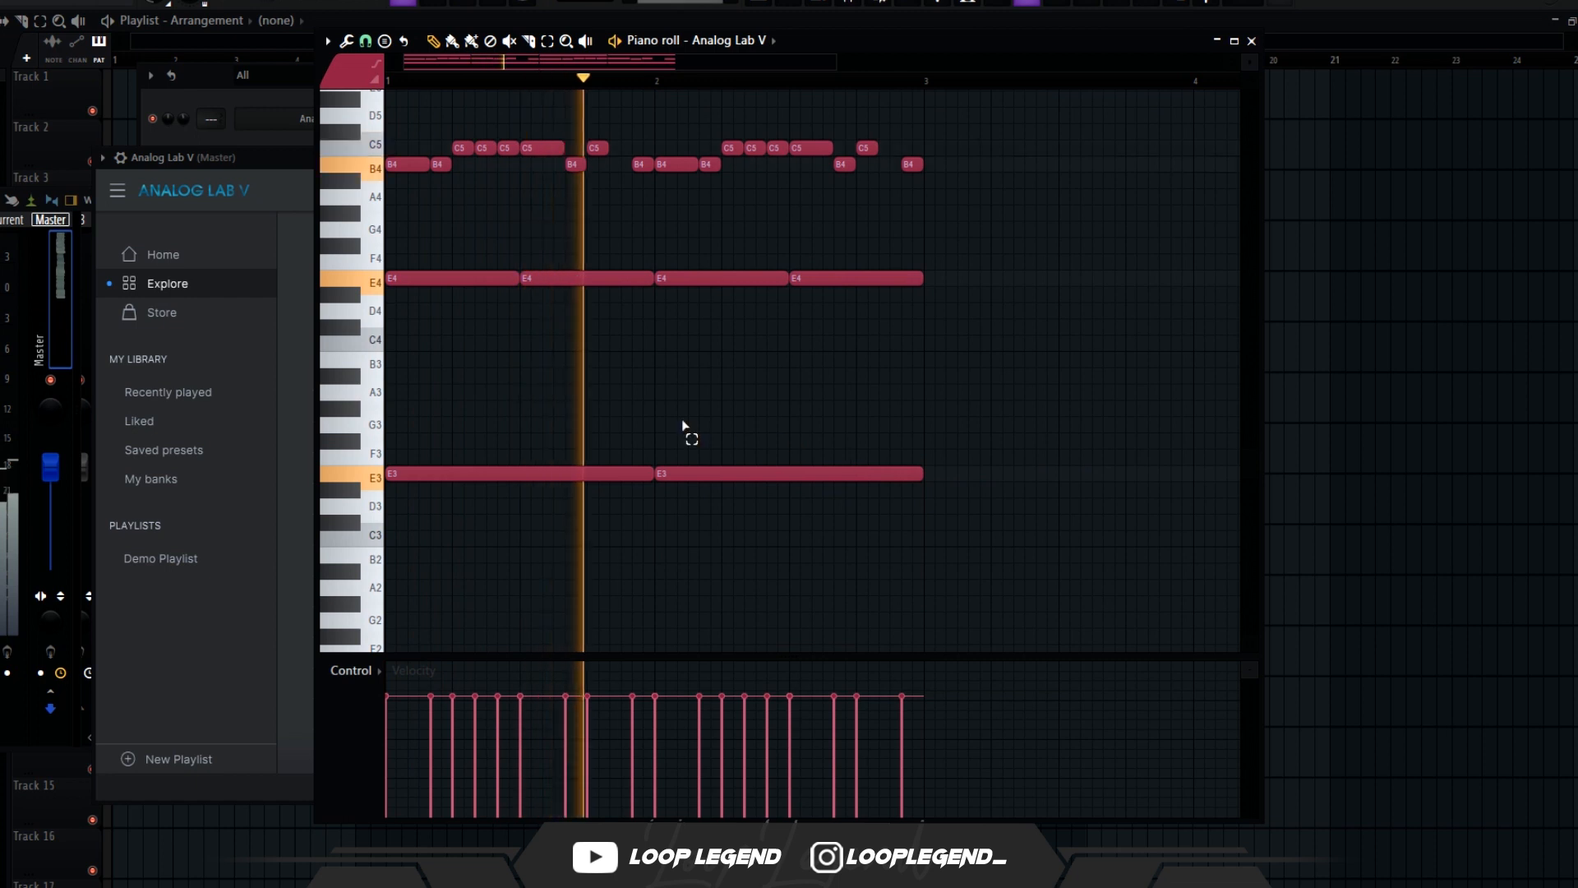
# Duplicate the two-bar pattern to four bars and lower the E3 note in bar 4 to C3.
pyautogui.scroll(-2, 672, 430)
pyautogui.hotkey('ctrl', 'b')
pyautogui.keyDown('ctrl'); pyautogui.click(901, 474); pyautogui.keyUp('ctrl')
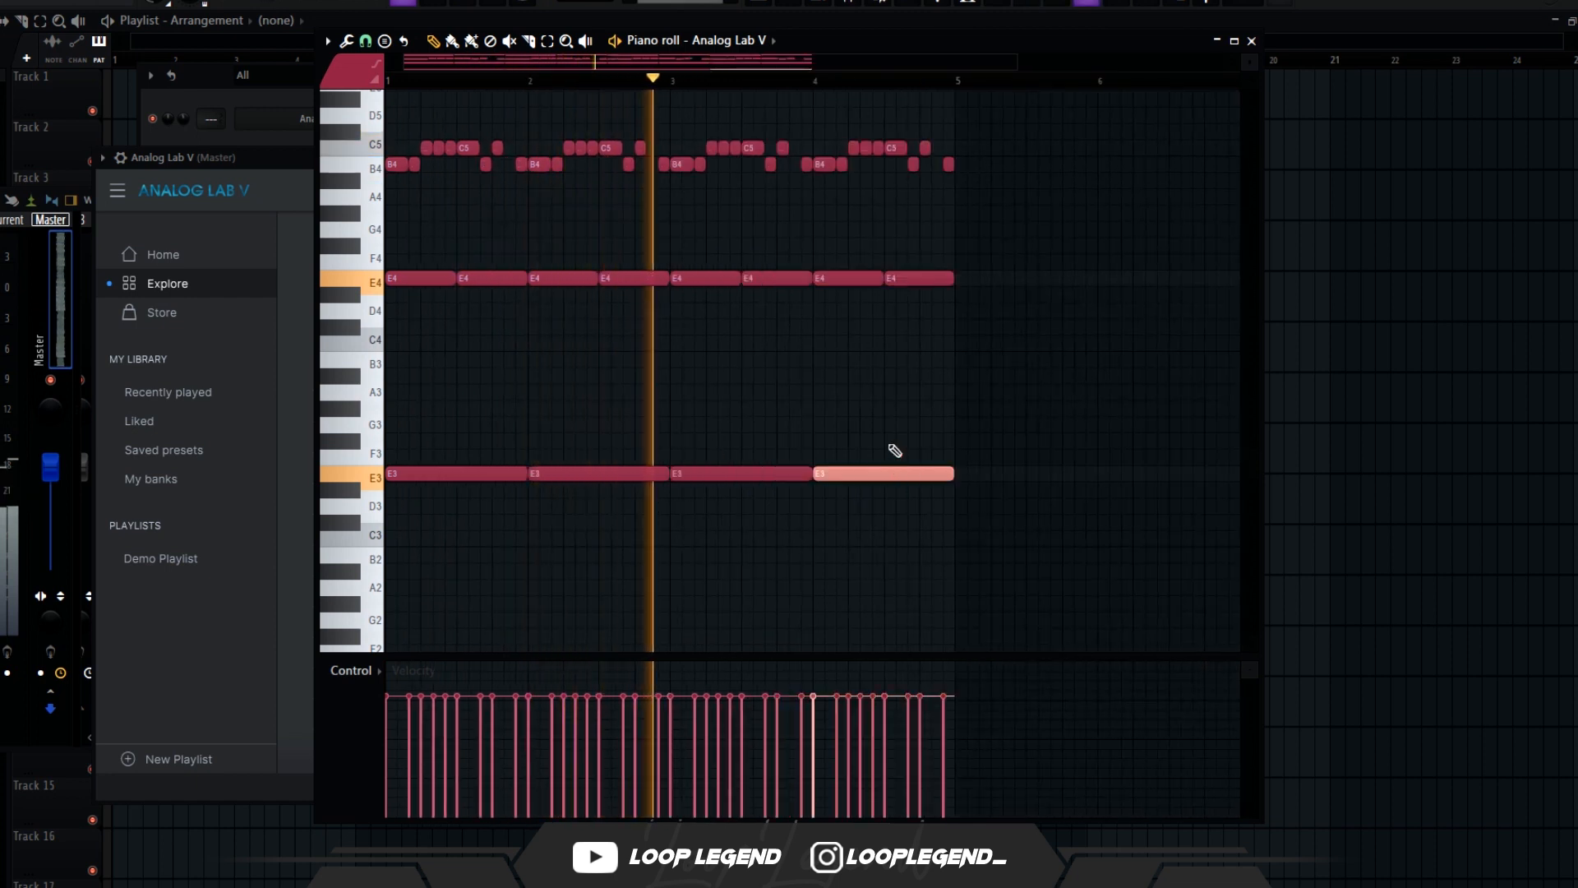
pyautogui.hotkey('shift', 'Down')
pyautogui.hotkey('shift', 'Down')
pyautogui.hotkey('shift', 'Down')
pyautogui.hotkey('shift', 'Down')
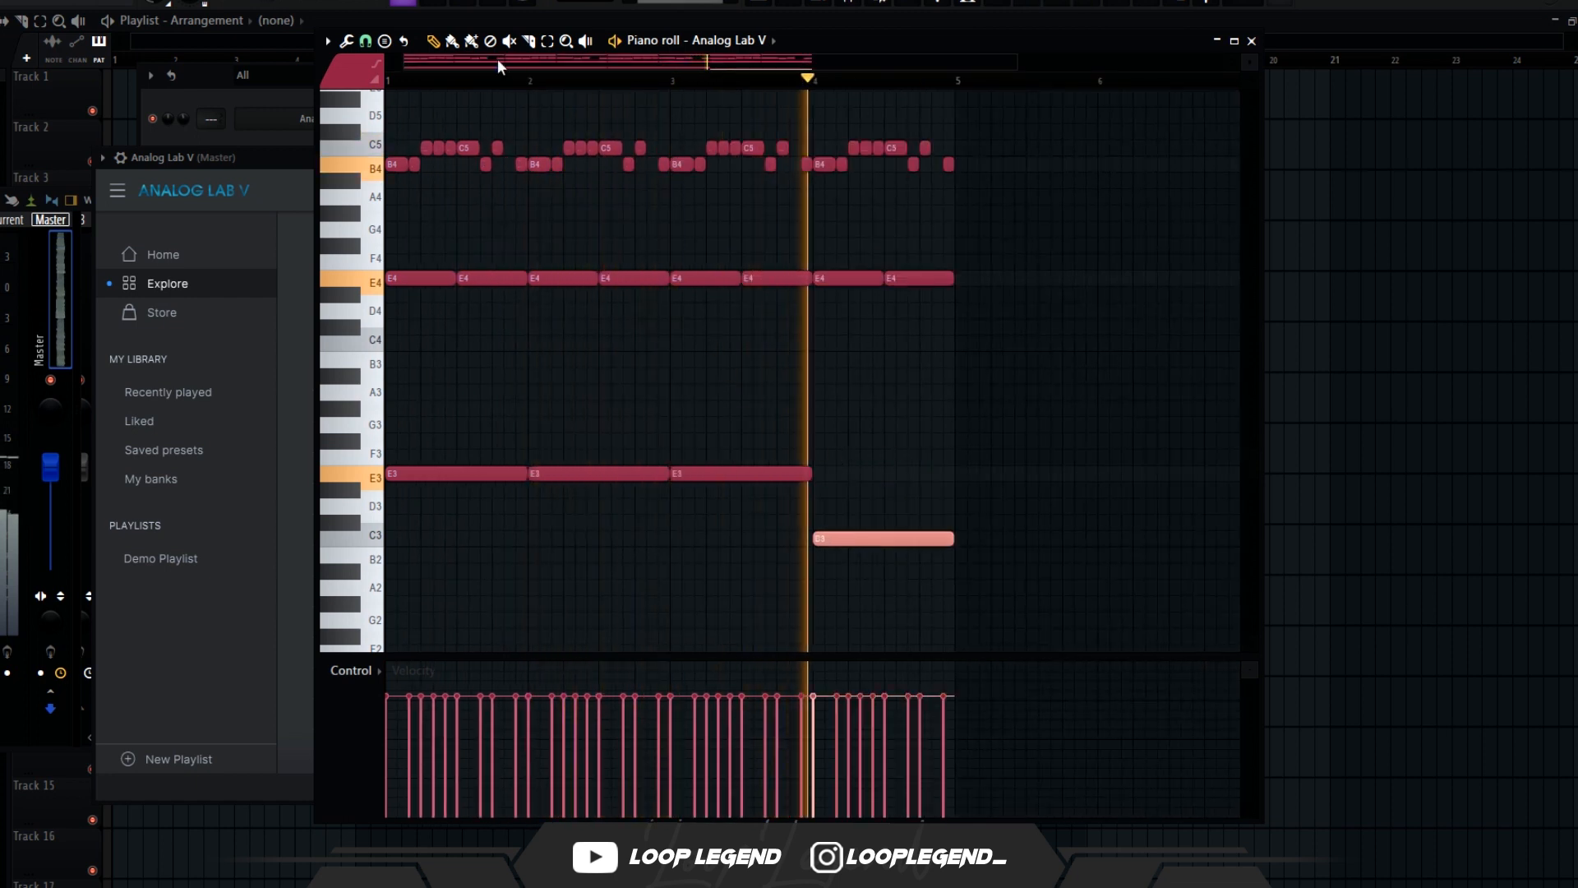
# Lower the two E4 notes in bar 4 to C4 and B3, playing the change back.
pyautogui.press('space')
pyautogui.scroll(2, 847, 308)
pyautogui.moveTo(847, 257); pyautogui.dragTo(996, 283)
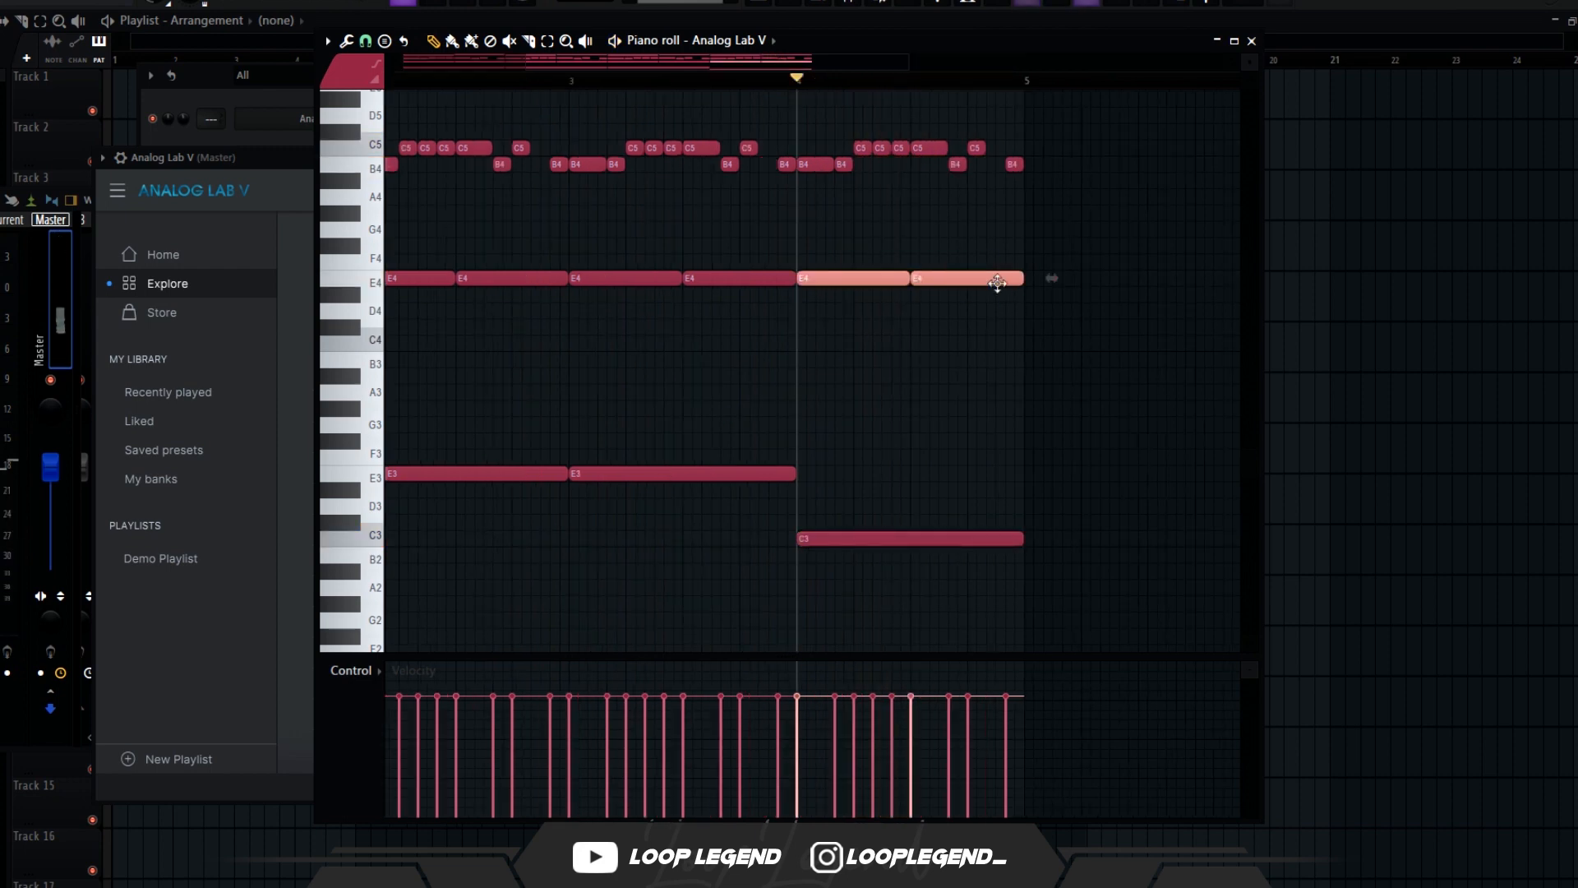
pyautogui.press('space')
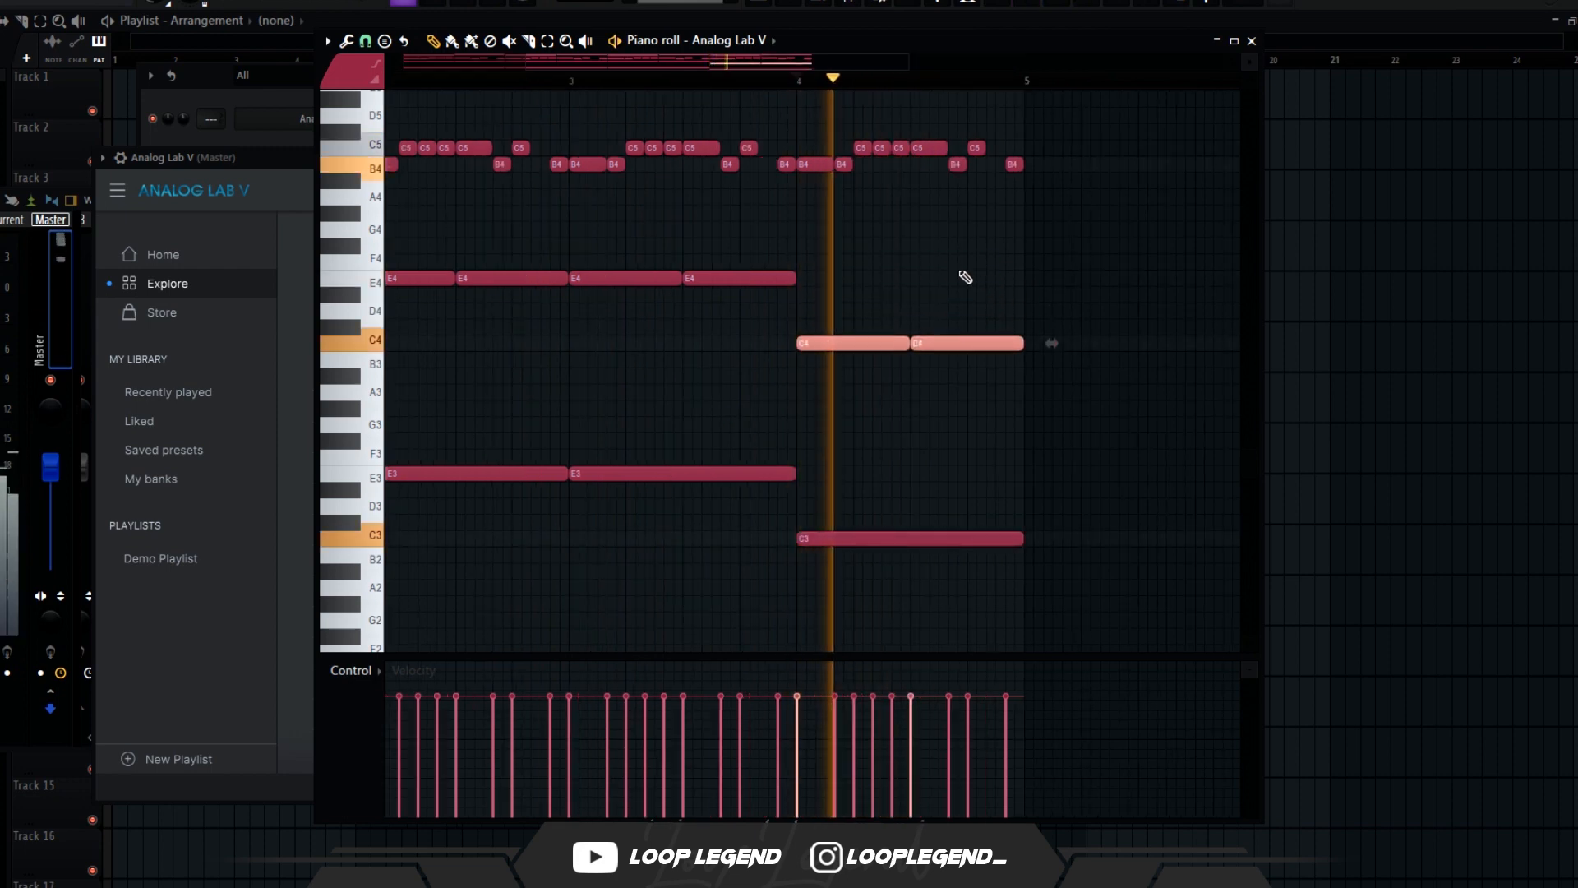
pyautogui.click(942, 371)
pyautogui.moveTo(923, 343); pyautogui.dragTo(934, 367)
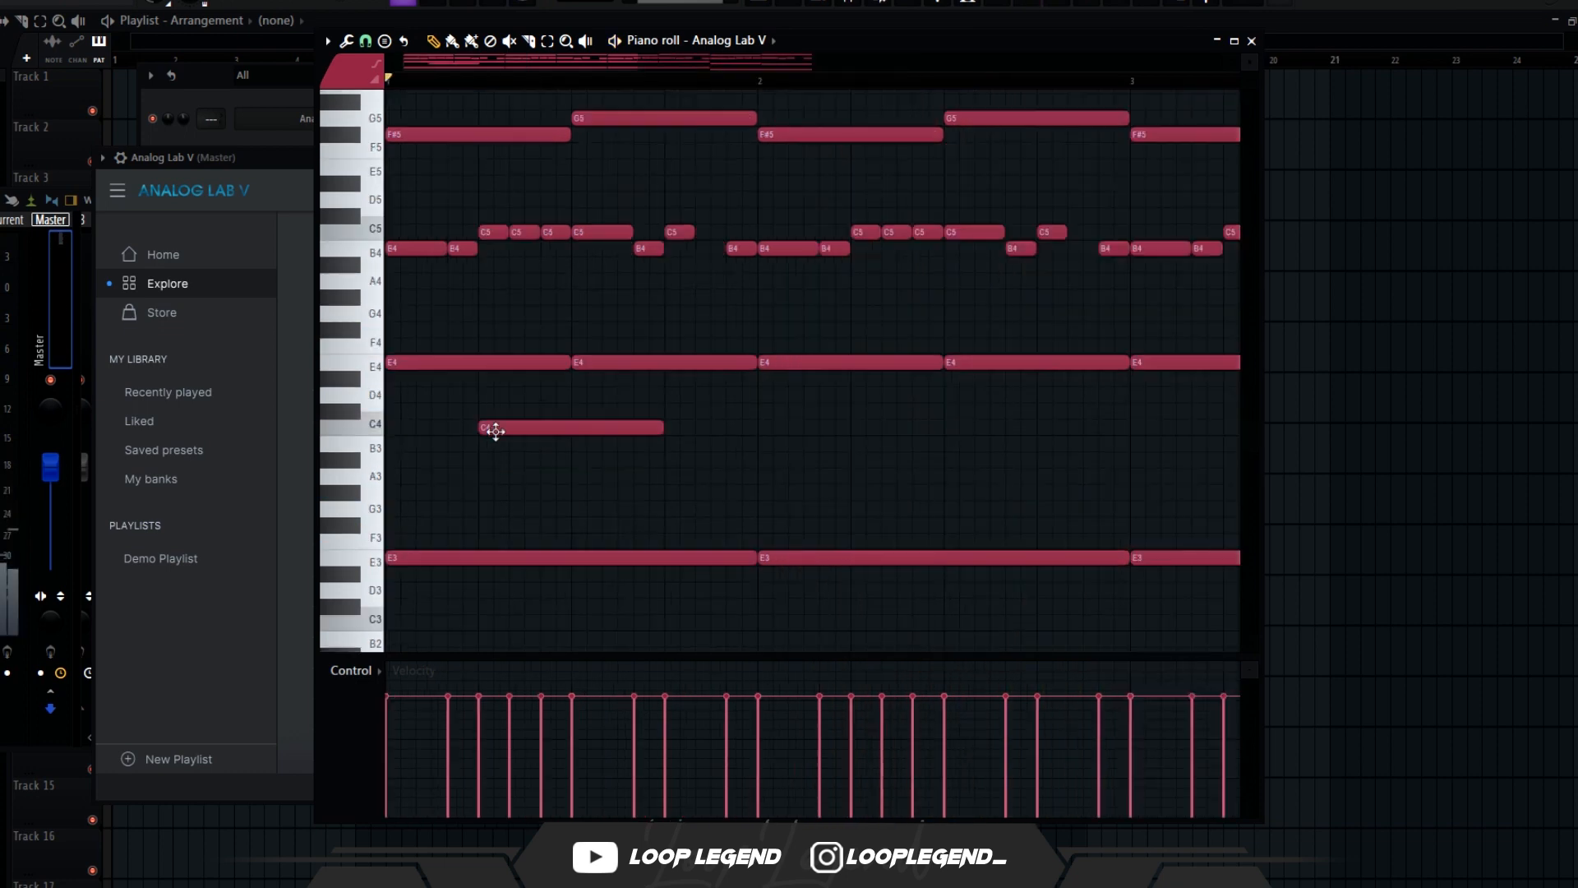
# Place overlapping half-bar C4 and B3 notes in bar 1 and copy the pair around the start of bar 3.
pyautogui.press('space')
pyautogui.click(582, 411)
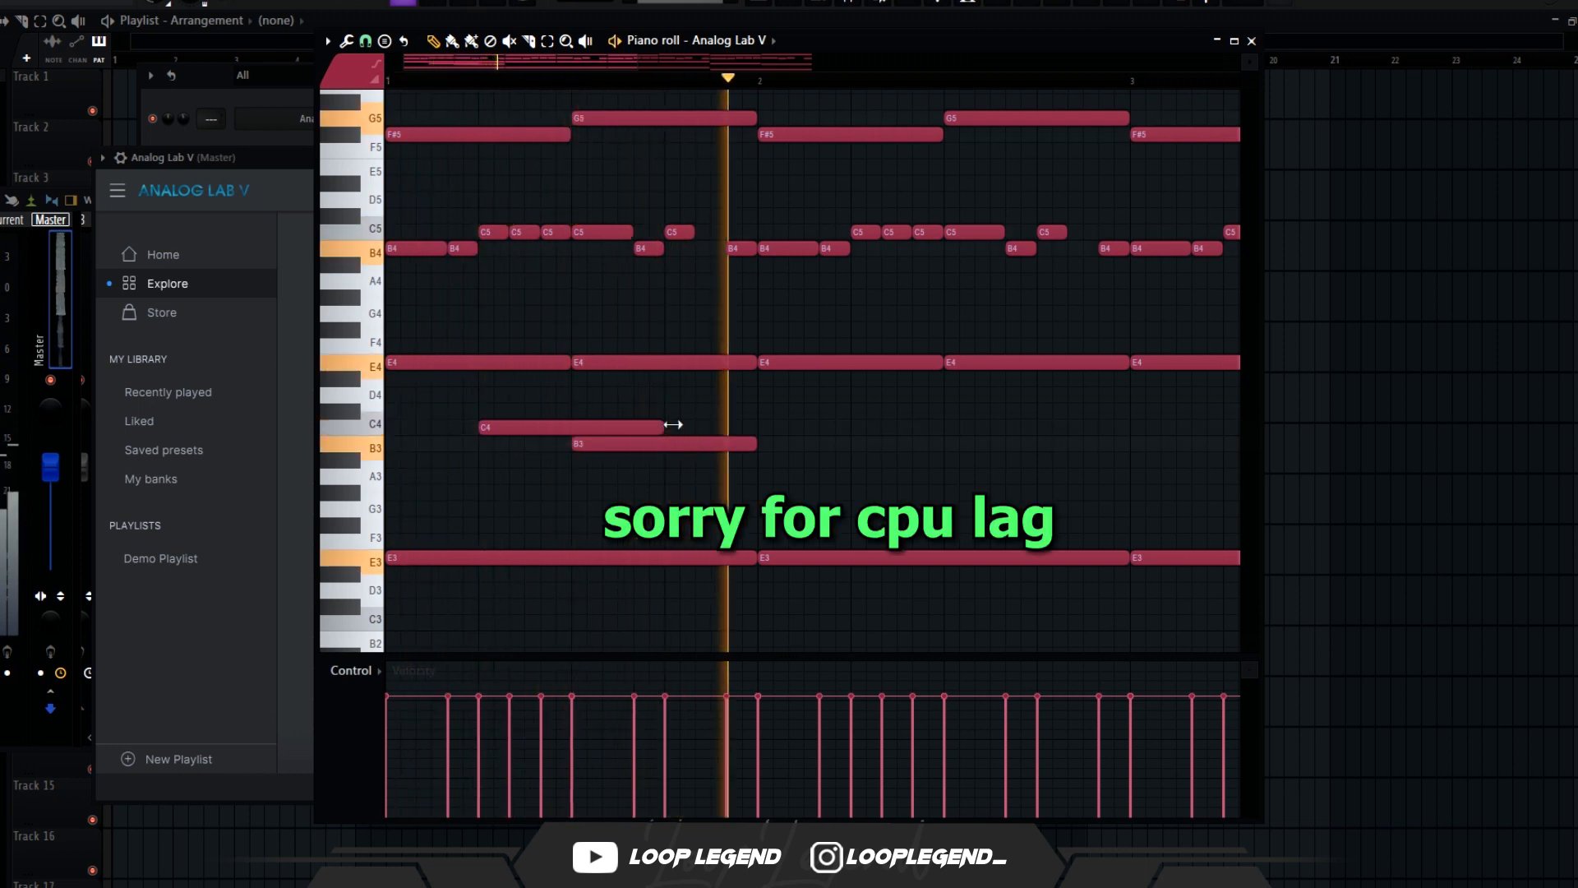
pyautogui.moveTo(664, 429); pyautogui.dragTo(584, 480)
pyautogui.scroll(-3, 567, 461)
pyautogui.press('space')
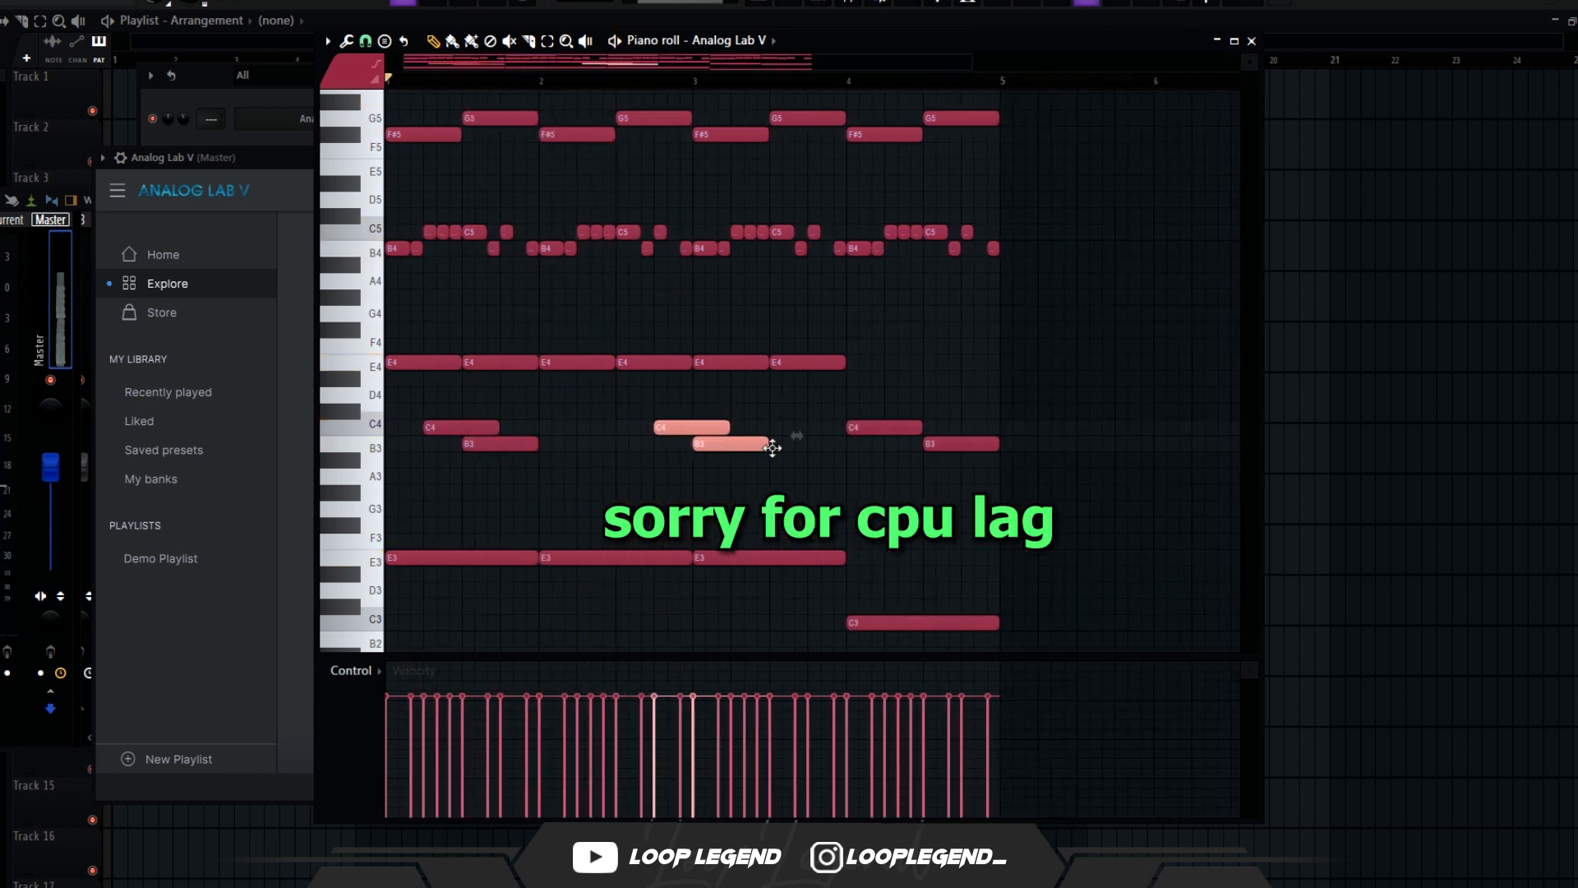
pyautogui.moveTo(772, 448); pyautogui.dragTo(788, 447)
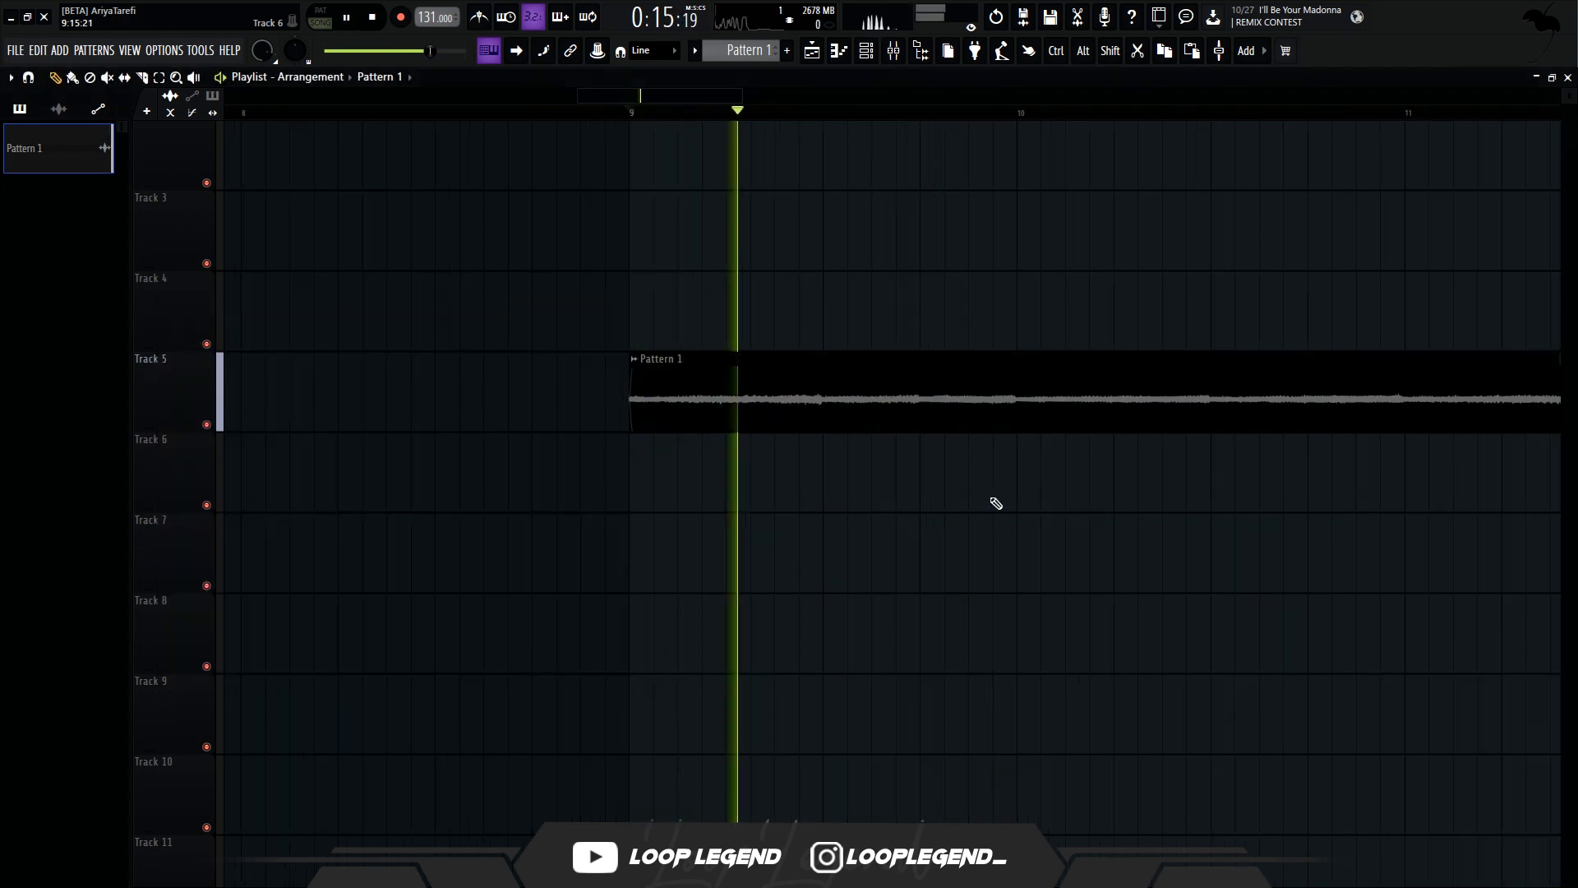
# Slice the Pattern 1 audio clip at bar 10 in the playlist and keep only its one-bar segment at bar 9.
pyautogui.scroll(1, 917, 535)
pyautogui.press('space')
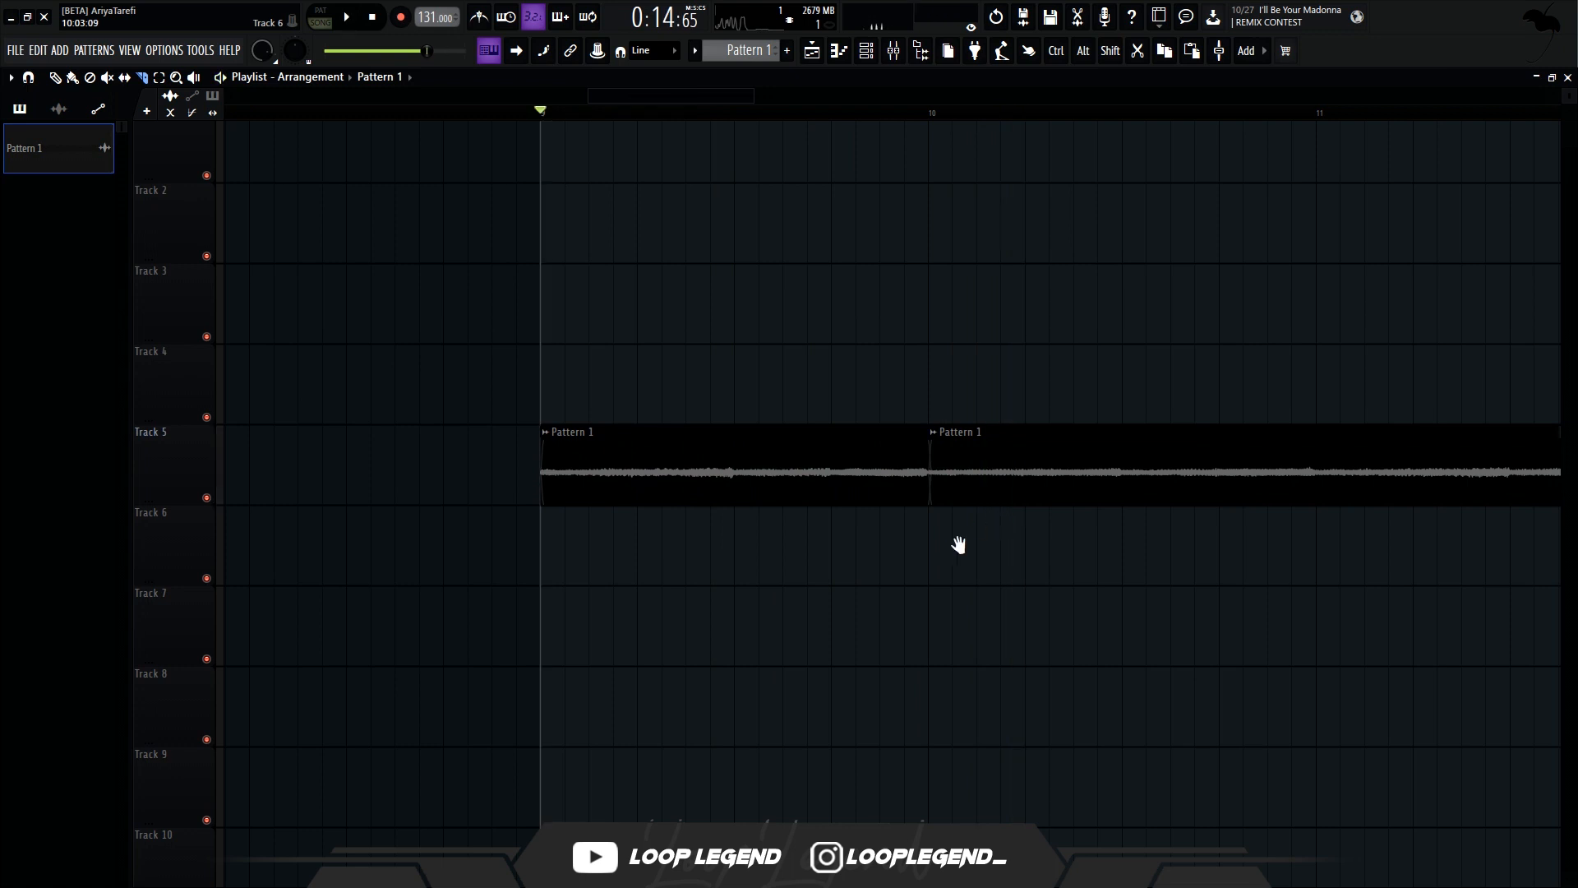
pyautogui.moveTo(959, 546); pyautogui.dragTo(811, 564)
pyautogui.moveTo(903, 485); pyautogui.dragTo(1263, 479)
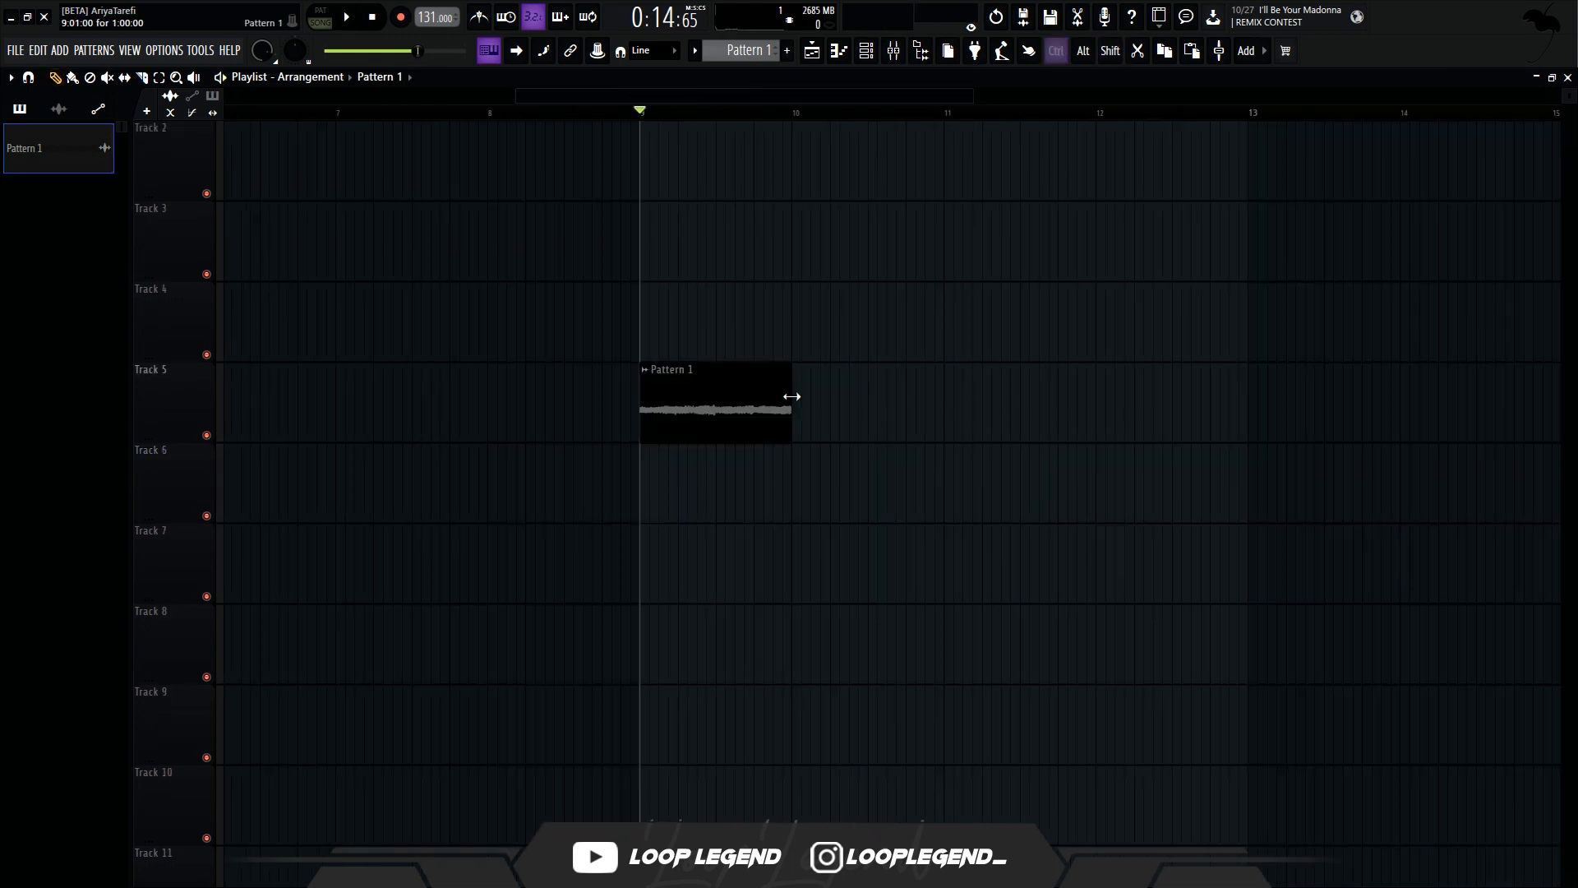
# Duplicate the one-bar Pattern 1 audio clip along its track and play the arrangement.
pyautogui.moveTo(725, 414); pyautogui.dragTo(716, 412)
pyautogui.hotkey('ctrl', 'b')
pyautogui.press('space')
pyautogui.moveTo(881, 395); pyautogui.dragTo(692, 404)
pyautogui.scroll(-3, 696, 404)
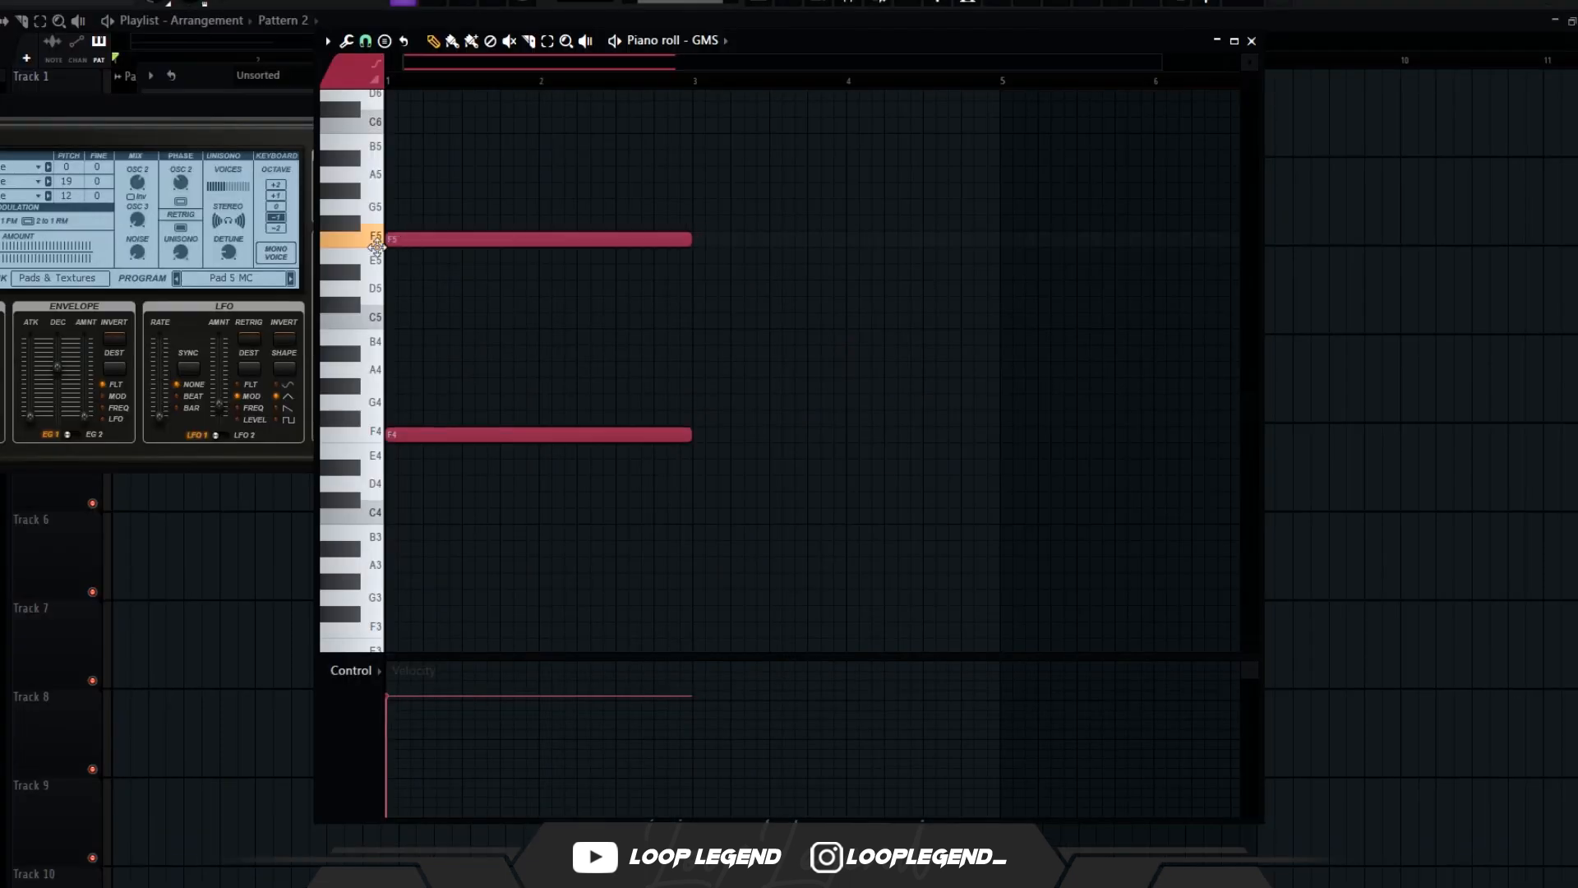
# Add a short G#5 note followed by a short C#6 note above the two-bar F4 and F5 notes in the GMS piano roll.
pyautogui.scroll(2, 396, 382)
pyautogui.moveTo(364, 403); pyautogui.dragTo(347, 379)
pyautogui.hotkey('ctrl', 'Up')
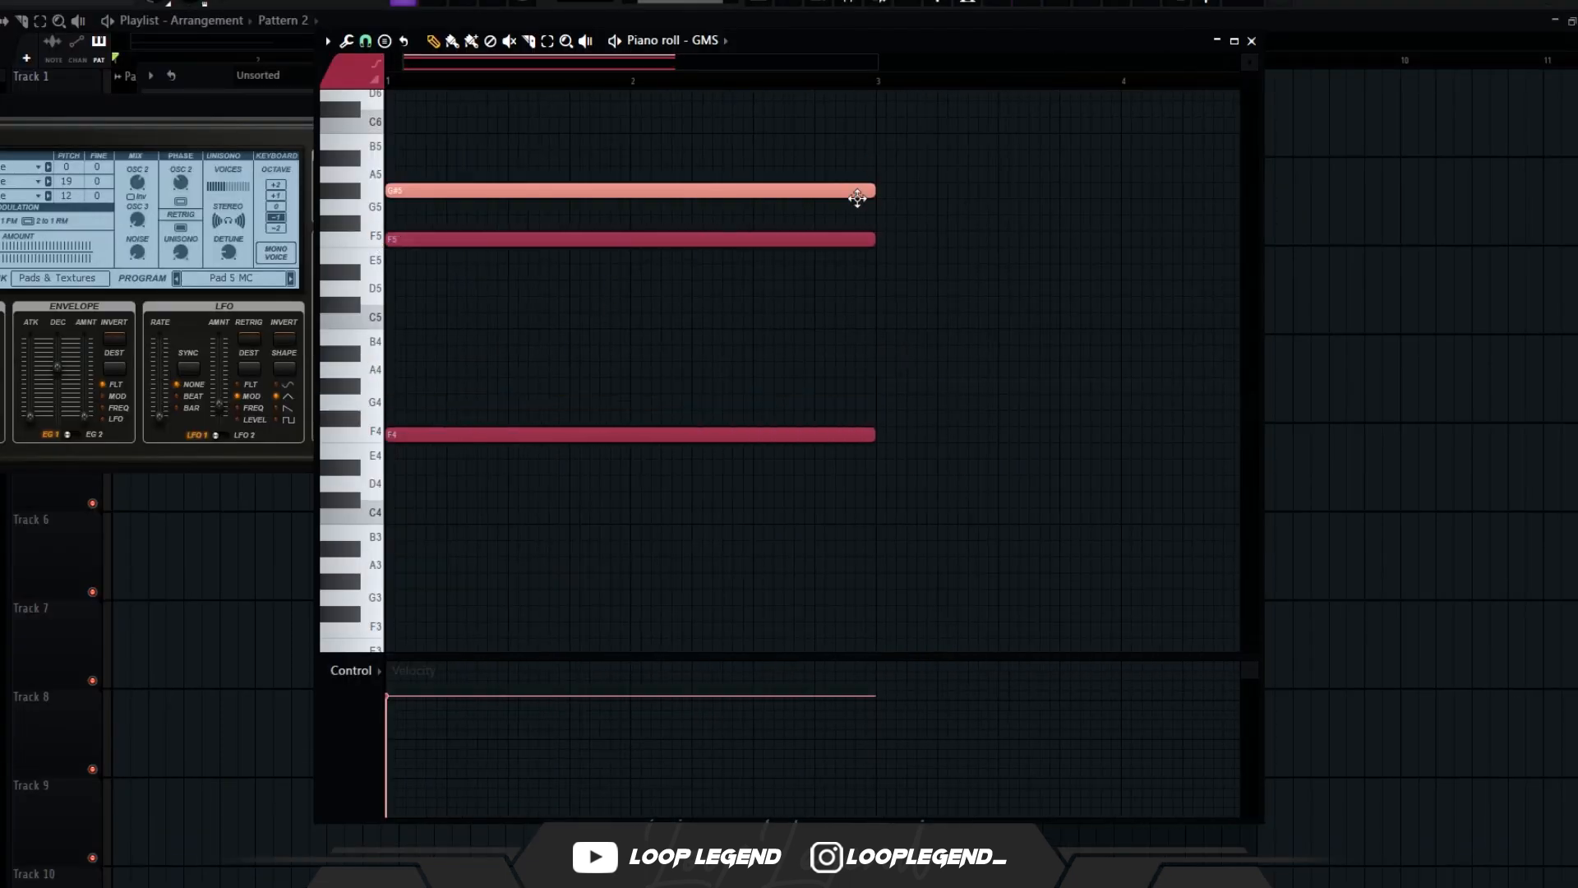
pyautogui.scroll(3, 449, 233)
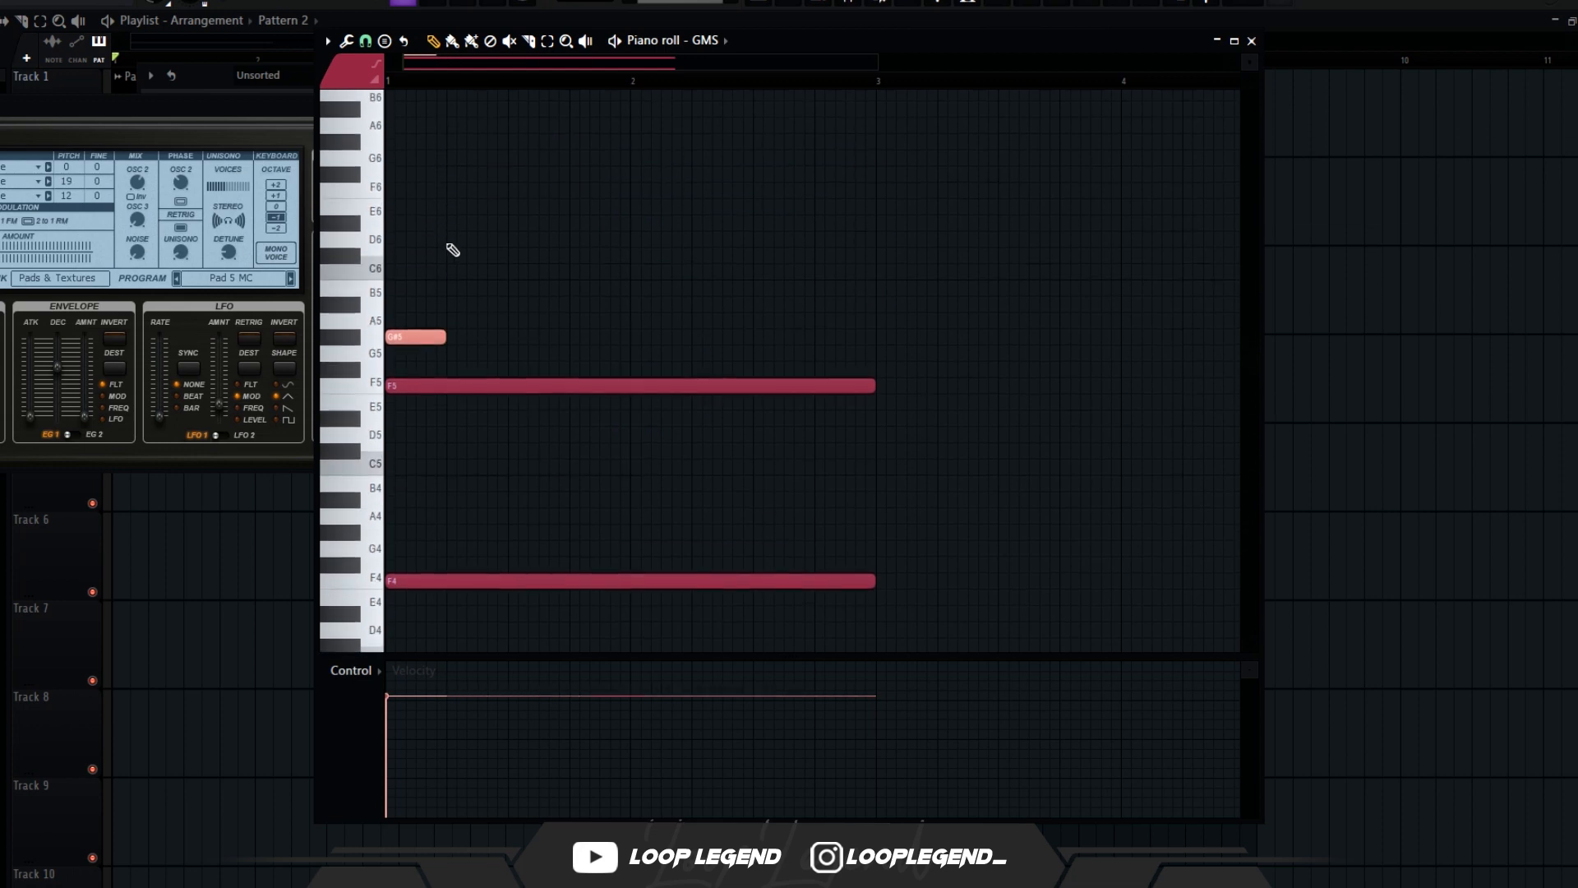
pyautogui.press('space')
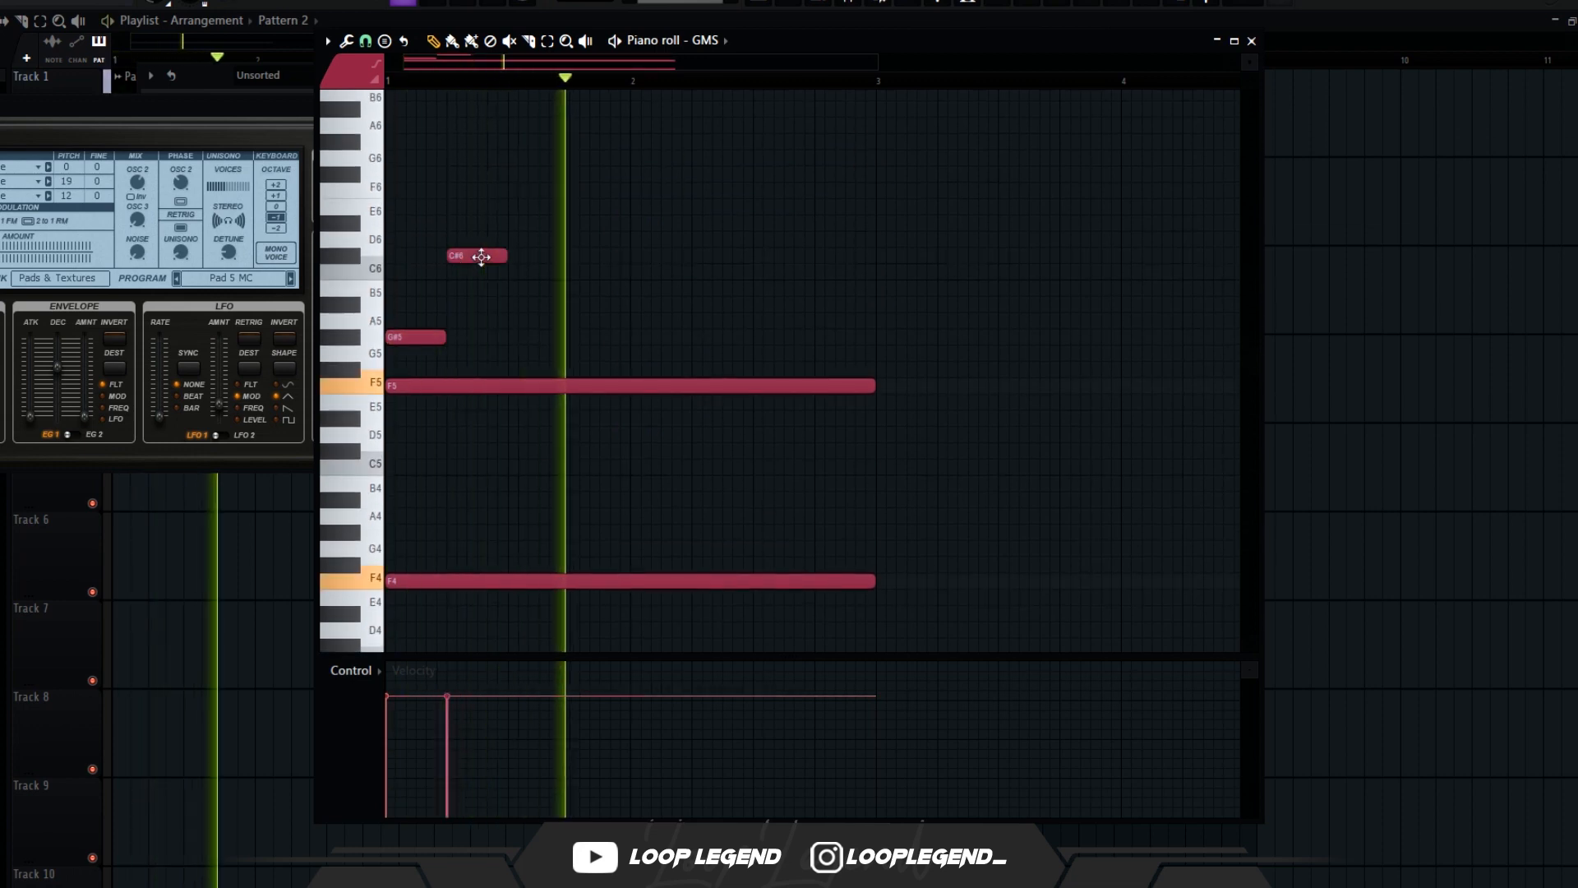
pyautogui.press('space')
pyautogui.click(159, 303)
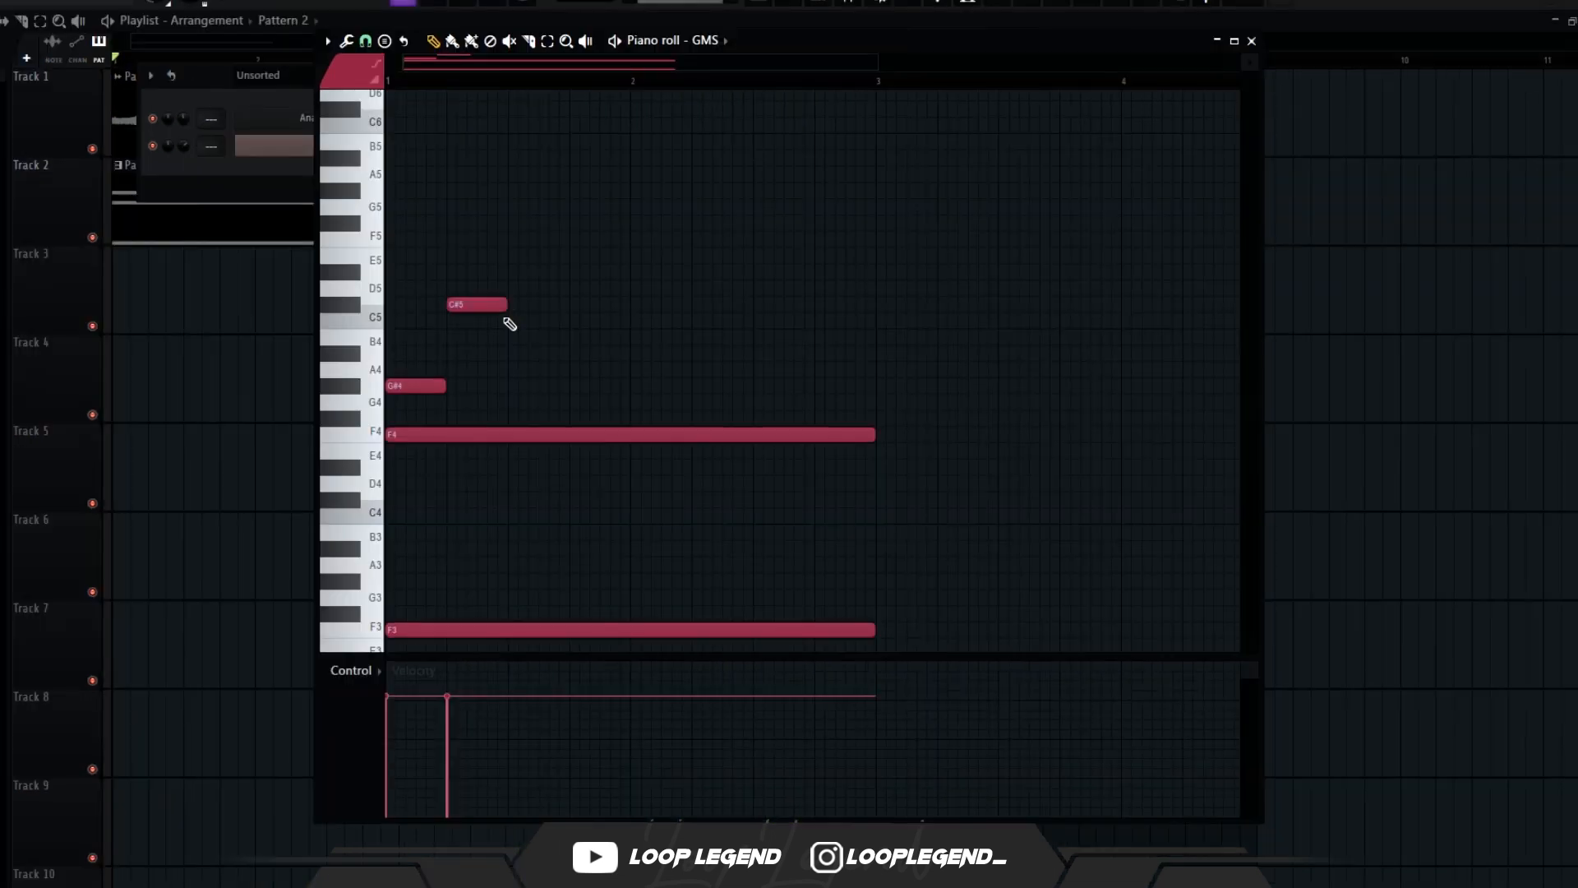
# Add a half-bar C5 note after the C#5 note and shorten the F4 and F3 notes to one bar.
pyautogui.click(512, 321)
pyautogui.moveTo(565, 323); pyautogui.dragTo(627, 338)
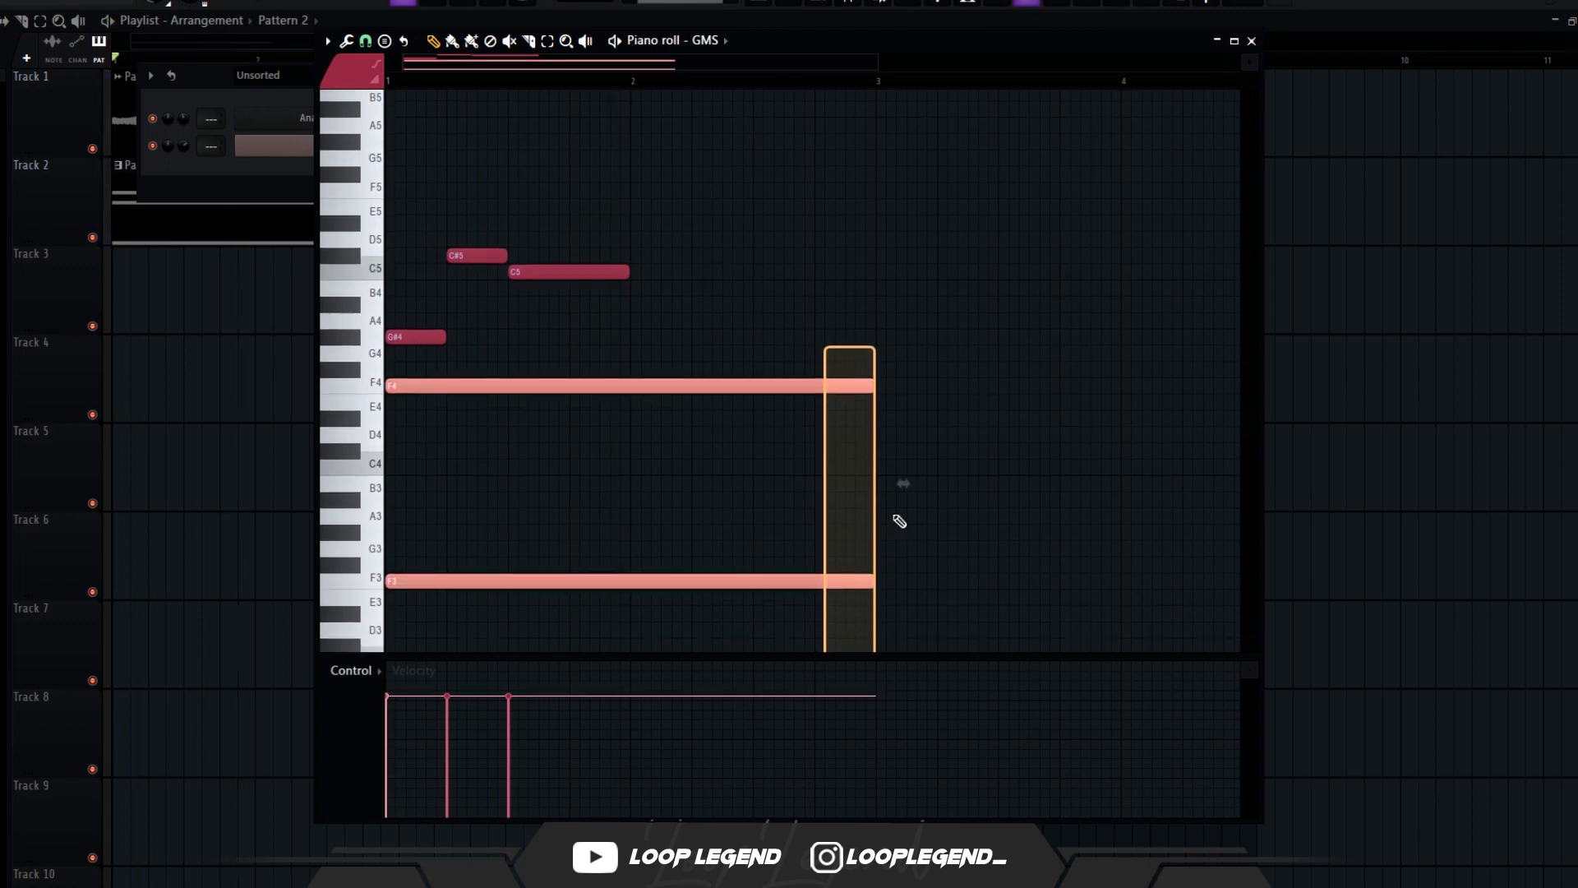
pyautogui.scroll(-1, 899, 521)
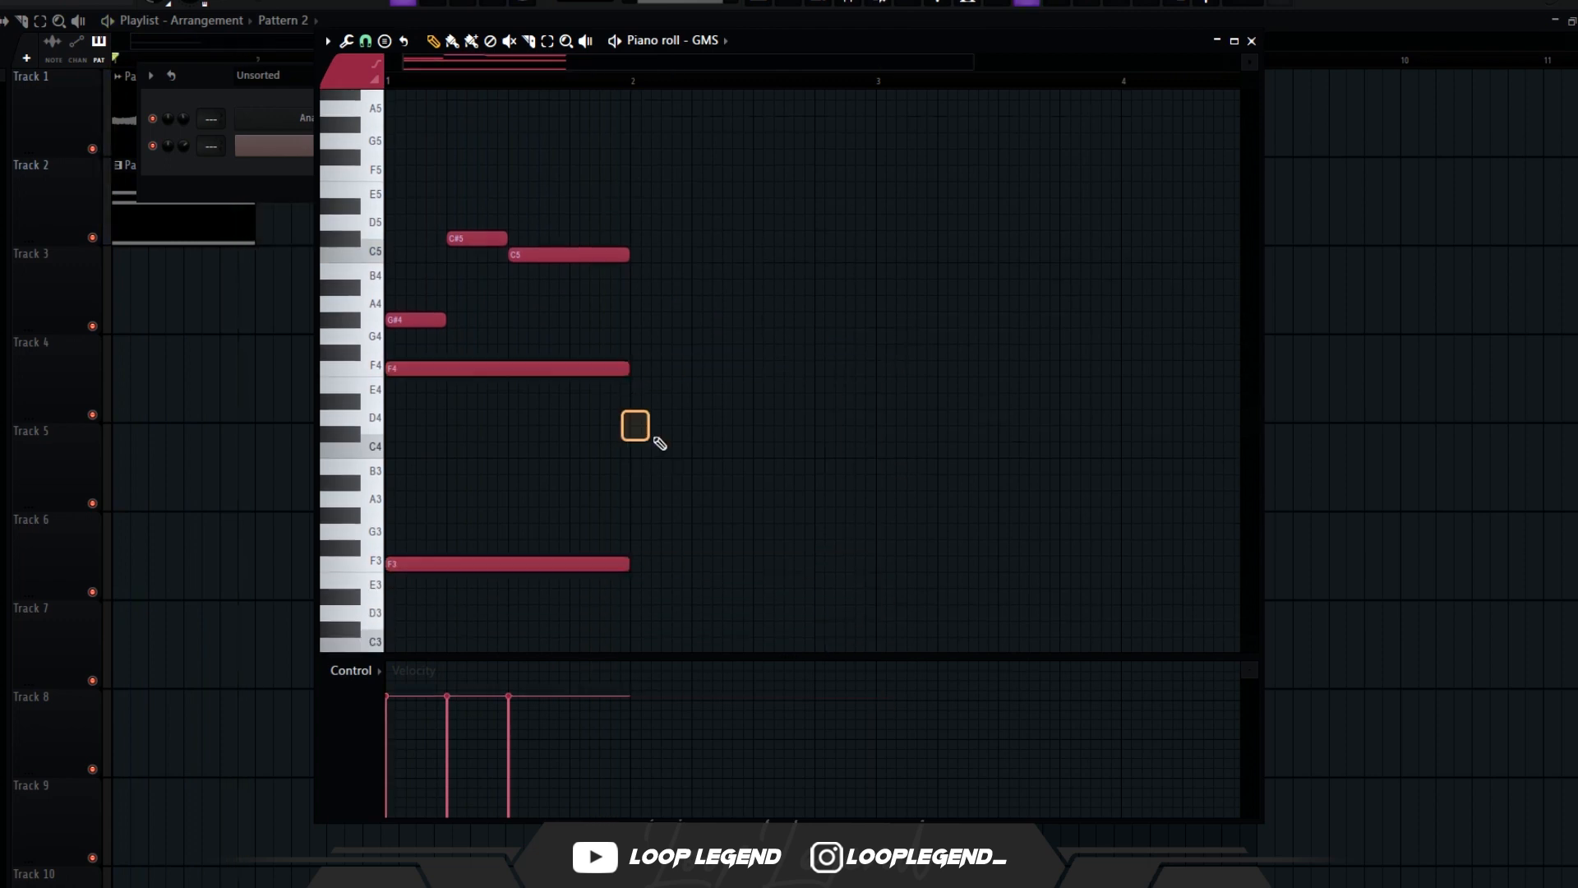
# Duplicate the one-bar phrase into bar 2, raise its first note there to F5, and play the pattern.
pyautogui.hotkey('ctrl', 'b')
pyautogui.press('space')
pyautogui.keyDown('ctrl'); pyautogui.click(657, 321); pyautogui.keyUp('ctrl')
pyautogui.hotkey('shift', 'Up')
pyautogui.hotkey('shift', 'Up')
pyautogui.hotkey('shift', 'Up')
pyautogui.hotkey('shift', 'Up')
pyautogui.hotkey('shift', 'Up')
pyautogui.hotkey('shift', 'Up')
pyautogui.hotkey('shift', 'Up')
pyautogui.hotkey('shift', 'Up')
pyautogui.hotkey('shift', 'Up')
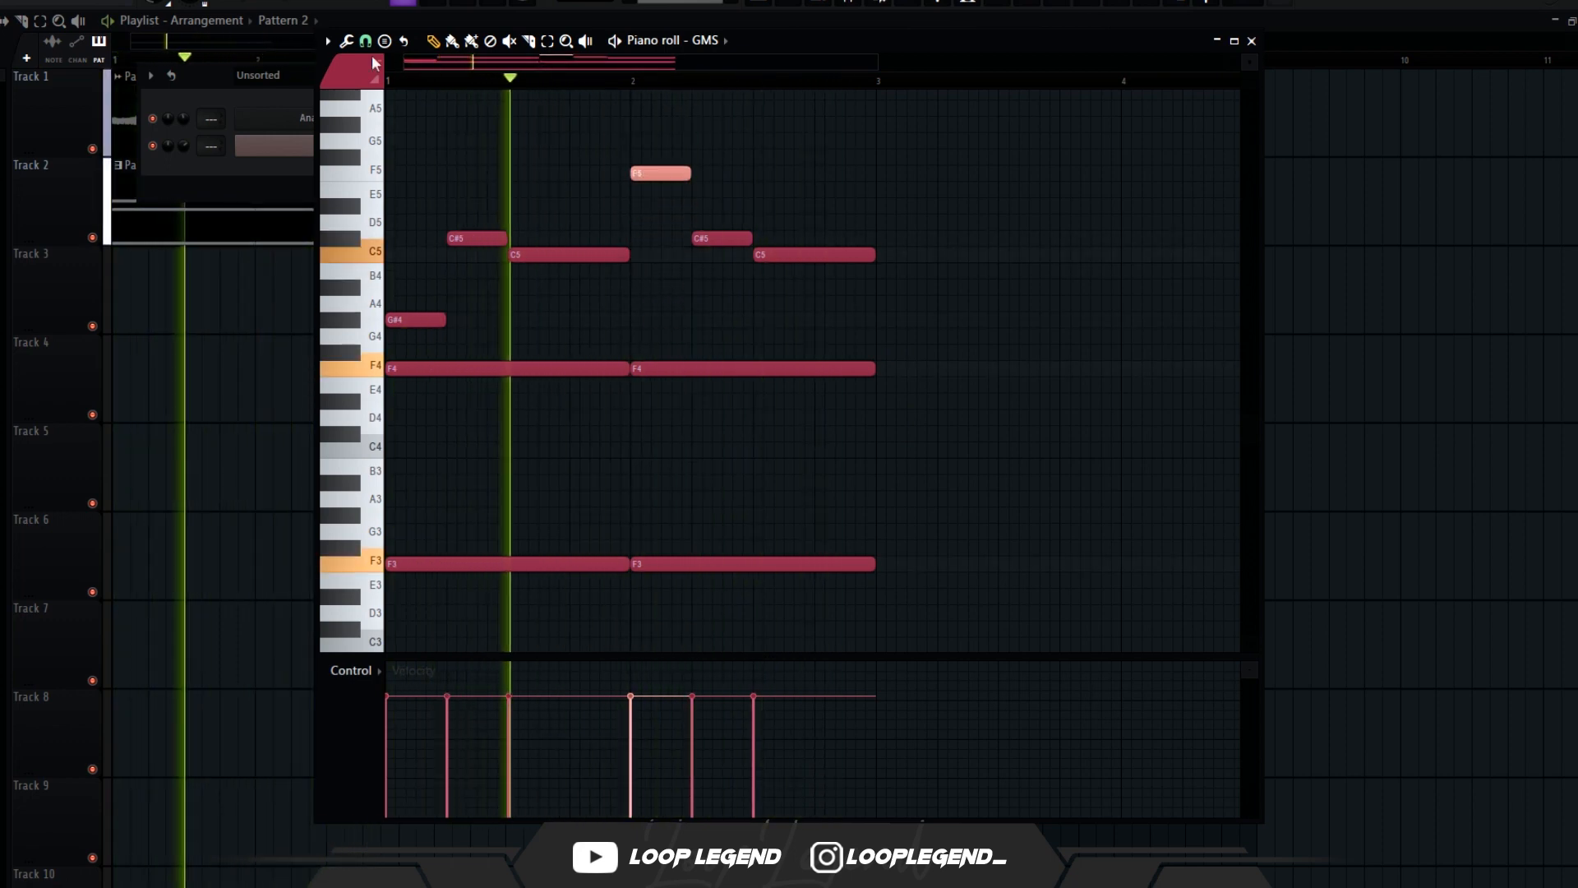
pyautogui.press('space')
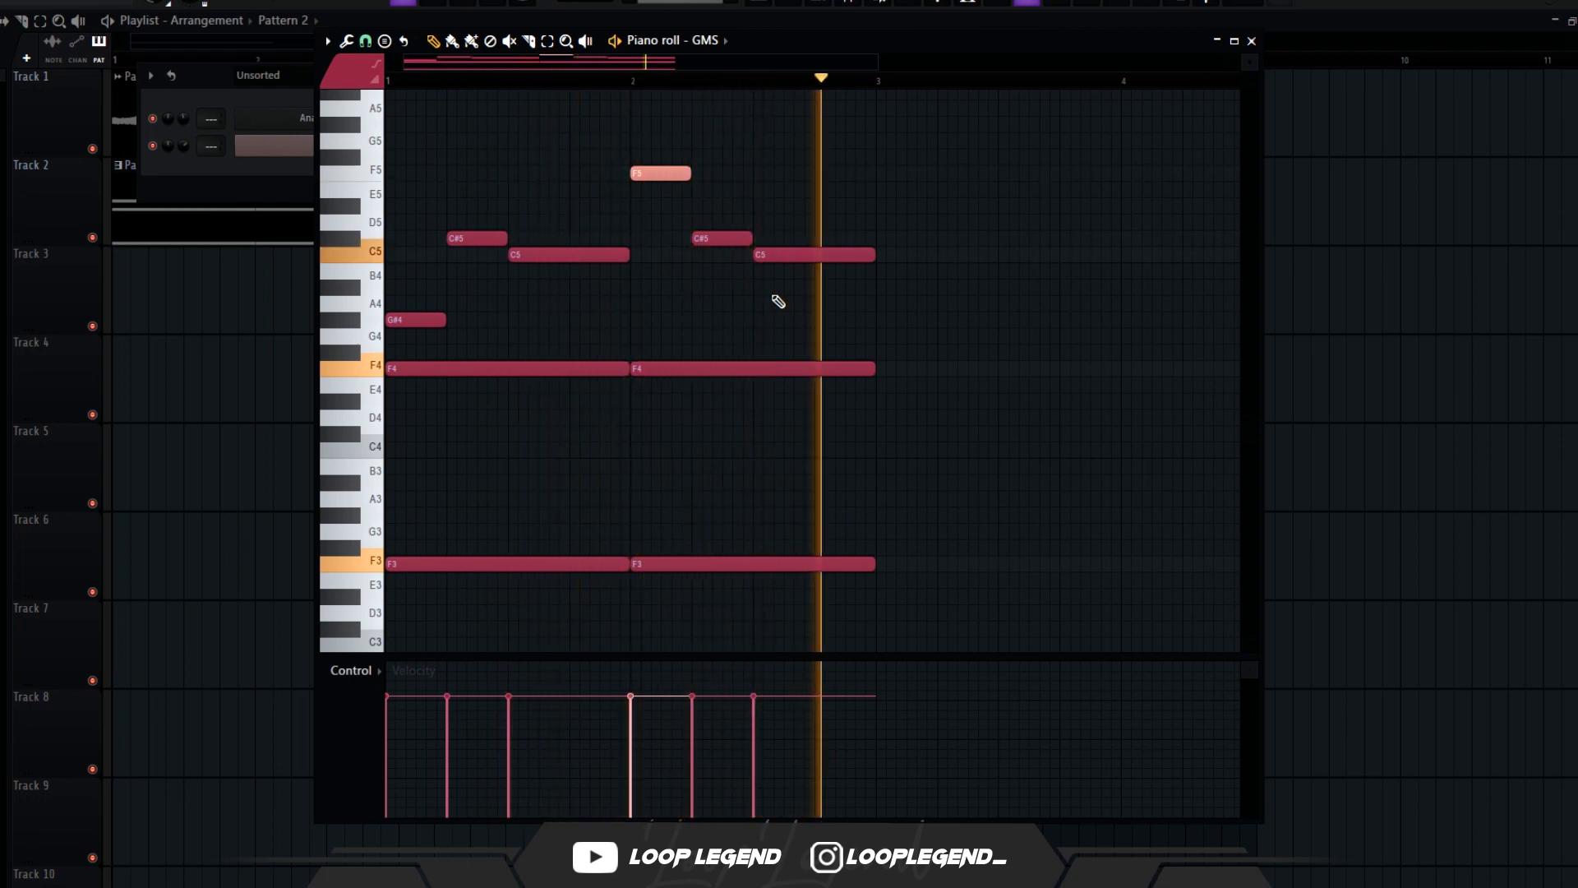
# Lower bar 2's C5 to a quarter-bar G#4 at the bar's end and change bar 1's C5 to a short C#5 ending the bar.
pyautogui.click(778, 264)
pyautogui.moveTo(778, 273); pyautogui.dragTo(785, 352)
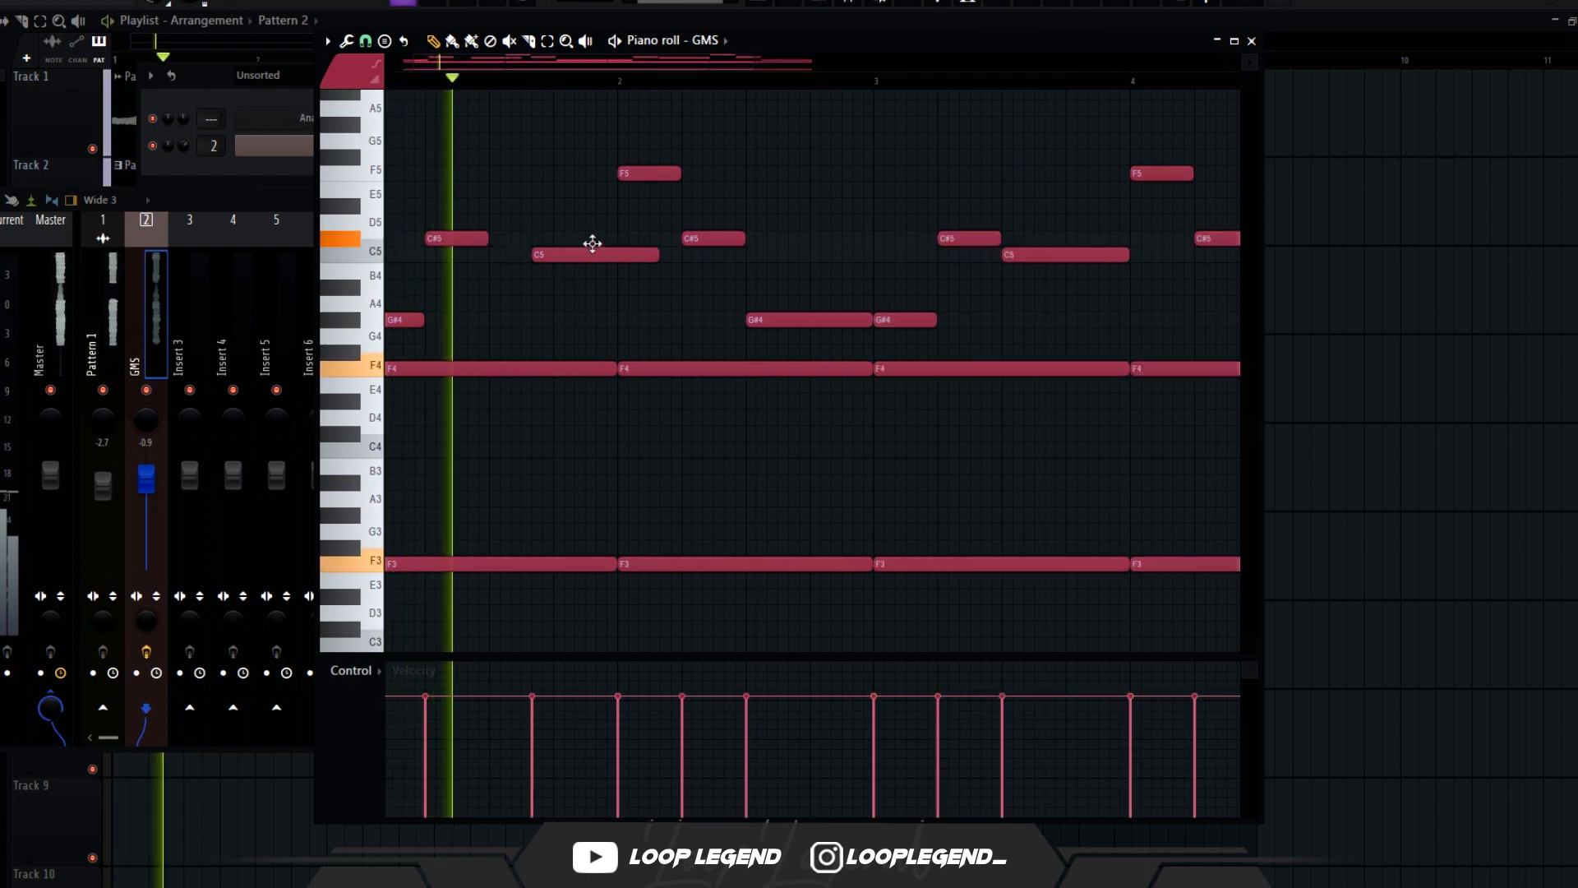
pyautogui.moveTo(576, 233); pyautogui.dragTo(618, 239)
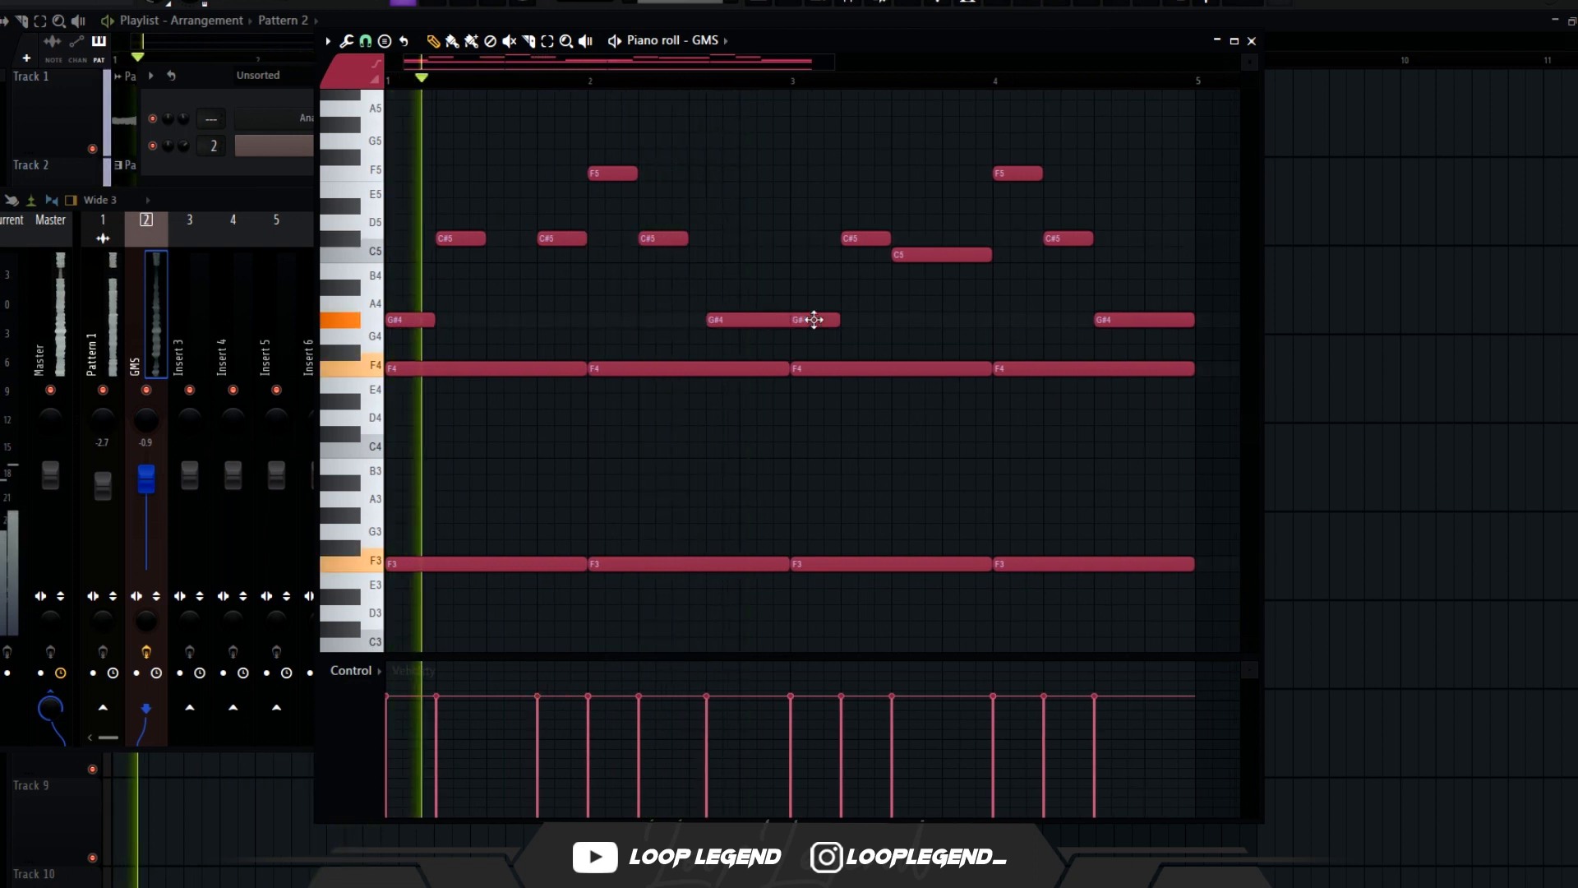
pyautogui.moveTo(781, 320)
pyautogui.mouseDown()
pyautogui.moveTo(842, 323)
pyautogui.moveTo(787, 337)
pyautogui.mouseUp()
pyautogui.scroll(-3, 794, 344)
pyautogui.scroll(3, 855, 360)
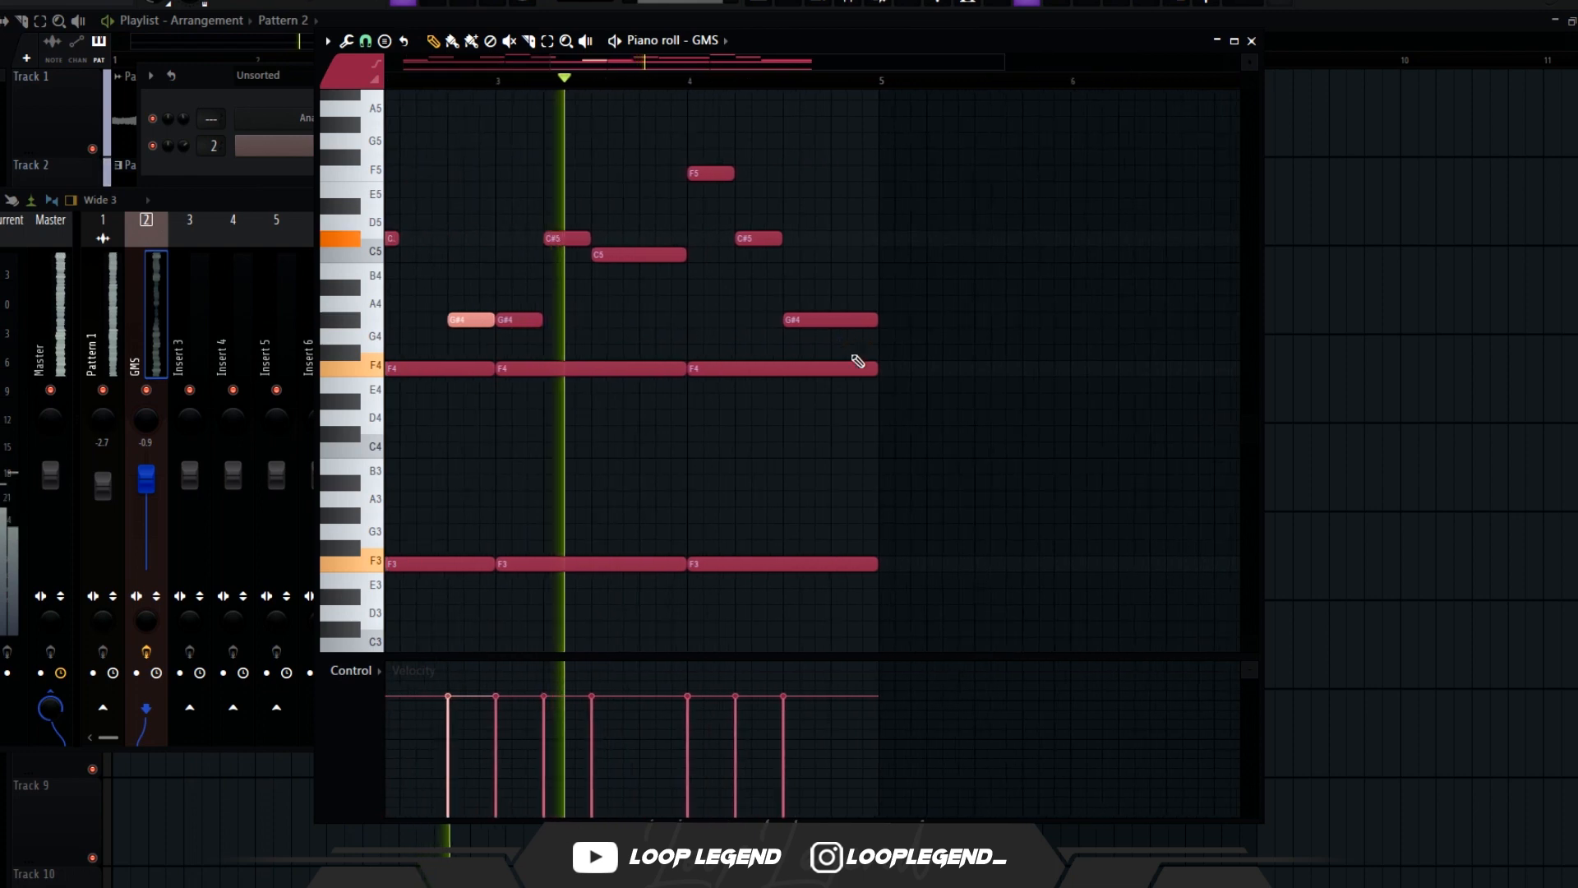
# Clear the notes in bars 3 and 4, and raise the G4 notes across the pattern by one octave.
pyautogui.scroll(-3, 857, 361)
pyautogui.moveTo(849, 603); pyautogui.dragTo(571, 175)
pyautogui.press('Delete')
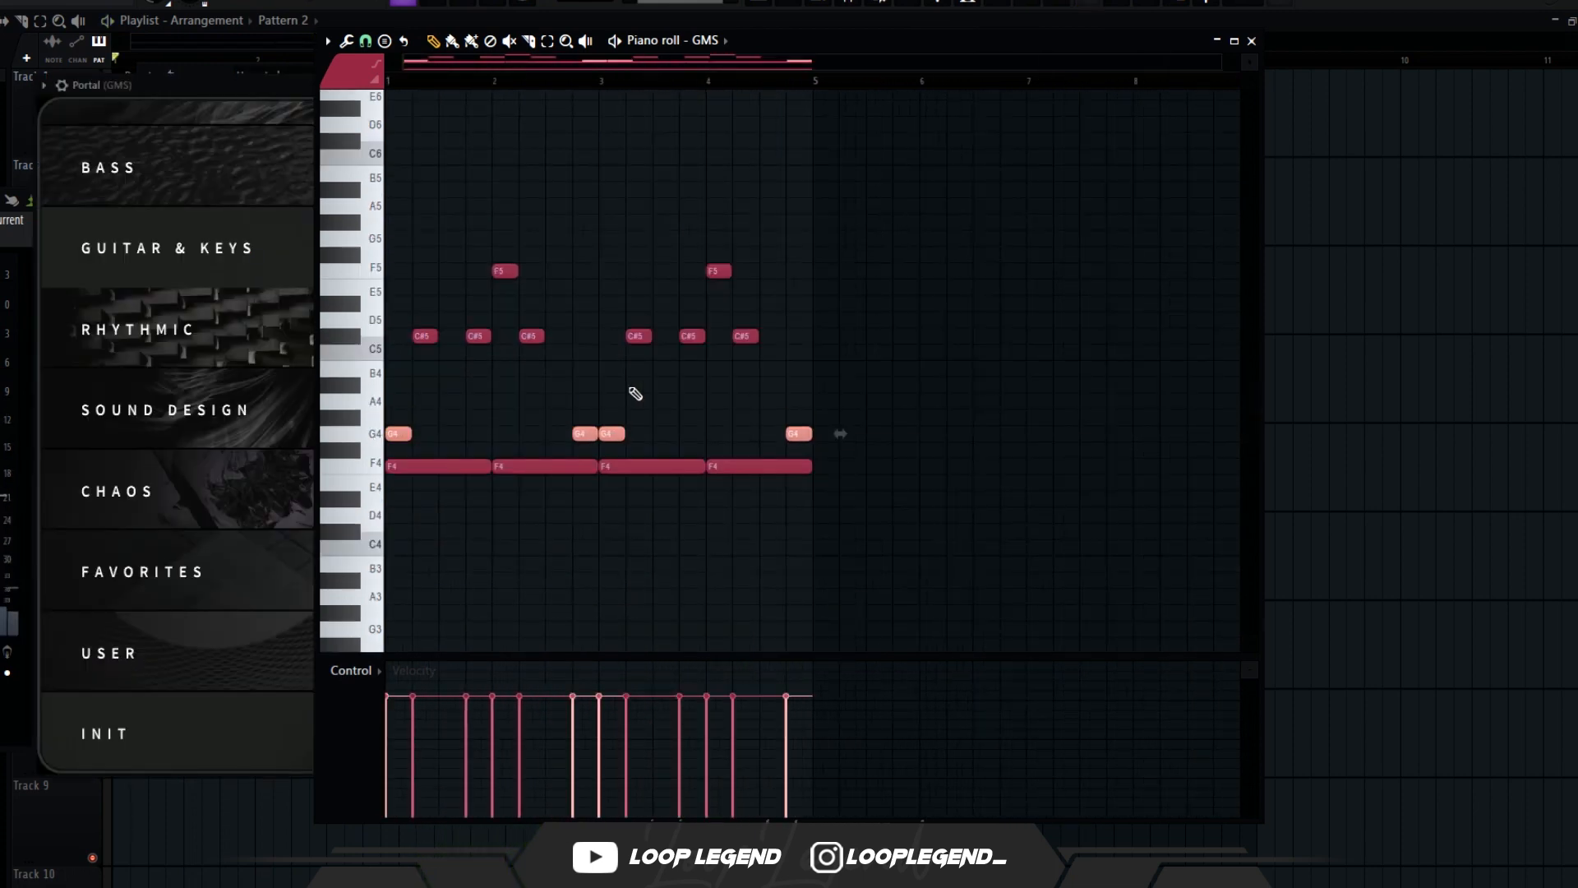
pyautogui.press('space')
pyautogui.hotkey('ctrl', 'Up')
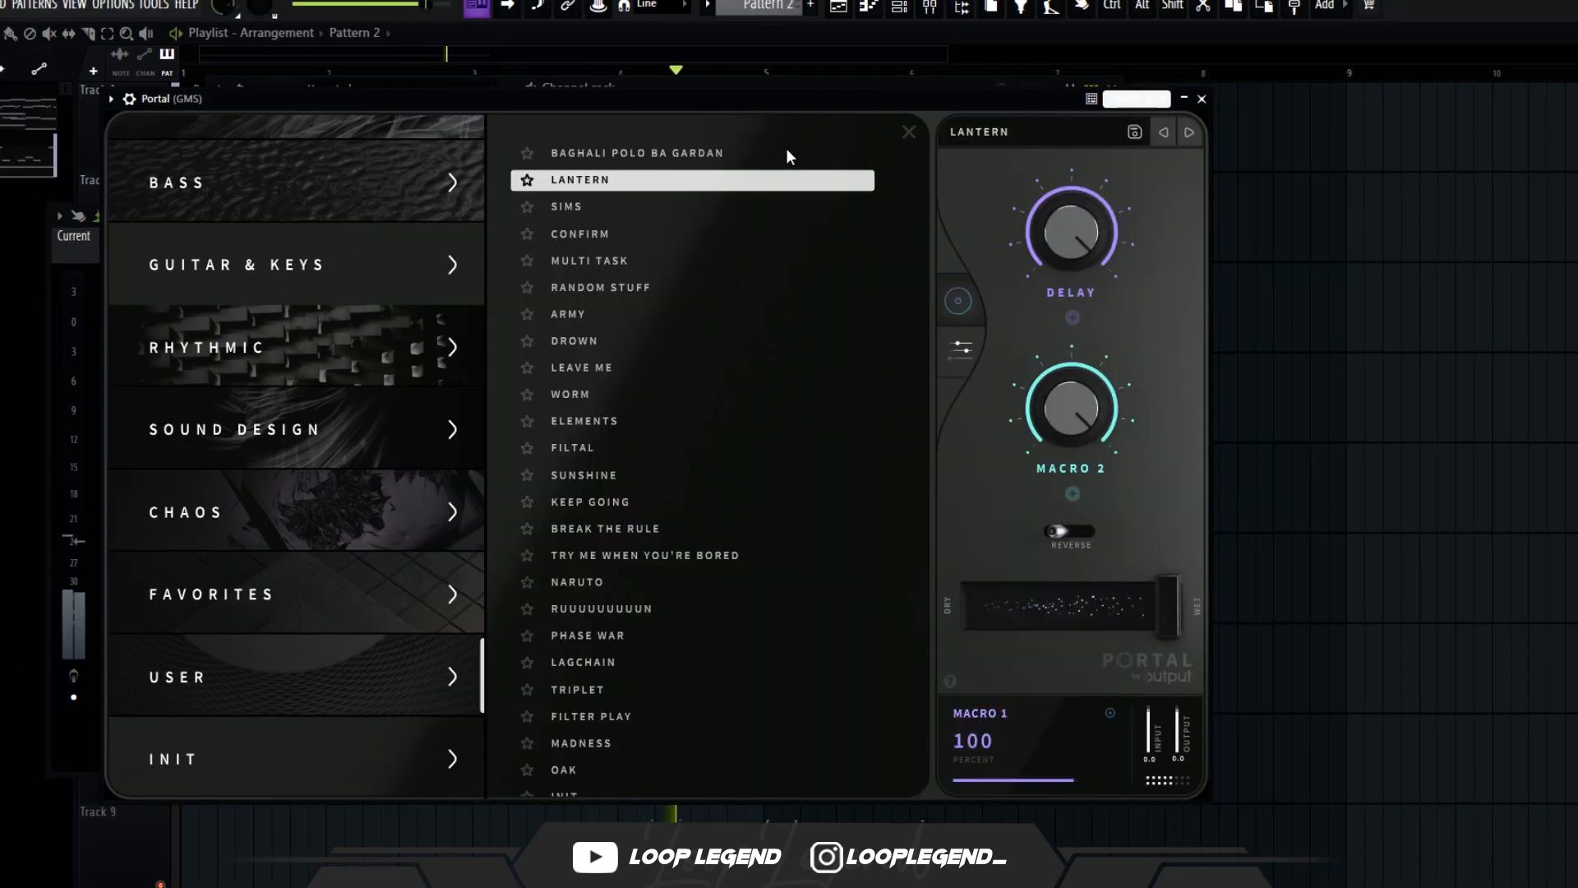
# Load the BAGHALI POLO BA GARDAN user preset in Portal and adjust its macros, with Pitch at about 67 percent.
pyautogui.click(824, 148)
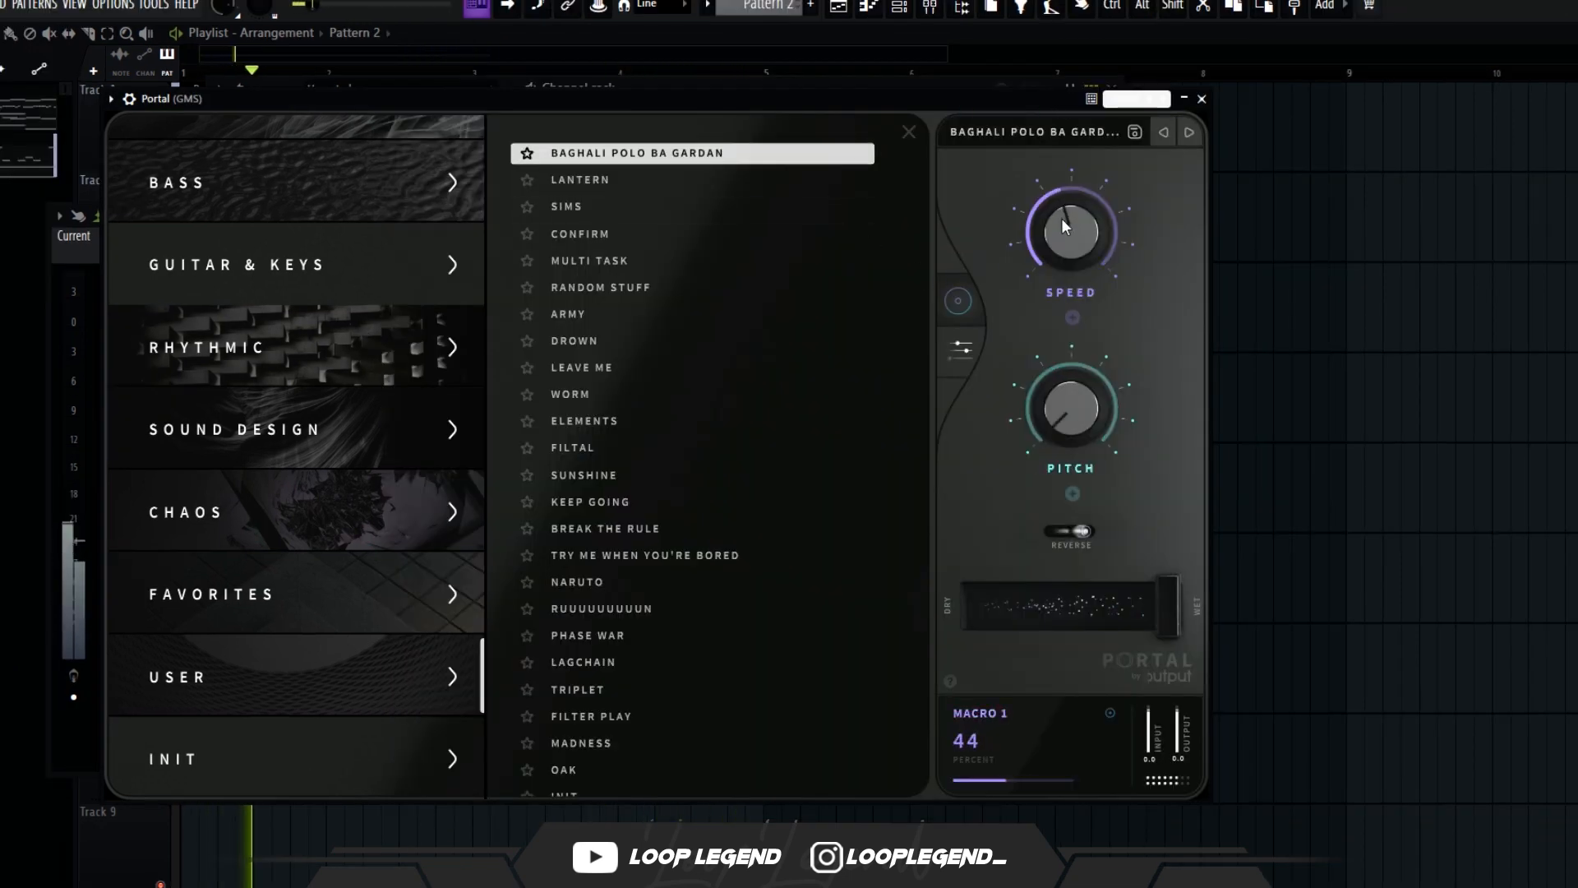
pyautogui.moveTo(1073, 411); pyautogui.dragTo(1074, 391)
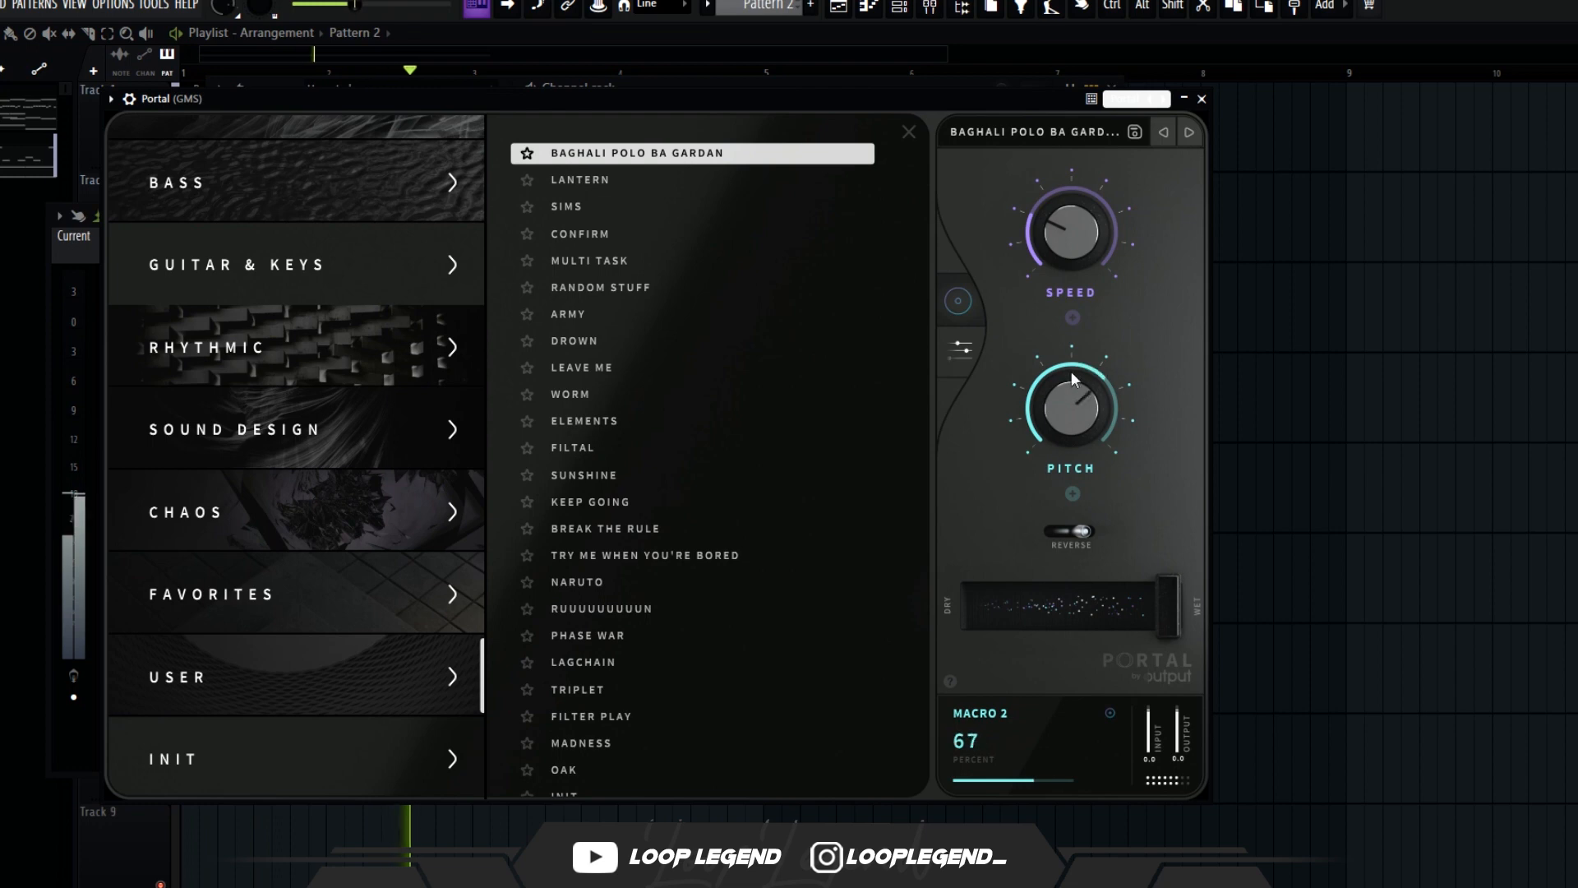
pyautogui.moveTo(1065, 198); pyautogui.dragTo(949, 86)
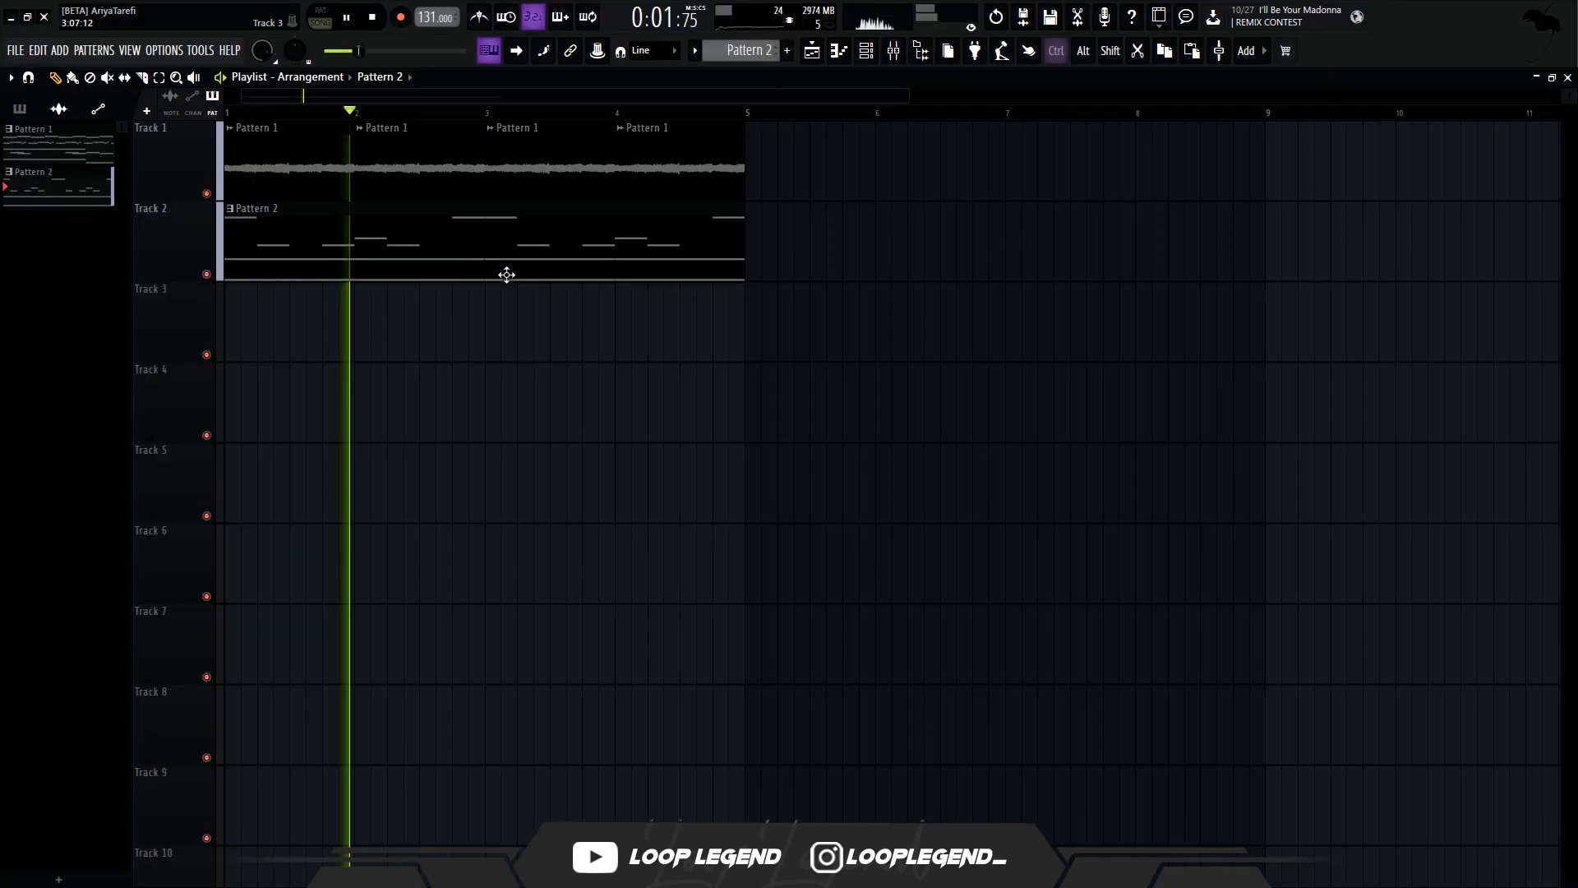
# Move the Pattern 2 clip to bar 9 on Track 2 and place a two-bar copy at bar 7 on Track 3.
pyautogui.moveTo(504, 271); pyautogui.dragTo(800, 264)
pyautogui.moveTo(899, 284); pyautogui.dragTo(762, 364)
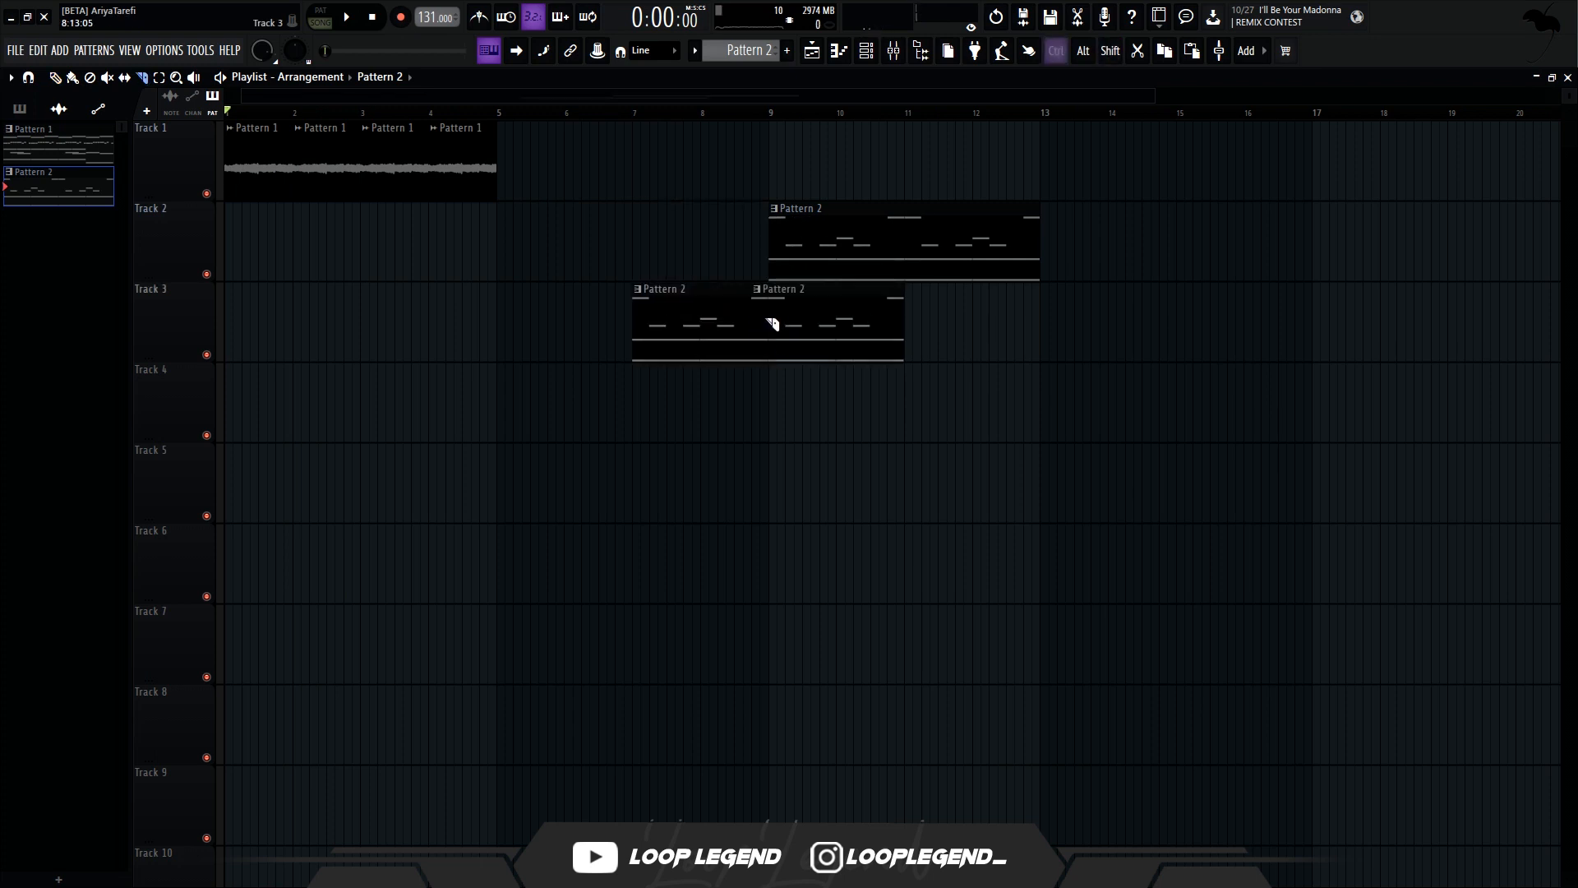
# Consolidate the Pattern 2 clips from bar 7 to 15 into audio starting at bar 9, and delete the muted original clips.
pyautogui.moveTo(1177, 115); pyautogui.dragTo(699, 204)
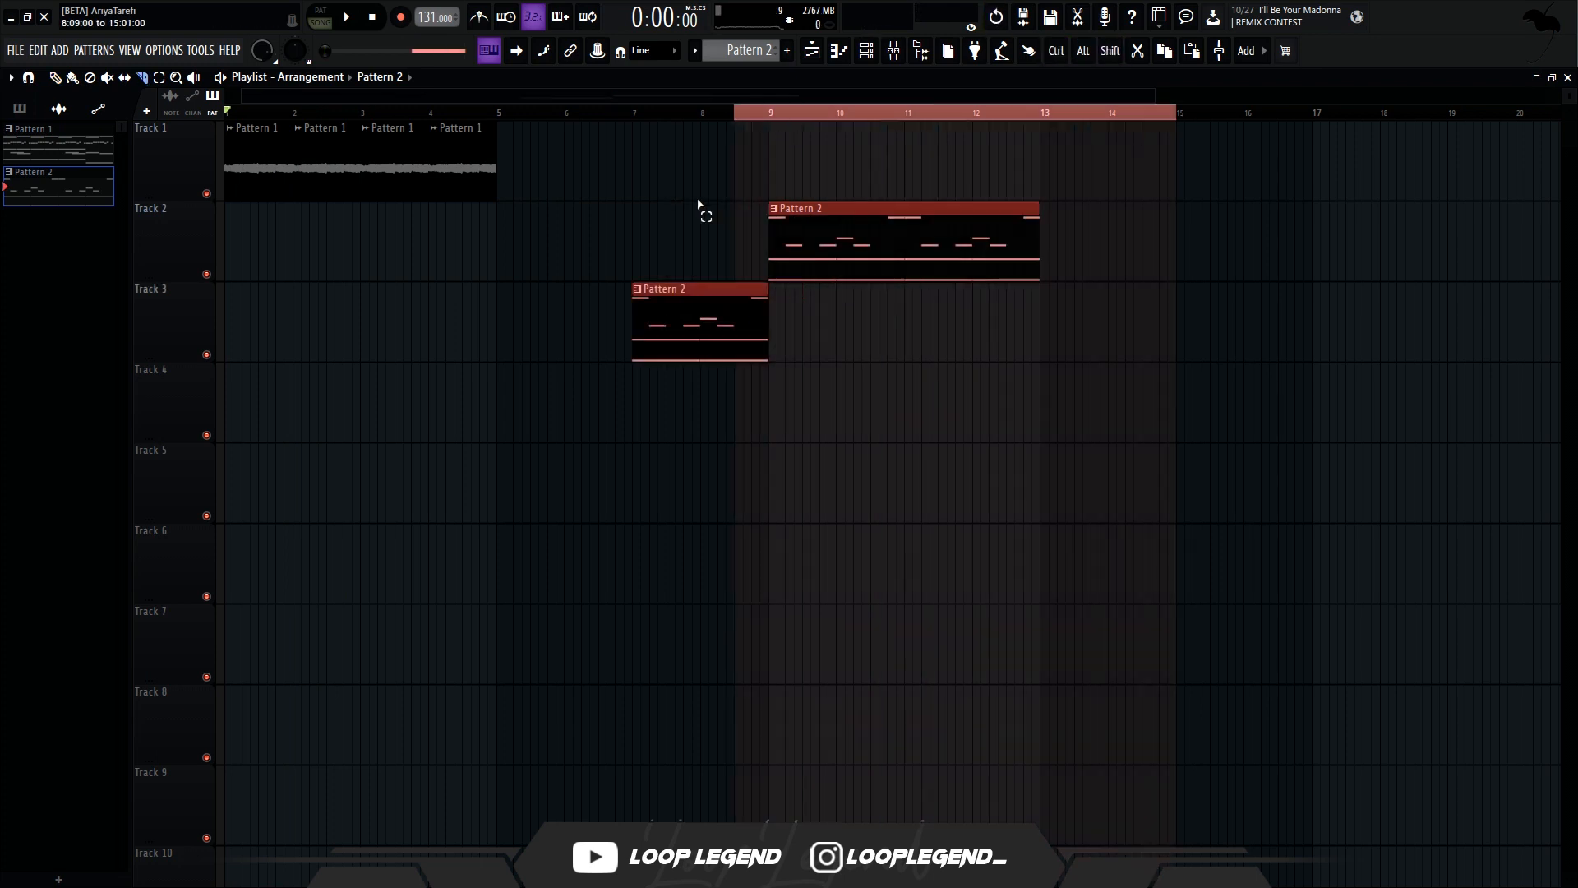
pyautogui.hotkey('ctrl', 'alt', 'c')
pyautogui.keyDown('ctrl'); pyautogui.click(727, 249); pyautogui.keyUp('ctrl')
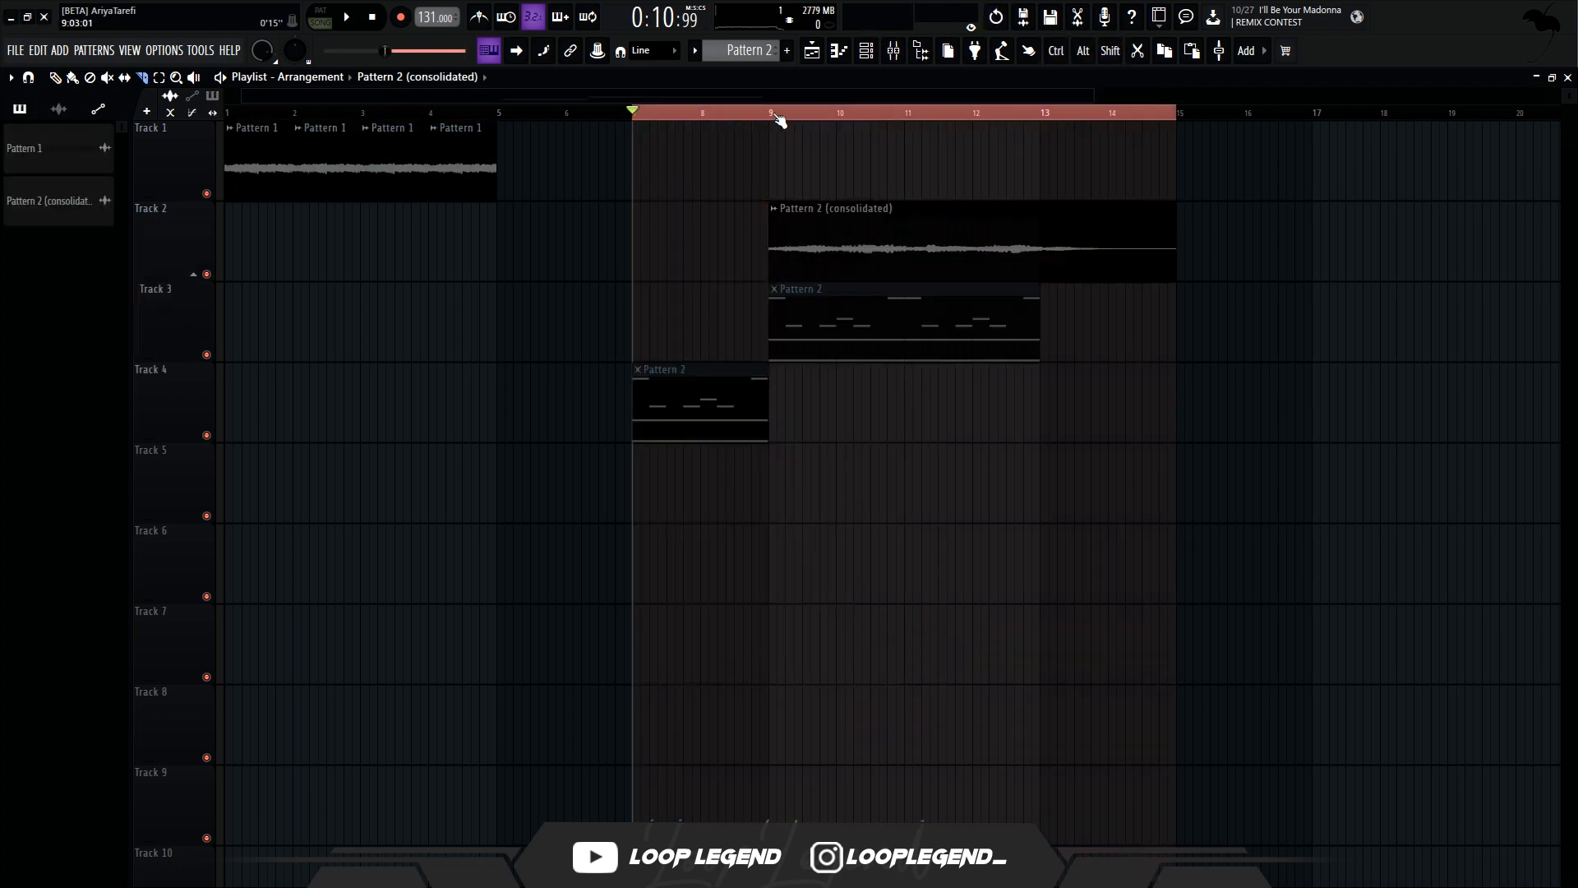
pyautogui.rightClick(989, 348)
pyautogui.rightClick(699, 403)
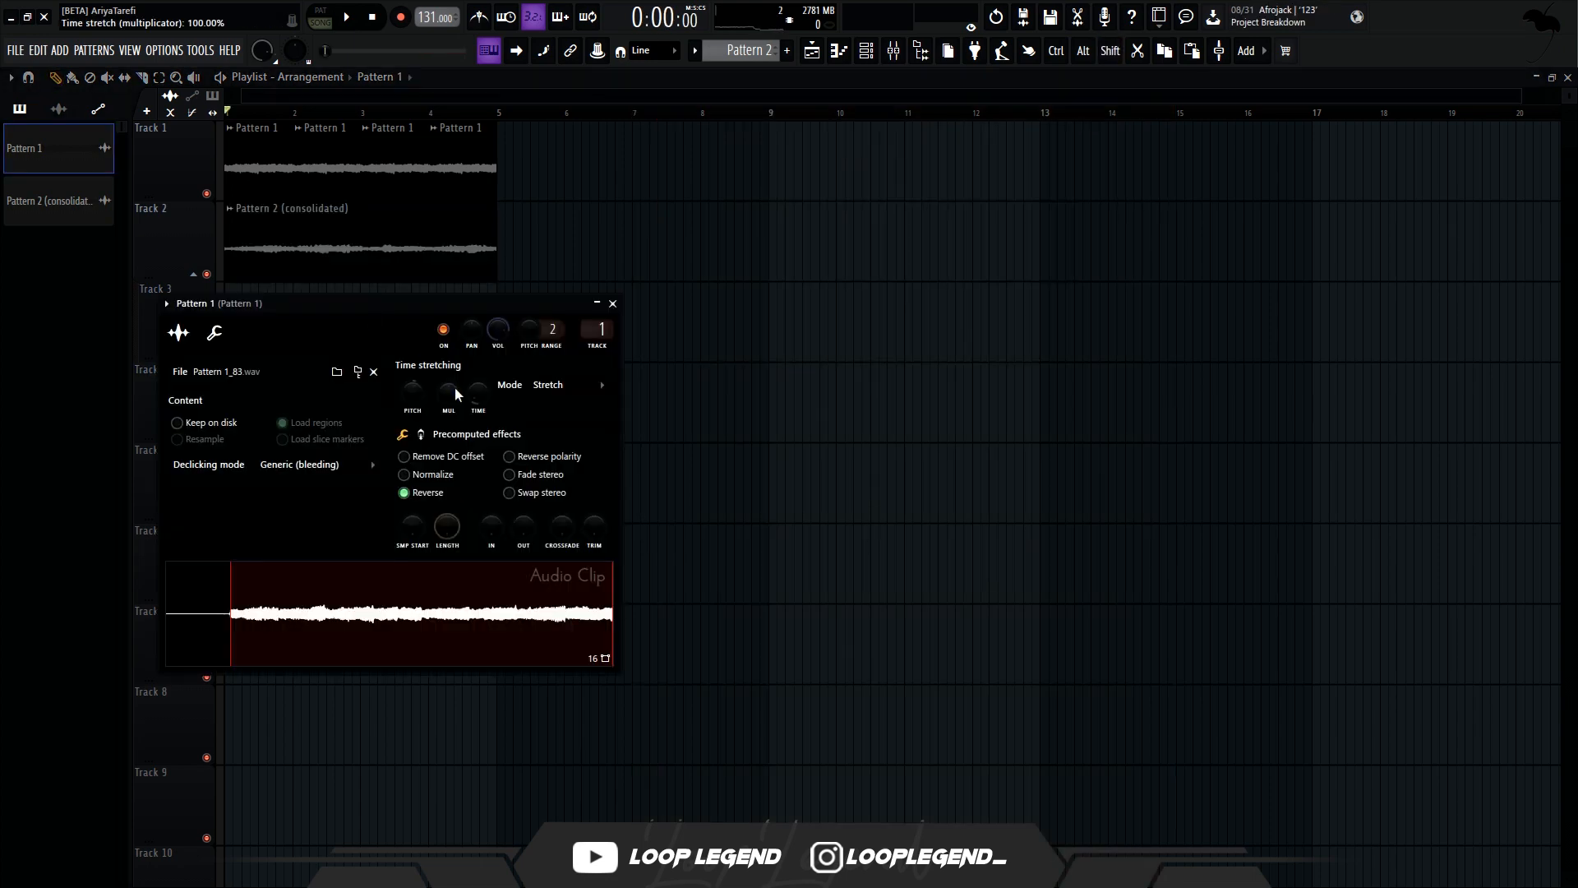
# Play the arrangement and open the channel settings of the Pattern 2 (consolidated) audio clip.
pyautogui.press('space')
pyautogui.doubleClick(391, 244)
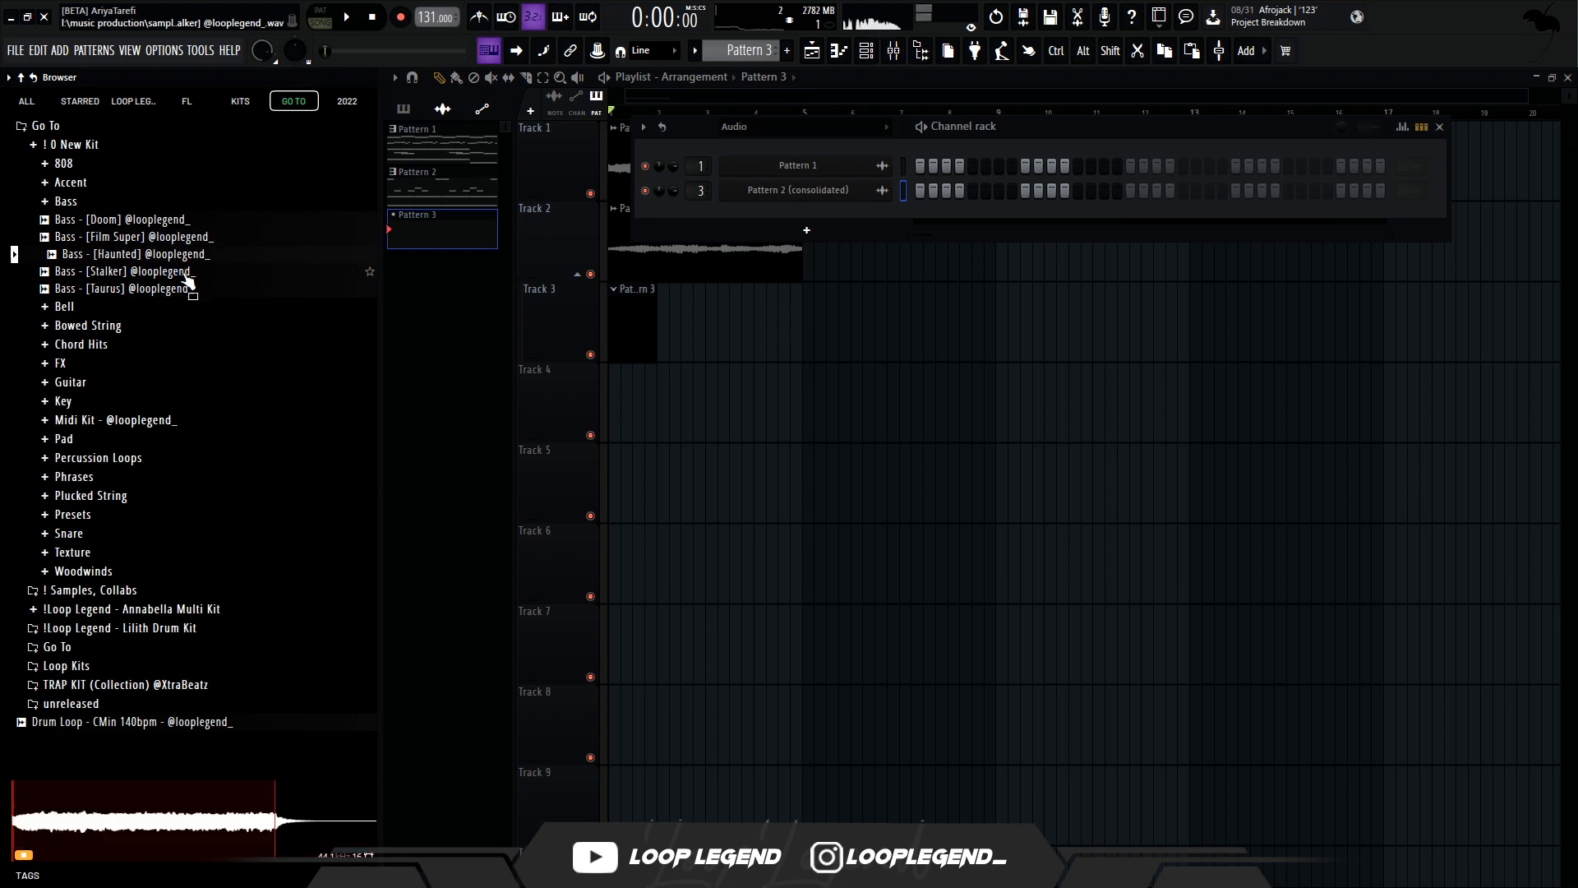
# Preview the Bass - [Stalker] sample from the 0 New Kit folder and load it into a new channel.
pyautogui.click(187, 278)
pyautogui.rightClick(188, 278)
pyautogui.click(207, 297)
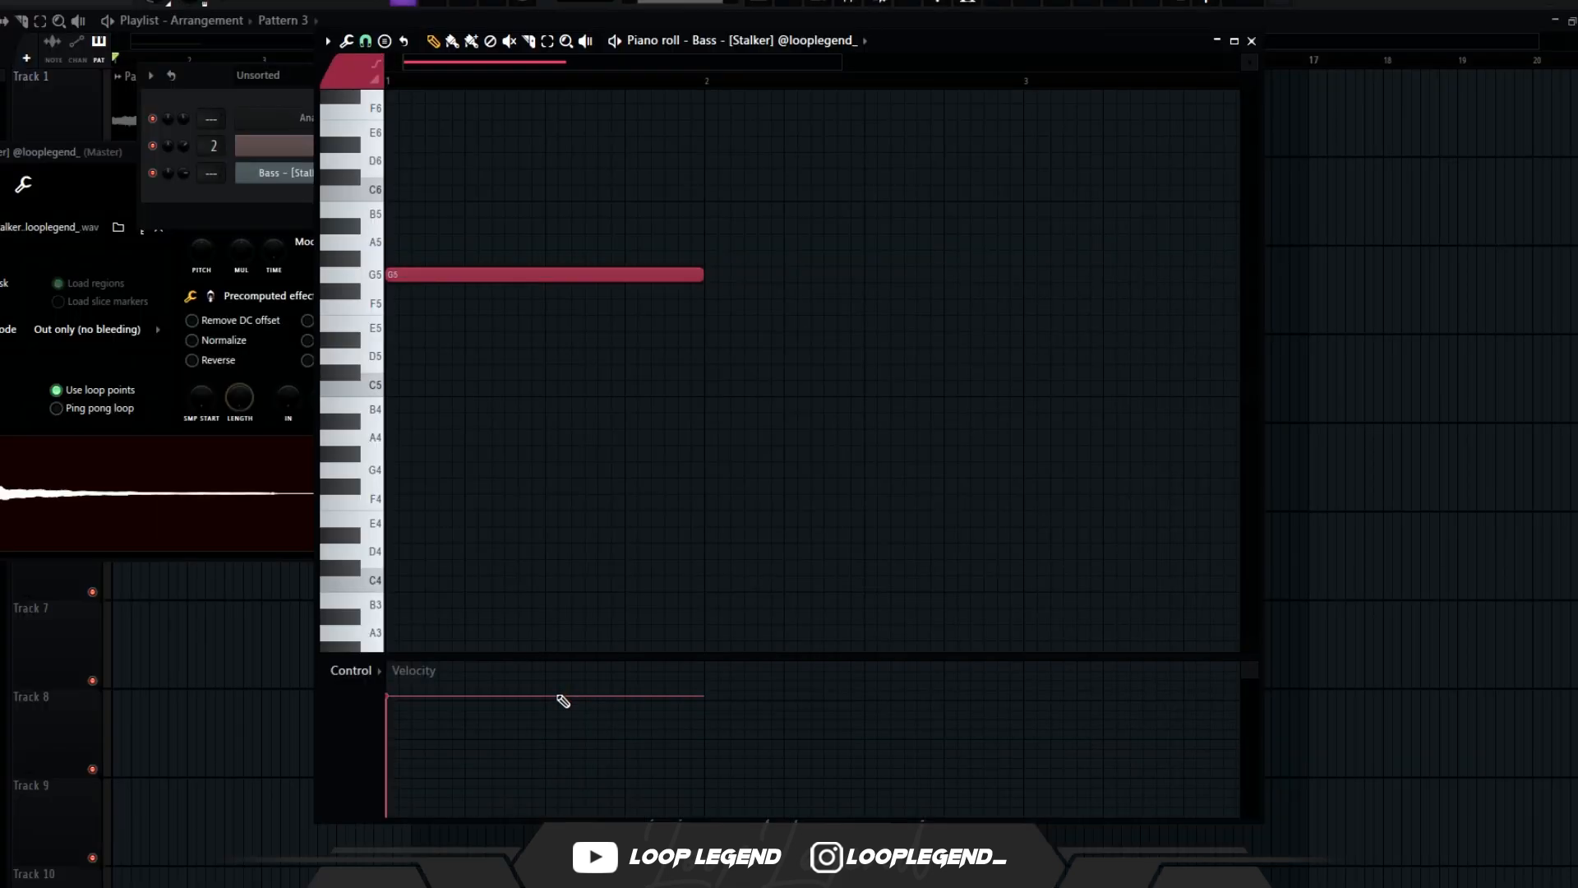
# Raise the velocity of the one-bar G5 bass note to maximum and play the pattern.
pyautogui.moveTo(562, 700); pyautogui.dragTo(579, 646)
pyautogui.press('space')
pyautogui.moveTo(700, 277); pyautogui.dragTo(615, 288)
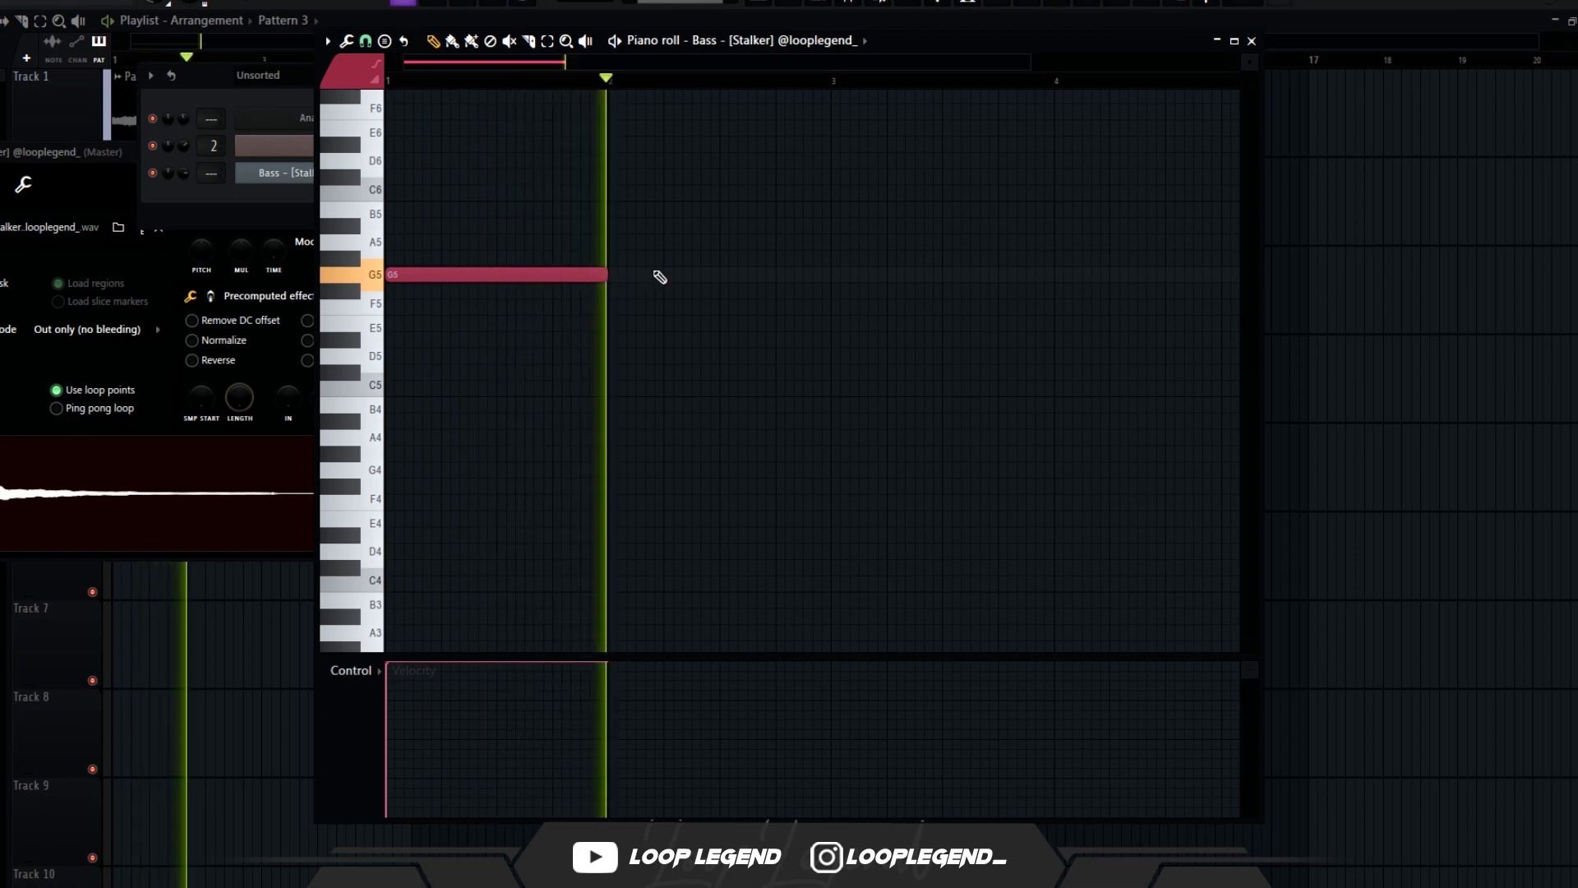
# Add a one-bar G5 bass note at bar 3 and a half-bar D#5 note in the second half of bar 4.
pyautogui.click(837, 279)
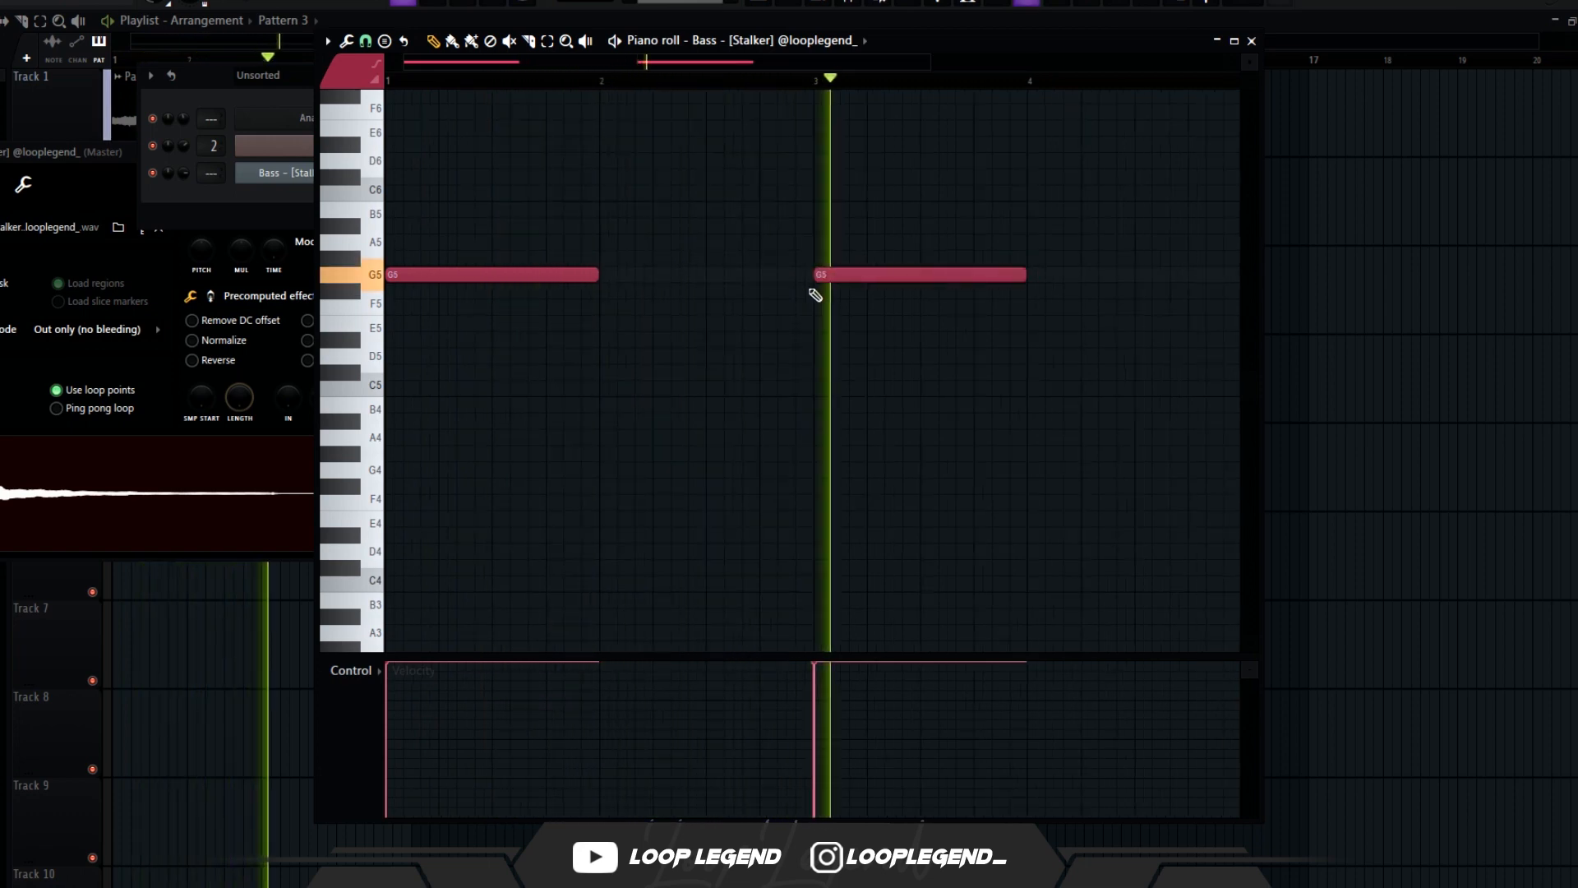
pyautogui.scroll(-2, 814, 293)
pyautogui.click(832, 342)
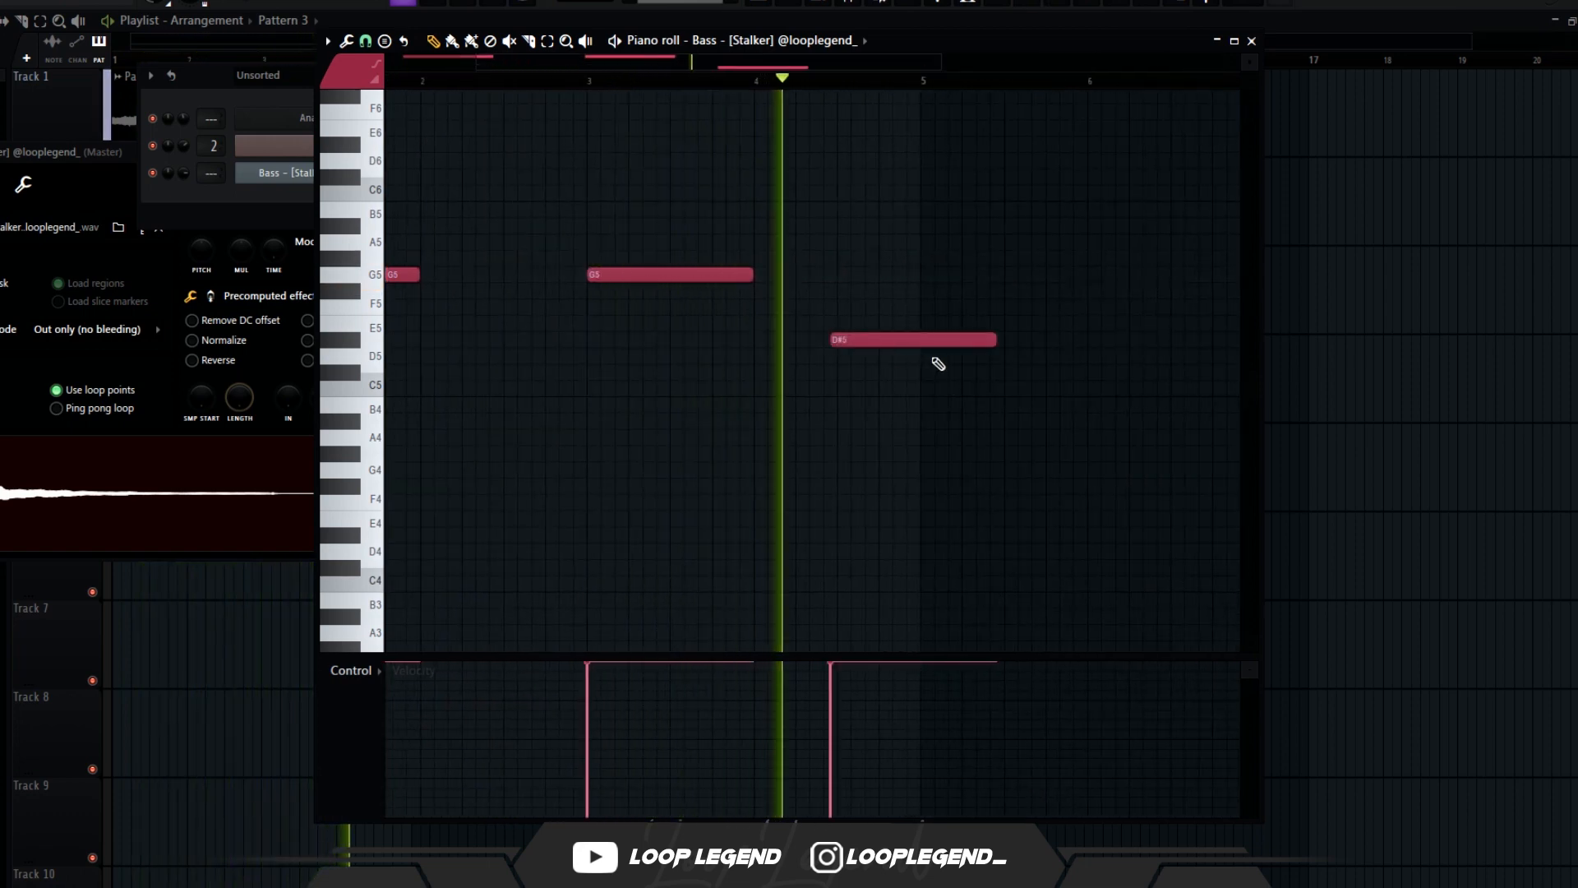
pyautogui.moveTo(996, 342); pyautogui.dragTo(904, 353)
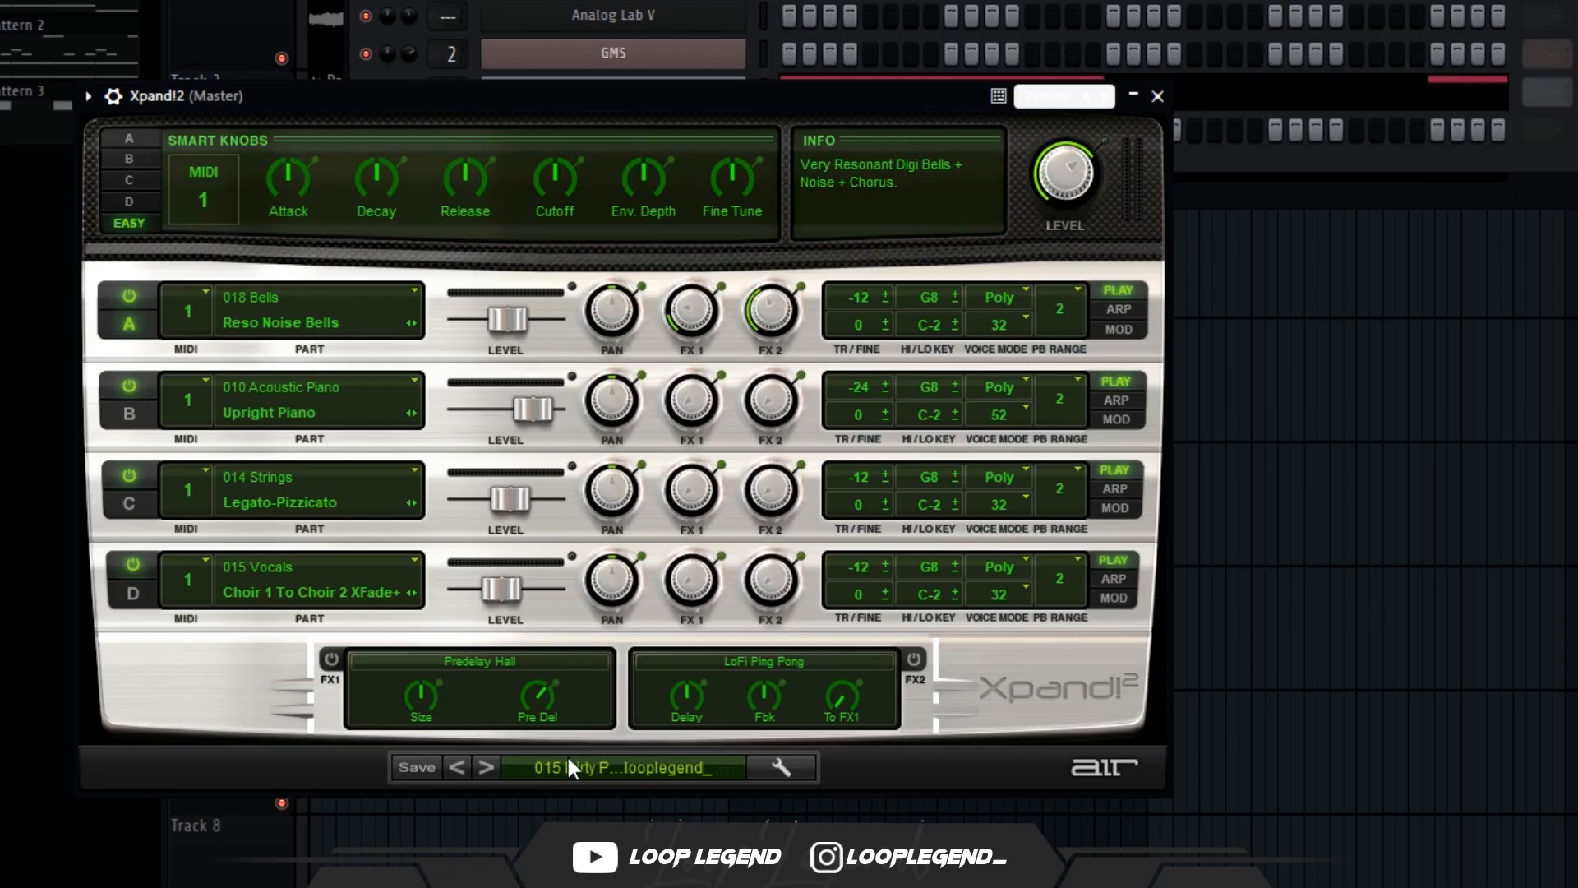
# Step back through the Xpand!2 presets to the 012 Dark Pa... preset and move the plug-in window aside.
pyautogui.click(485, 767)
pyautogui.click(459, 769)
pyautogui.click(459, 769)
pyautogui.click(459, 768)
pyautogui.click(458, 769)
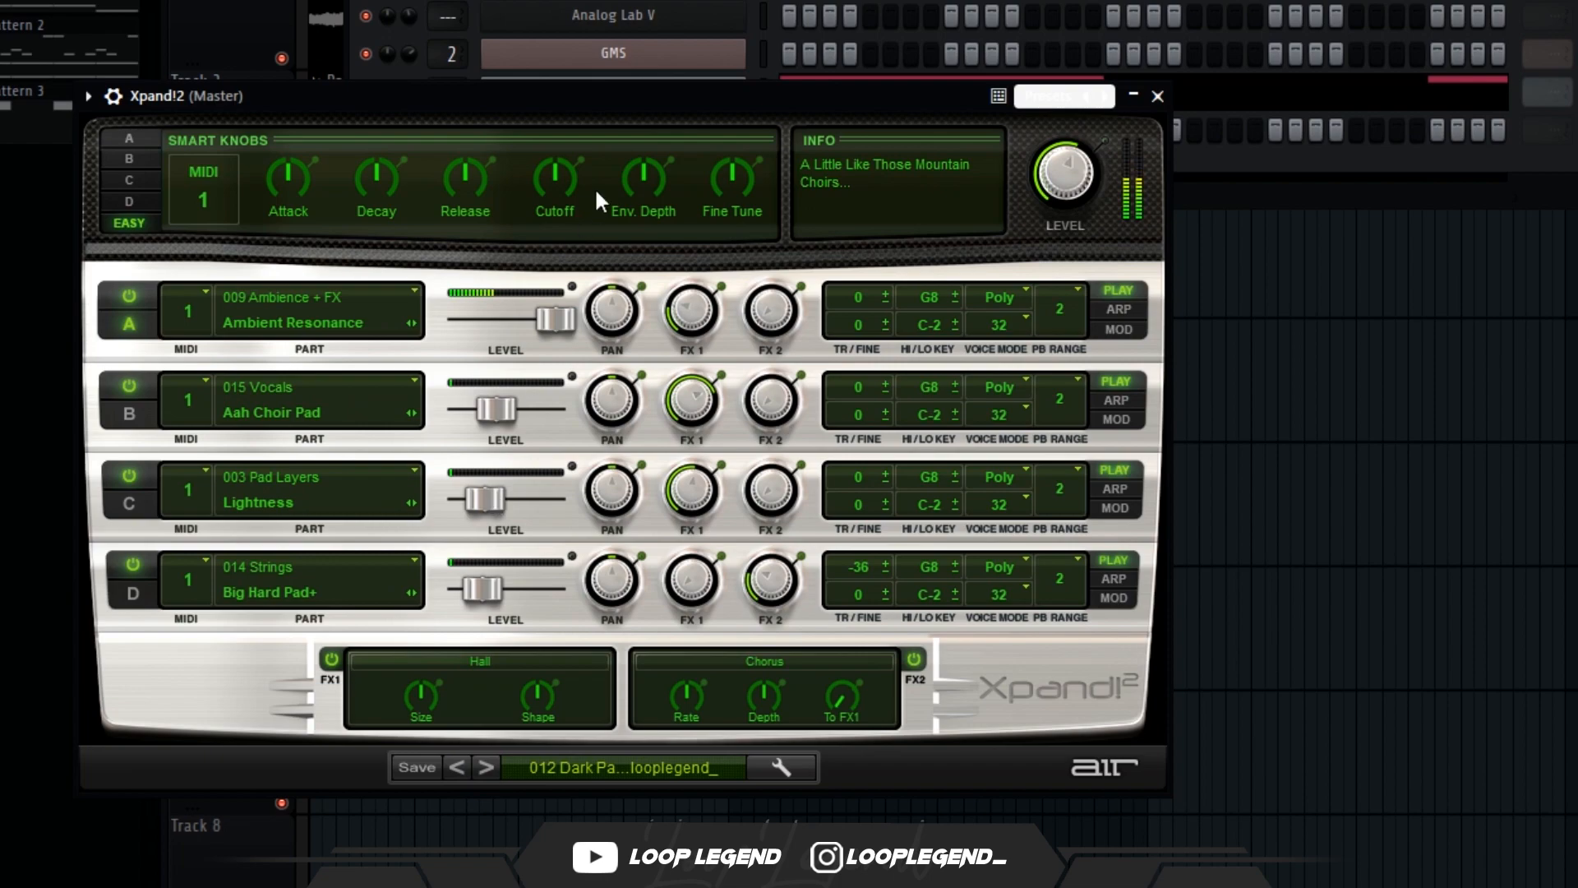
pyautogui.moveTo(668, 105); pyautogui.dragTo(970, 128)
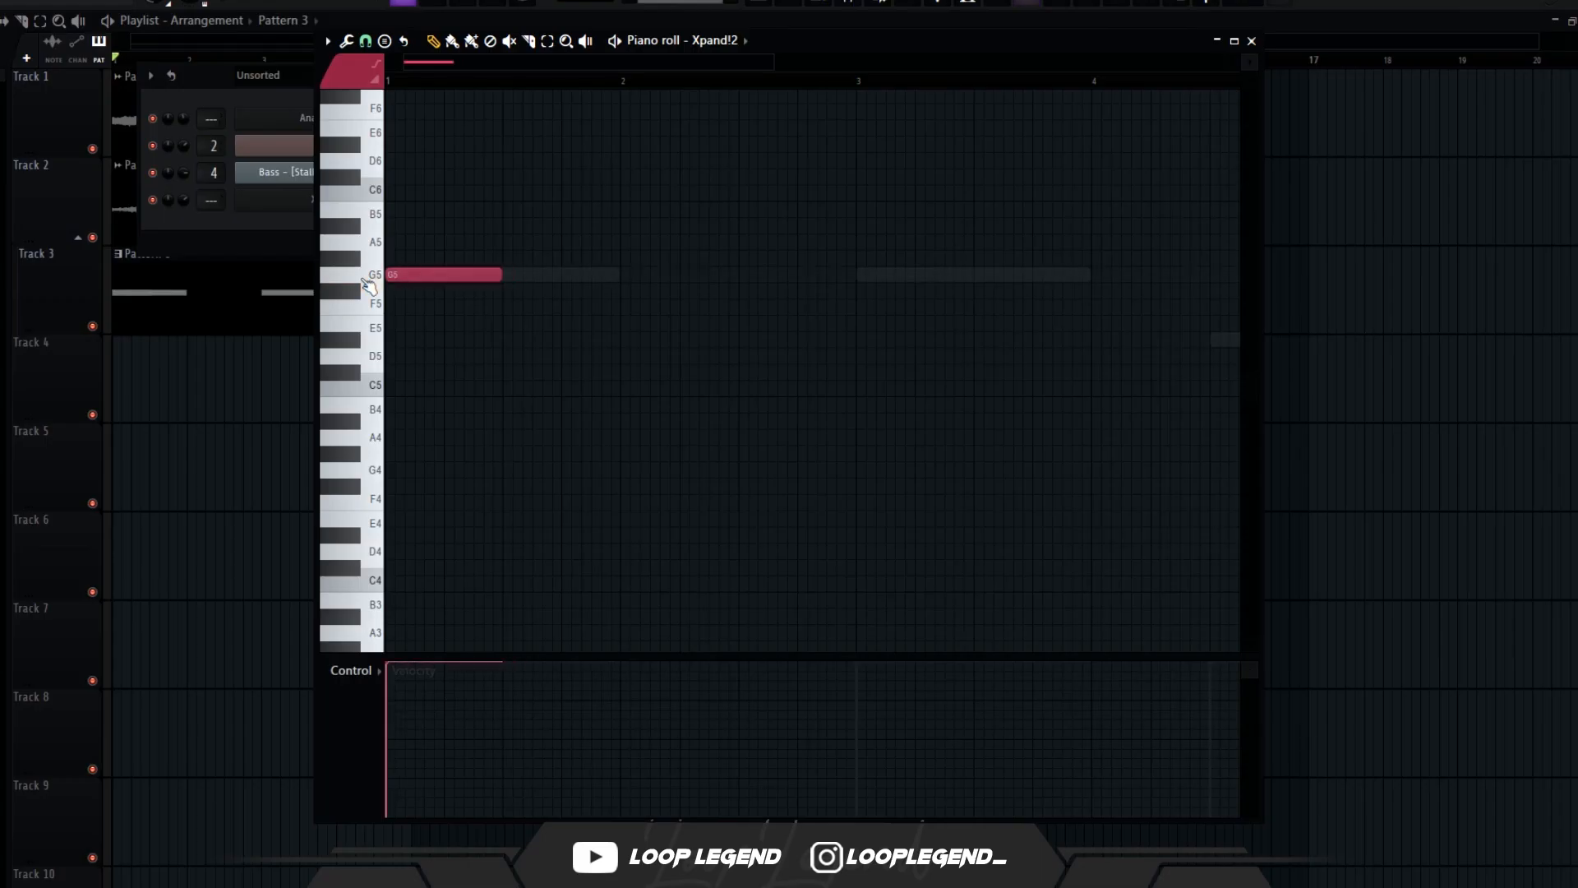
# Strum the half-bar G5, A5 and A#5 notes in the Xpand!2 piano roll so their starts are staggered.
pyautogui.scroll(2, 401, 219)
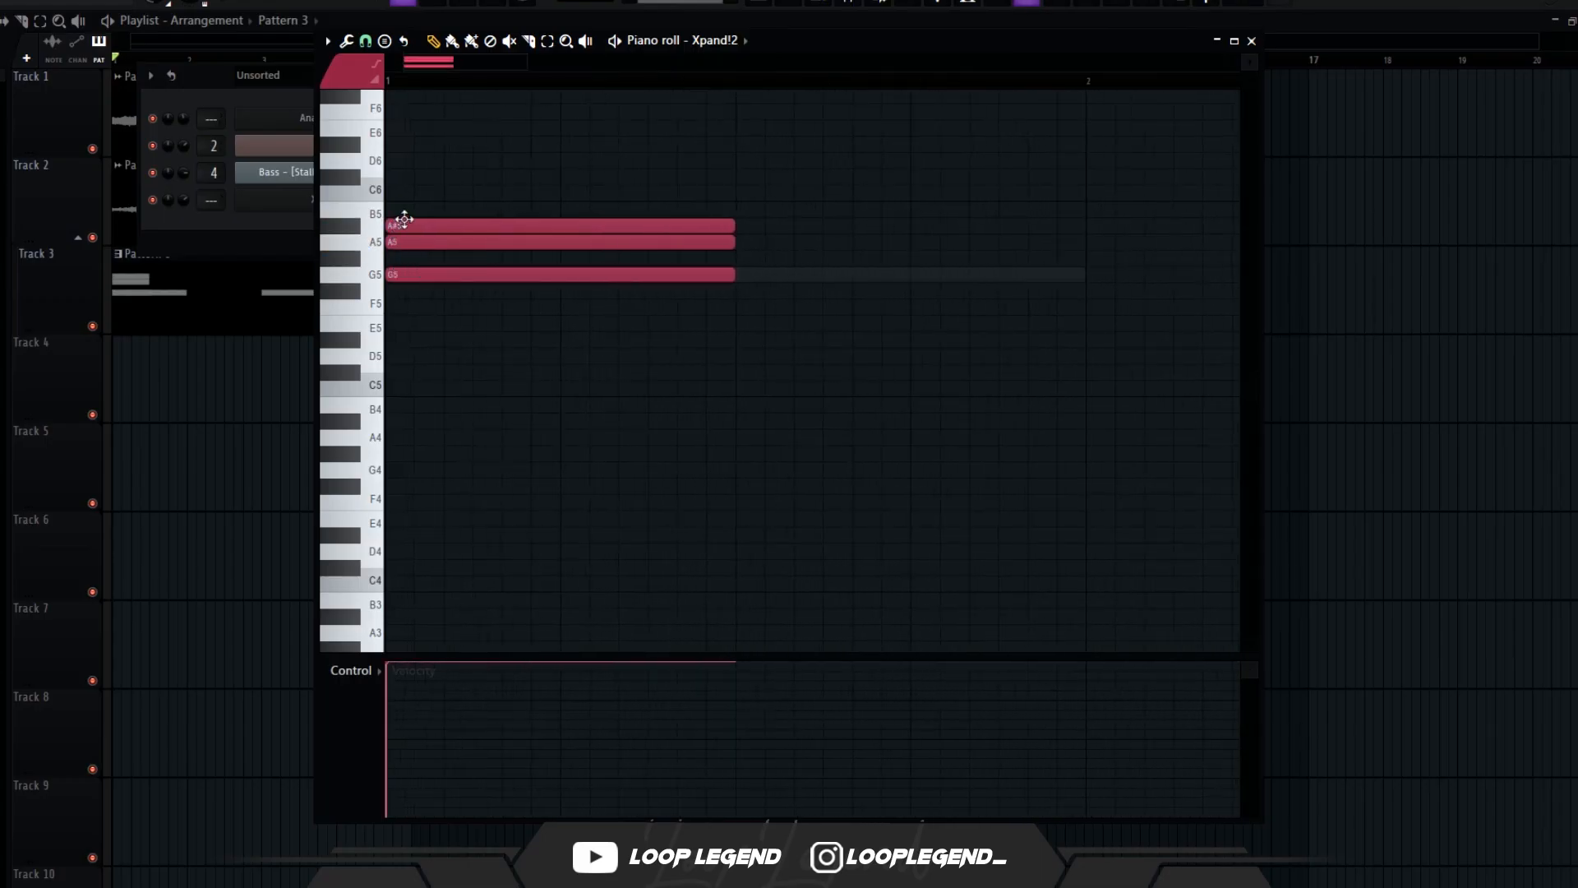
pyautogui.hotkey('alt', 's')
pyautogui.click(837, 504)
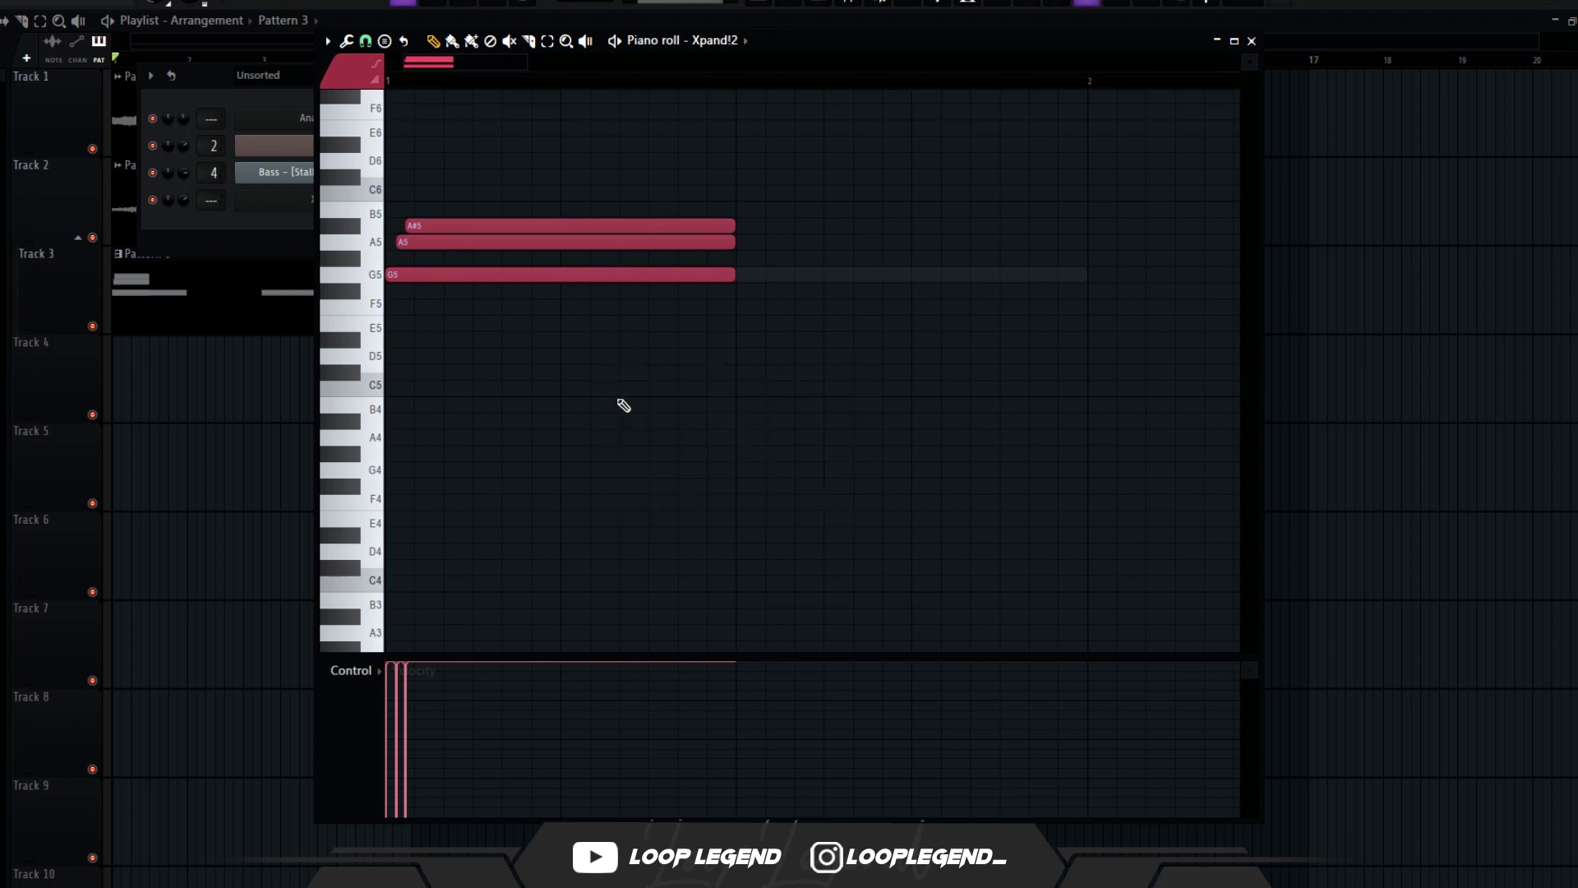
# Shorten the three strummed notes to brief hits and raise the A5 note one octave to A6.
pyautogui.hotkey('shift', 'd')
pyautogui.scroll(3, 423, 267)
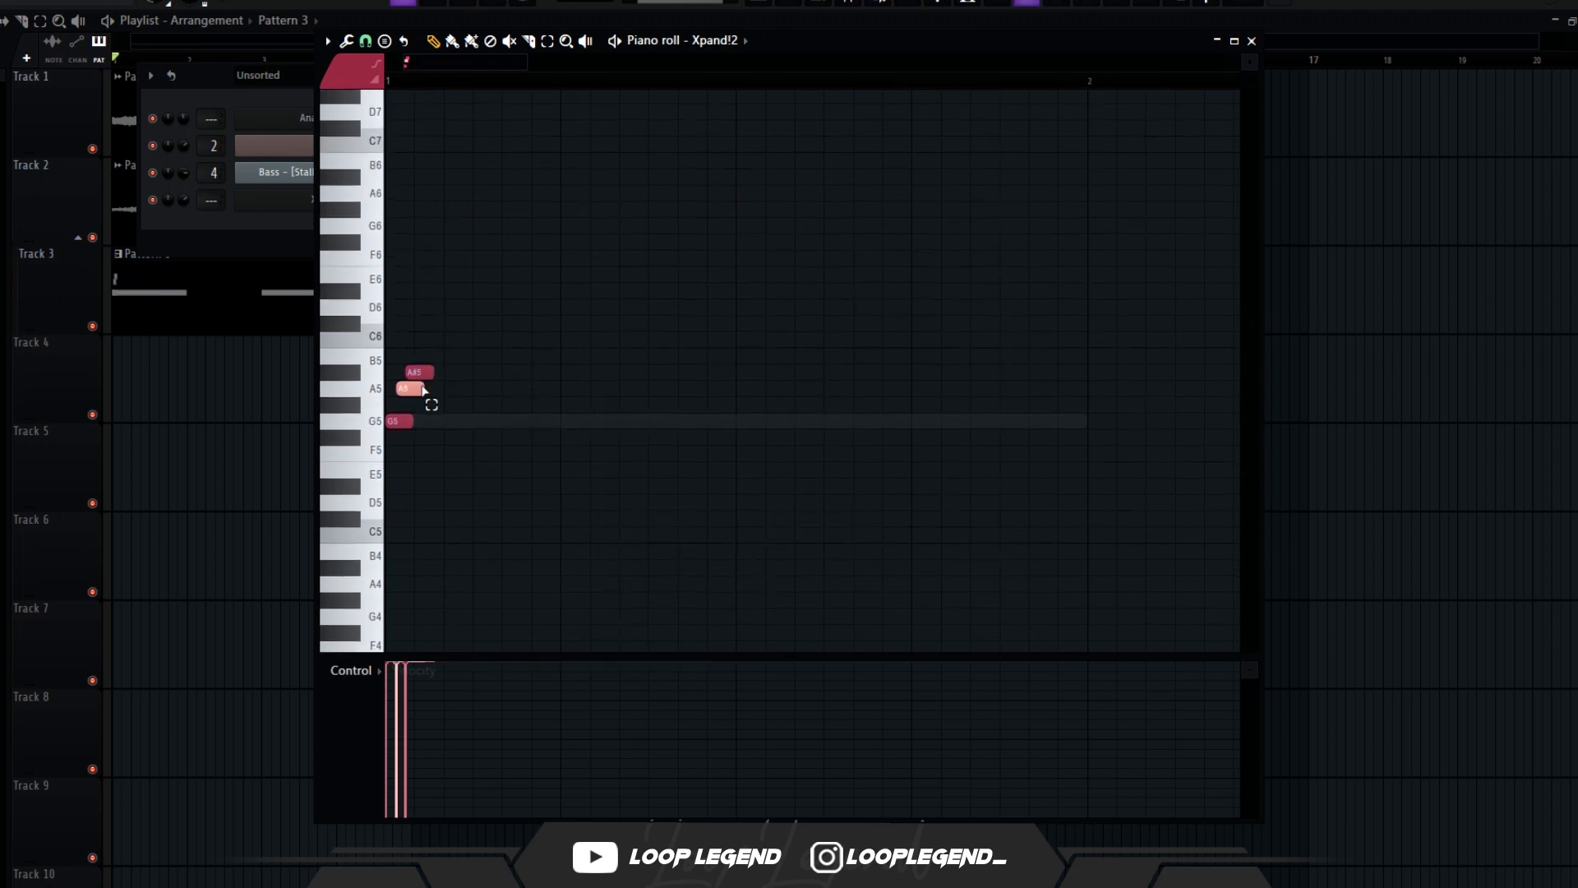
pyautogui.press('space')
pyautogui.press('space')
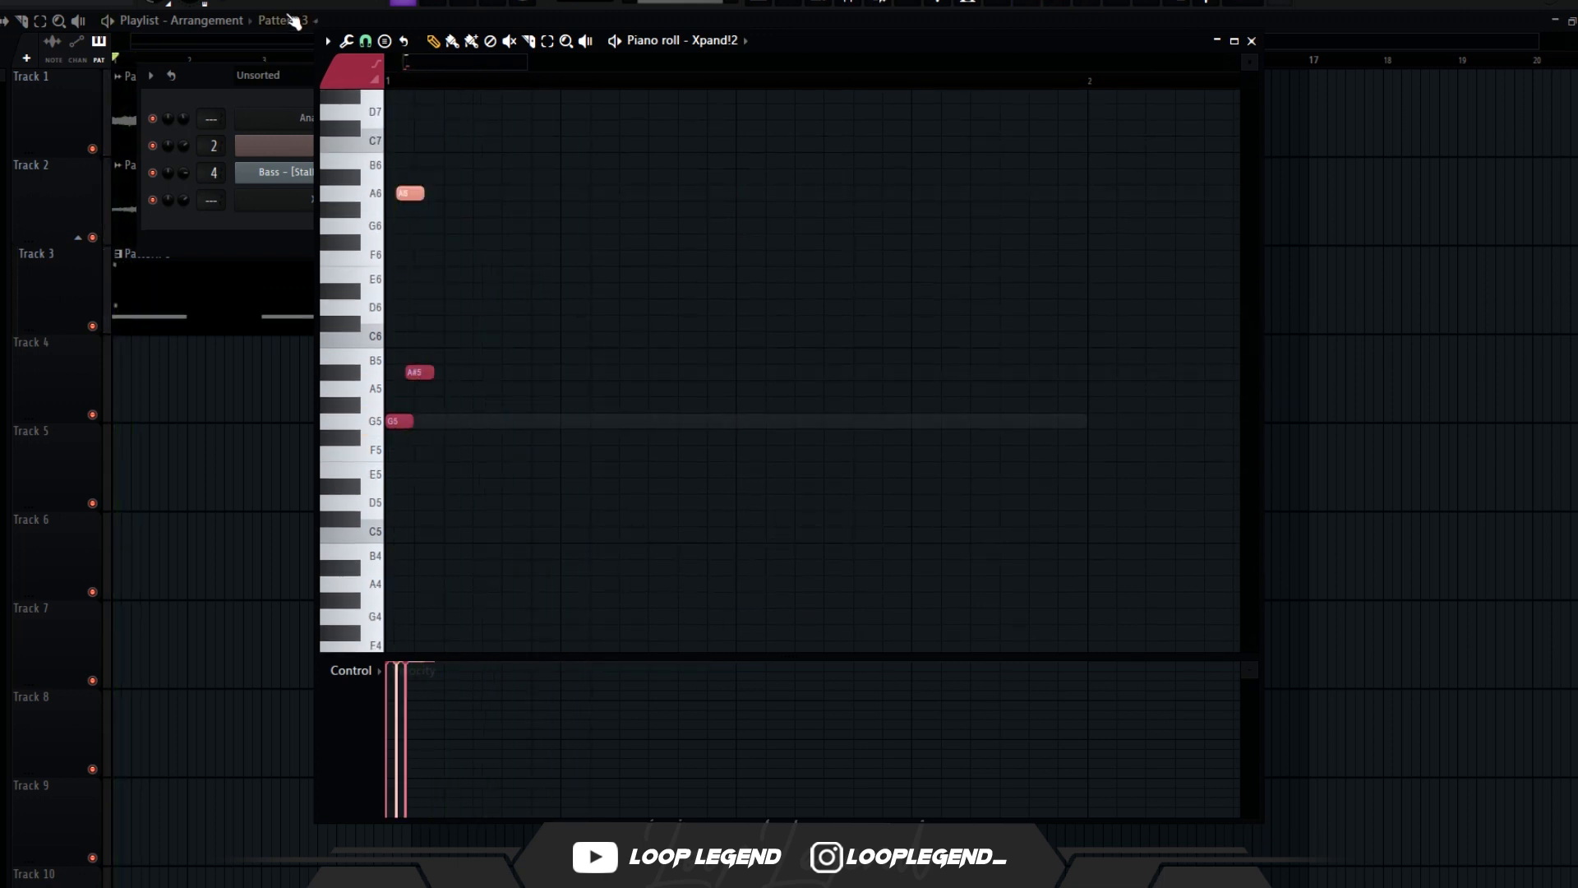
# Add short, spaced A#5, G6 and D#6 notes after the strummed notes and play the pattern.
pyautogui.click(527, 378)
pyautogui.moveTo(551, 354); pyautogui.dragTo(579, 444)
pyautogui.hotkey('shift', 'd')
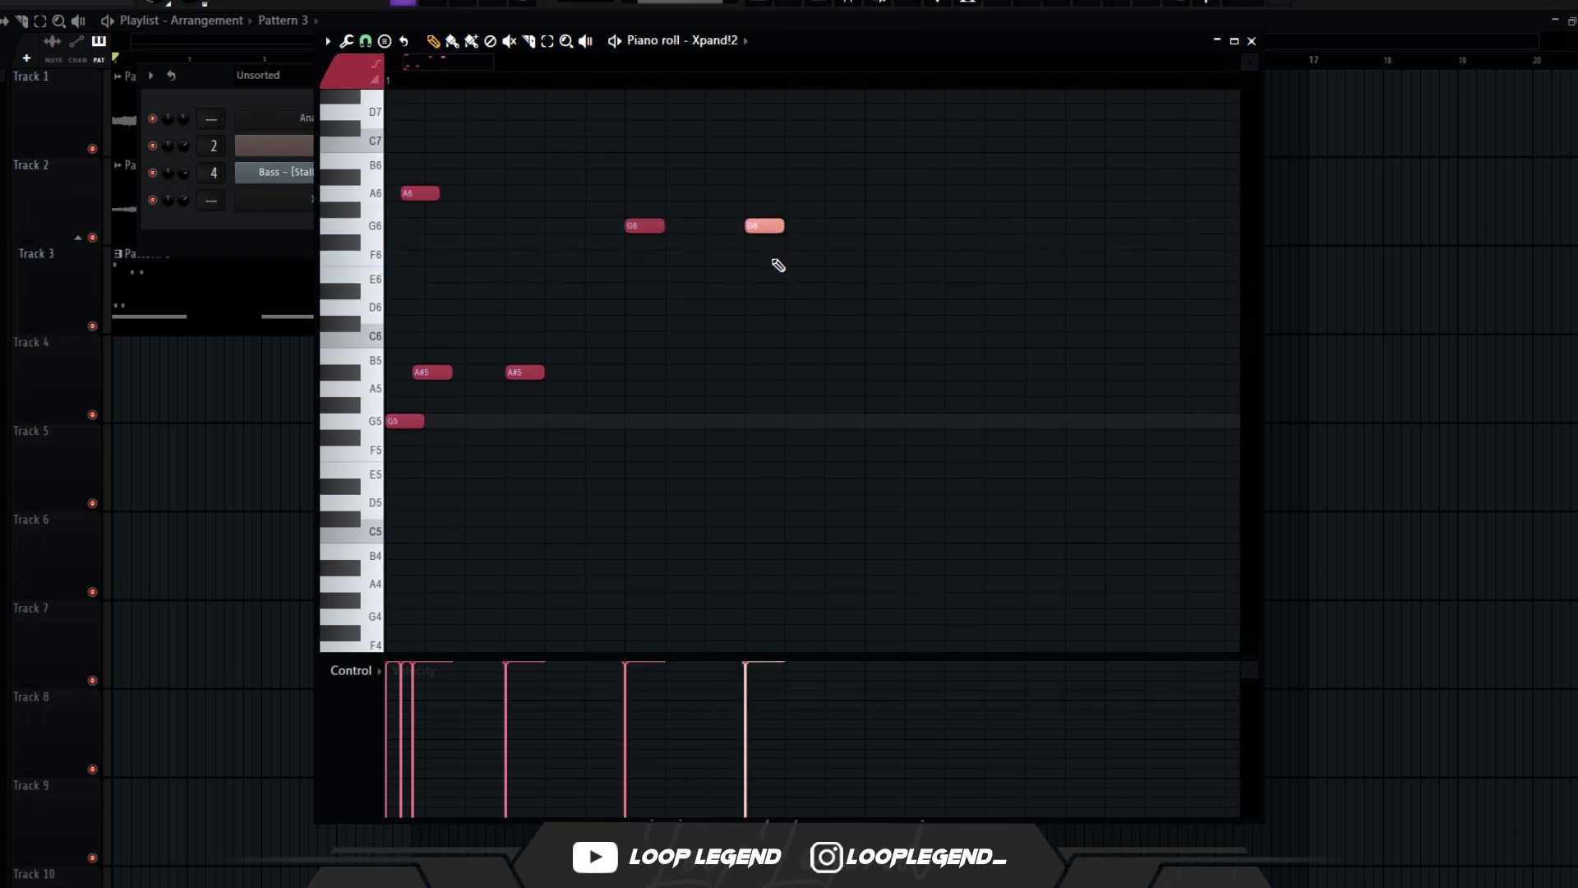
pyautogui.press('space')
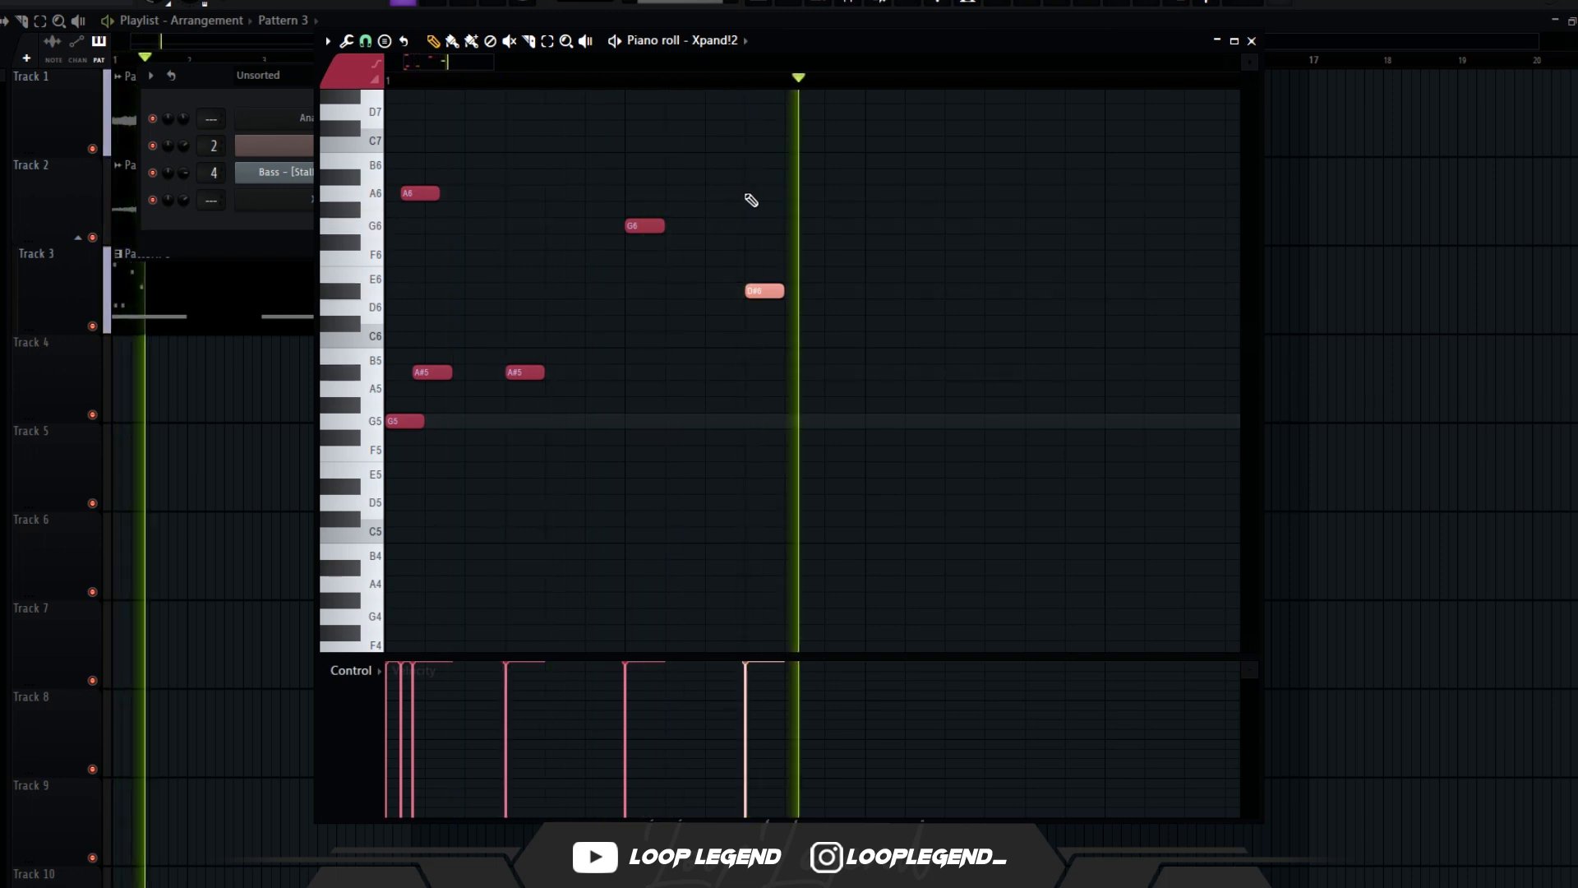
pyautogui.press('space')
pyautogui.moveTo(883, 182); pyautogui.dragTo(863, 240)
pyautogui.scroll(-2, 794, 181)
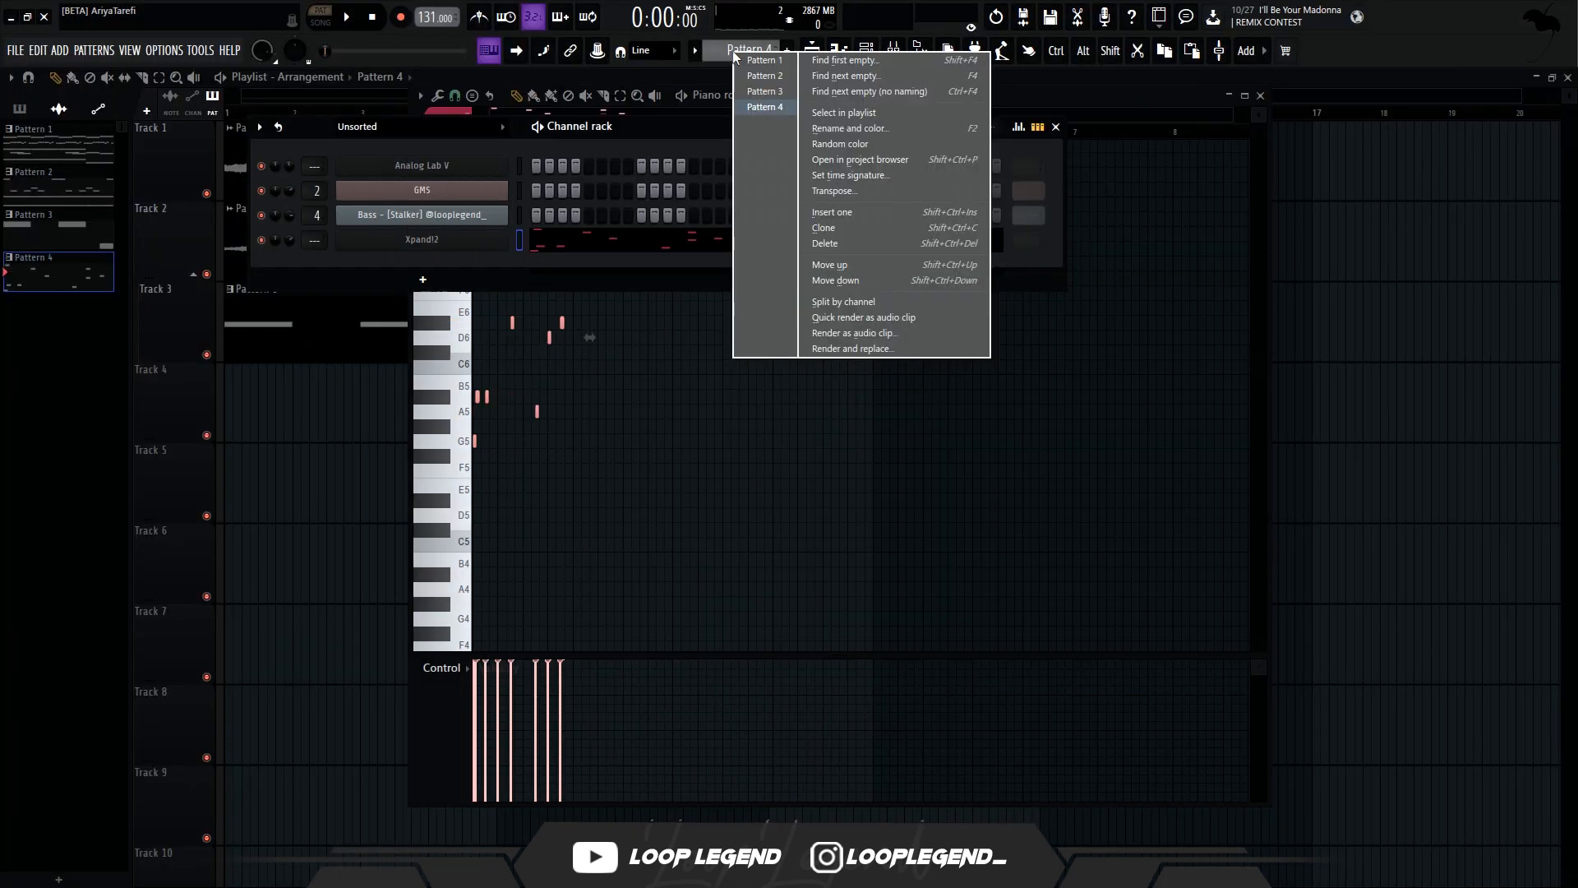
# Render Pattern 4 as an audio clip, reverse it, and play it in the playlist around bar 13.
pyautogui.click(806, 337)
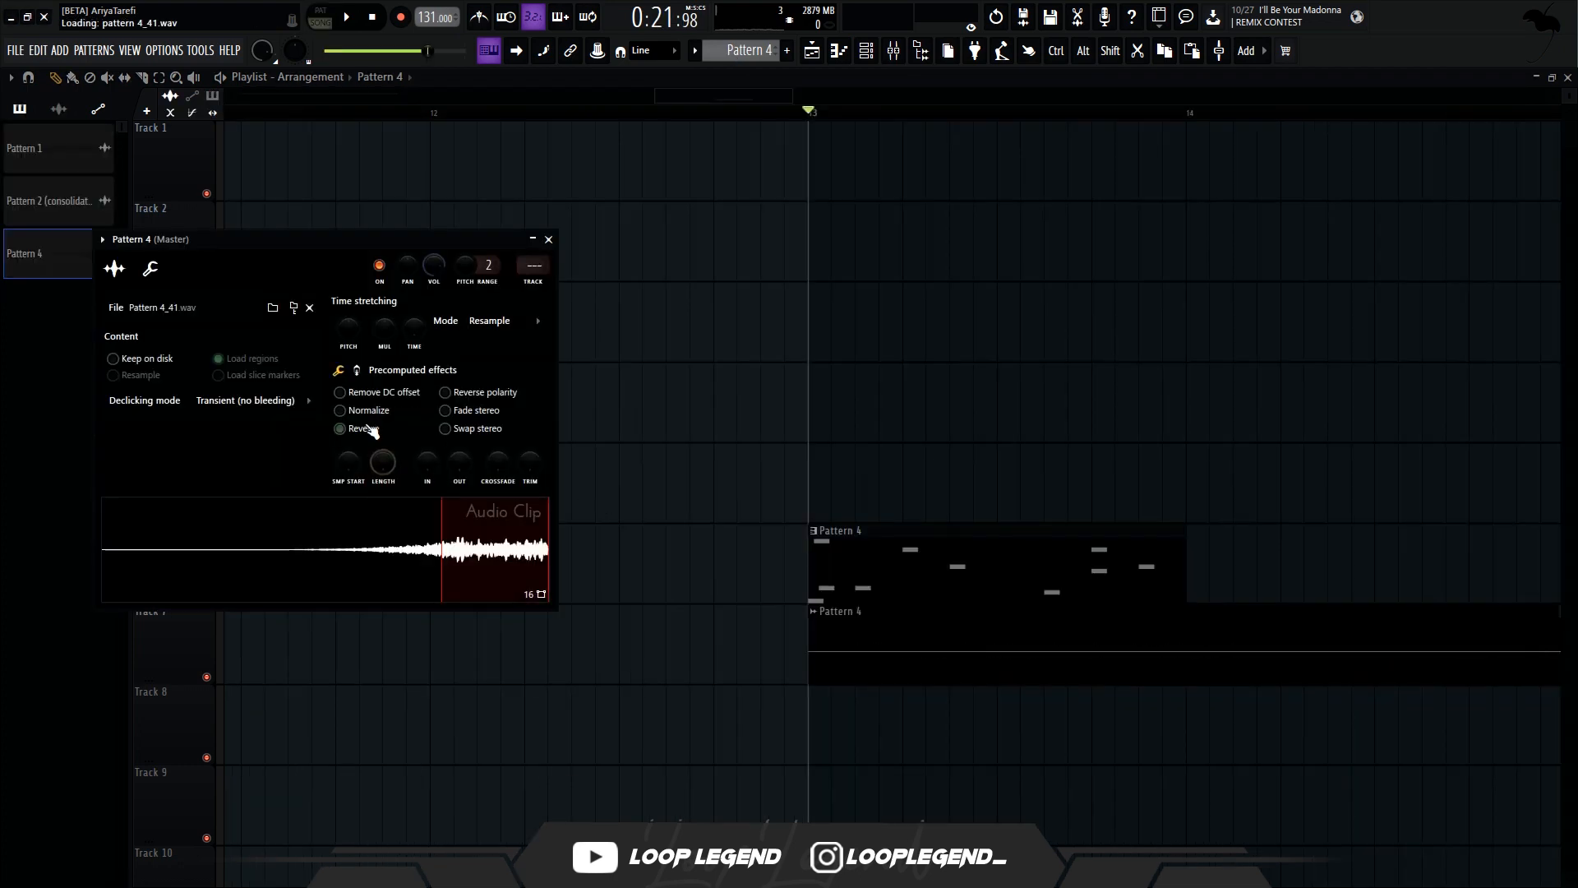
pyautogui.press('space')
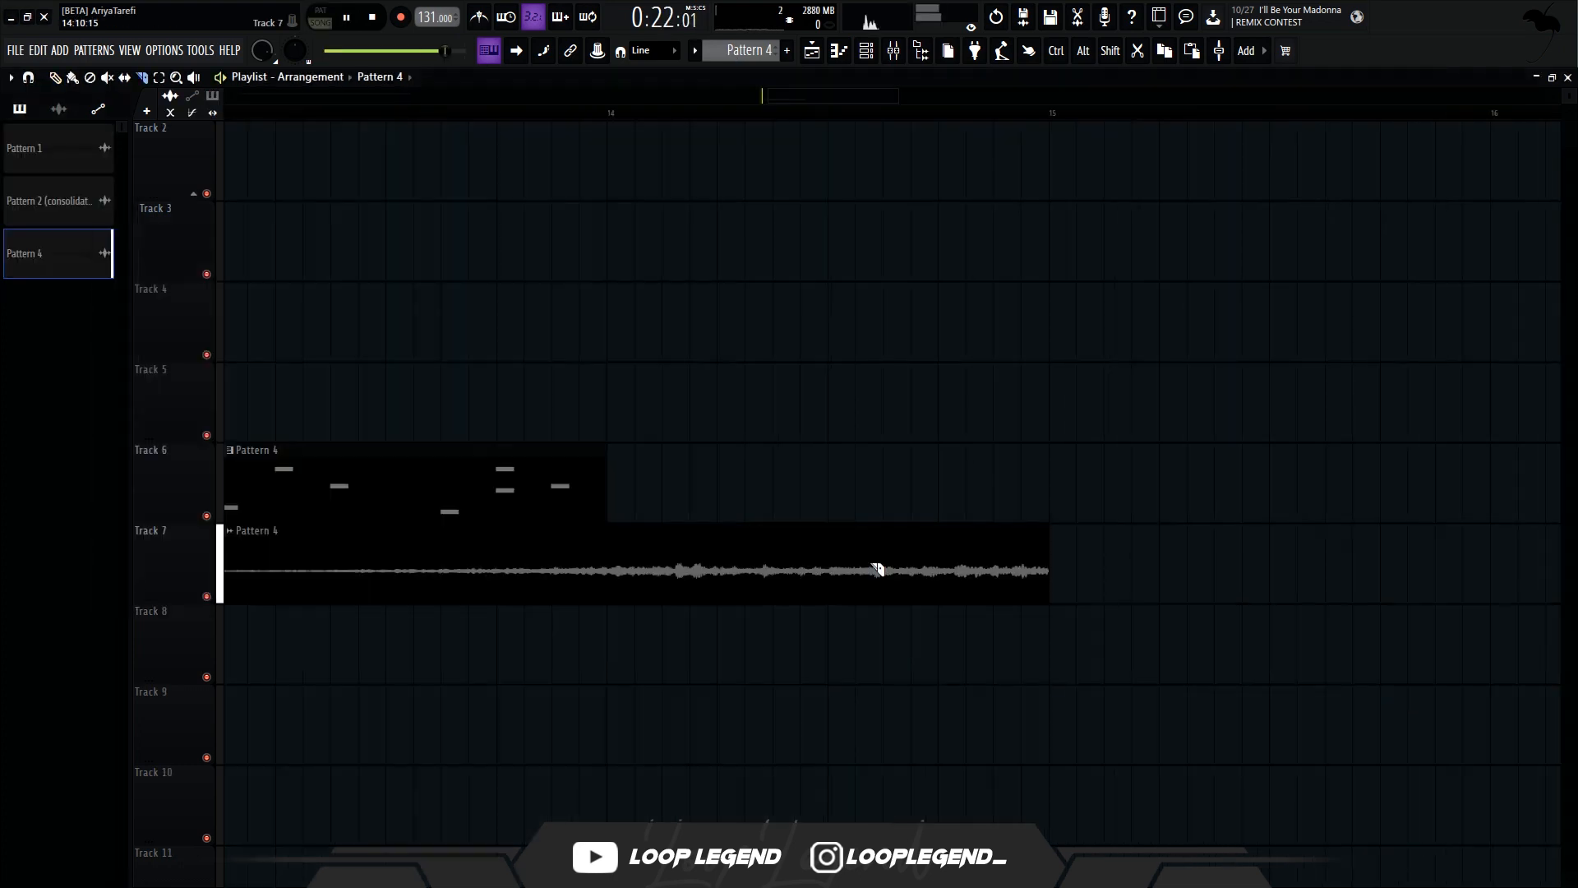
pyautogui.scroll(-4, 878, 571)
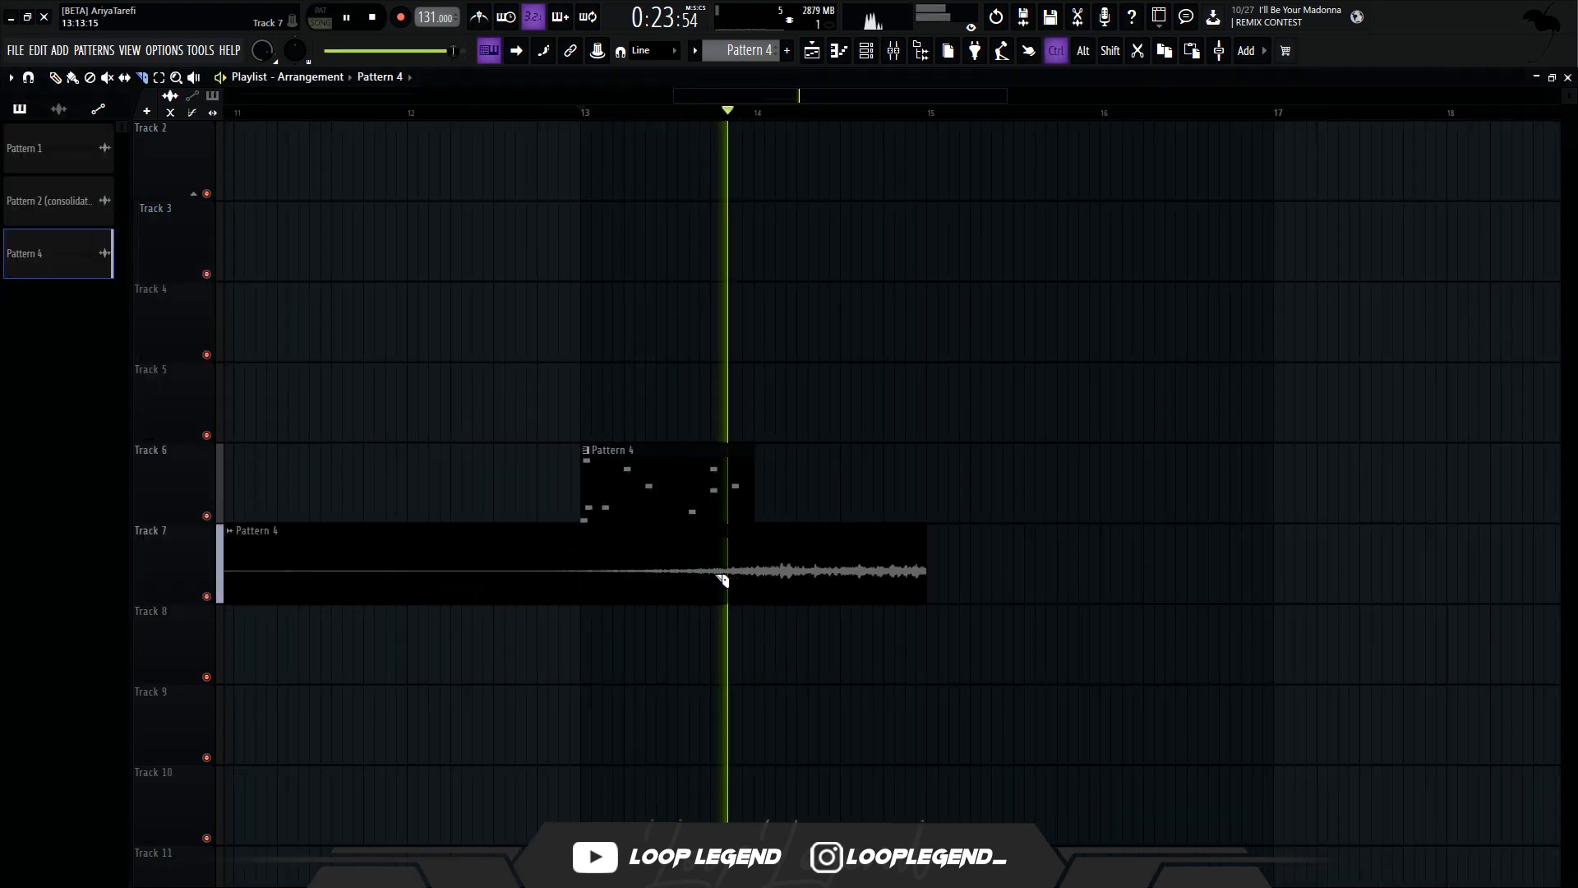
pyautogui.press('space')
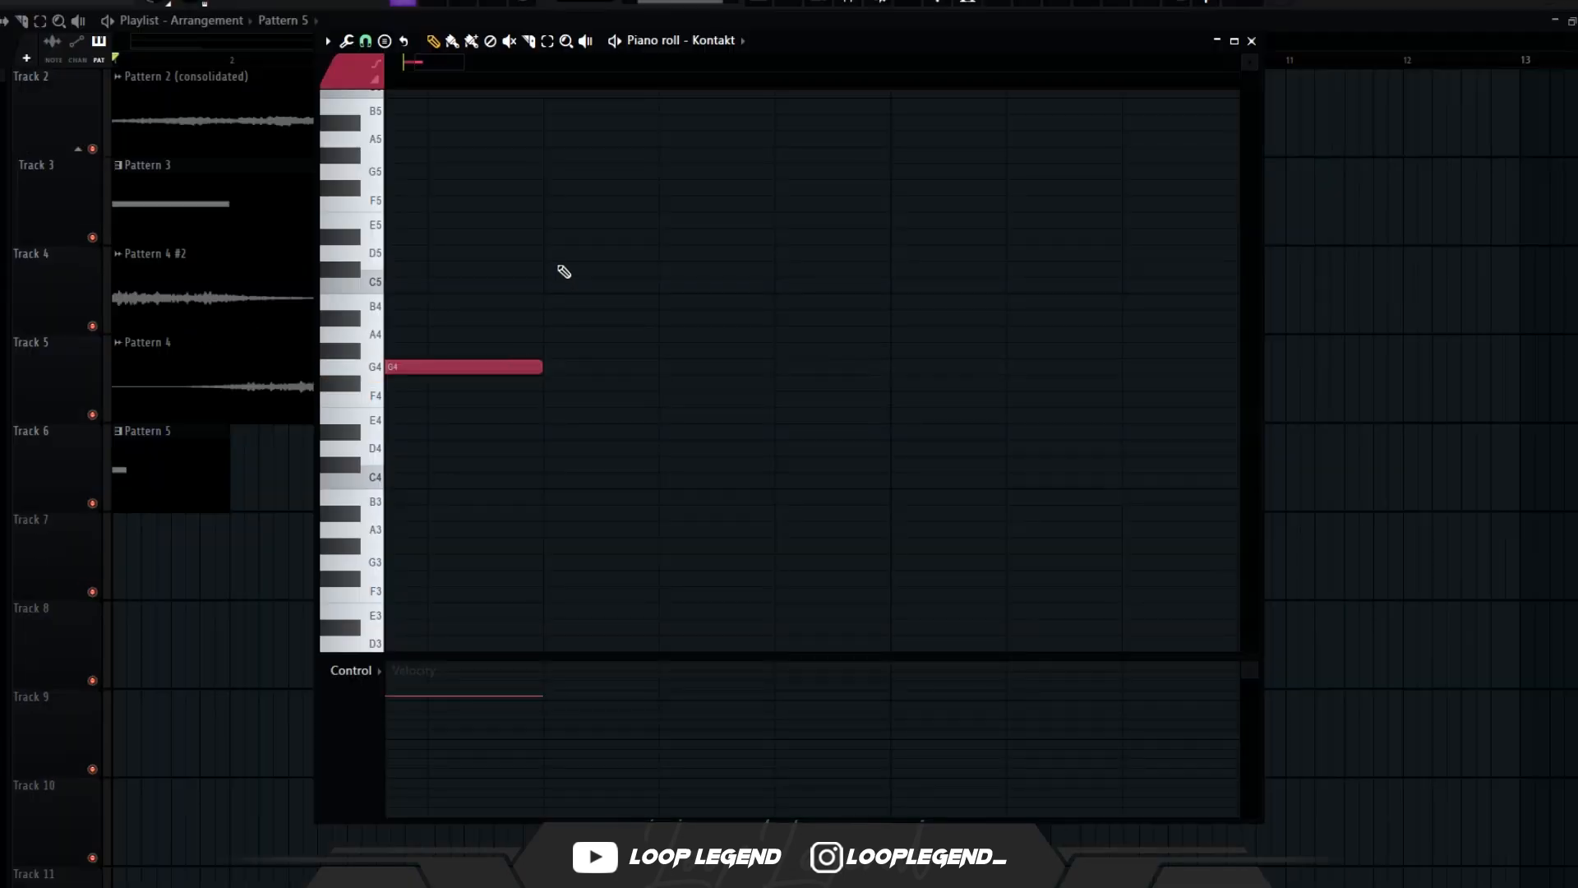
# Start the Kontakt pattern with a G4 and D5 chord followed by D5, D#5 and G4 notes, and play it.
pyautogui.click(557, 250)
pyautogui.moveTo(557, 251); pyautogui.dragTo(402, 255)
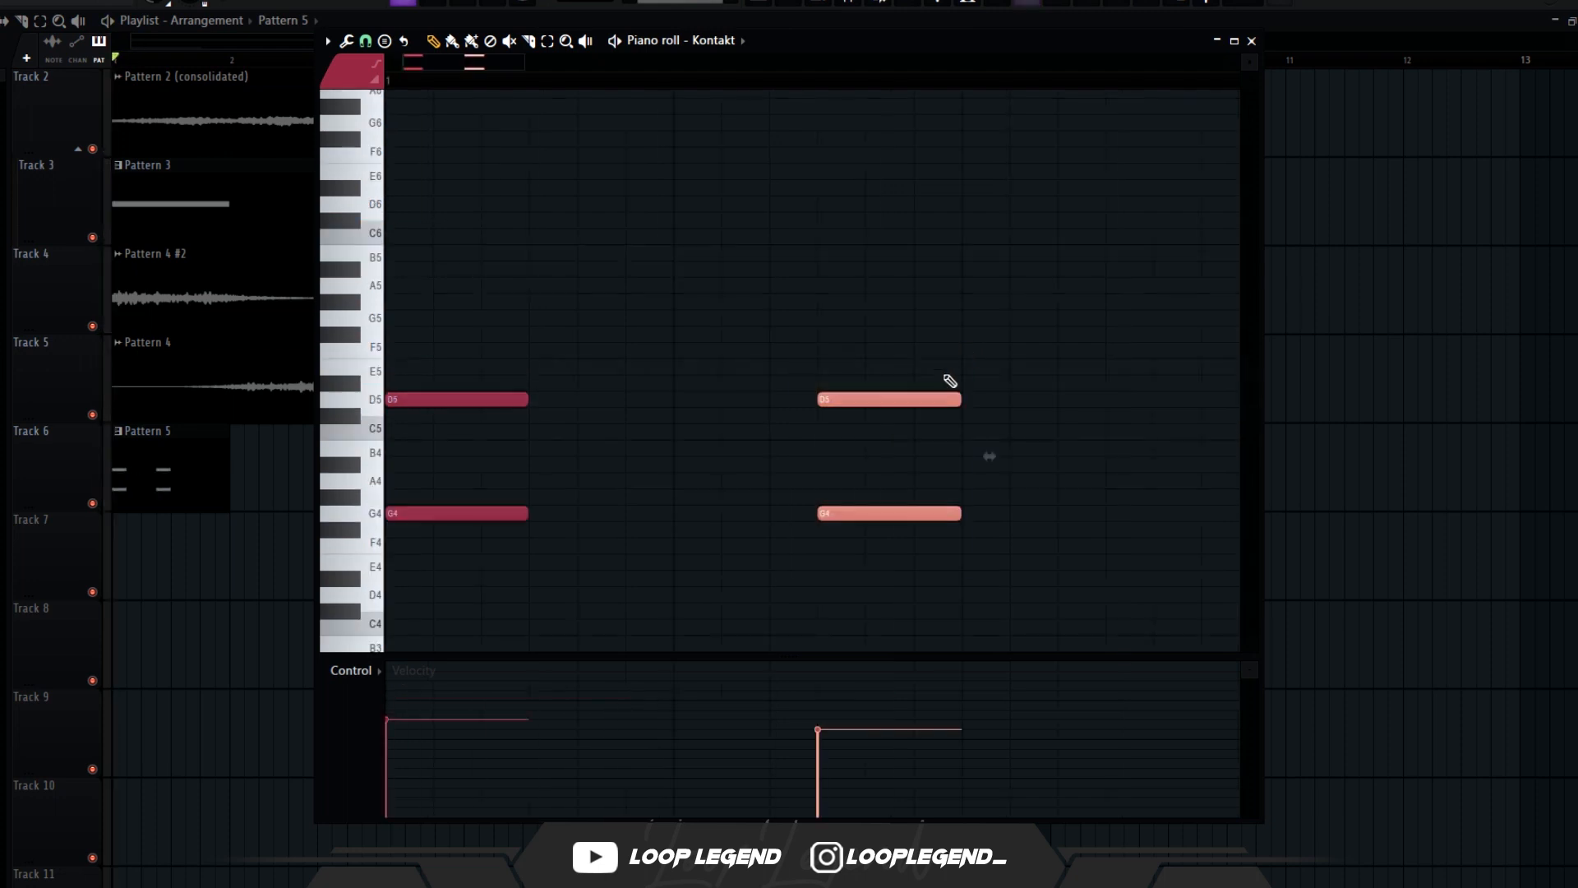
pyautogui.scroll(-1, 863, 469)
pyautogui.keyDown('ctrl'); pyautogui.click(777, 498); pyautogui.keyUp('ctrl')
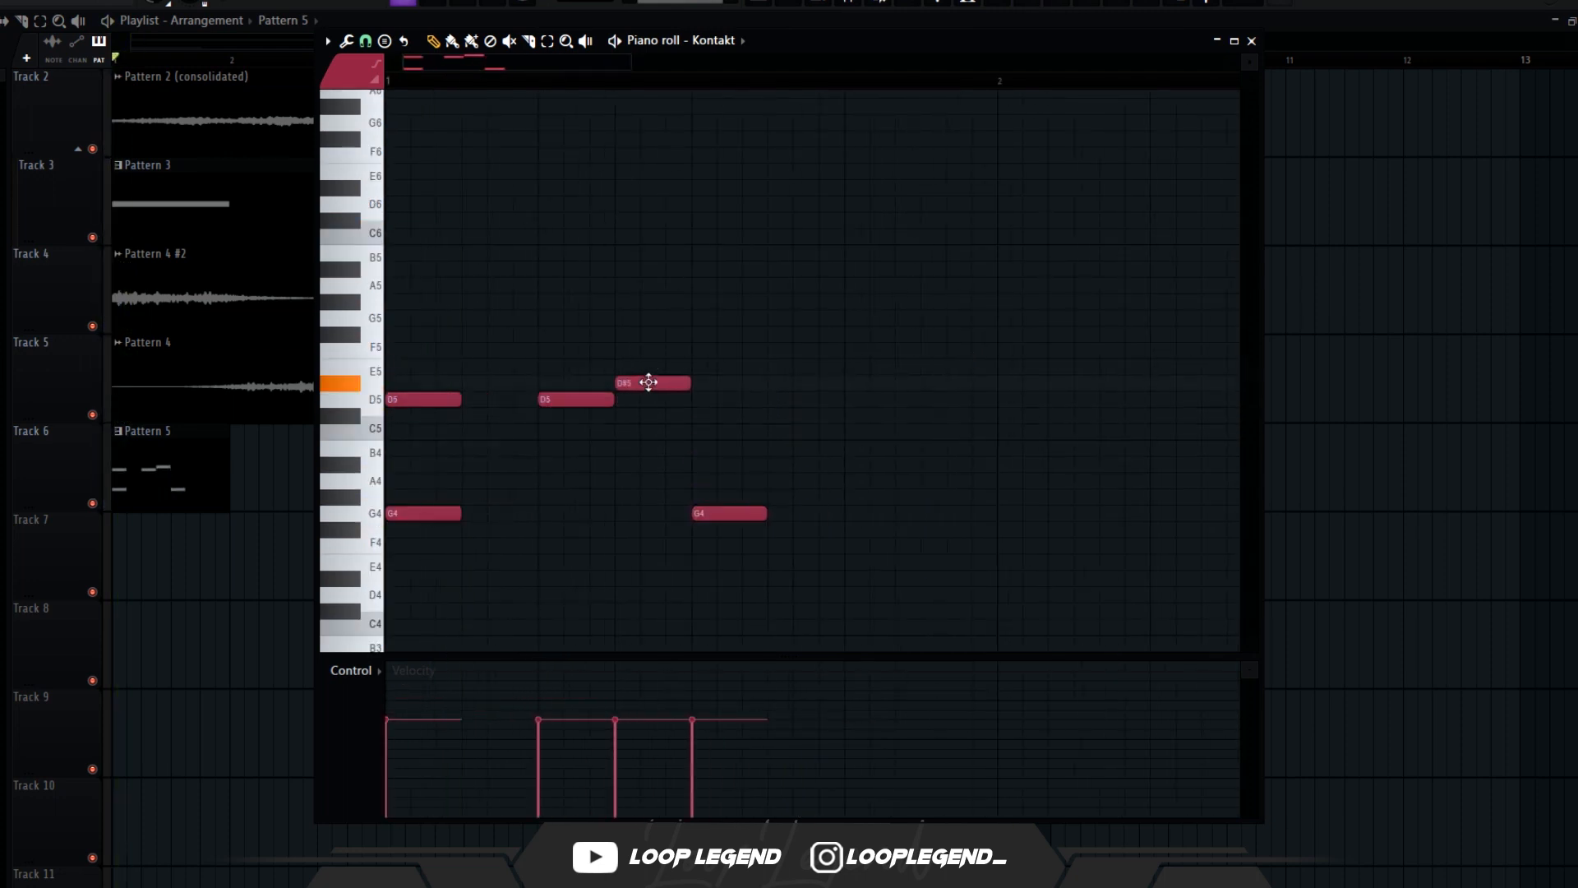
pyautogui.press('space')
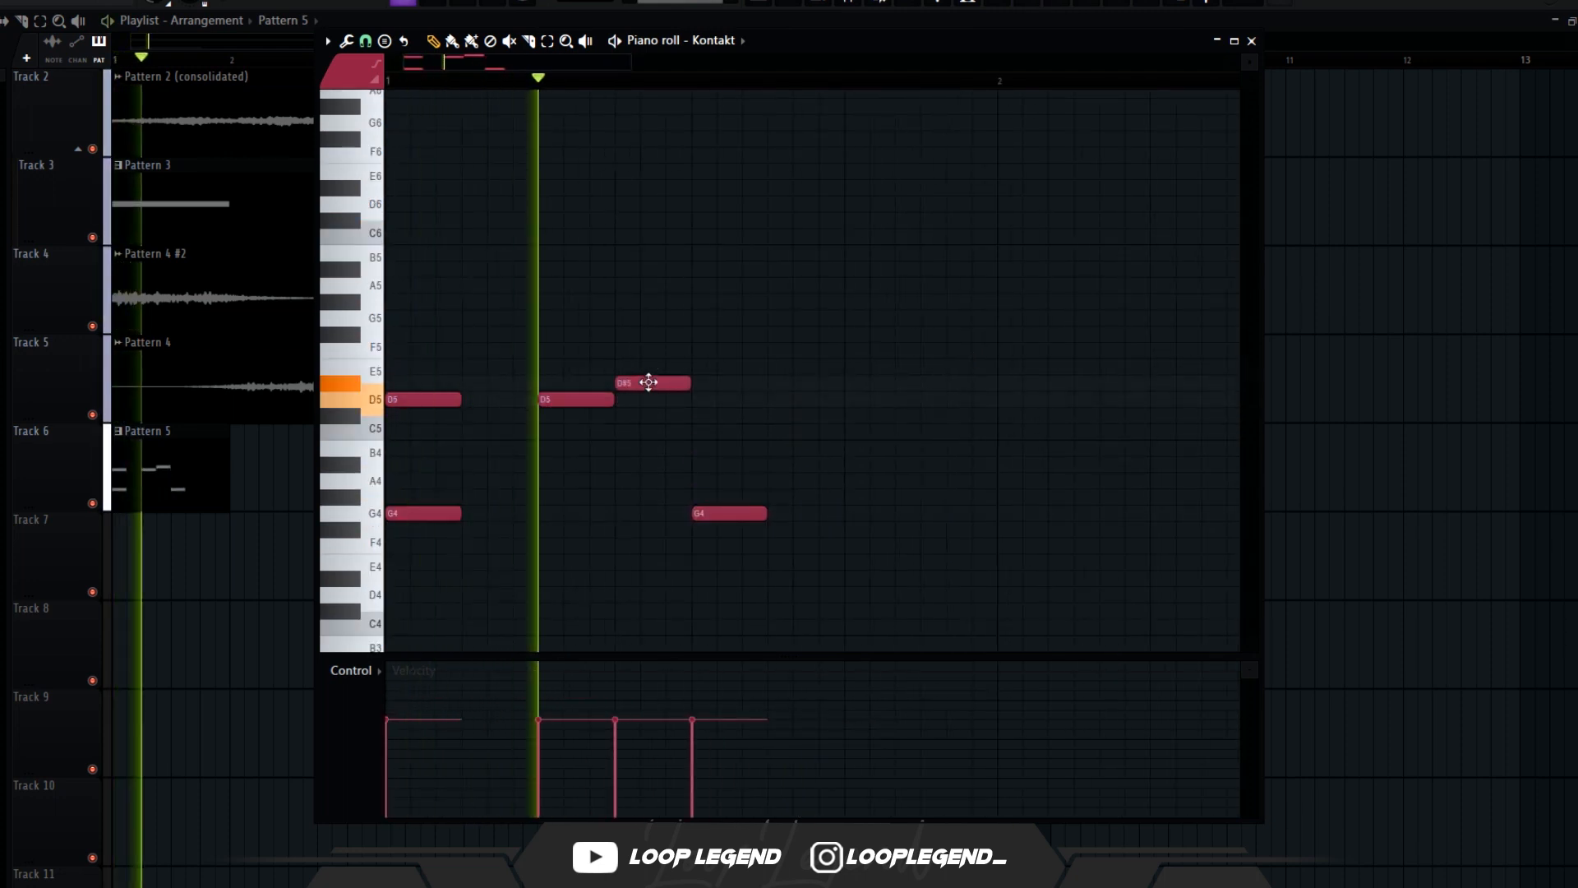
pyautogui.press('space')
# Add a D5 above the second G4 and repeat the D5 and D#5 pair after it, checking by playback.
pyautogui.moveTo(647, 382); pyautogui.dragTo(647, 434)
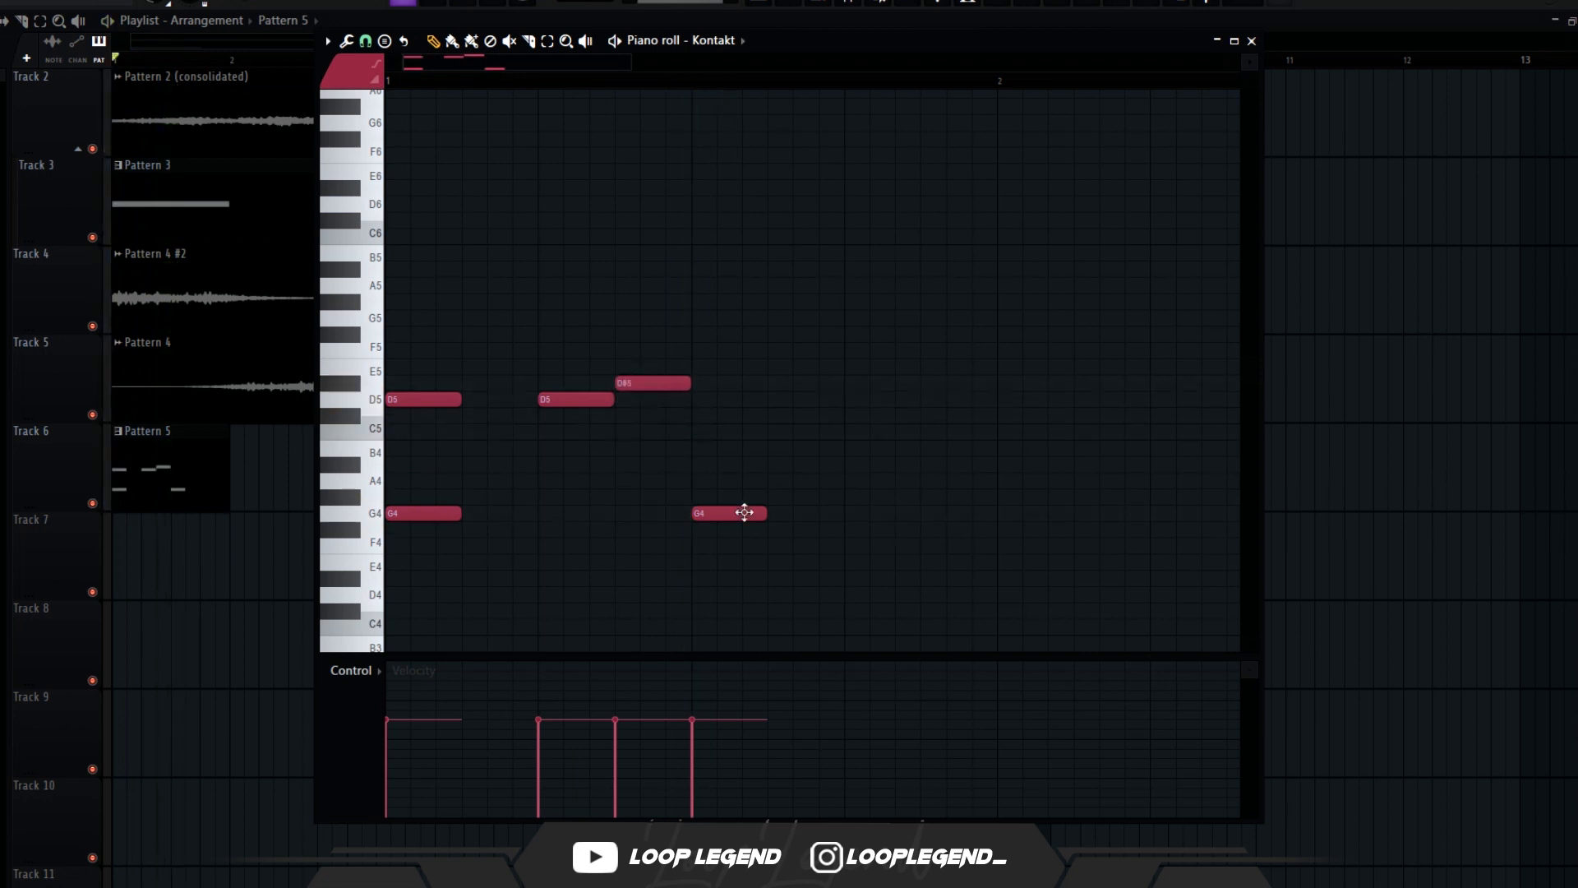
pyautogui.hotkey('ctrl', 'b')
pyautogui.press('space')
pyautogui.keyDown('ctrl'); pyautogui.click(716, 432); pyautogui.keyUp('ctrl')
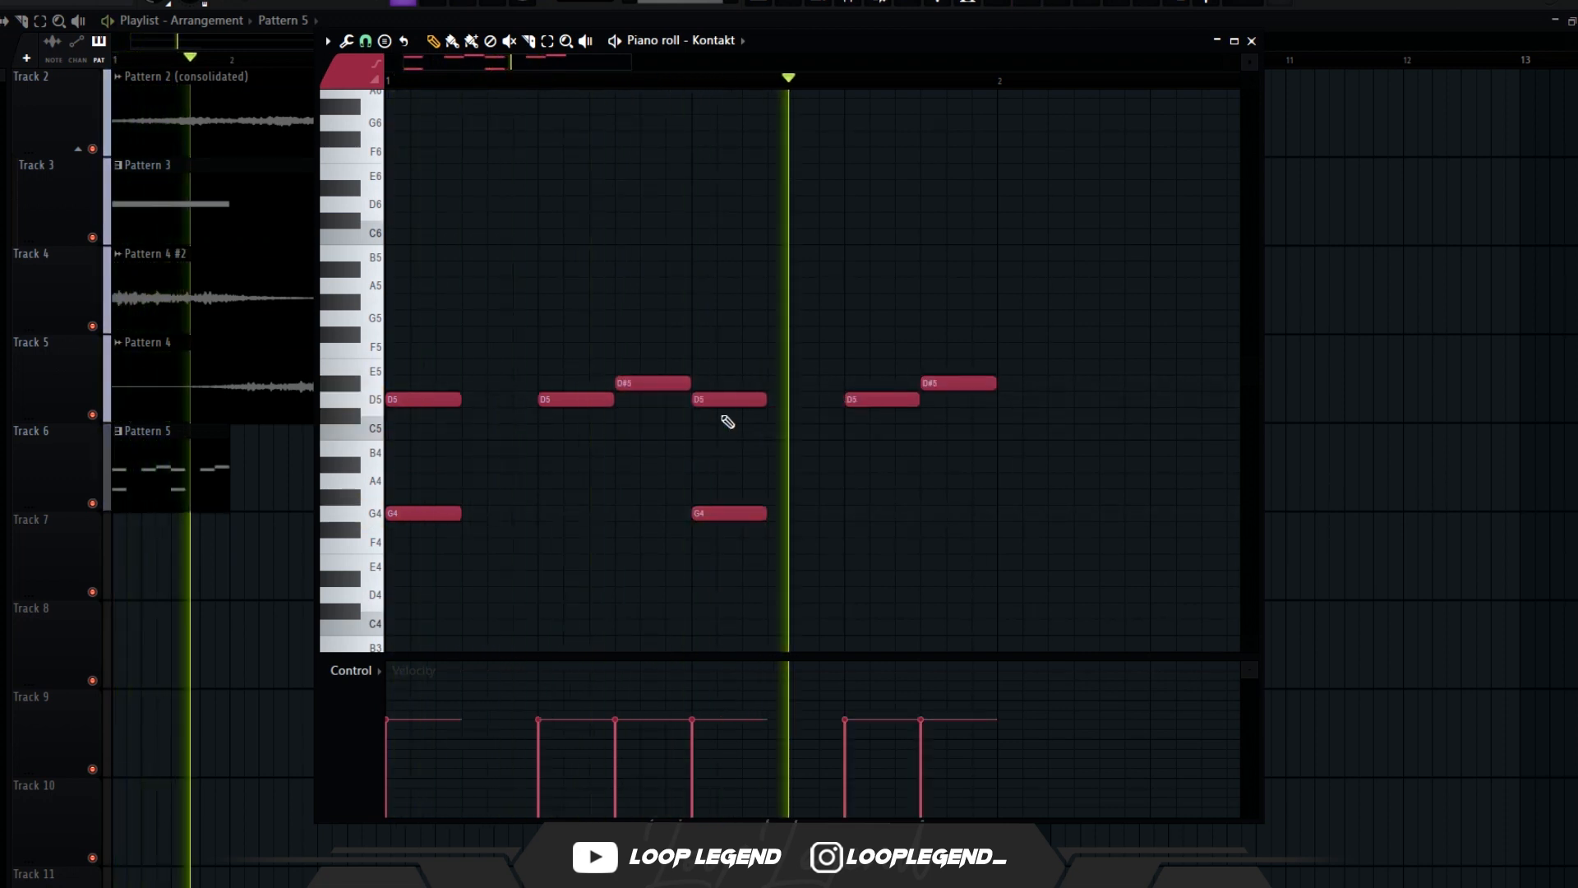
pyautogui.press('space')
# Move the D5 above the second G4 into the first gap as a G5, add a matching G5 after the second G4, and play.
pyautogui.scroll(-2, 728, 415)
pyautogui.moveTo(728, 361); pyautogui.dragTo(470, 362)
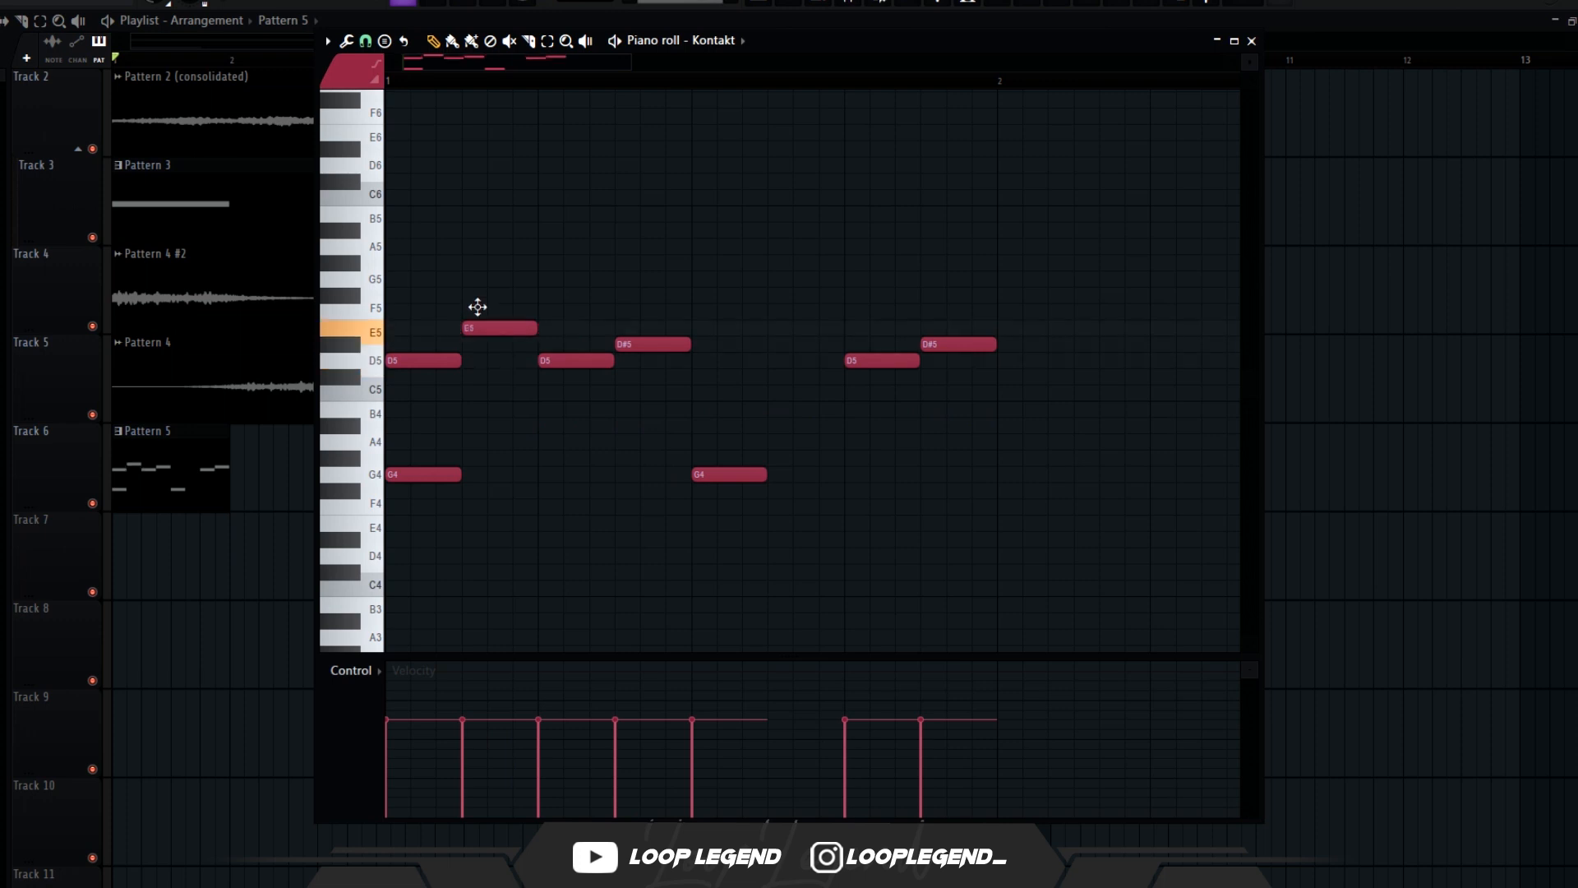
pyautogui.press('space')
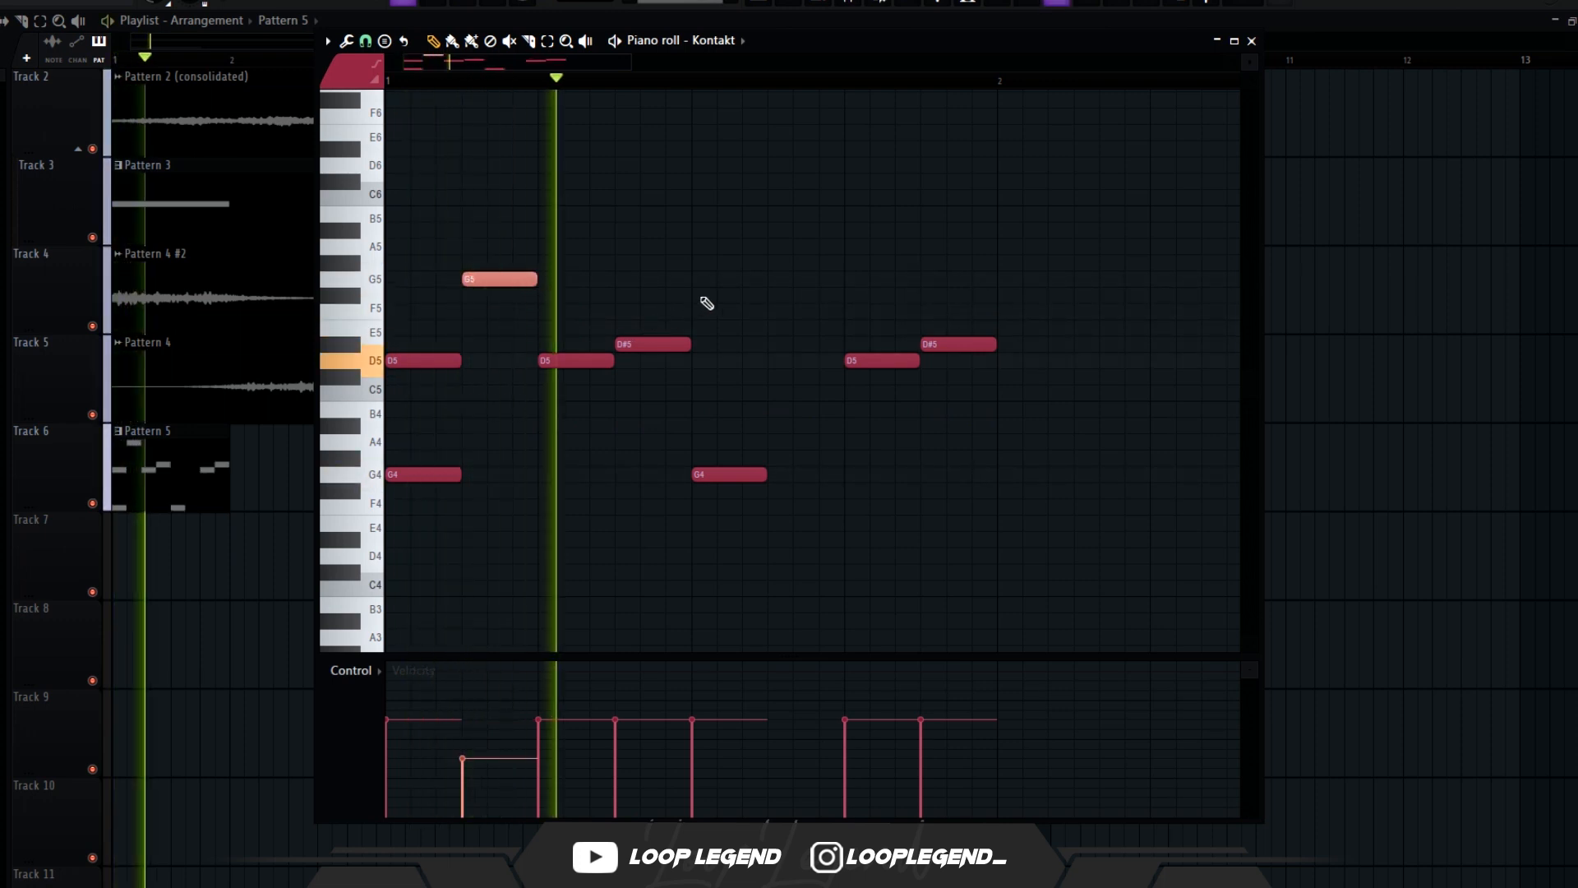
pyautogui.click(778, 280)
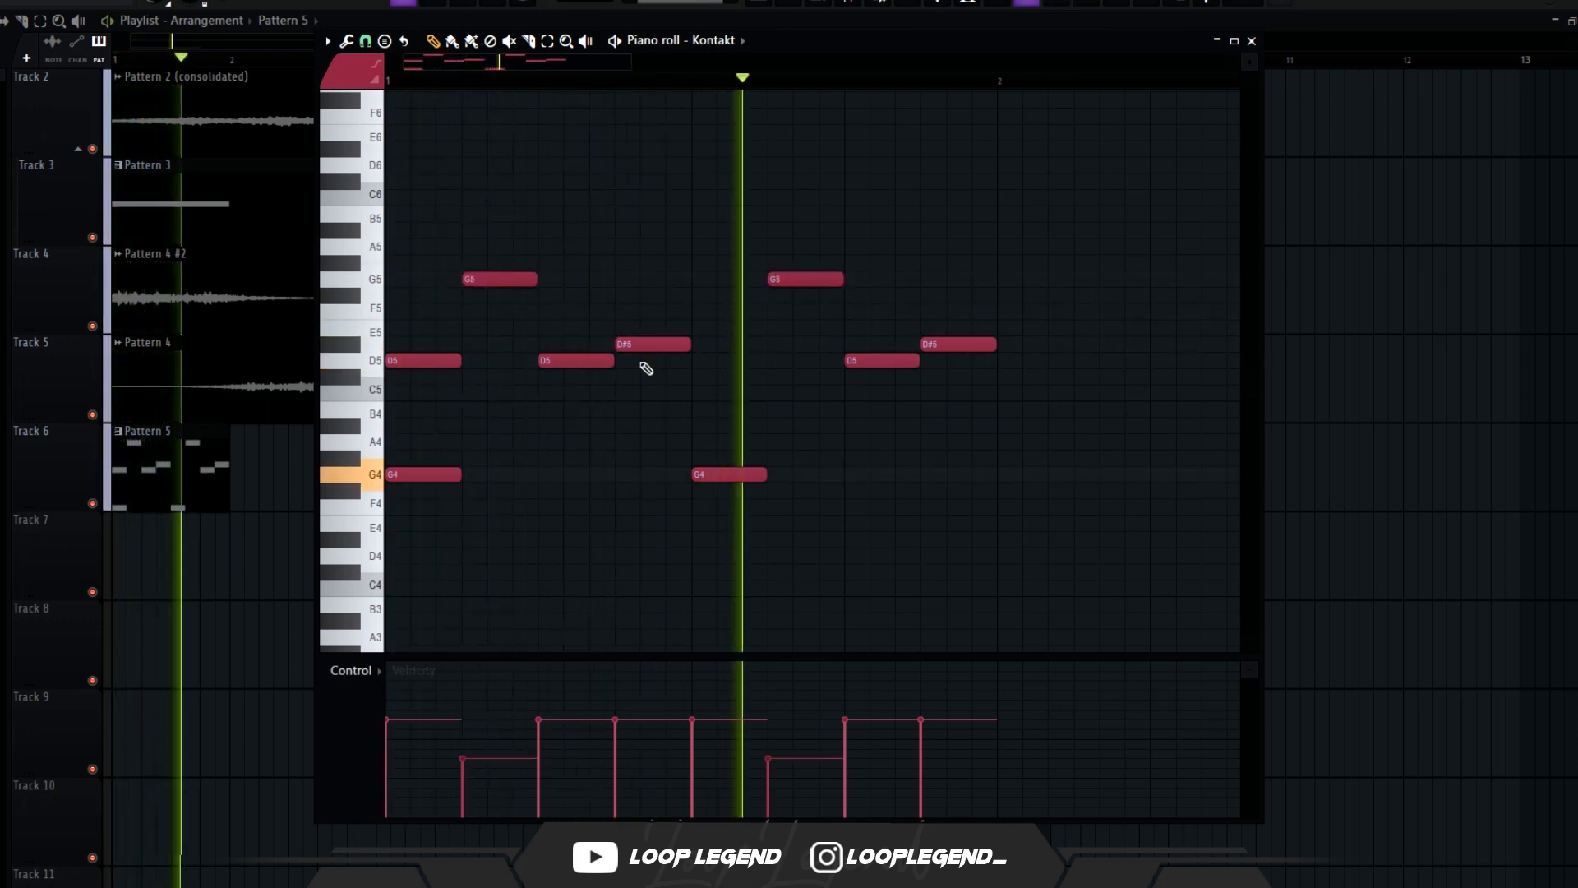
pyautogui.press('space')
pyautogui.press('space')
# Extend the melody to two bars with an A#4 closing each bar, and lower the selected A#4 notes.
pyautogui.click(877, 361)
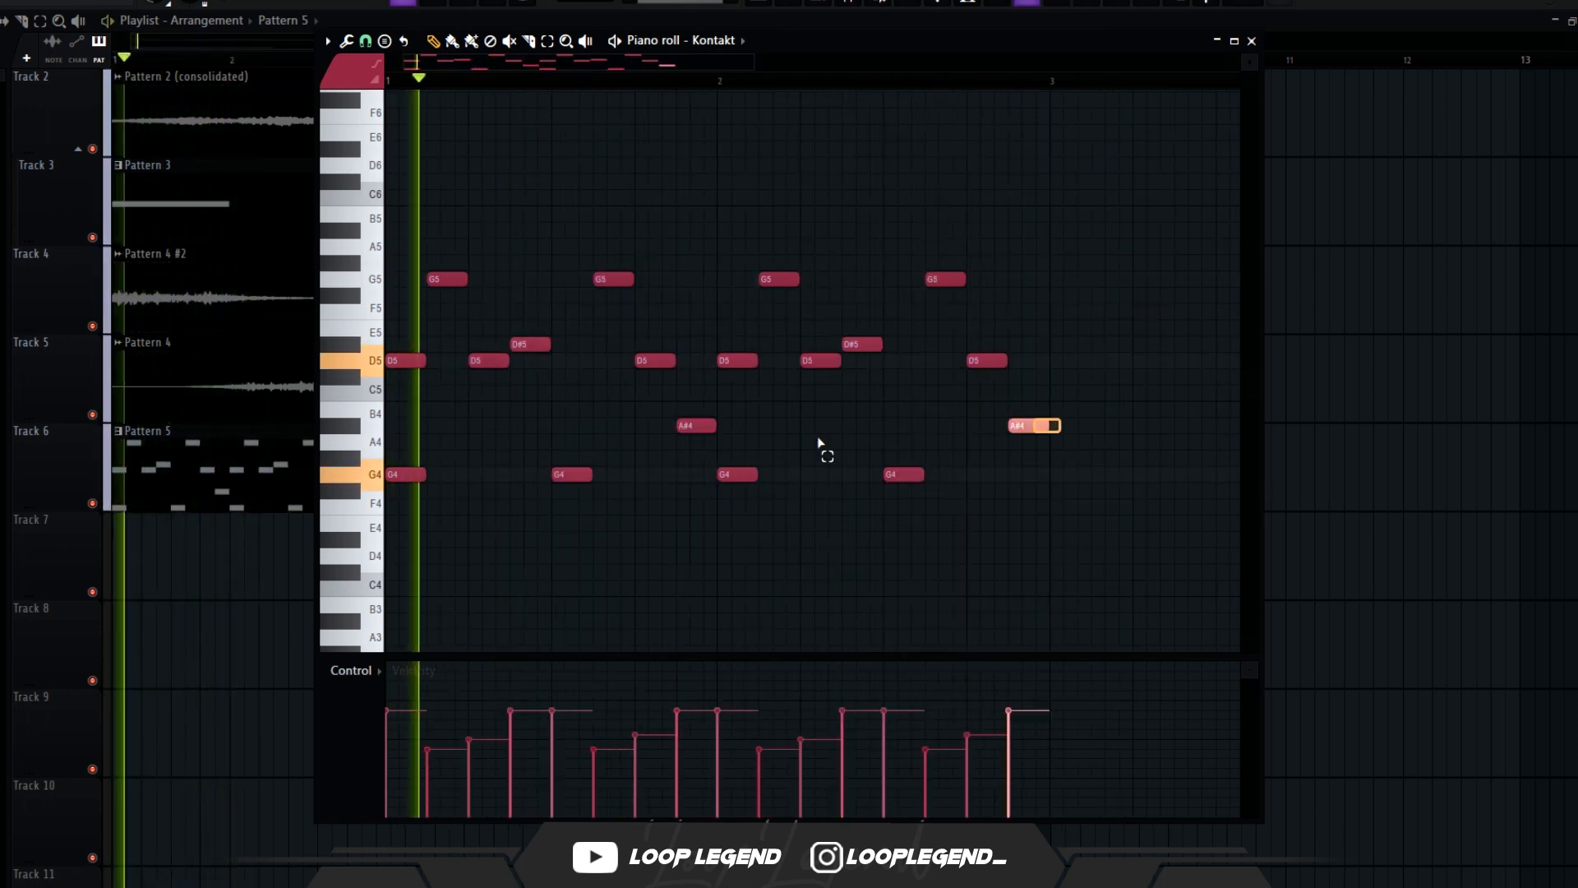
pyautogui.moveTo(646, 418); pyautogui.dragTo(1061, 456)
pyautogui.press('Down')
pyautogui.press('Down')
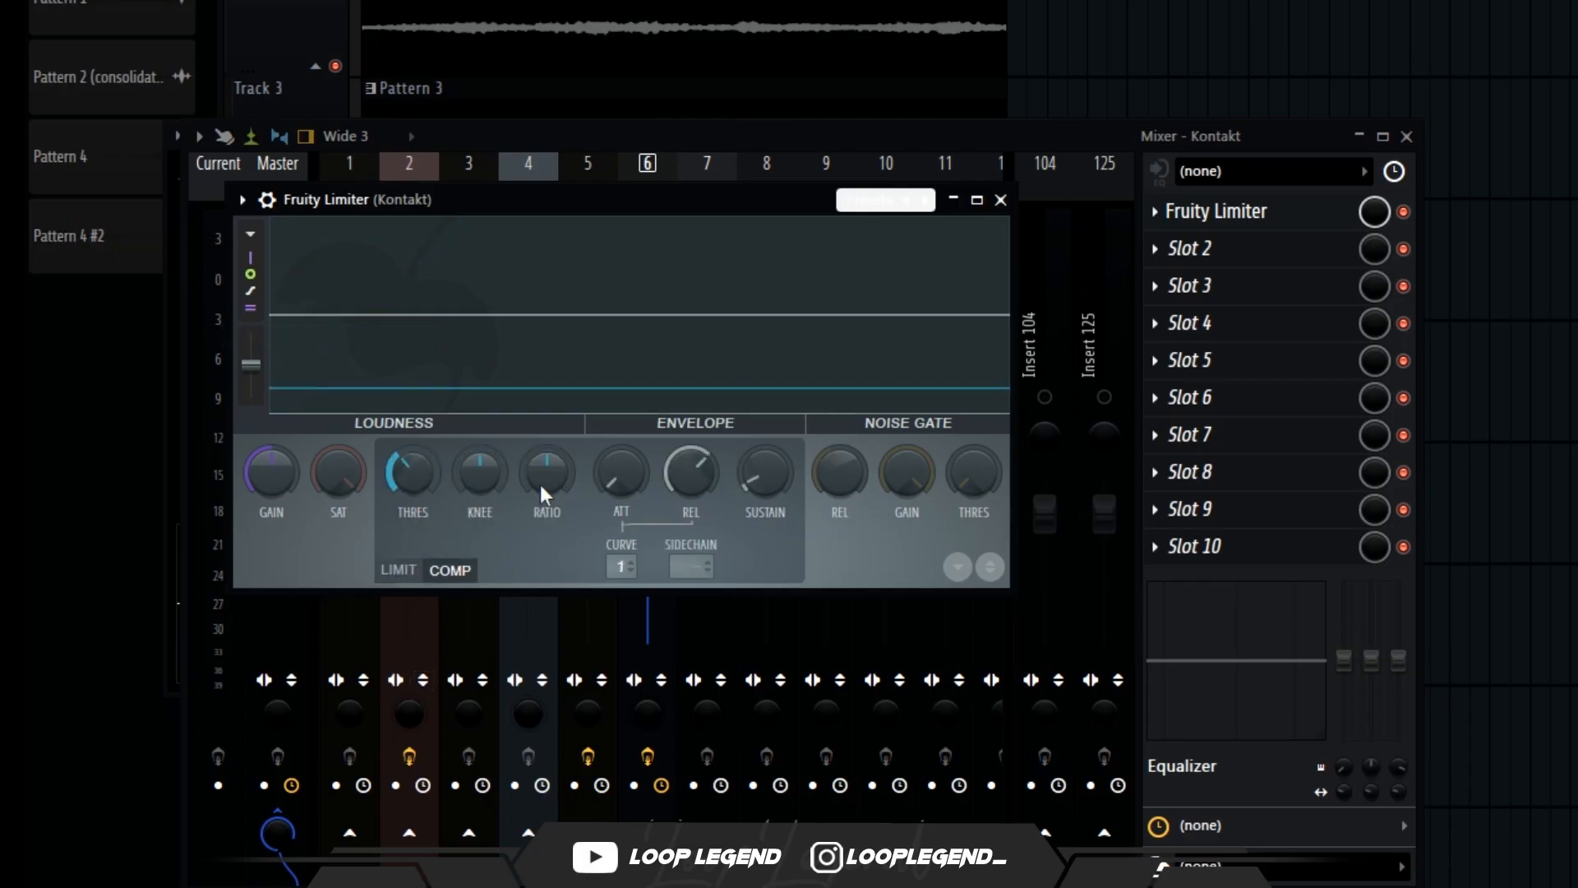
# Compress the Kontakt mixer track with Fruity Limiter by adjusting its attack, threshold and ratio during playback.
pyautogui.press('space')
pyautogui.moveTo(622, 472); pyautogui.dragTo(621, 460)
pyautogui.moveTo(412, 473); pyautogui.dragTo(412, 492)
pyautogui.moveTo(543, 468); pyautogui.dragTo(542, 479)
pyautogui.moveTo(395, 471); pyautogui.dragTo(395, 493)
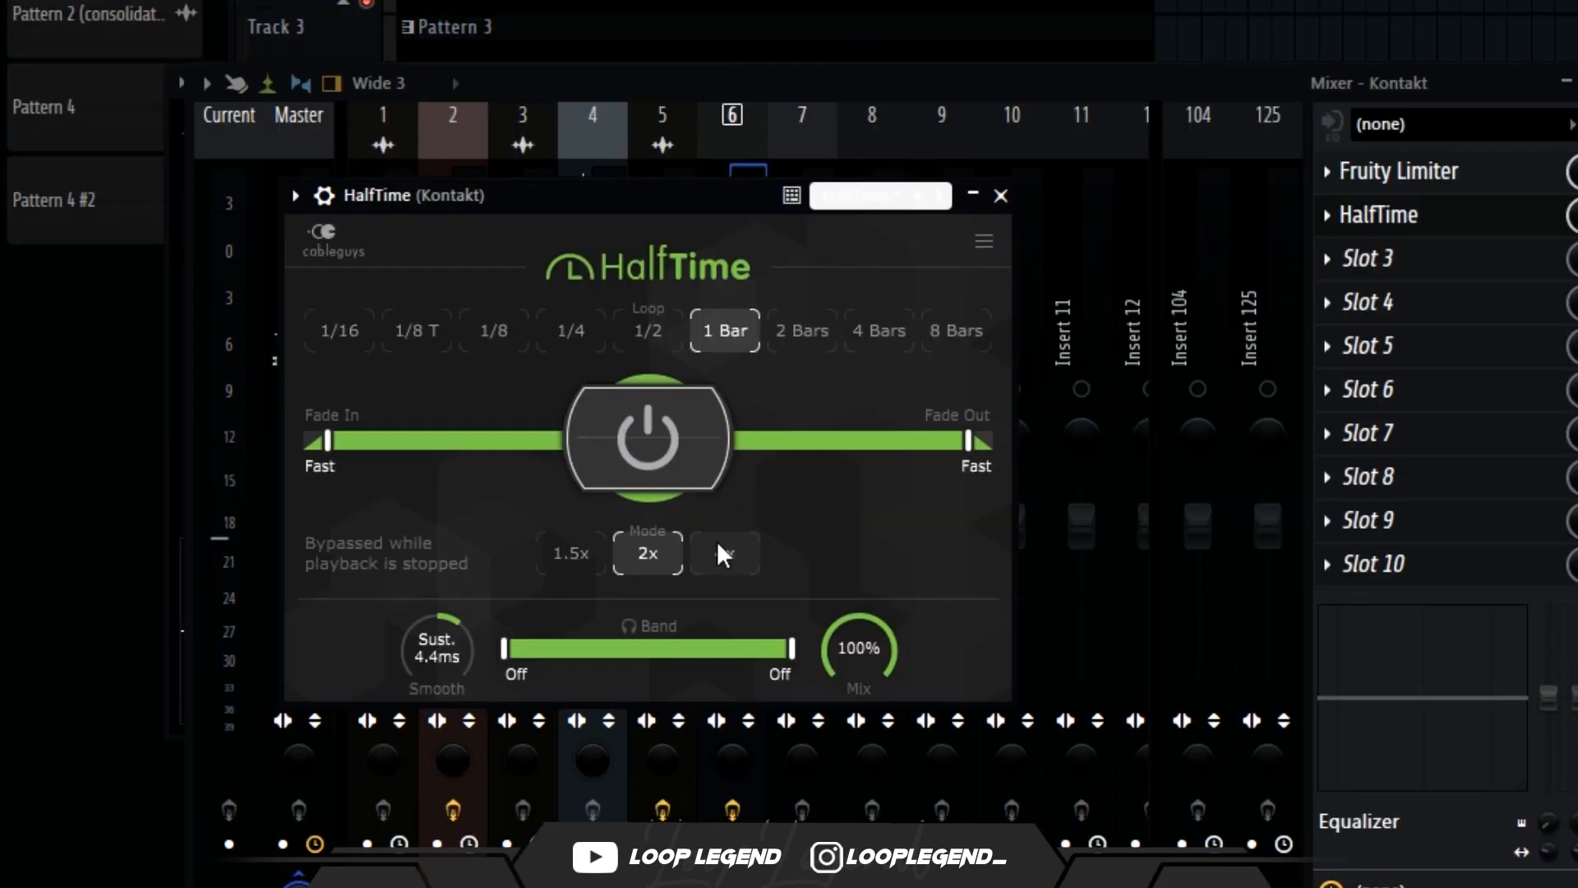
# Switch HalfTime on the Kontakt track to its slowest mode and load external preset 01 in SketchCassette II.
pyautogui.click(728, 549)
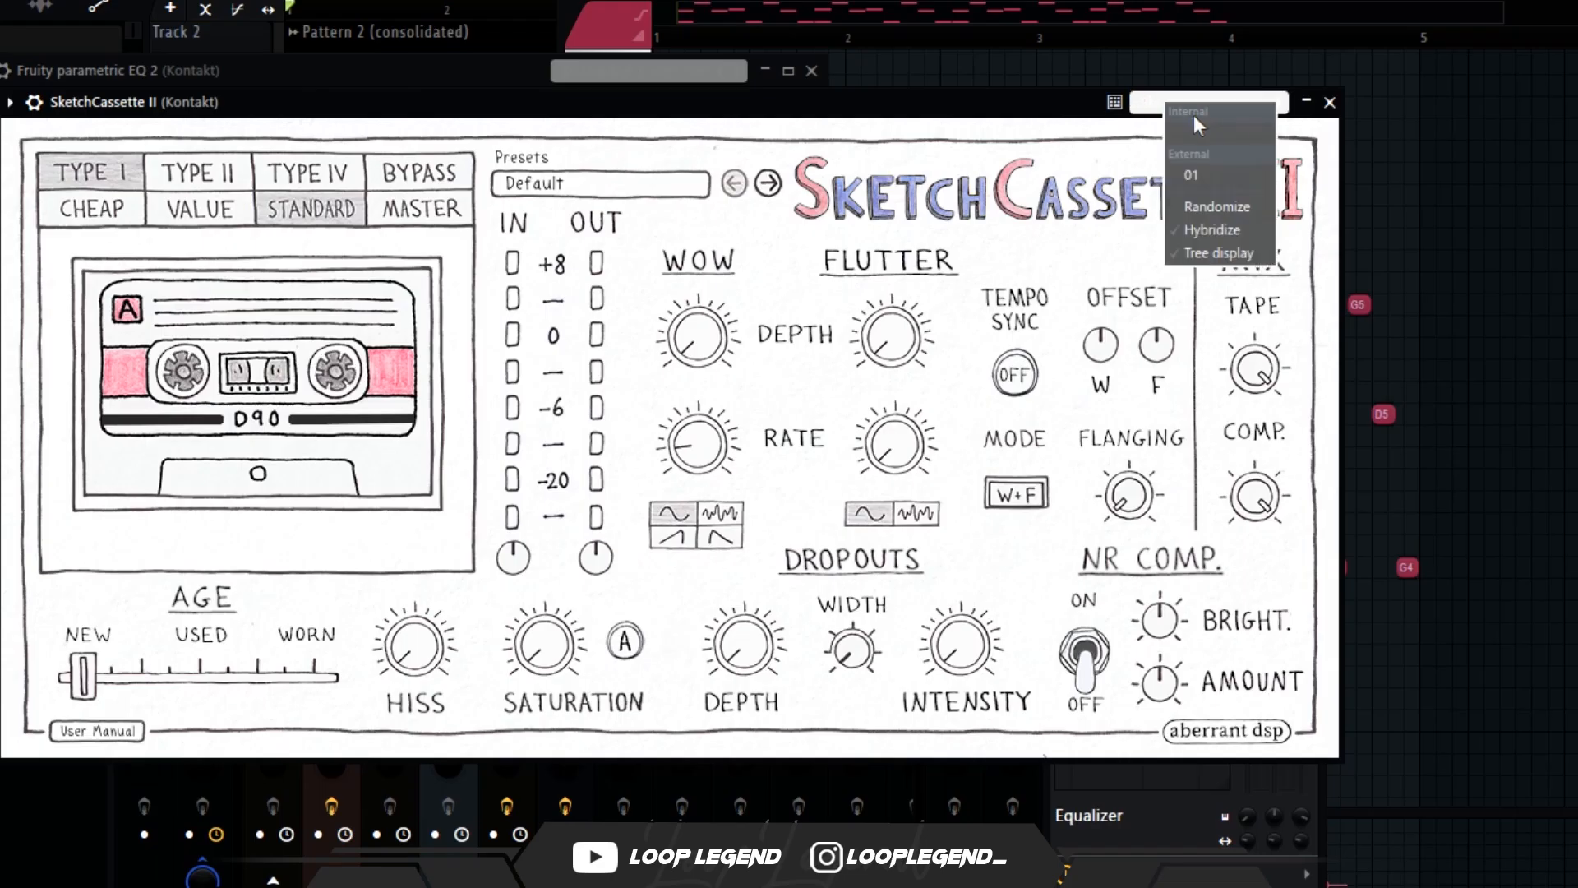
pyautogui.click(1217, 175)
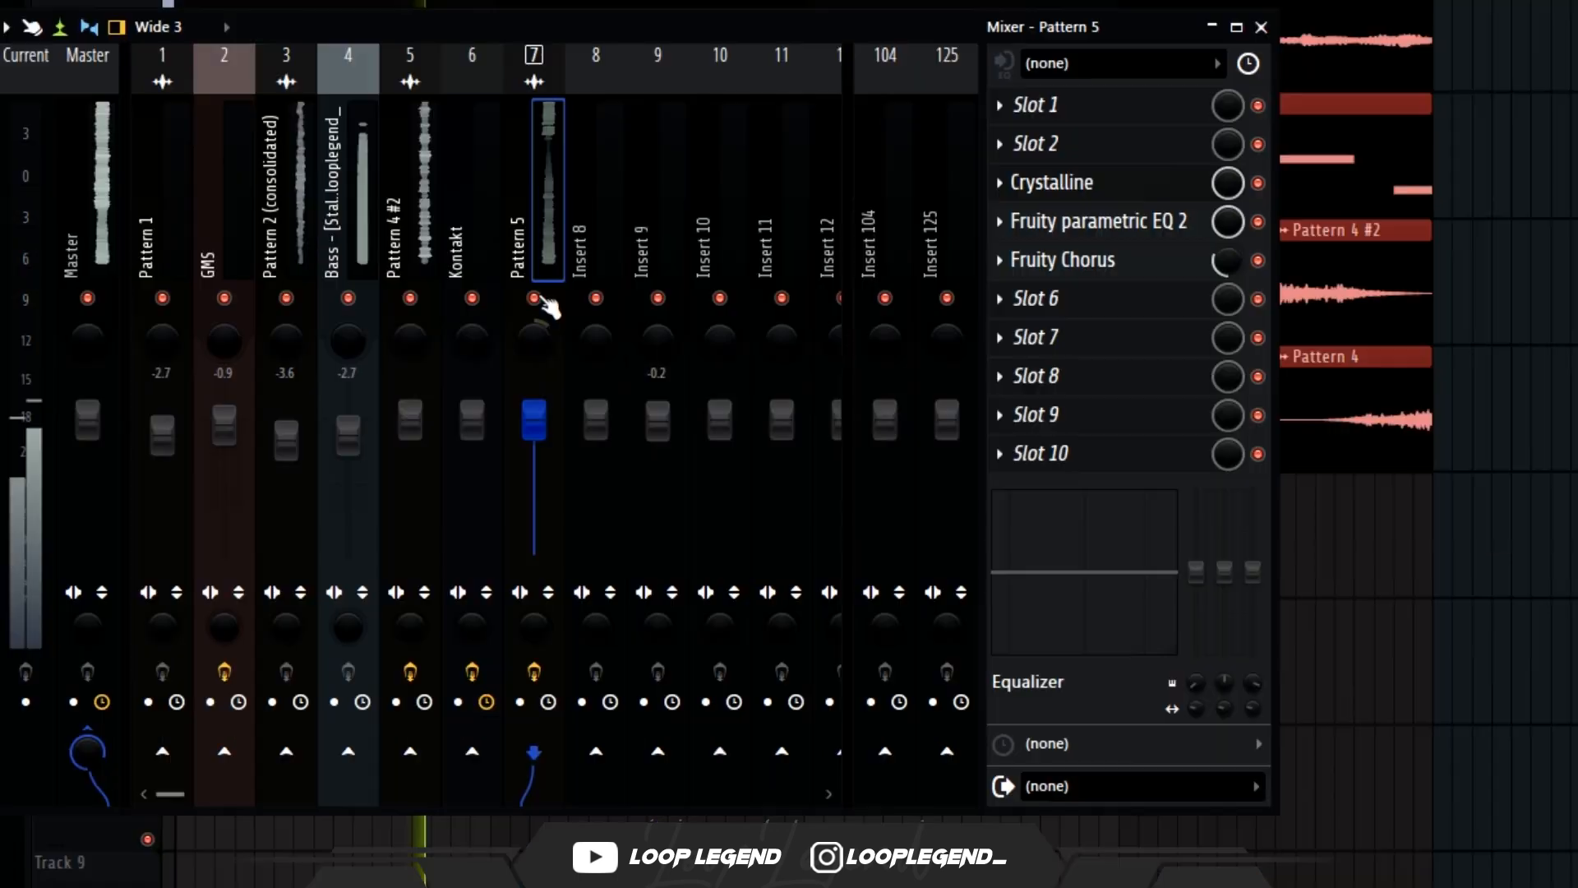
# Select mixer tracks 3 to 7 and route them to insert 8.
pyautogui.moveTo(524, 258); pyautogui.dragTo(292, 256)
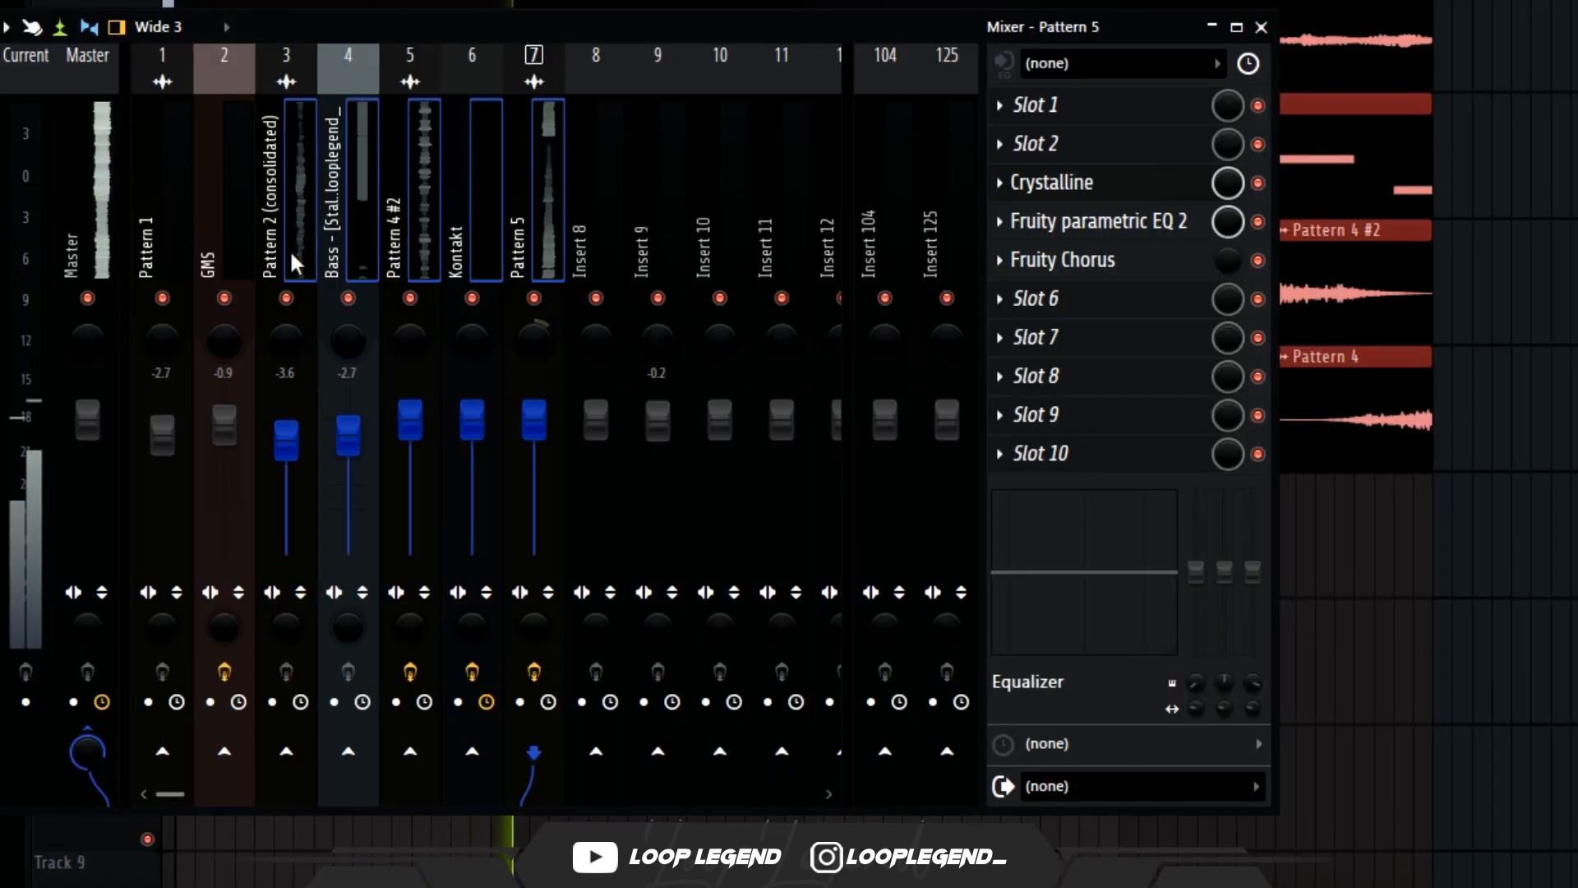
pyautogui.rightClick(603, 753)
pyautogui.click(652, 796)
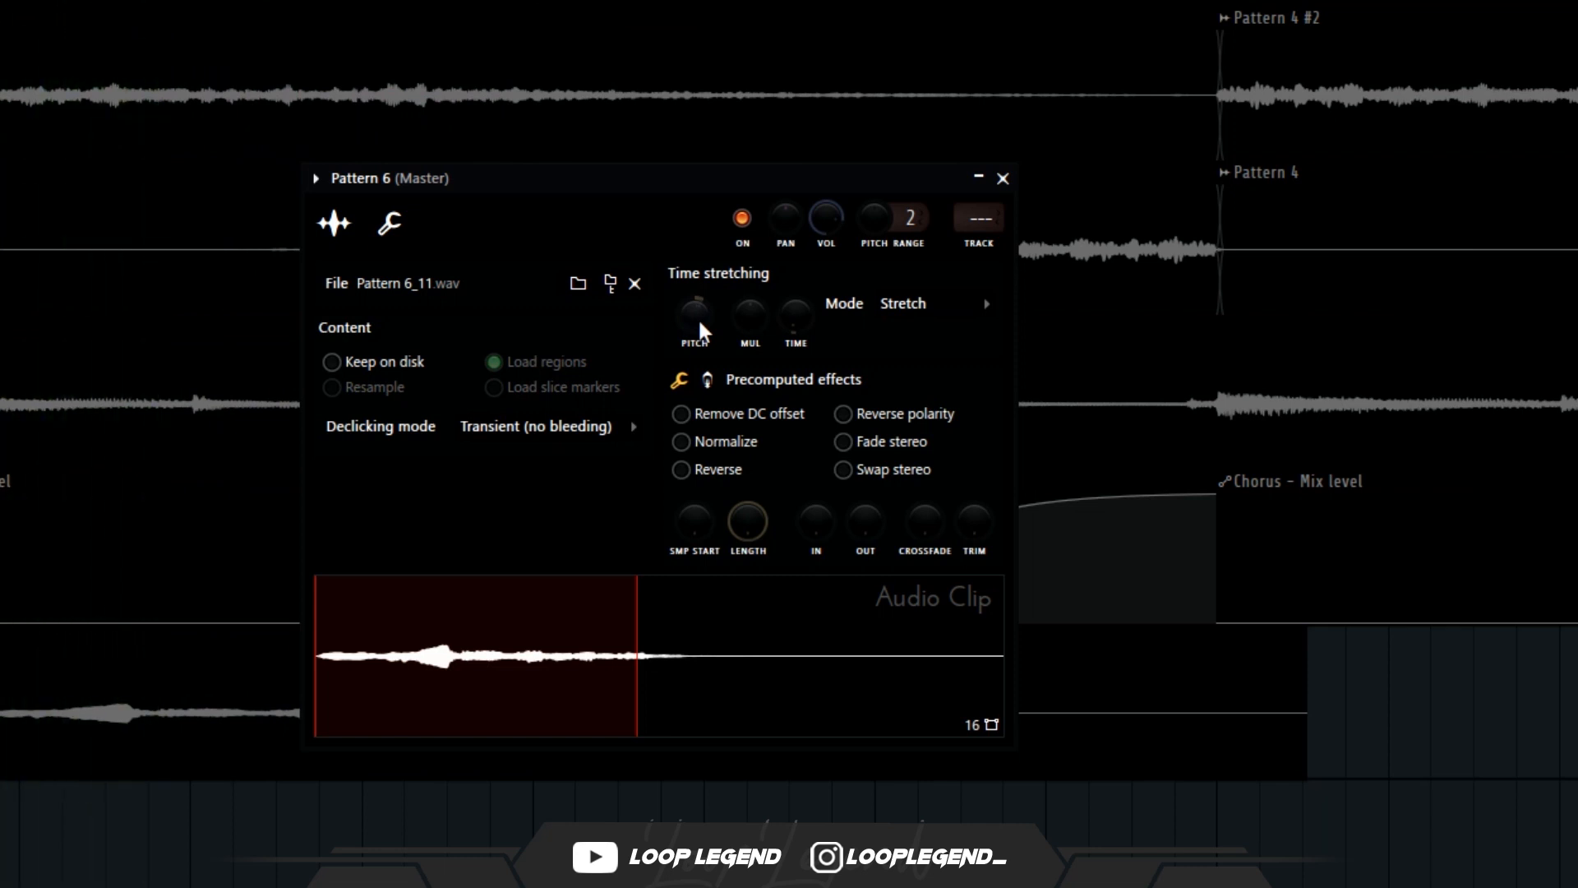
# Raise the Pattern 6 audio clip's pitch and equalize its mixer track with a higher low cut and a dip near 1 kHz.
pyautogui.scroll(2, 699, 325)
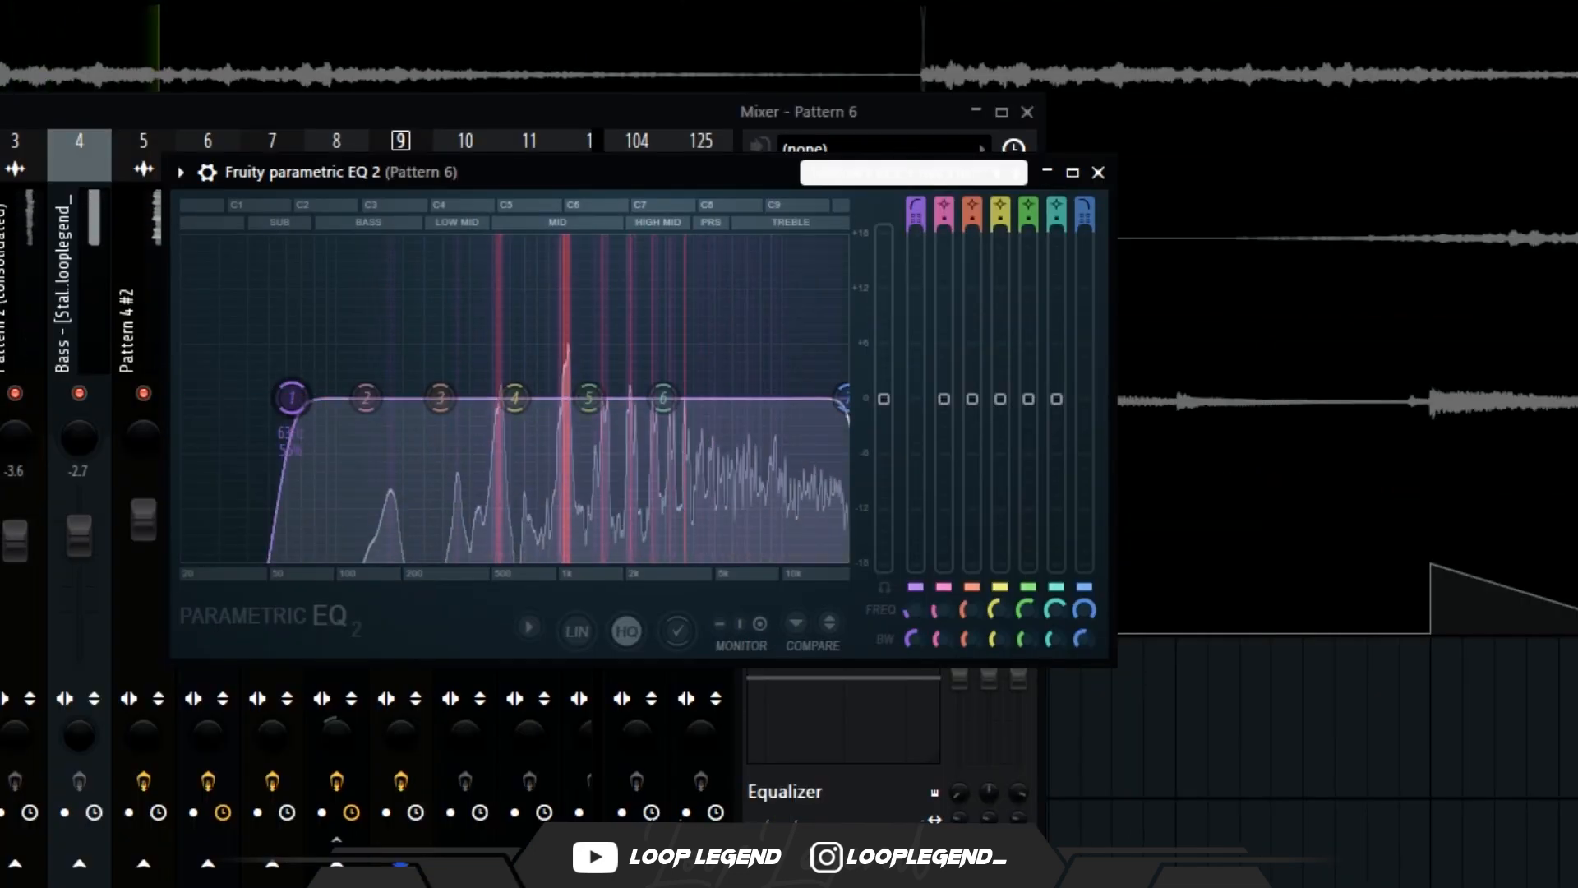
pyautogui.moveTo(293, 398); pyautogui.dragTo(418, 398)
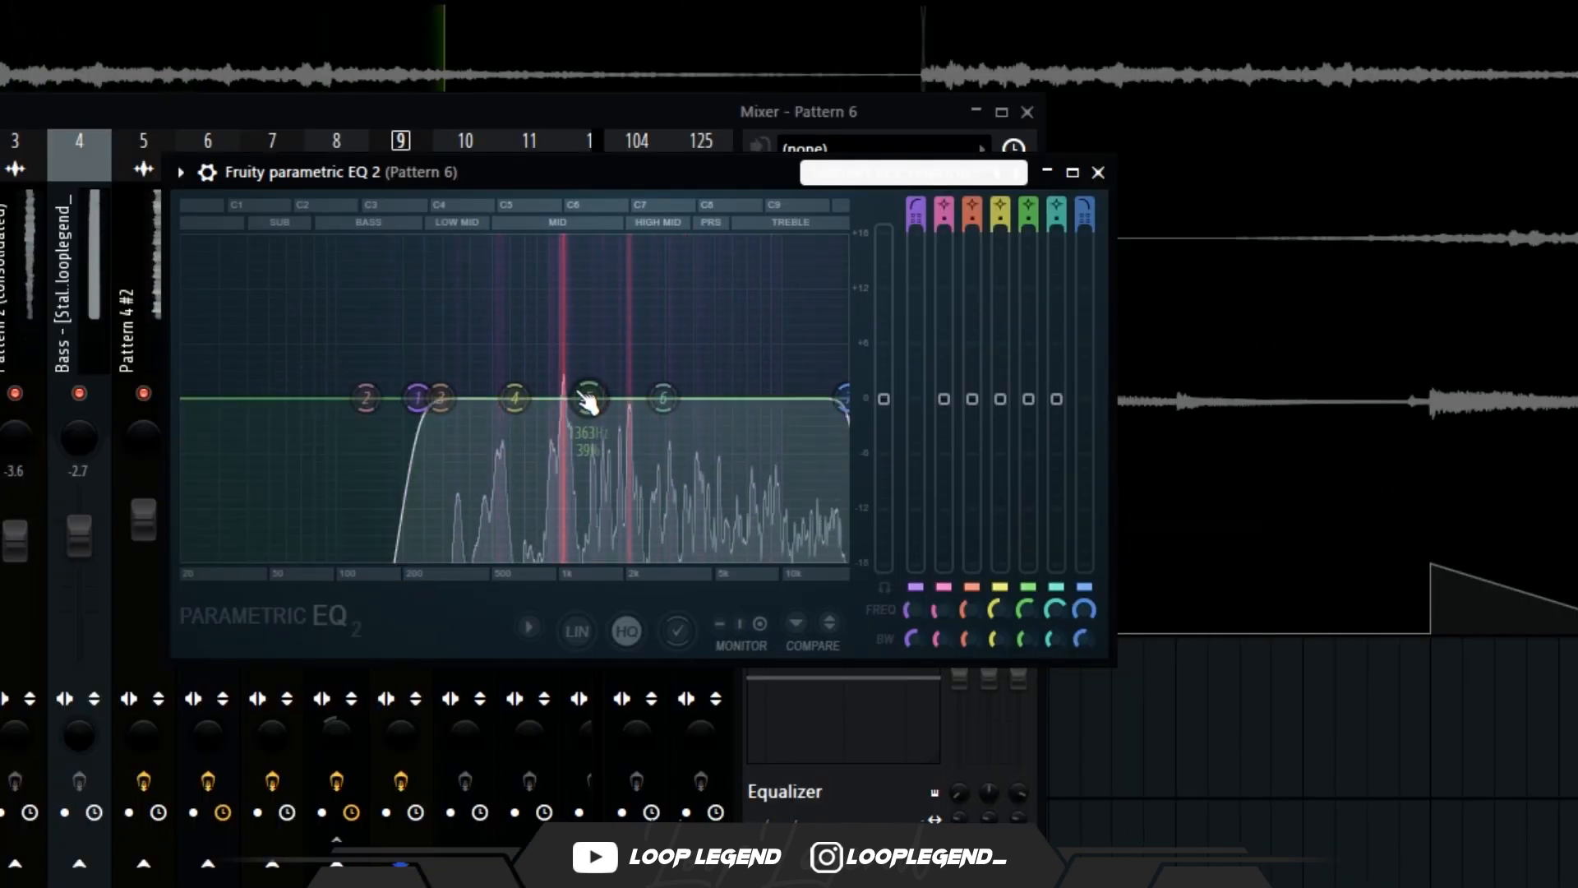
pyautogui.moveTo(589, 398); pyautogui.dragTo(574, 452)
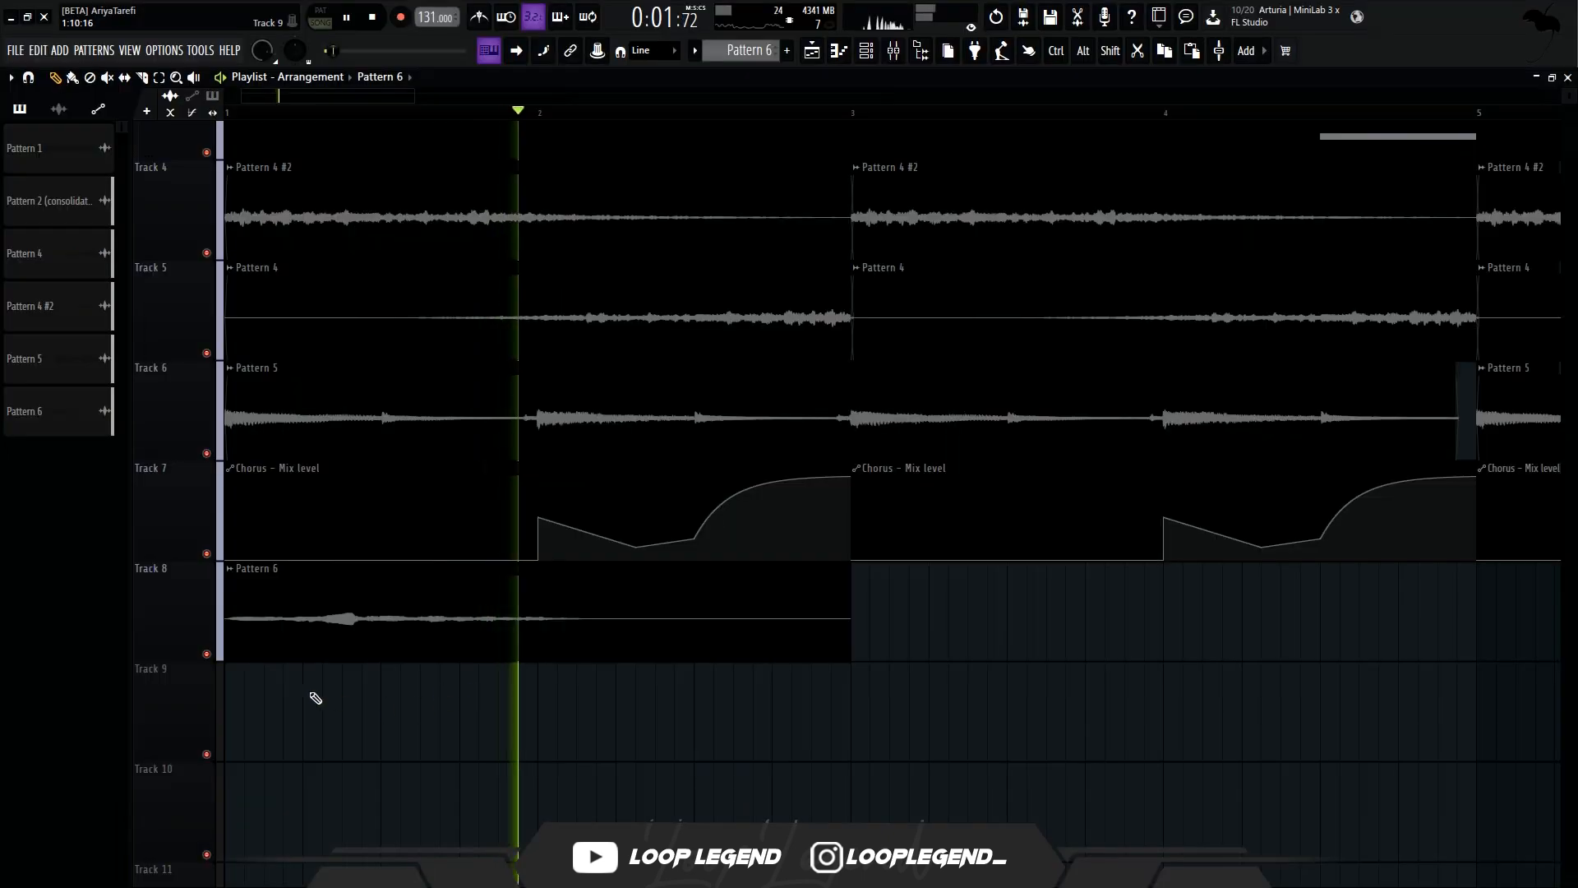
# Switch Crystalline on the Pattern 6 track to its dark theme and adjust the mix level of Fruity delay 2.
pyautogui.scroll(4, 476, 716)
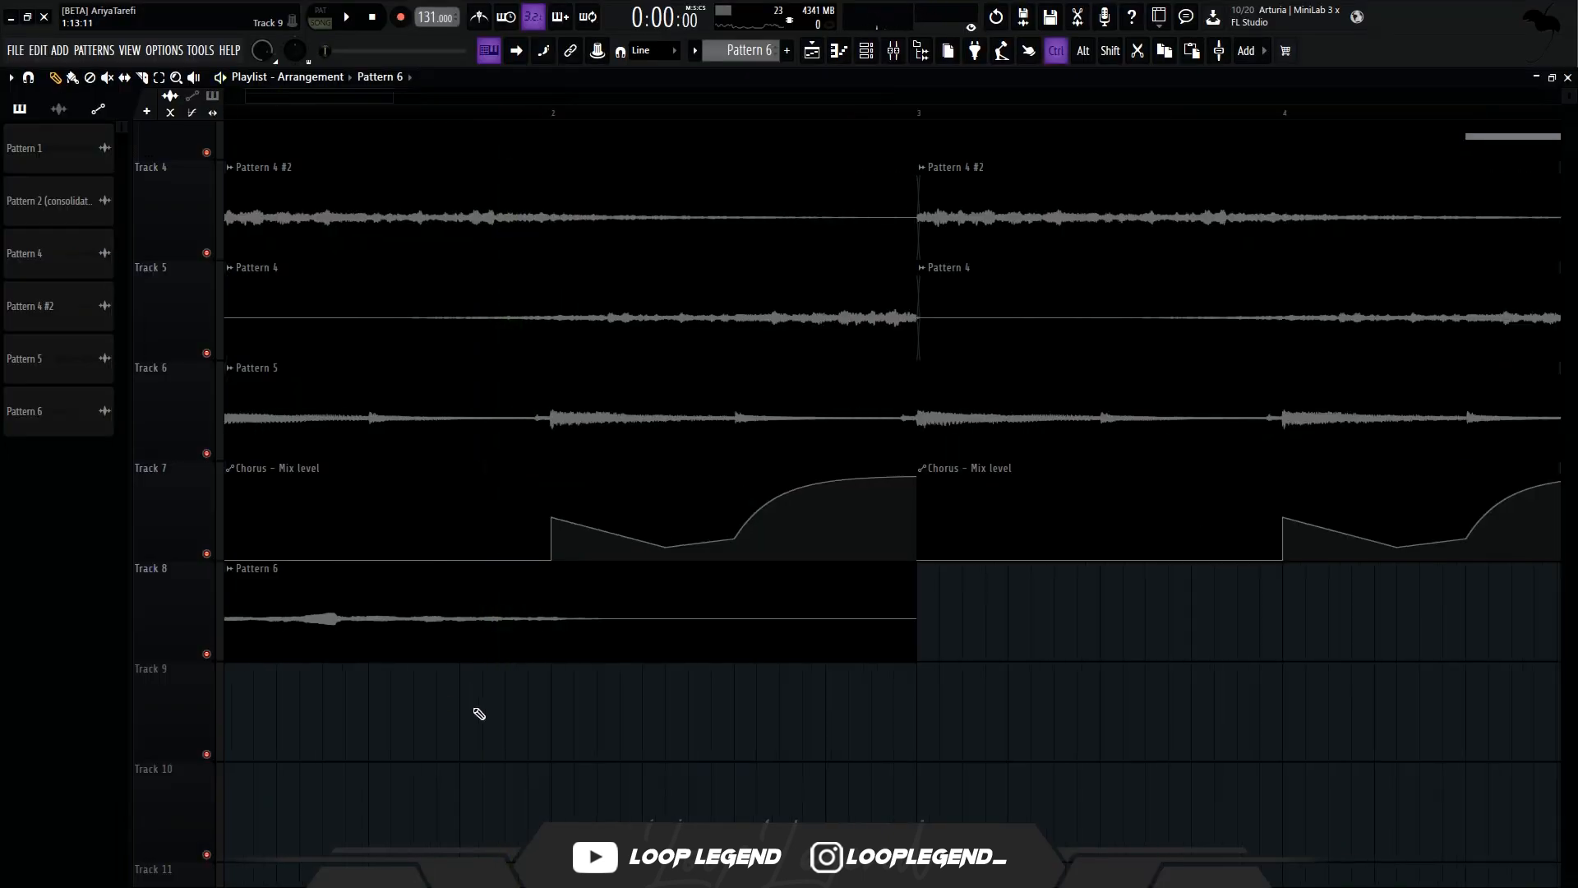
pyautogui.click(608, 627)
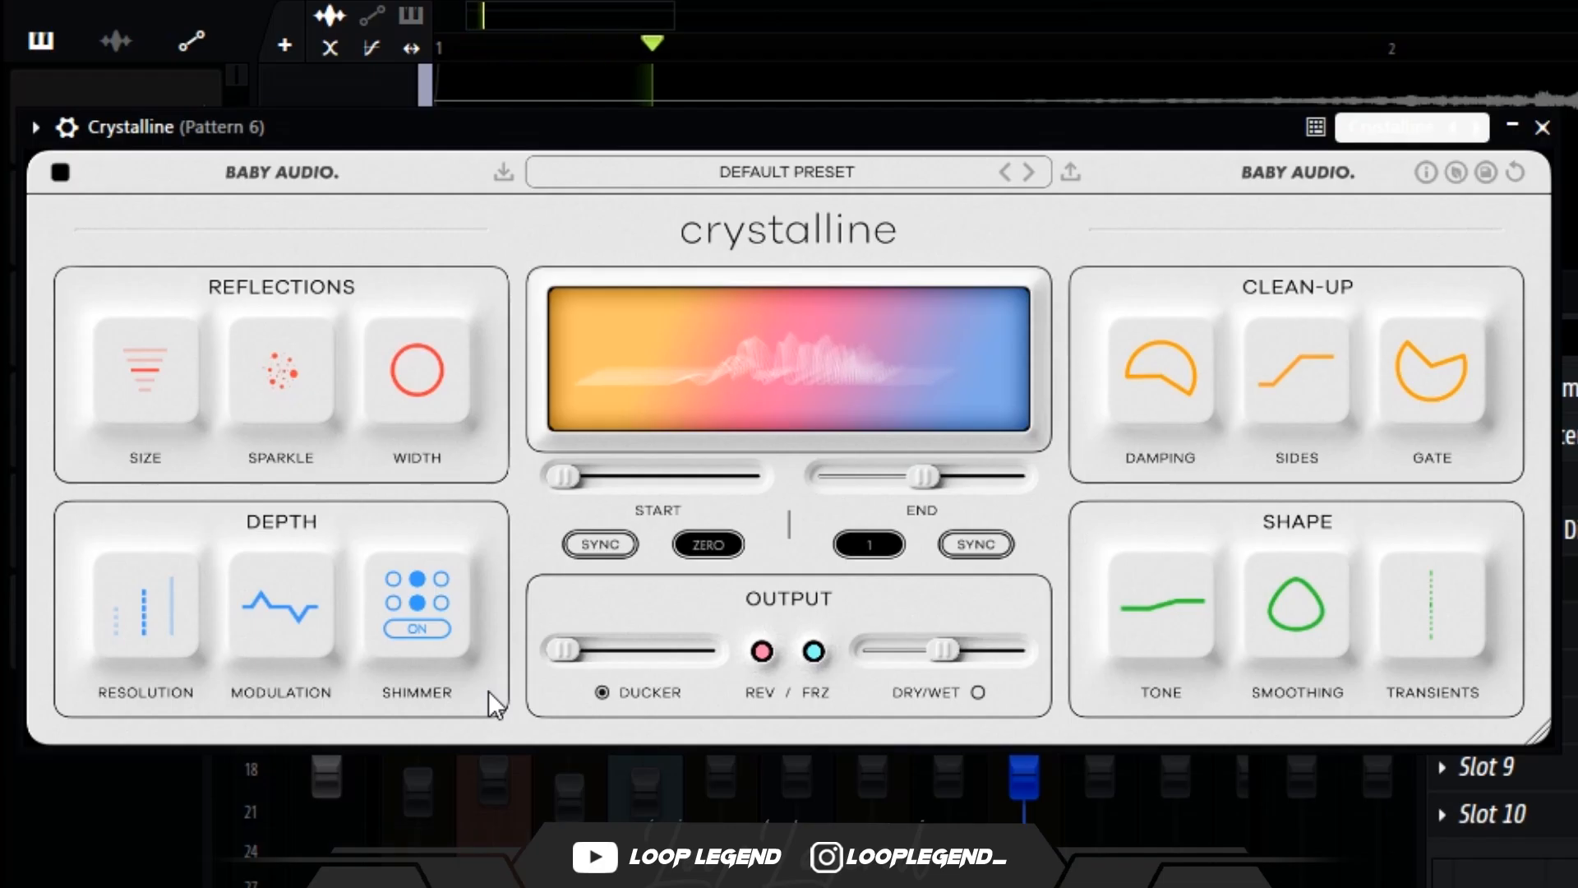
pyautogui.click(66, 176)
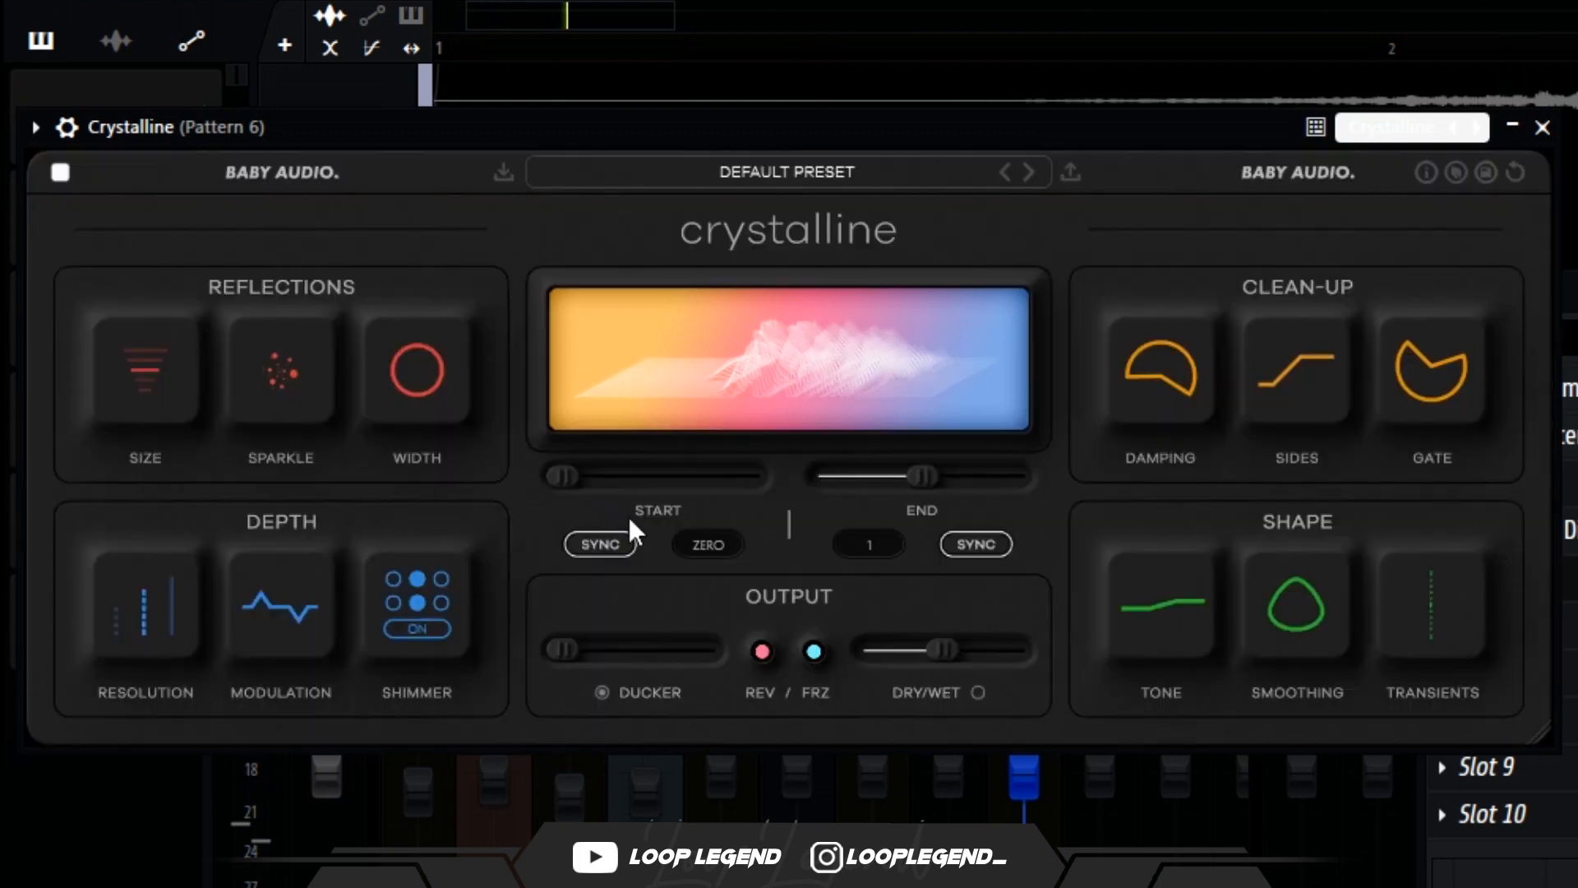
pyautogui.moveTo(934, 654)
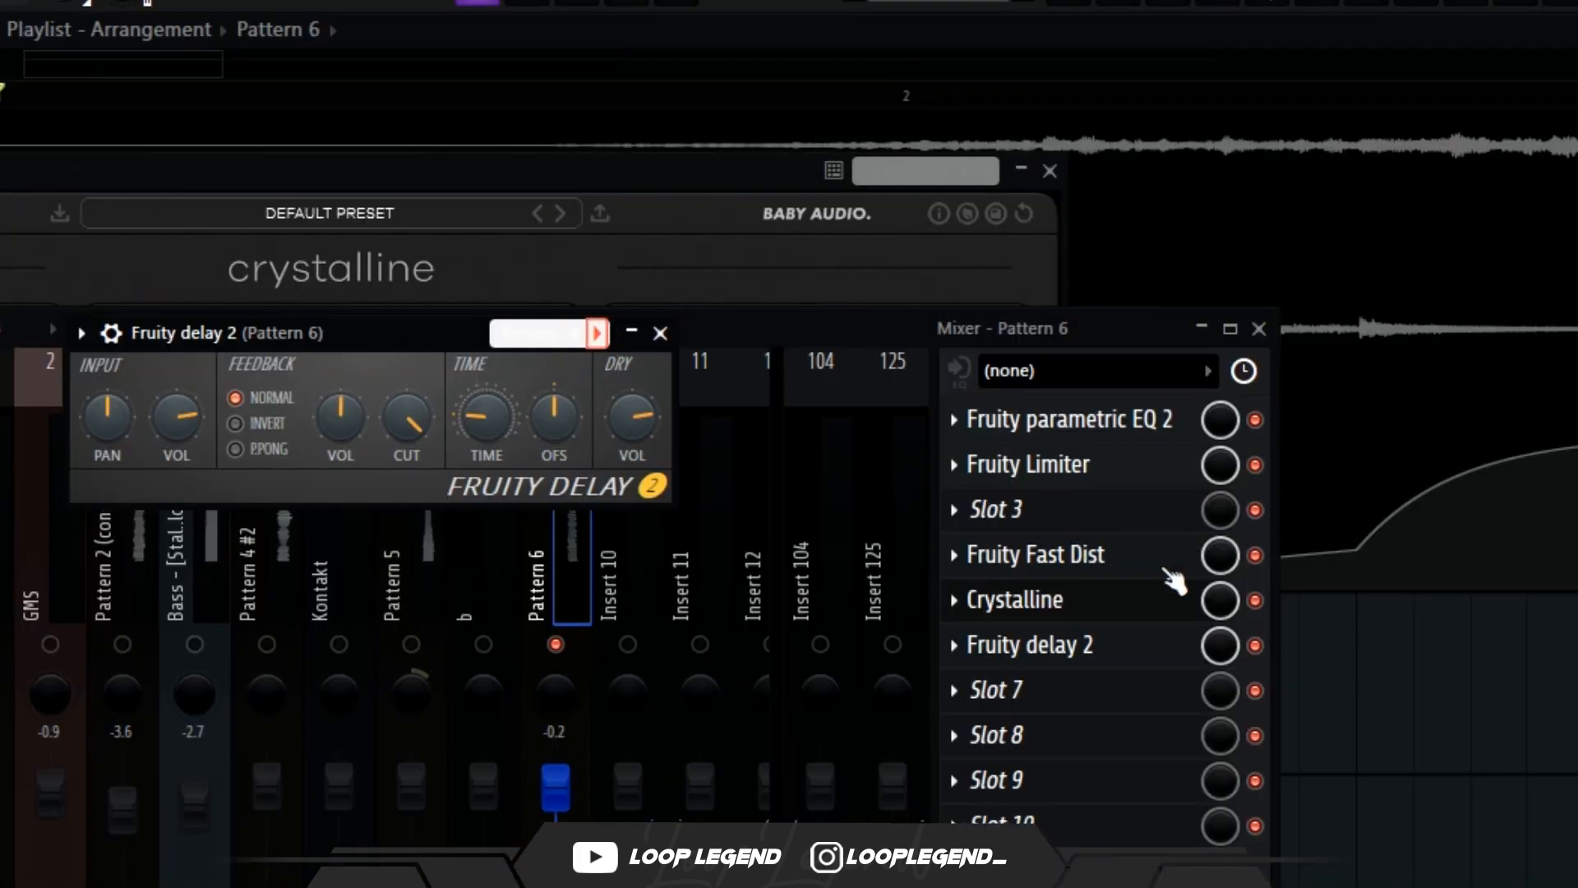
pyautogui.click(1164, 568)
pyautogui.moveTo(1212, 637); pyautogui.dragTo(1213, 643)
# Play the one-bar D#4 note of Kontakt #2 and render Pattern 7 as an audio clip.
pyautogui.press('space')
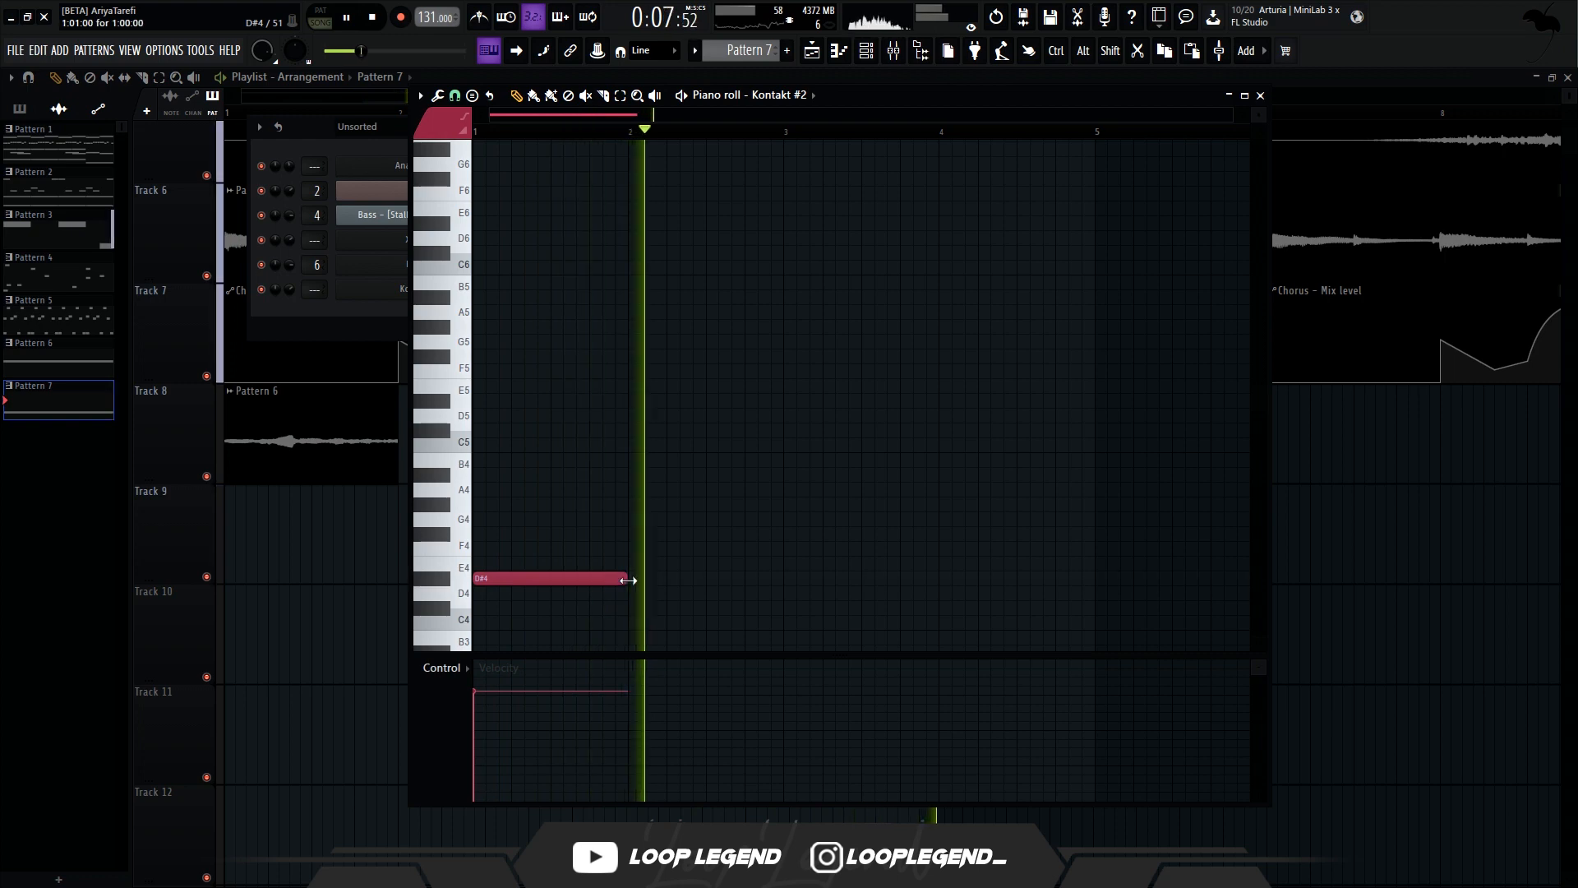
pyautogui.press('space')
pyautogui.rightClick(742, 51)
pyautogui.click(855, 321)
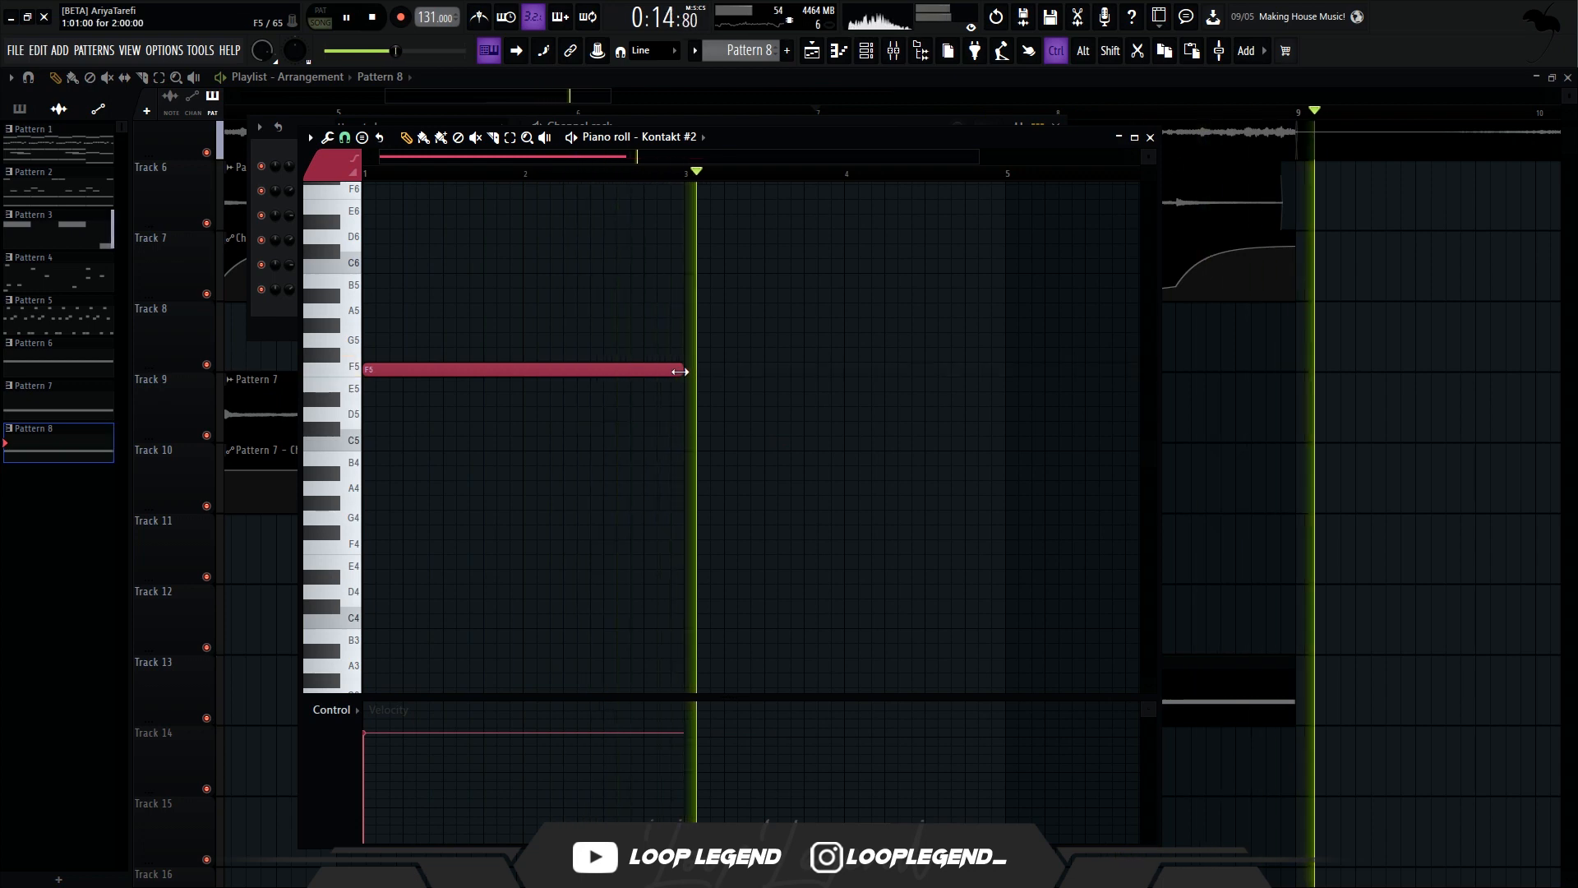
# Lengthen the F5 note of Kontakt #2 to four bars and render Pattern 8 as an audio clip.
pyautogui.moveTo(680, 371); pyautogui.dragTo(1004, 394)
pyautogui.press('space')
pyautogui.scroll(1, 739, 51)
pyautogui.click(739, 51)
pyautogui.click(811, 324)
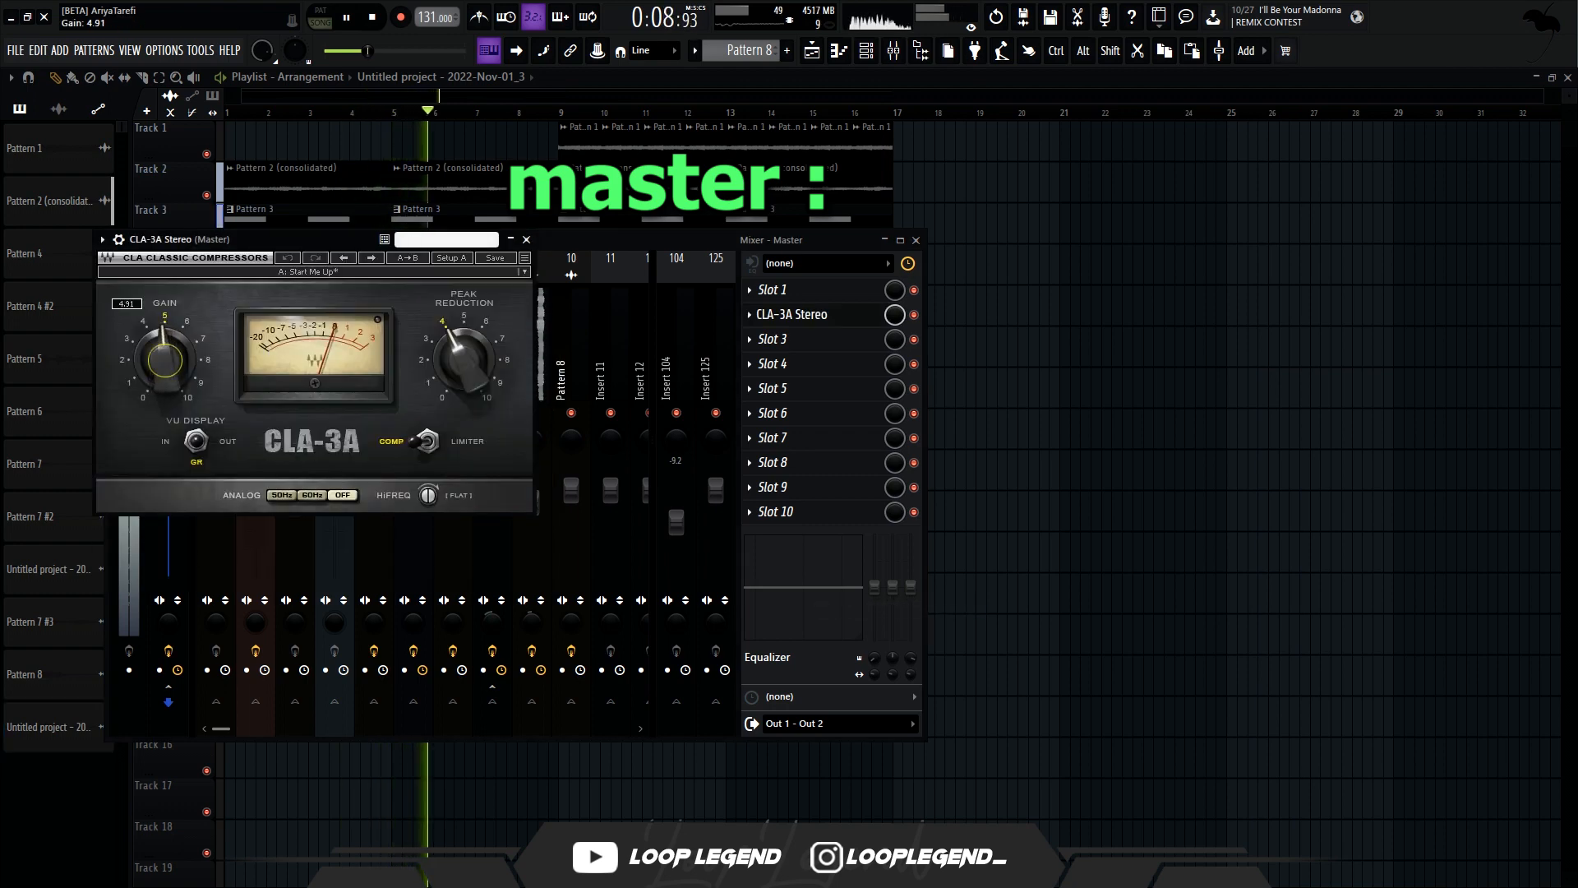
# Insert Fruity Parametric EQ 2 on the master track ahead of the CLA-3A compressor.
pyautogui.click(785, 317)
pyautogui.click(791, 342)
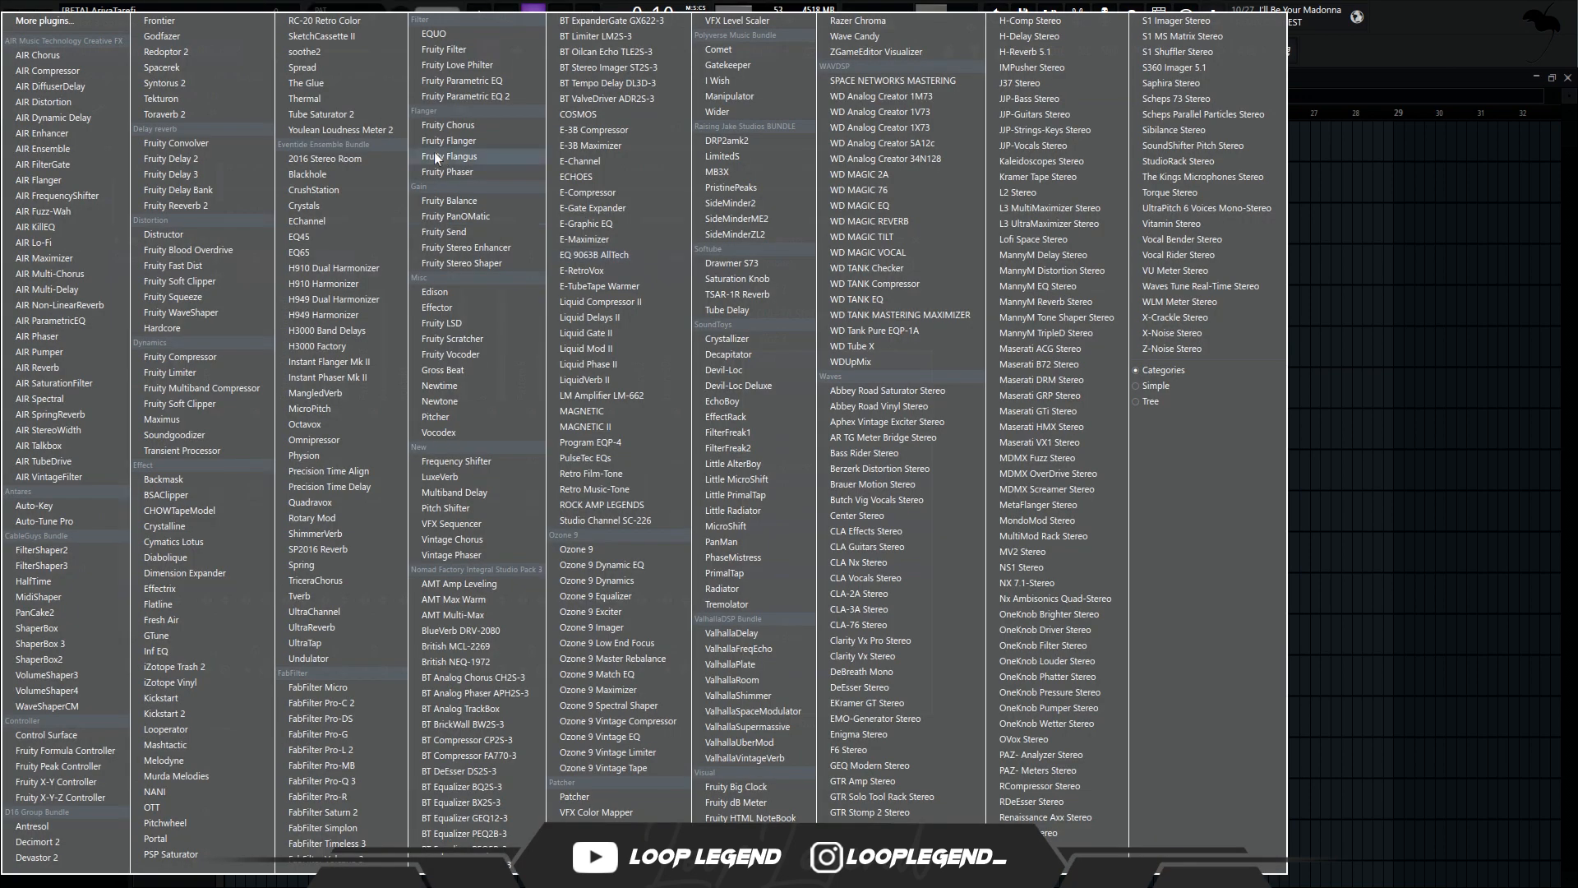
pyautogui.click(444, 98)
# Shape the master EQ by adjusting band widths, making a slight low-mid dip and lowering the treble band a little.
pyautogui.scroll(1, 790, 342)
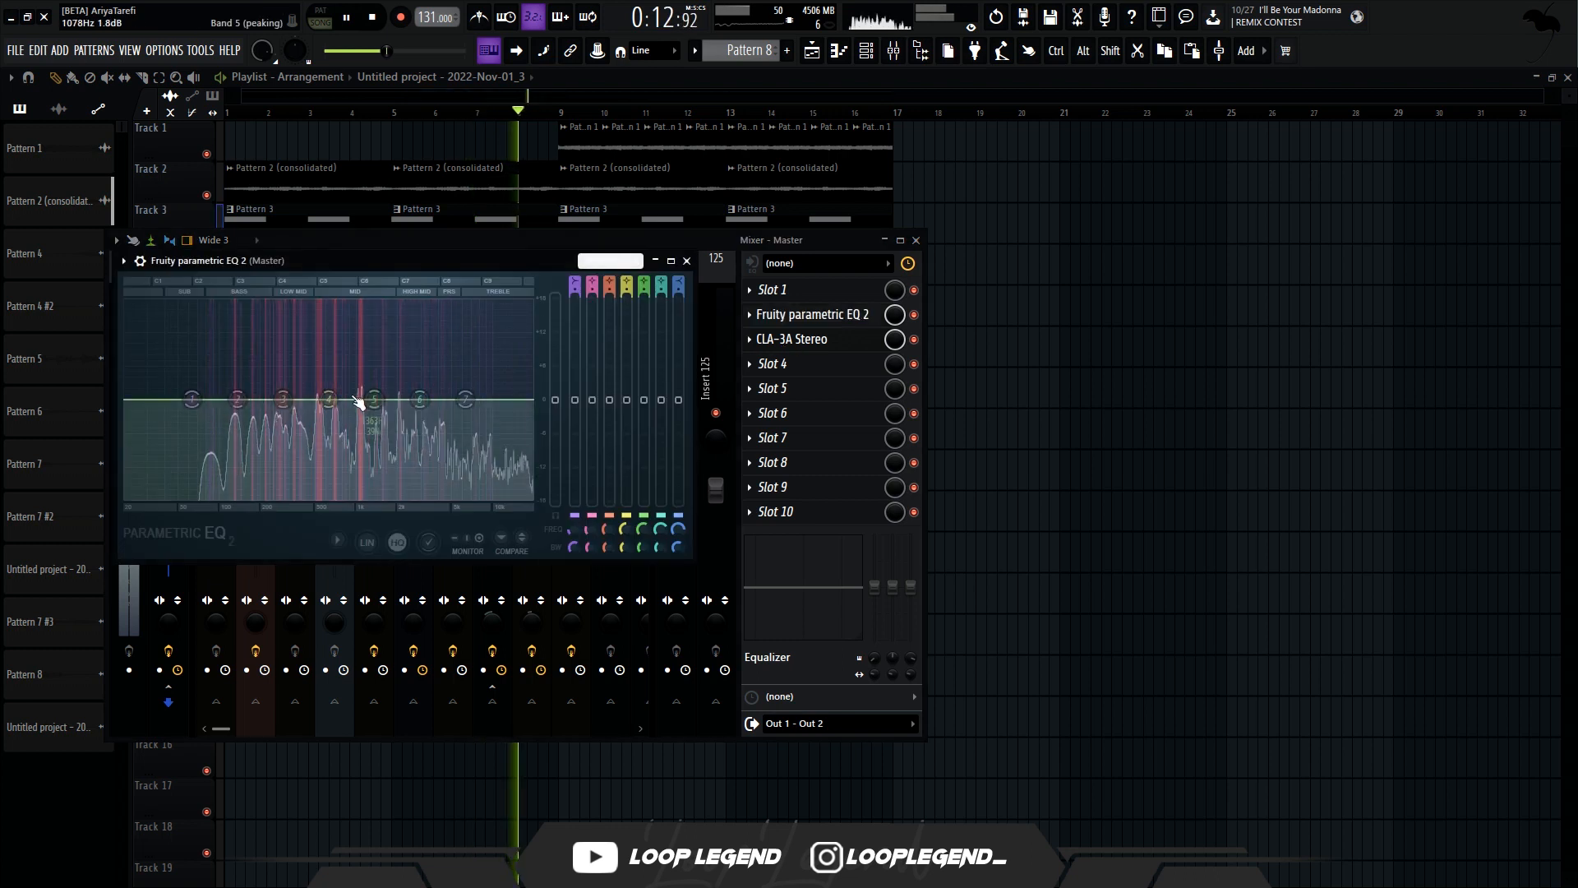
pyautogui.scroll(-3, 368, 412)
pyautogui.moveTo(371, 401); pyautogui.dragTo(303, 410)
pyautogui.scroll(-3, 332, 413)
pyautogui.scroll(-3, 284, 402)
pyautogui.moveTo(467, 400); pyautogui.dragTo(471, 407)
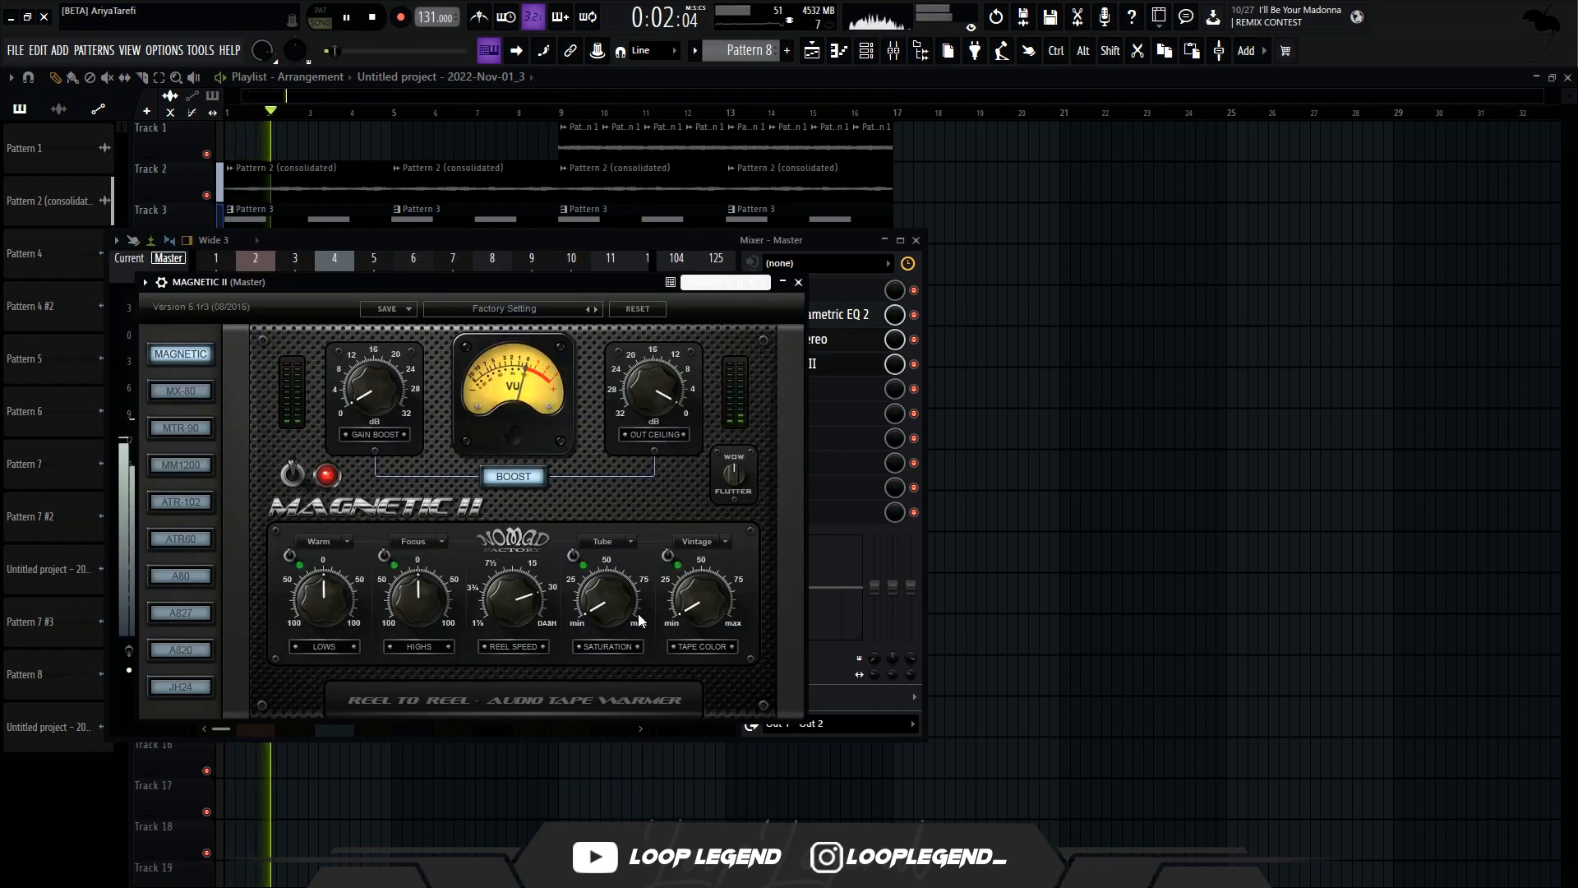
# Warm the master with Magnetic II by raising saturation, setting tape color to 19 %, and adjusting the tone and gain boost.
pyautogui.moveTo(638, 613); pyautogui.dragTo(626, 565)
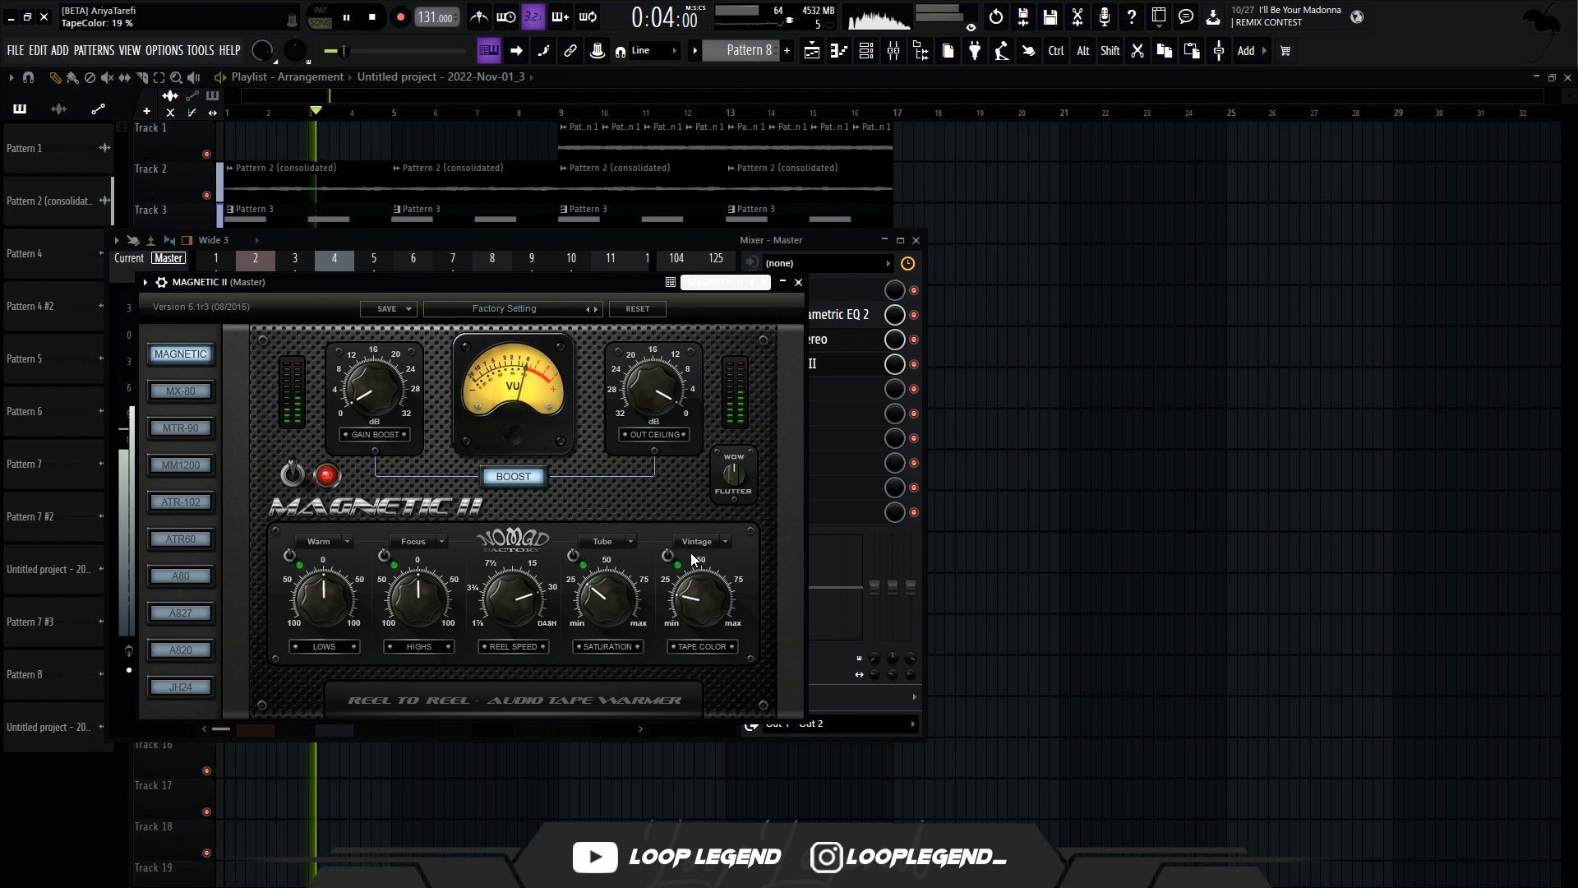
pyautogui.moveTo(425, 585); pyautogui.dragTo(339, 583)
pyautogui.moveTo(380, 402); pyautogui.dragTo(380, 398)
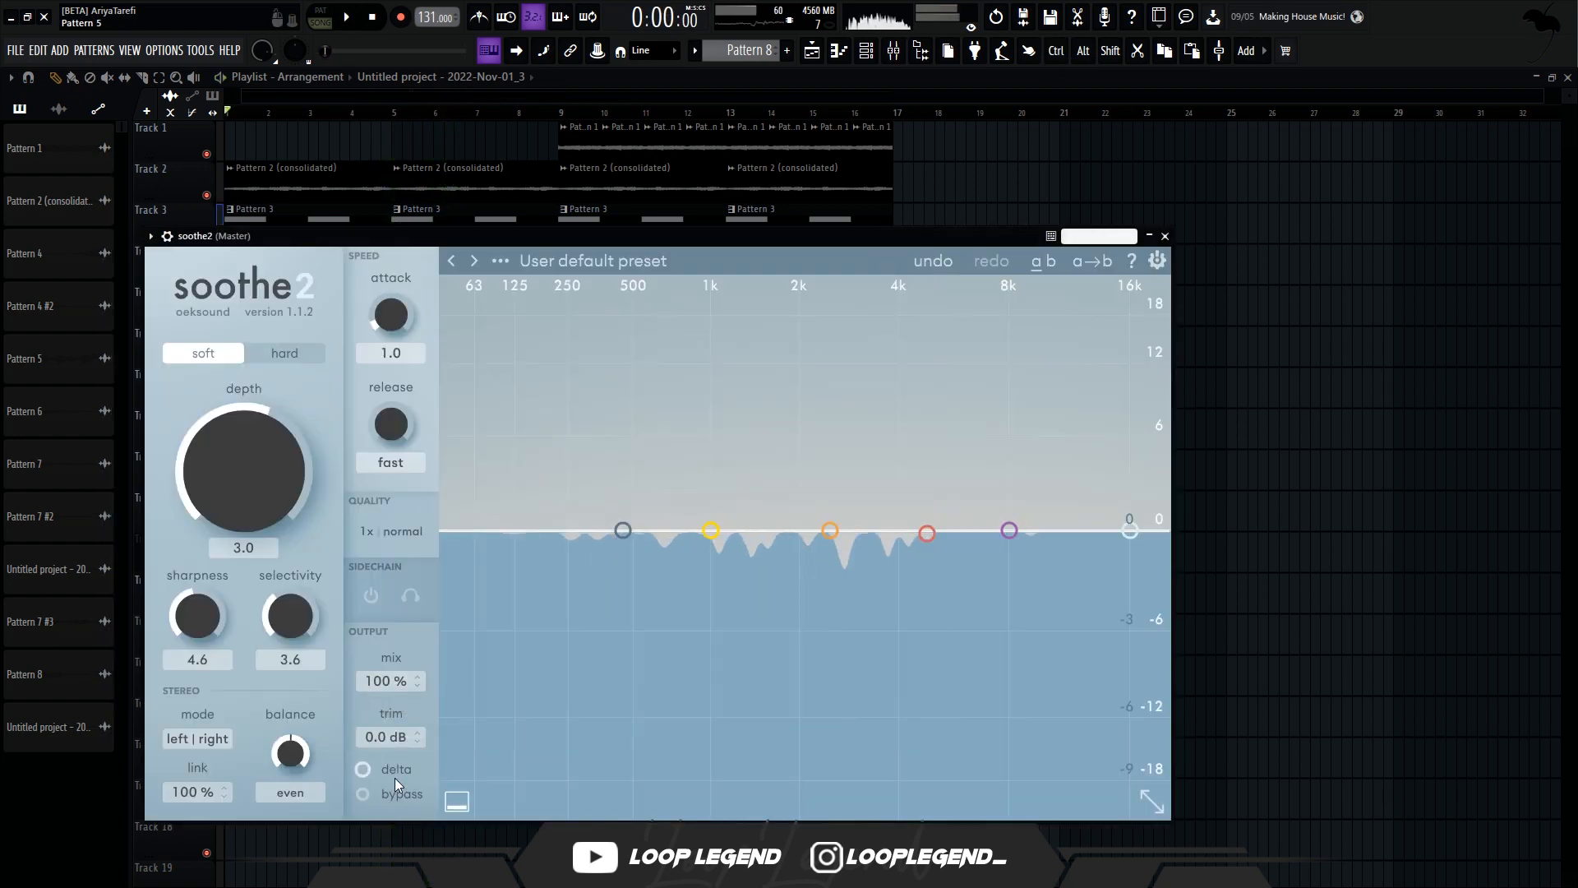
# Enable delta listening in soothe2 and place narrow boosted bands near 4.5 kHz and at 2.6 kHz with 7.5 dB sensitivity.
pyautogui.click(393, 776)
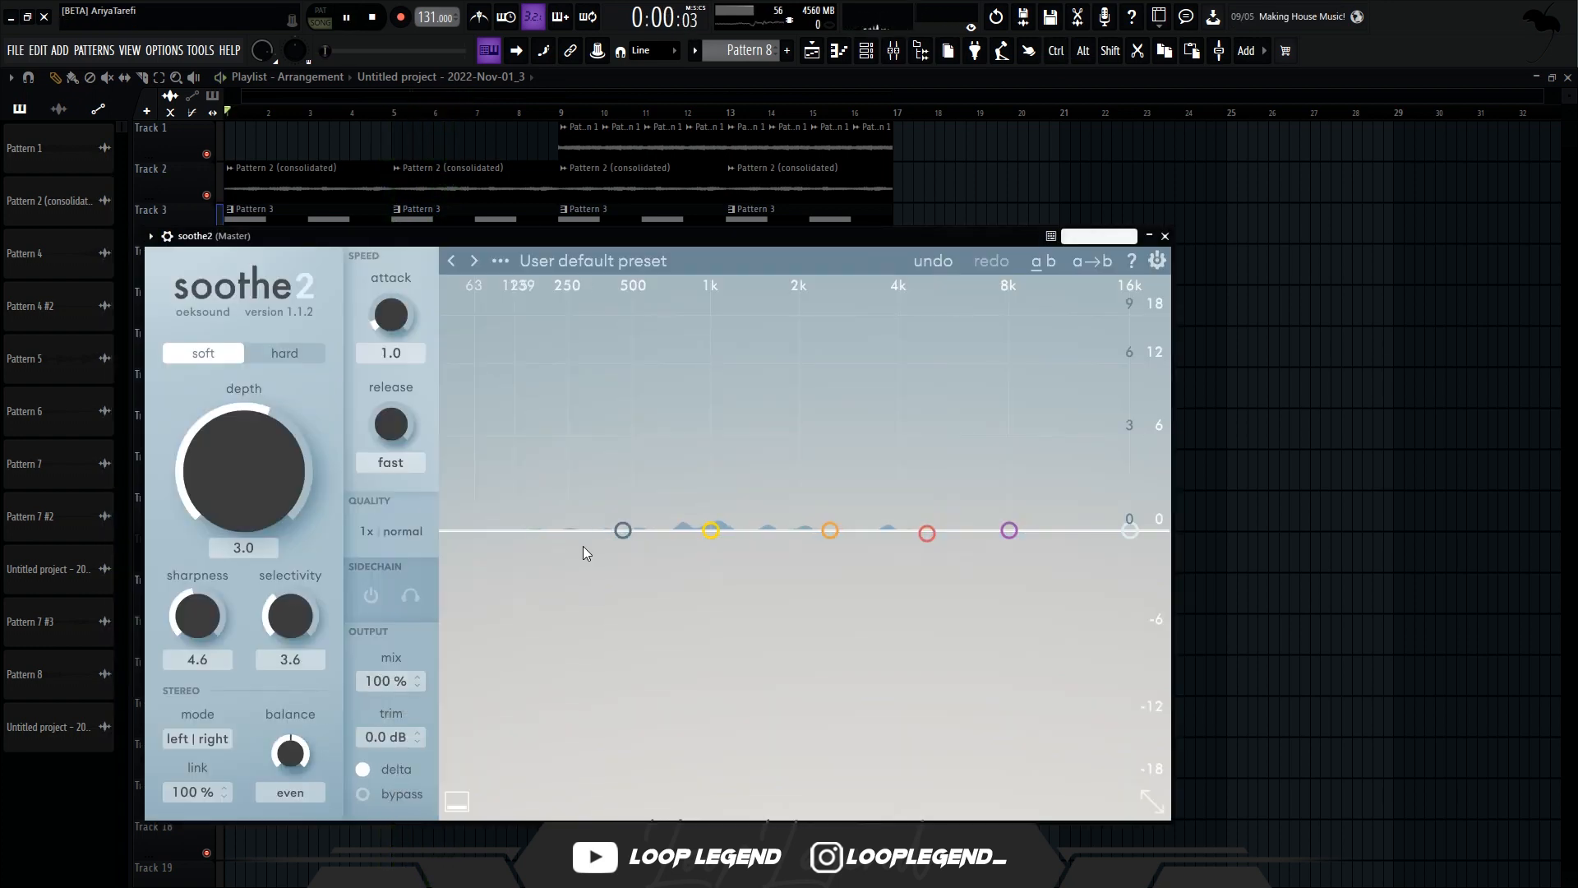
pyautogui.click(711, 528)
pyautogui.moveTo(710, 527); pyautogui.dragTo(901, 444)
pyautogui.click(924, 533)
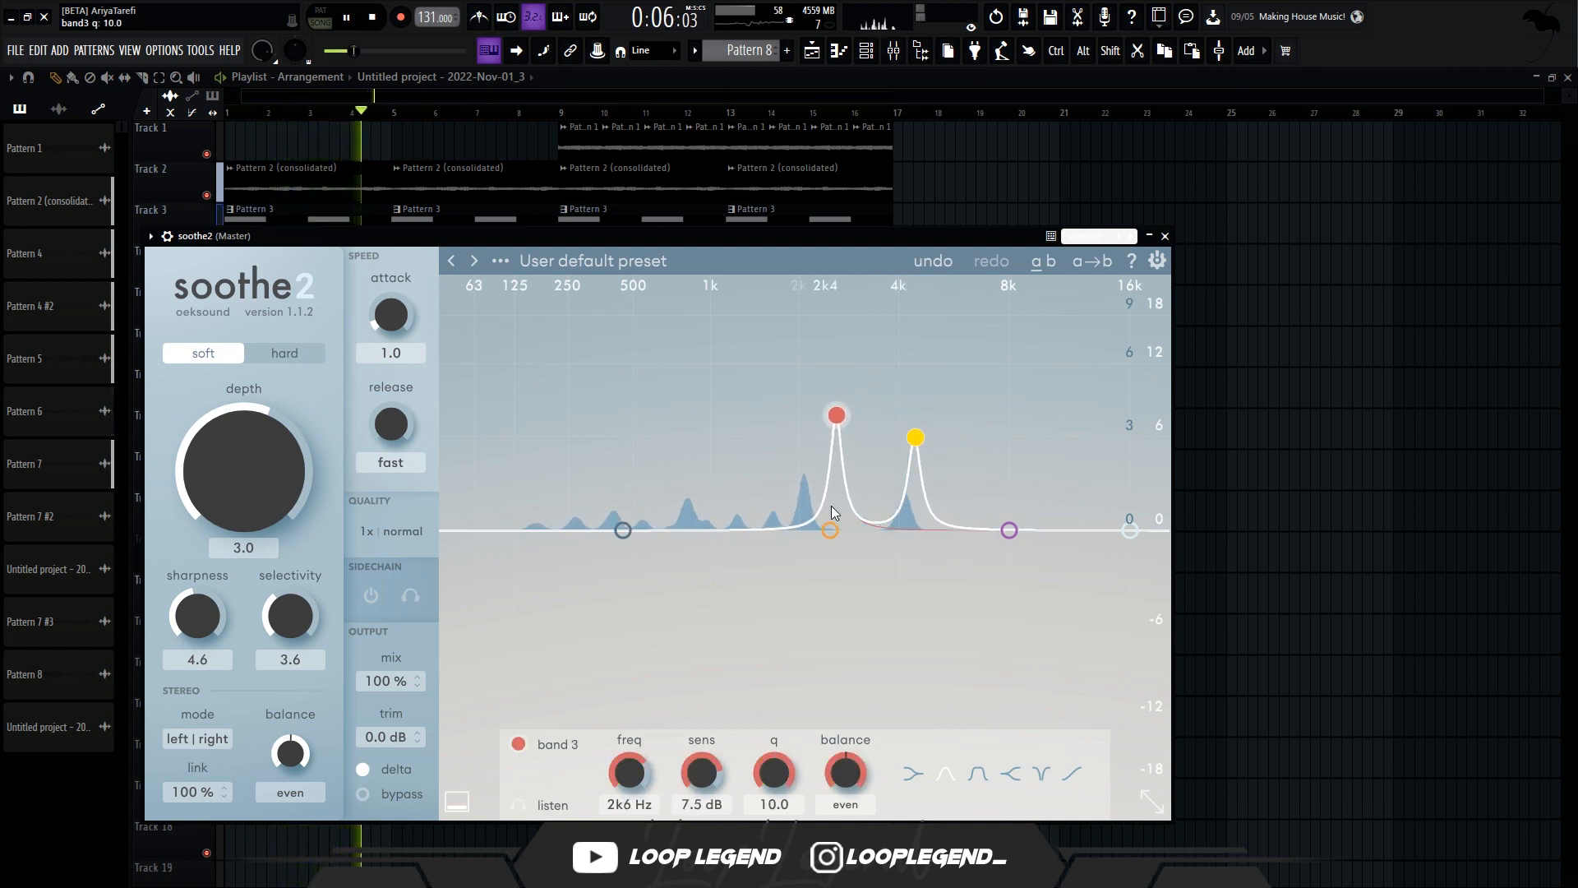
# Place two more narrow soothe2 bands, one at 2 kHz with 7.7 dB sensitivity and one near 1.1 kHz.
pyautogui.click(831, 530)
pyautogui.moveTo(830, 530); pyautogui.dragTo(749, 474)
pyautogui.moveTo(780, 417); pyautogui.dragTo(804, 441)
pyautogui.click(1009, 529)
pyautogui.moveTo(740, 427); pyautogui.dragTo(801, 414)
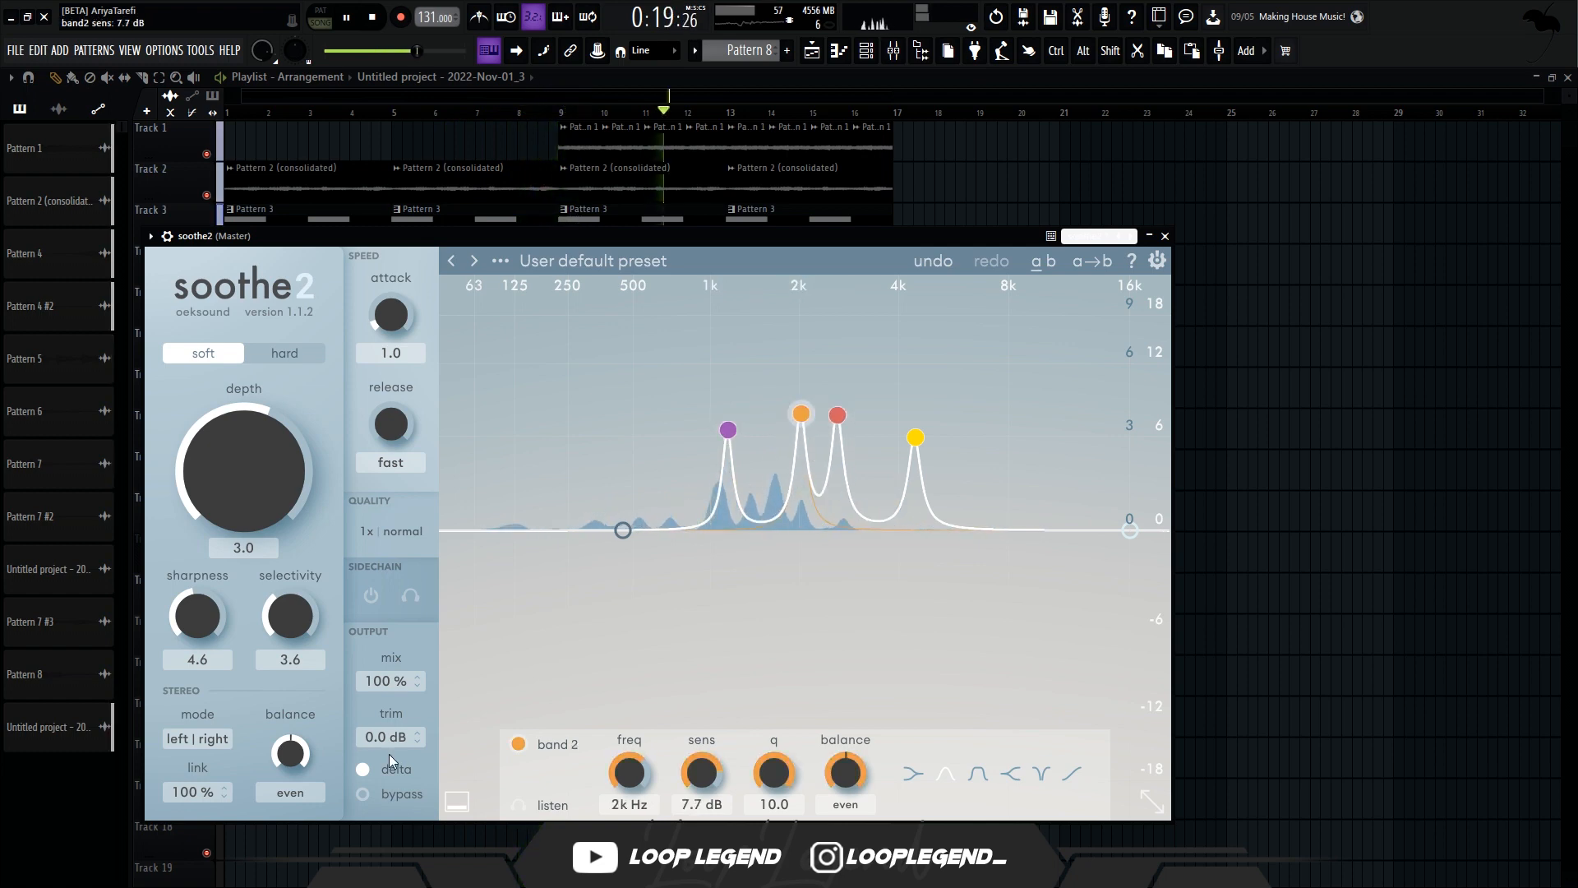
# Turn off soothe2's delta listening, close it, and adjust the master's semitone transposition in SoundShifter Pitch Stereo.
pyautogui.click(398, 768)
pyautogui.press('Escape')
pyautogui.click(893, 53)
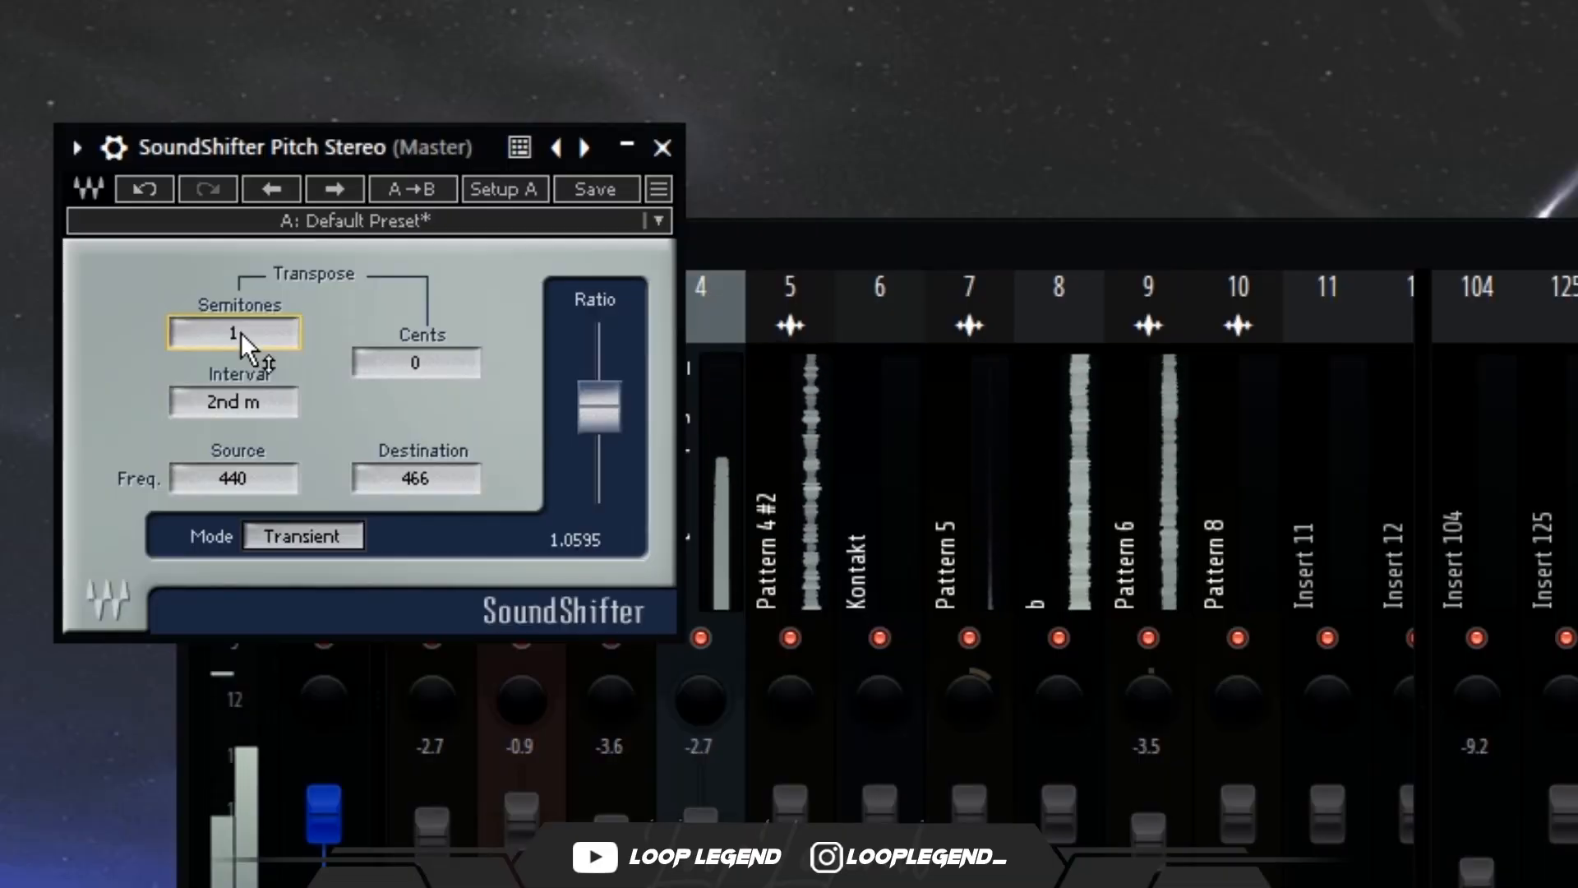
pyautogui.moveTo(240, 332); pyautogui.dragTo(261, 348)
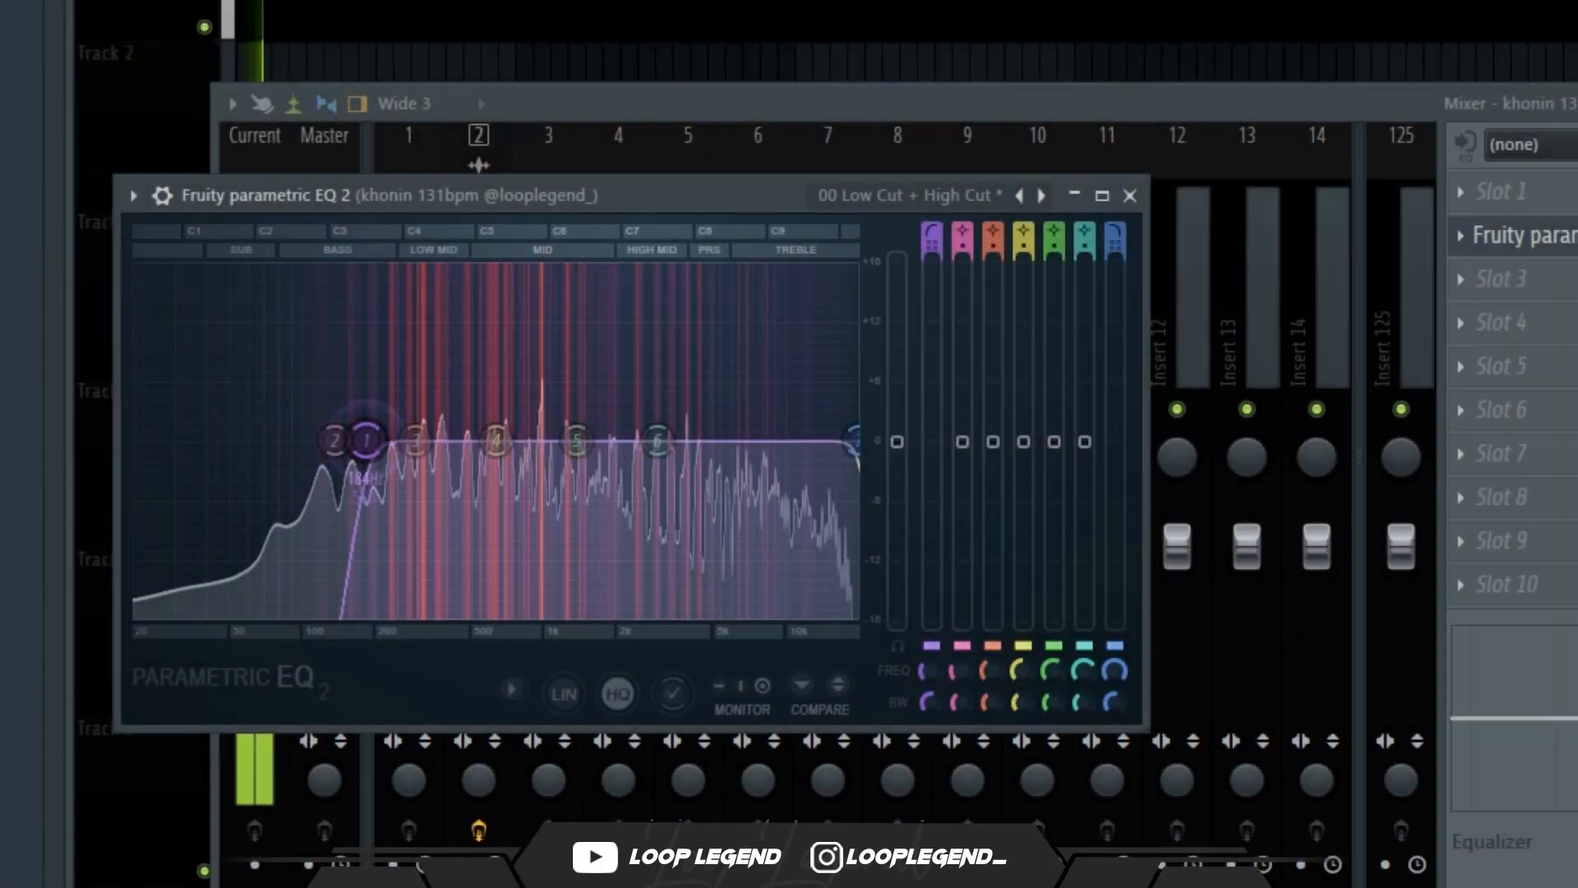
# Raise the loop's low cut slightly in Parametric EQ 2 and move its track, with the fader at -3.6 dB, to mixer insert 1.
pyautogui.moveTo(366, 442); pyautogui.dragTo(378, 442)
pyautogui.press('Escape')
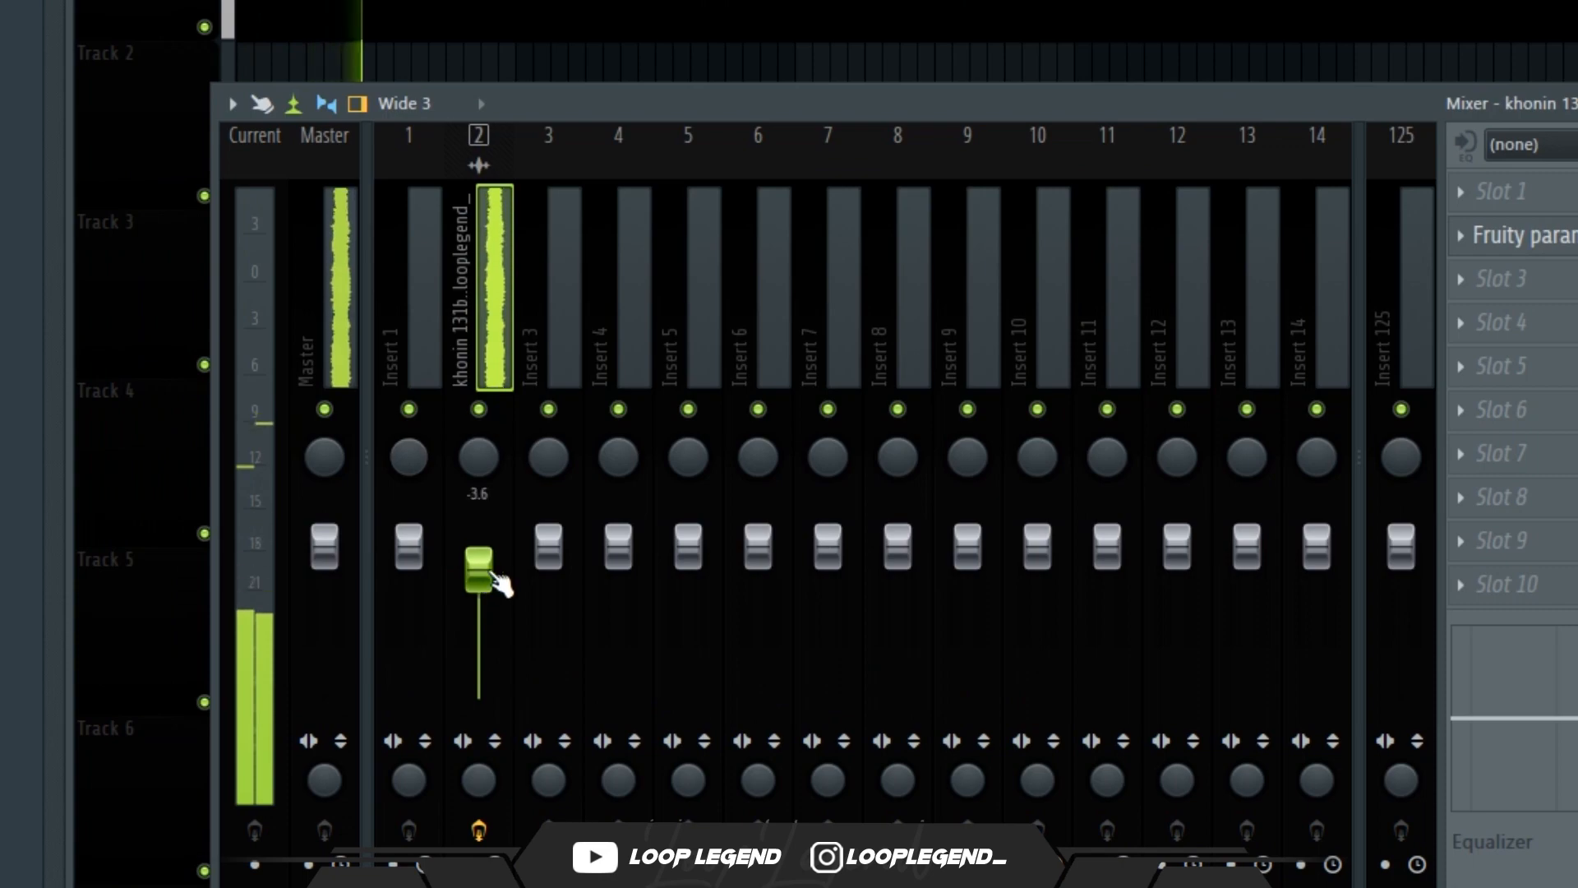
pyautogui.hotkey('alt', 'Left')
pyautogui.hotkey('alt', 'Left')
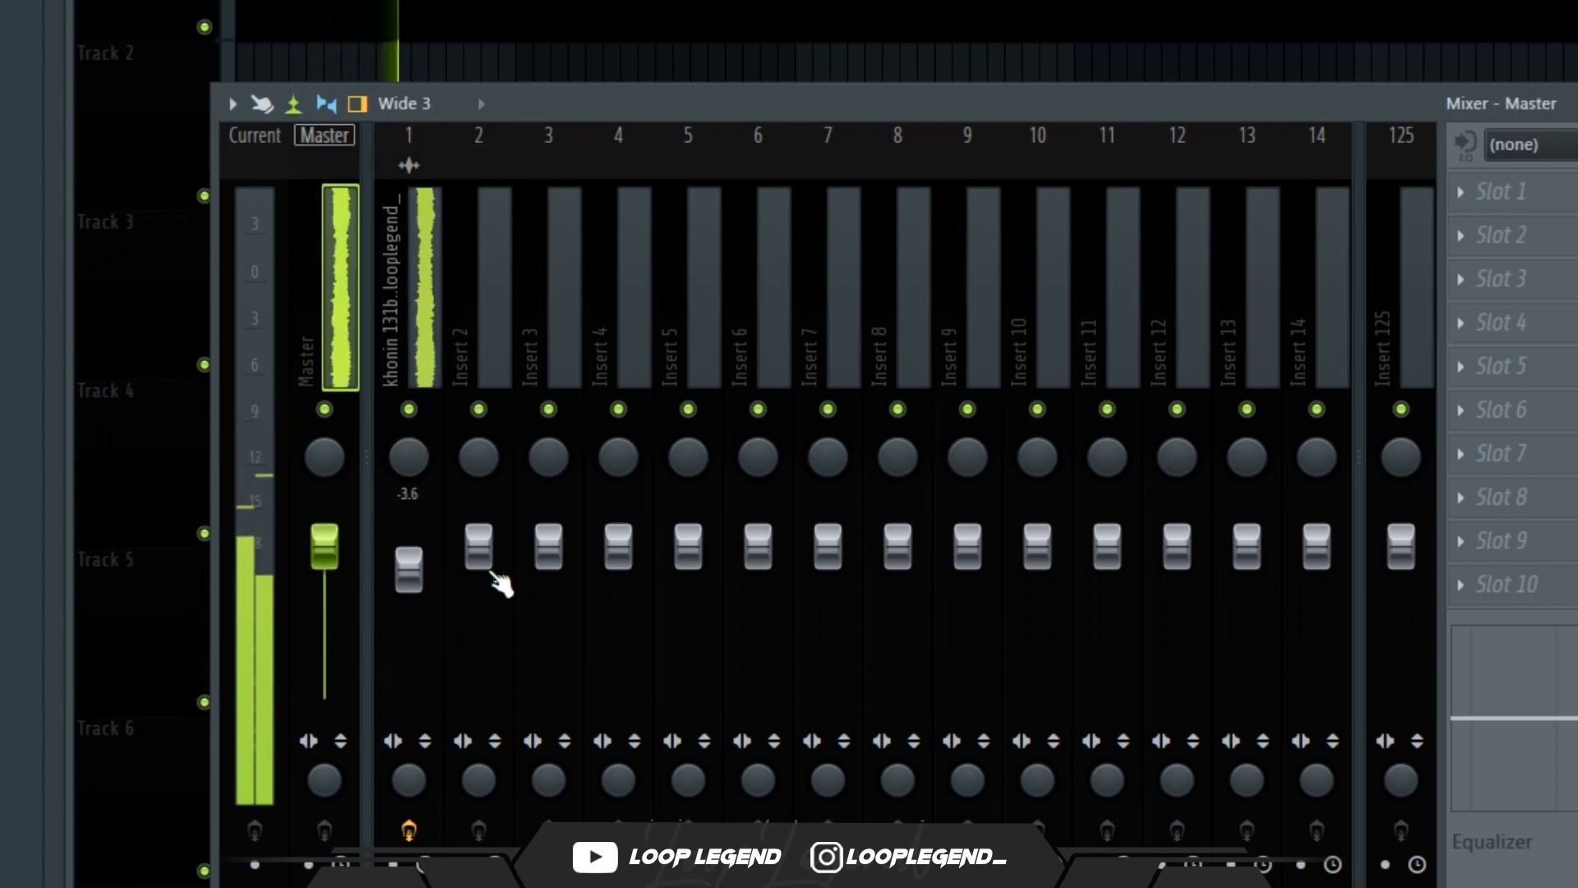
# Add Fruity Soft Clipper to slot 3 of the master track.
pyautogui.click(1561, 281)
pyautogui.click(281, 163)
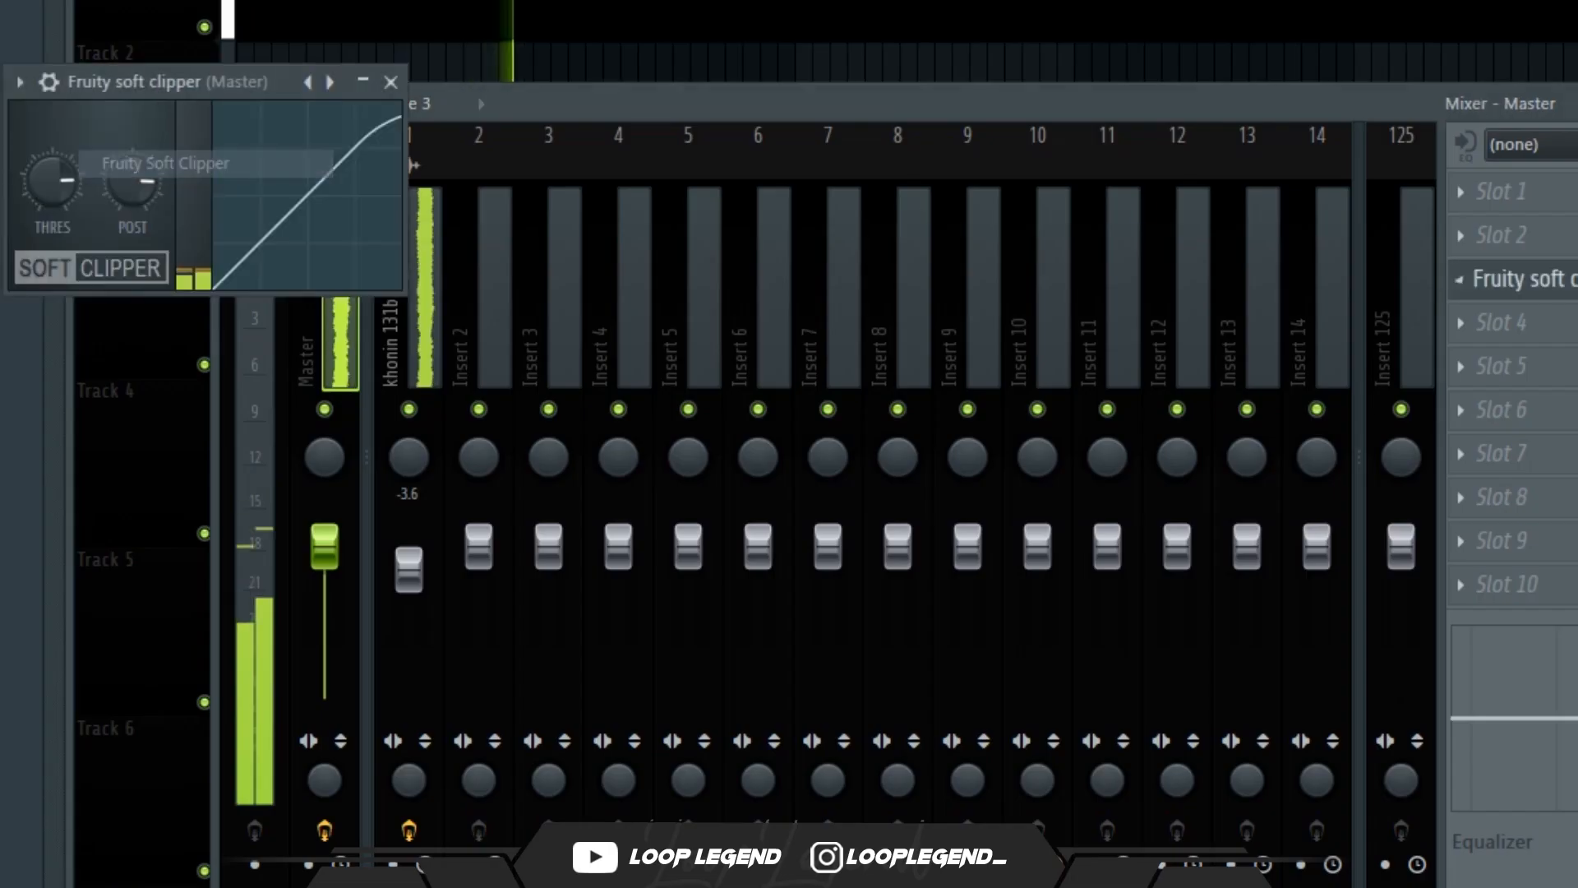
pyautogui.press('F5')
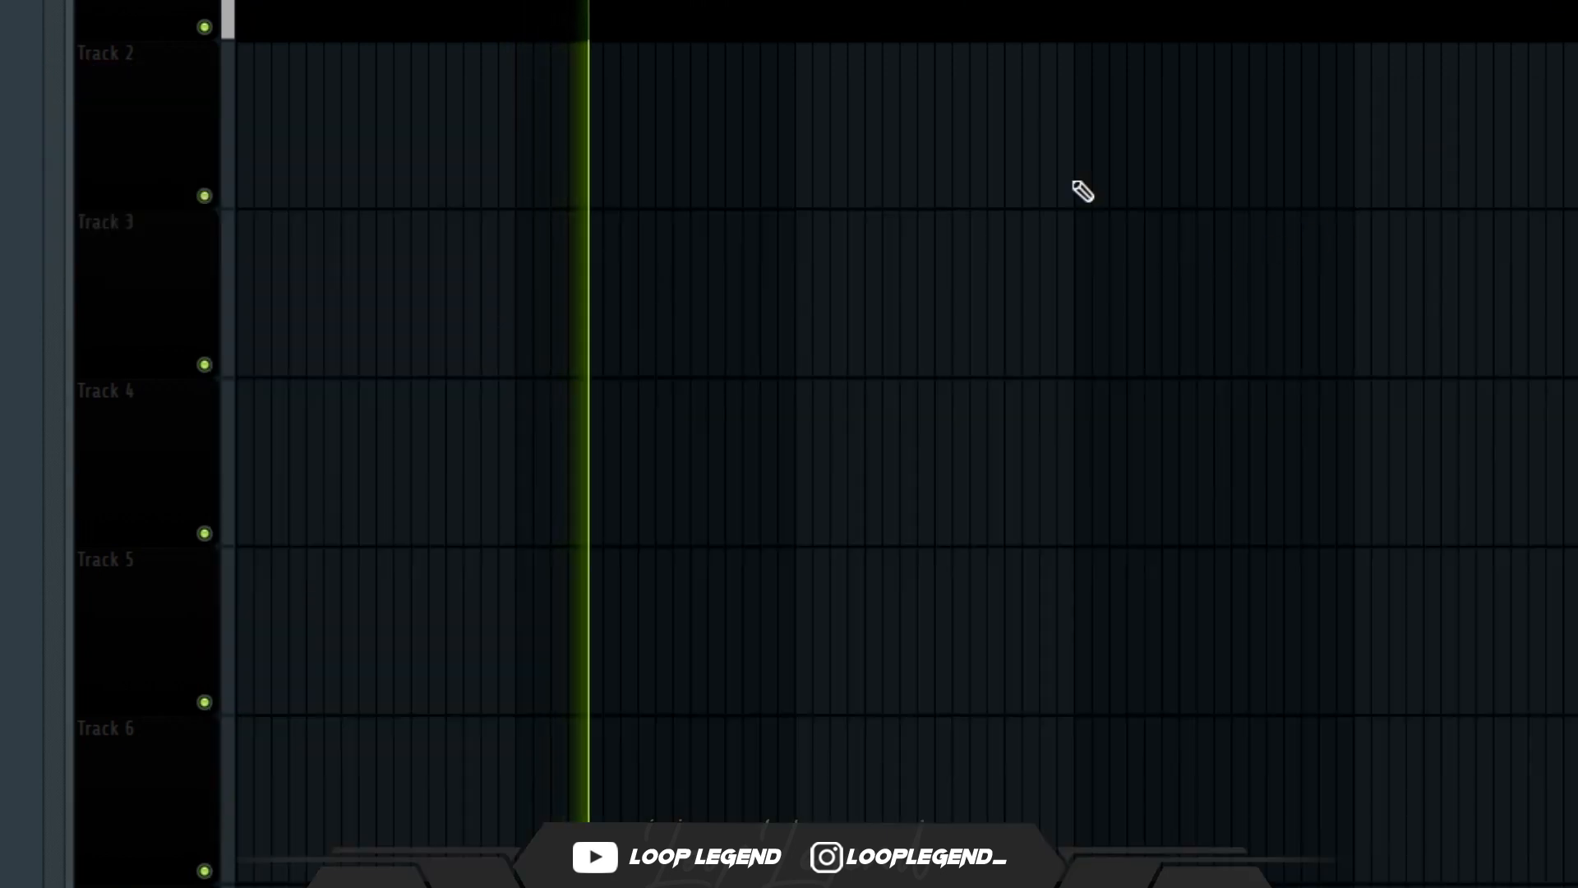
# Place Pattern 1 on Track 2 as an eight-bar clip and duplicate it until it covers all 32 bars.
pyautogui.moveTo(346, 139); pyautogui.dragTo(77, 249)
pyautogui.moveTo(260, 260); pyautogui.dragTo(535, 293)
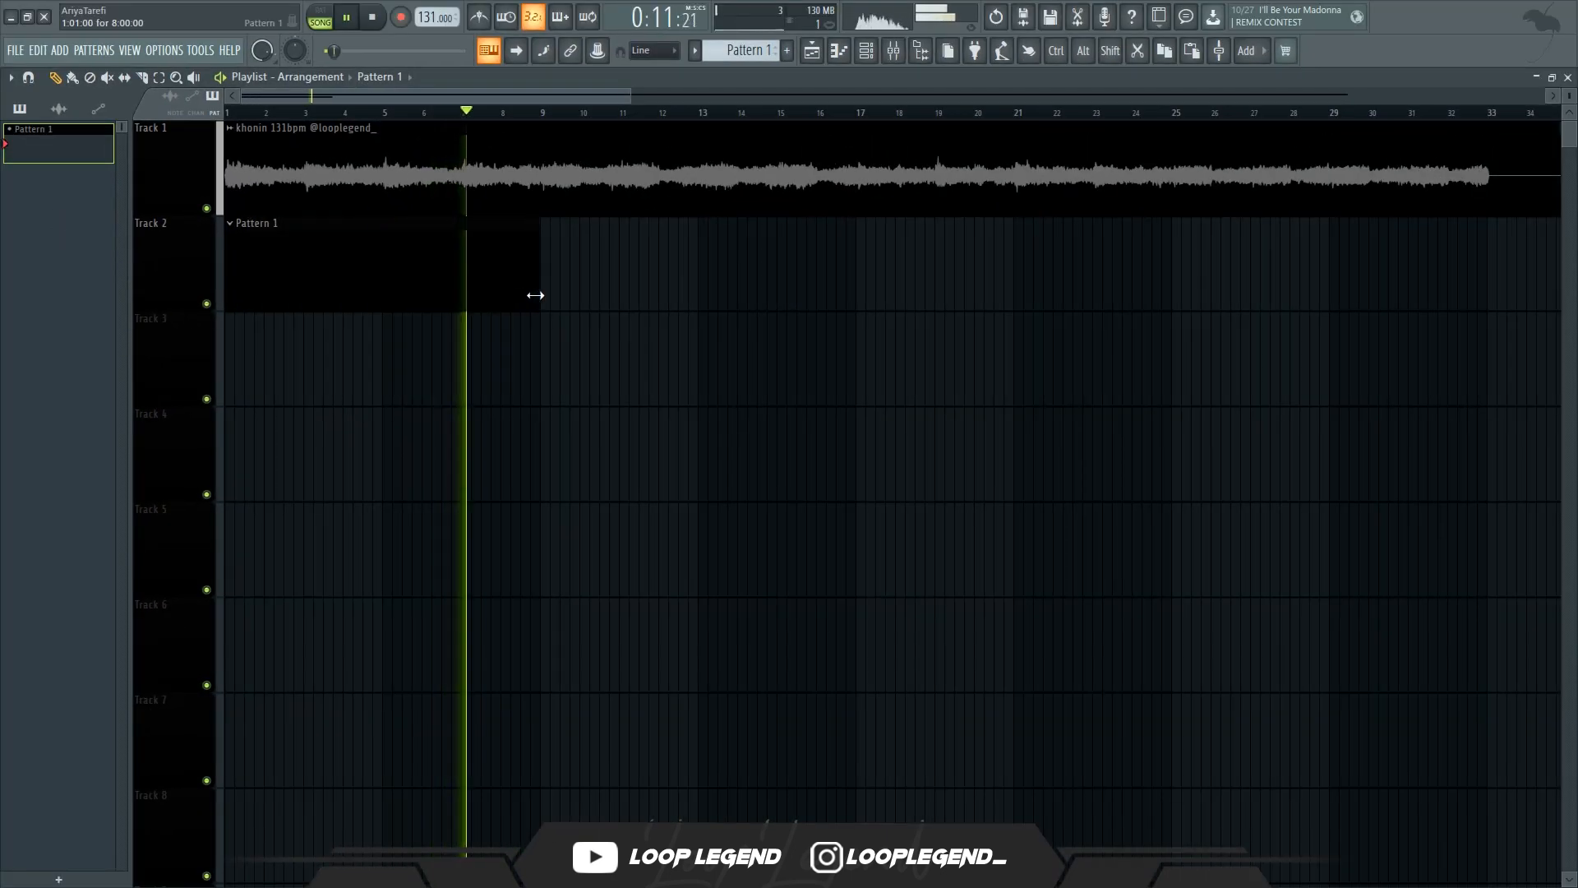
pyautogui.keyDown('ctrl'); pyautogui.click(157, 256); pyautogui.keyUp('ctrl')
pyautogui.hotkey('ctrl', 'b')
pyautogui.keyDown('ctrl'); pyautogui.click(157, 256); pyautogui.keyUp('ctrl')
pyautogui.hotkey('ctrl', 'b')
# Load Hi Hat - [Oh Hey Pyrex] from the Annabella kit in a new channel with the Hi Hat Midi Simple (1) pattern.
pyautogui.press('c')
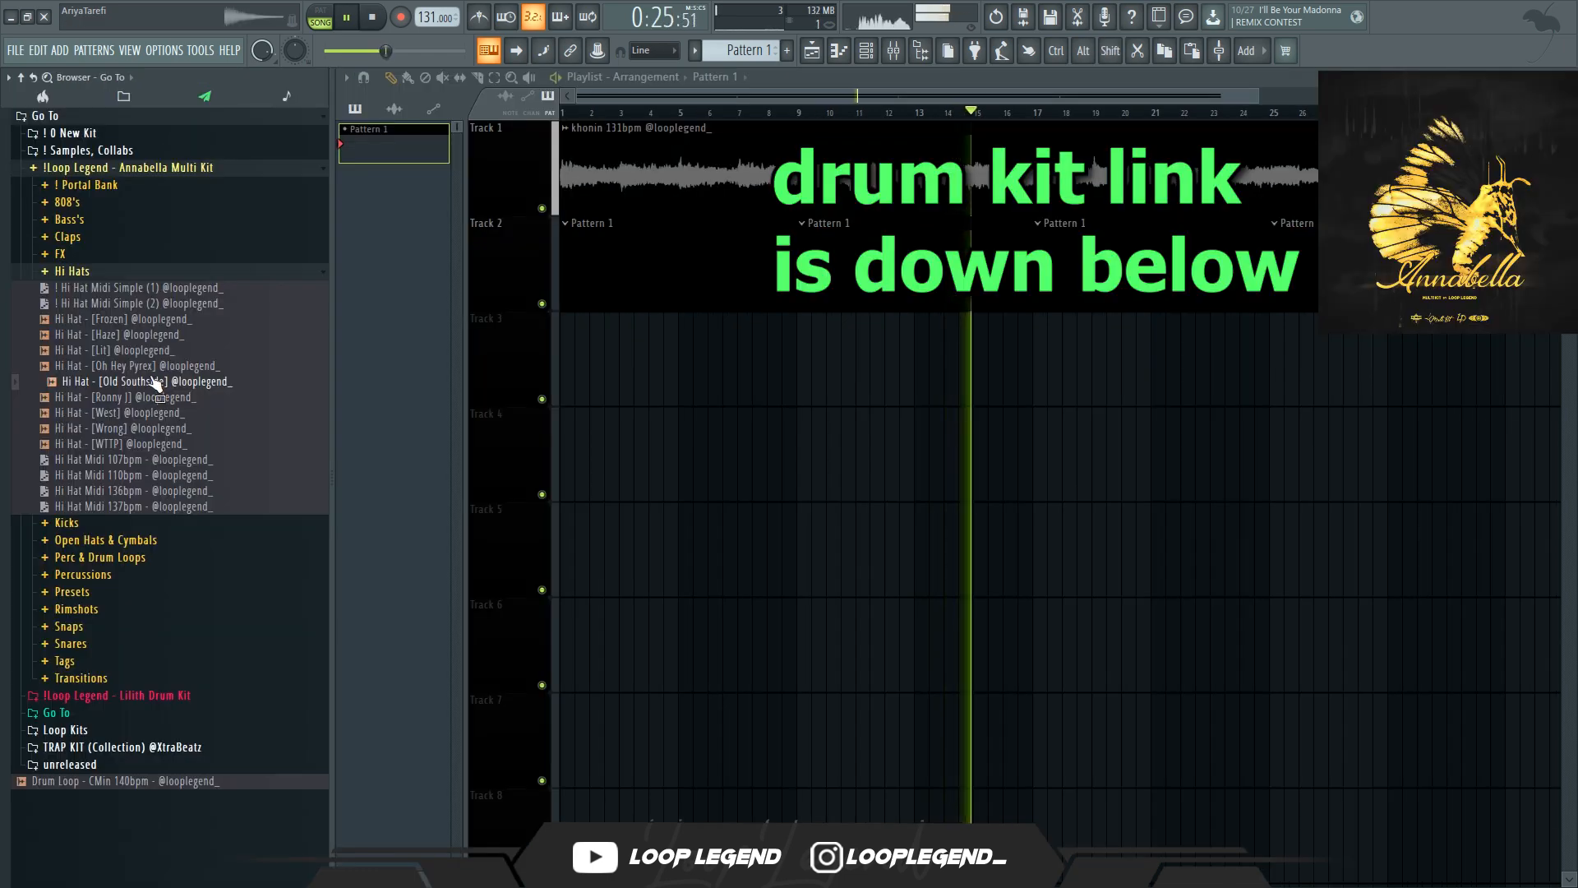
pyautogui.click(156, 366)
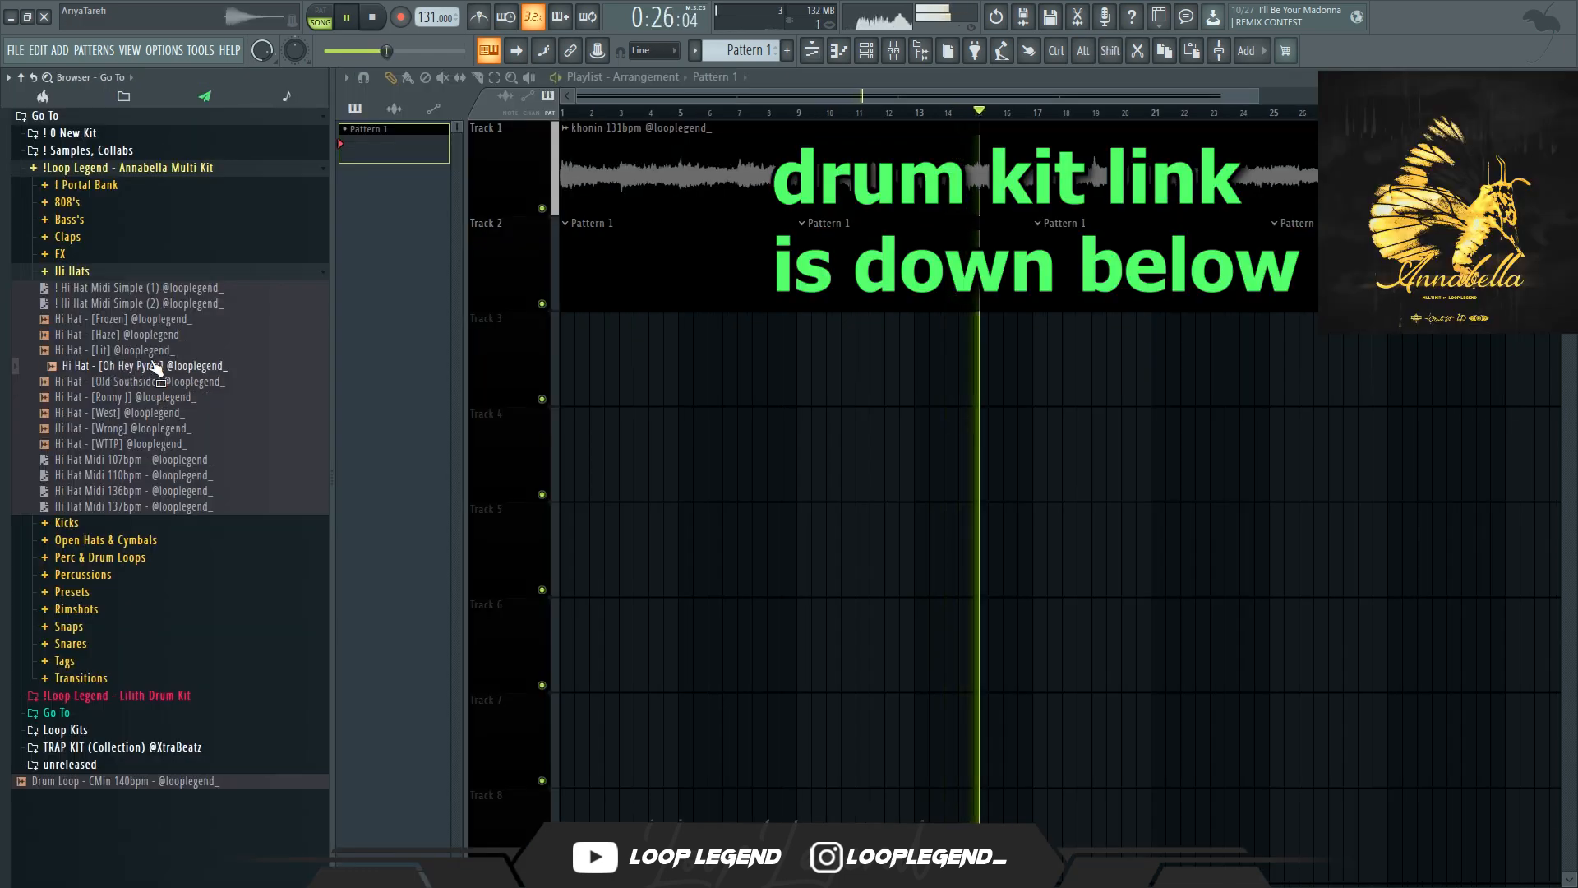
pyautogui.rightClick(155, 368)
pyautogui.click(205, 529)
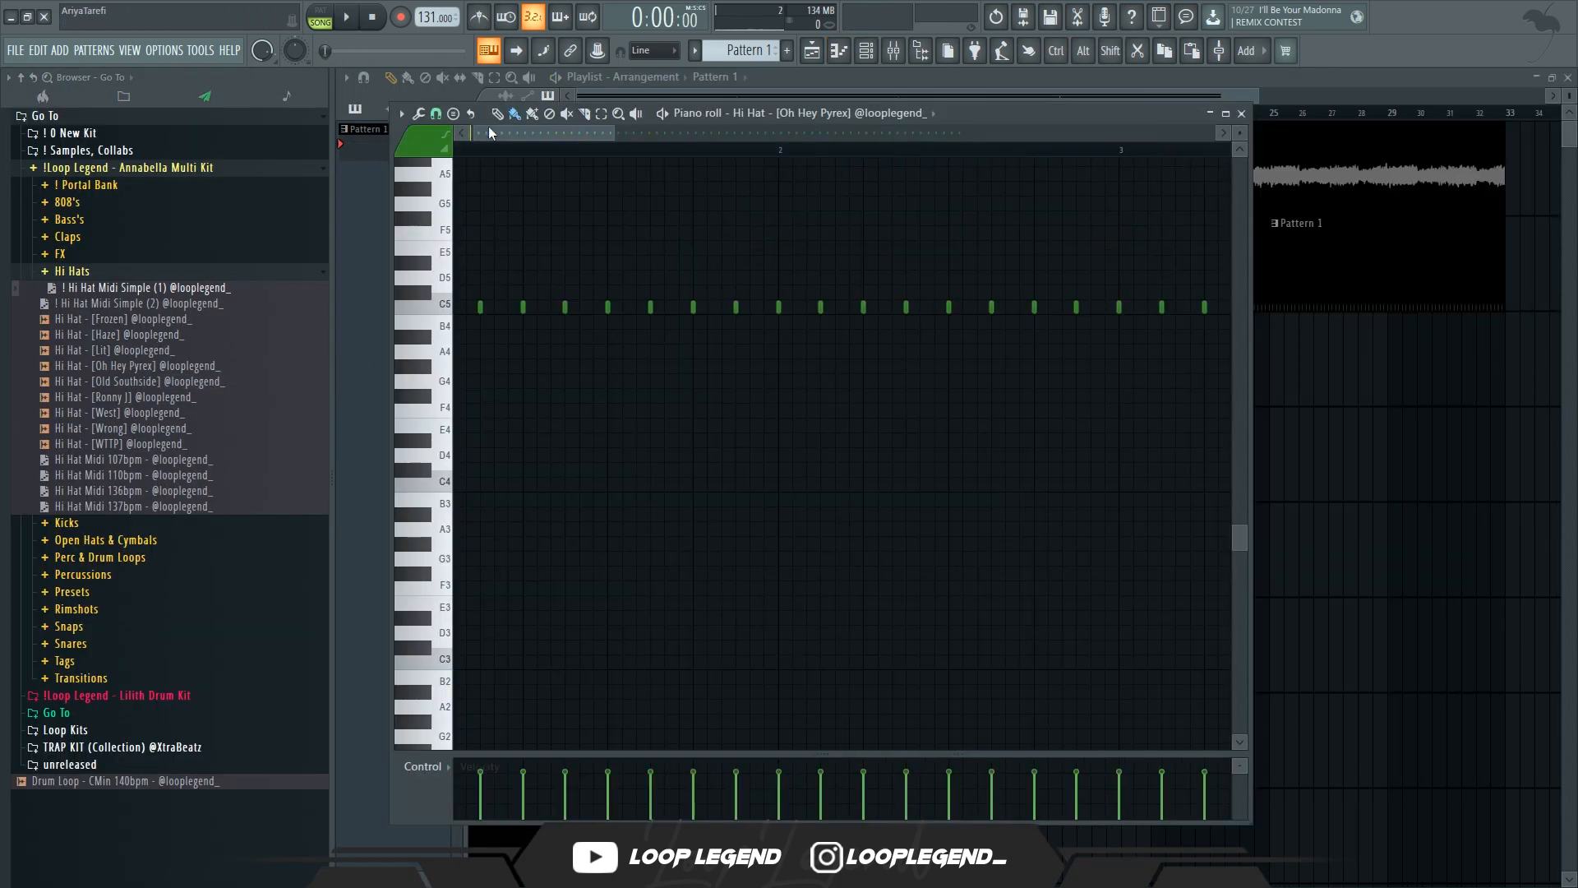
# Paint pitched-down hi-hat rolls at B4 in bar 1, A4 in bar 2 and A#4 in bar 4.
pyautogui.click(436, 114)
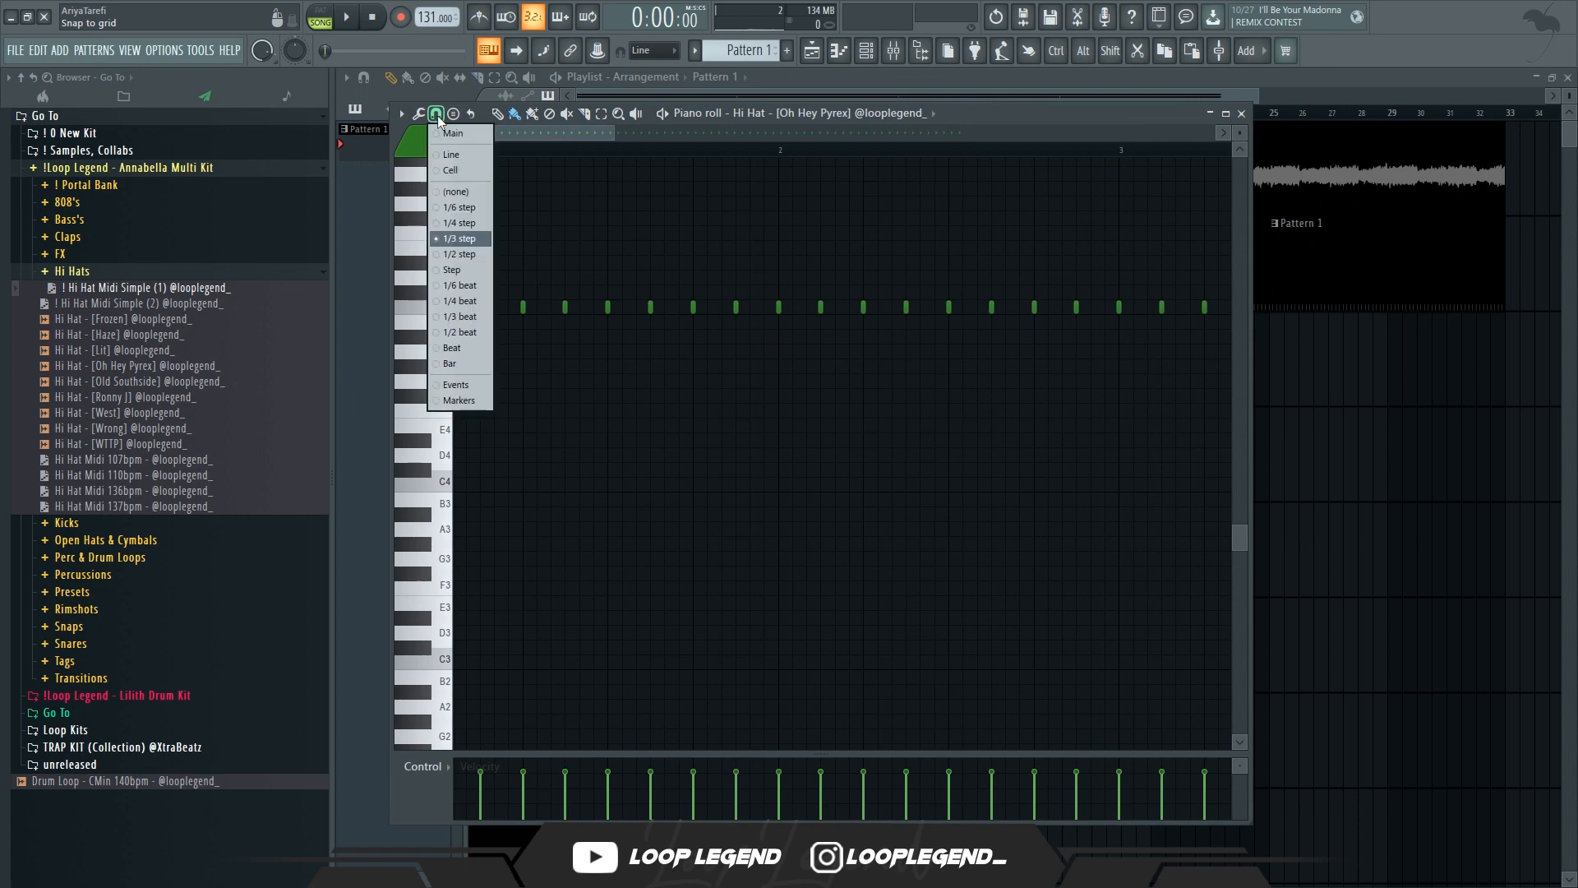
pyautogui.click(461, 254)
pyautogui.moveTo(654, 323); pyautogui.dragTo(669, 325)
pyautogui.scroll(-1, 888, 381)
pyautogui.scroll(2, 852, 351)
pyautogui.moveTo(852, 351); pyautogui.dragTo(906, 353)
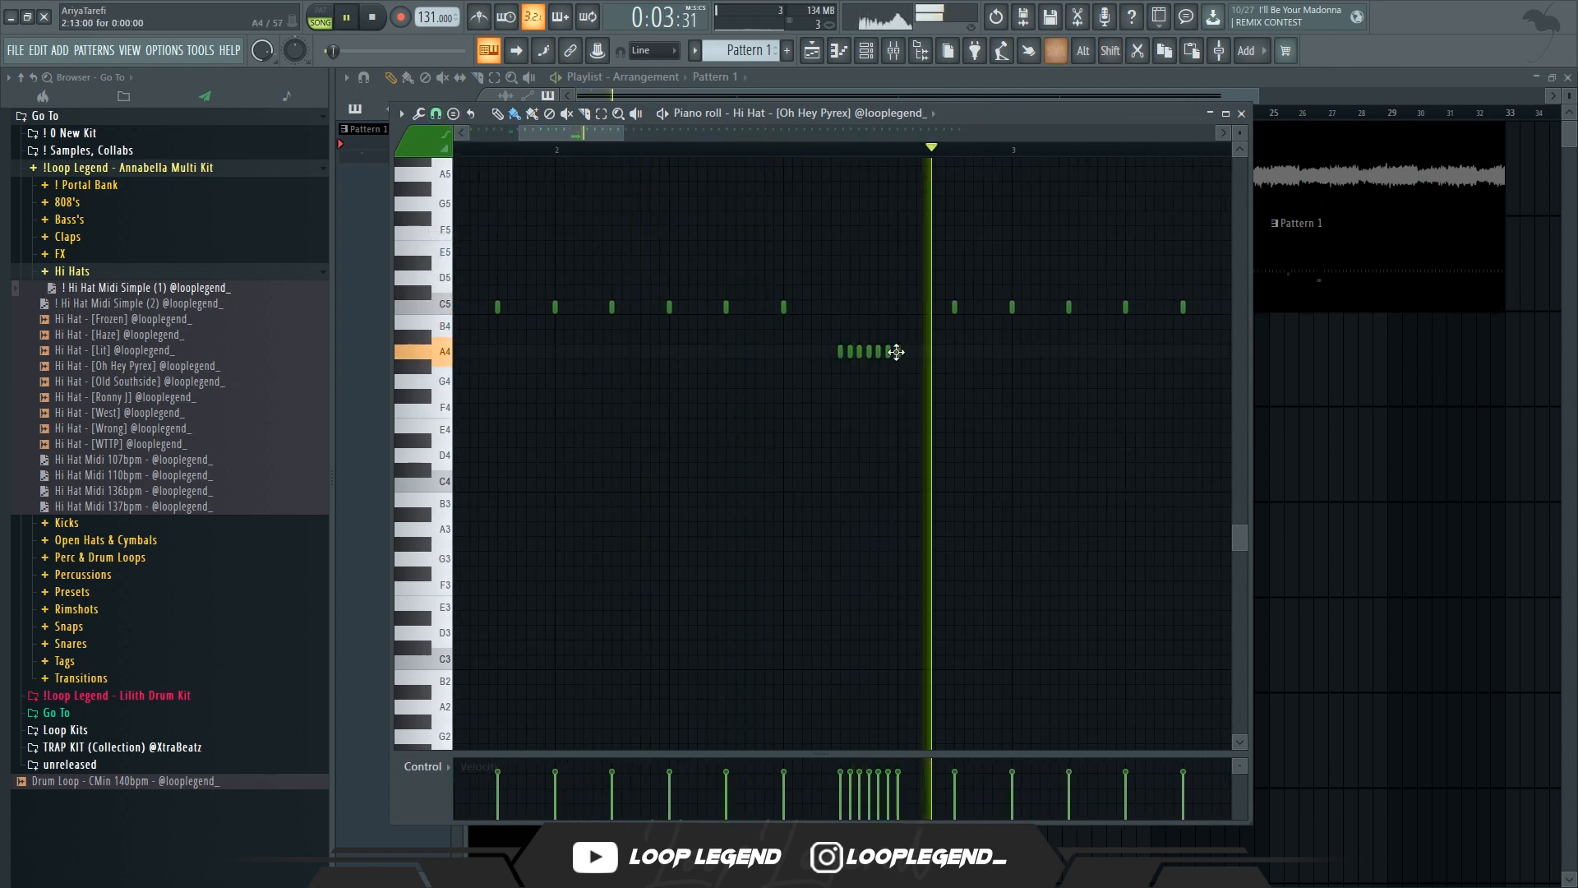
pyautogui.scroll(-3, 900, 363)
pyautogui.scroll(3, 680, 342)
pyautogui.moveTo(680, 342); pyautogui.dragTo(701, 342)
pyautogui.scroll(-2, 680, 338)
# Delete the hi-hat notes past bar 4 and duplicate the four-bar phrase into bars 5 to 8.
pyautogui.moveTo(1060, 258); pyautogui.dragTo(738, 401)
pyautogui.press('Delete')
pyautogui.hotkey('ctrl', 'a')
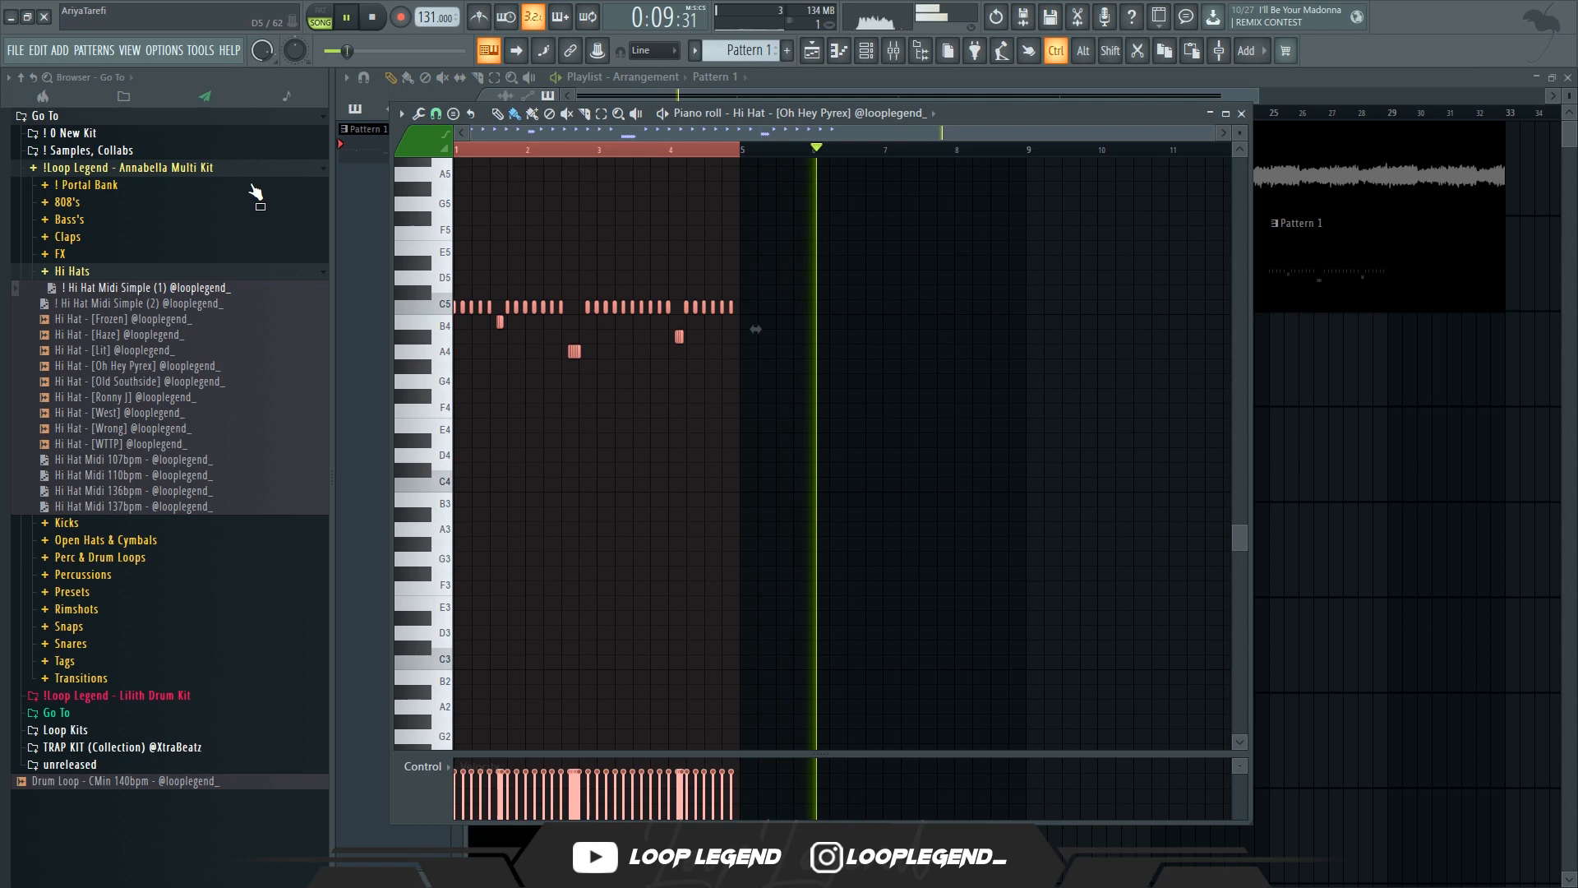
pyautogui.hotkey('ctrl', 'b')
# Lower the velocity of the pitched hi-hat rolls and add a run of C5 notes at 1/6-beat spacing in bar 2.
pyautogui.click(442, 116)
pyautogui.click(457, 286)
pyautogui.hotkey('ctrl', 'd')
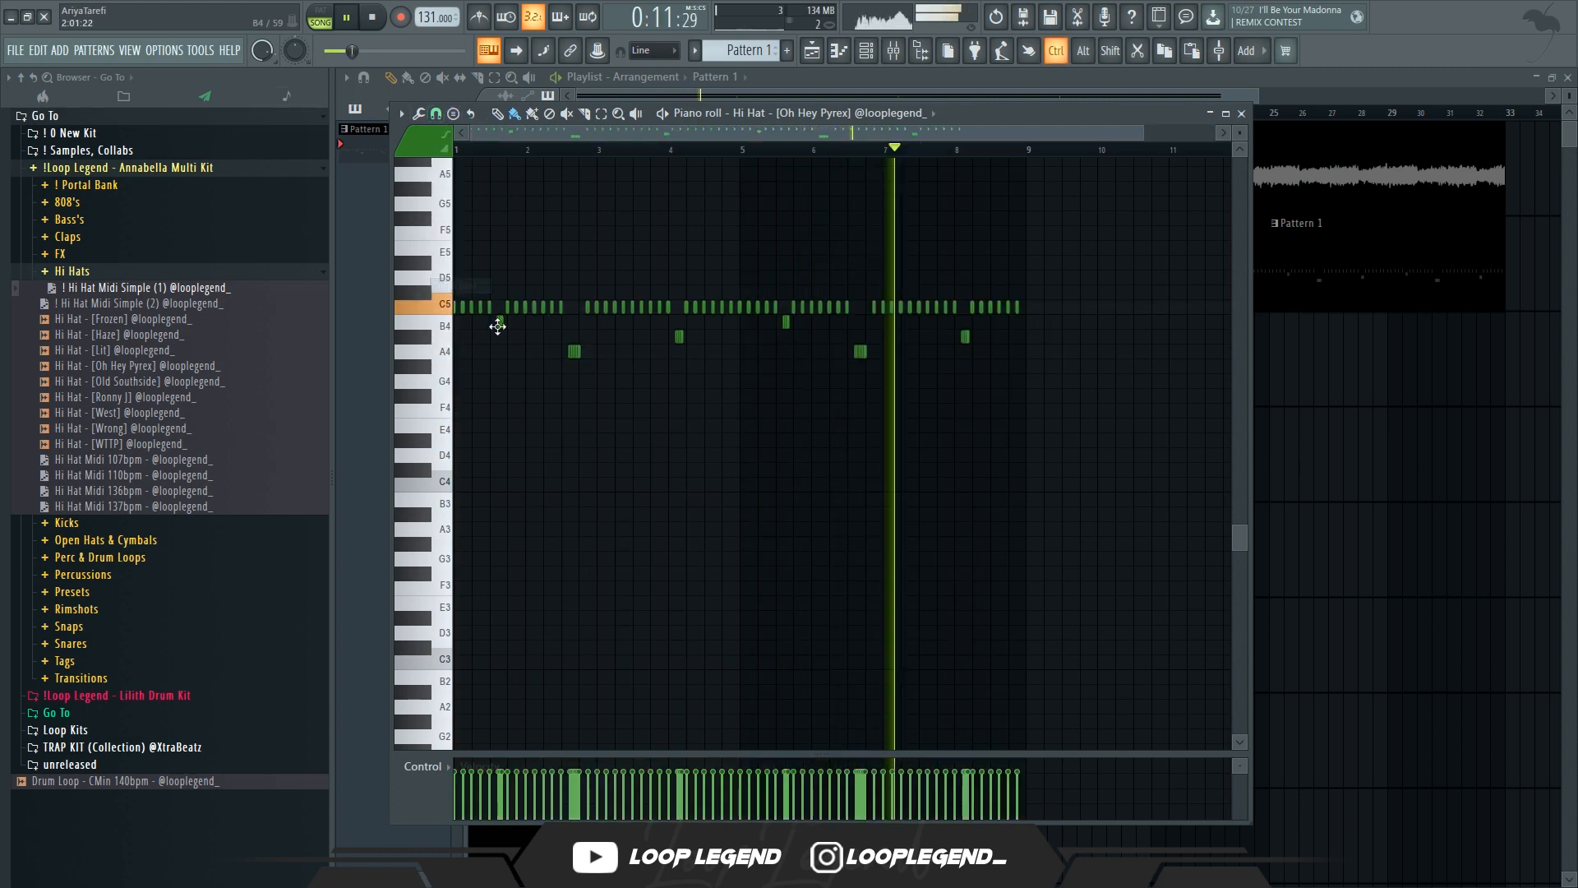
pyautogui.moveTo(436, 324); pyautogui.dragTo(438, 395)
pyautogui.scroll(-2, 587, 409)
pyautogui.scroll(3, 515, 369)
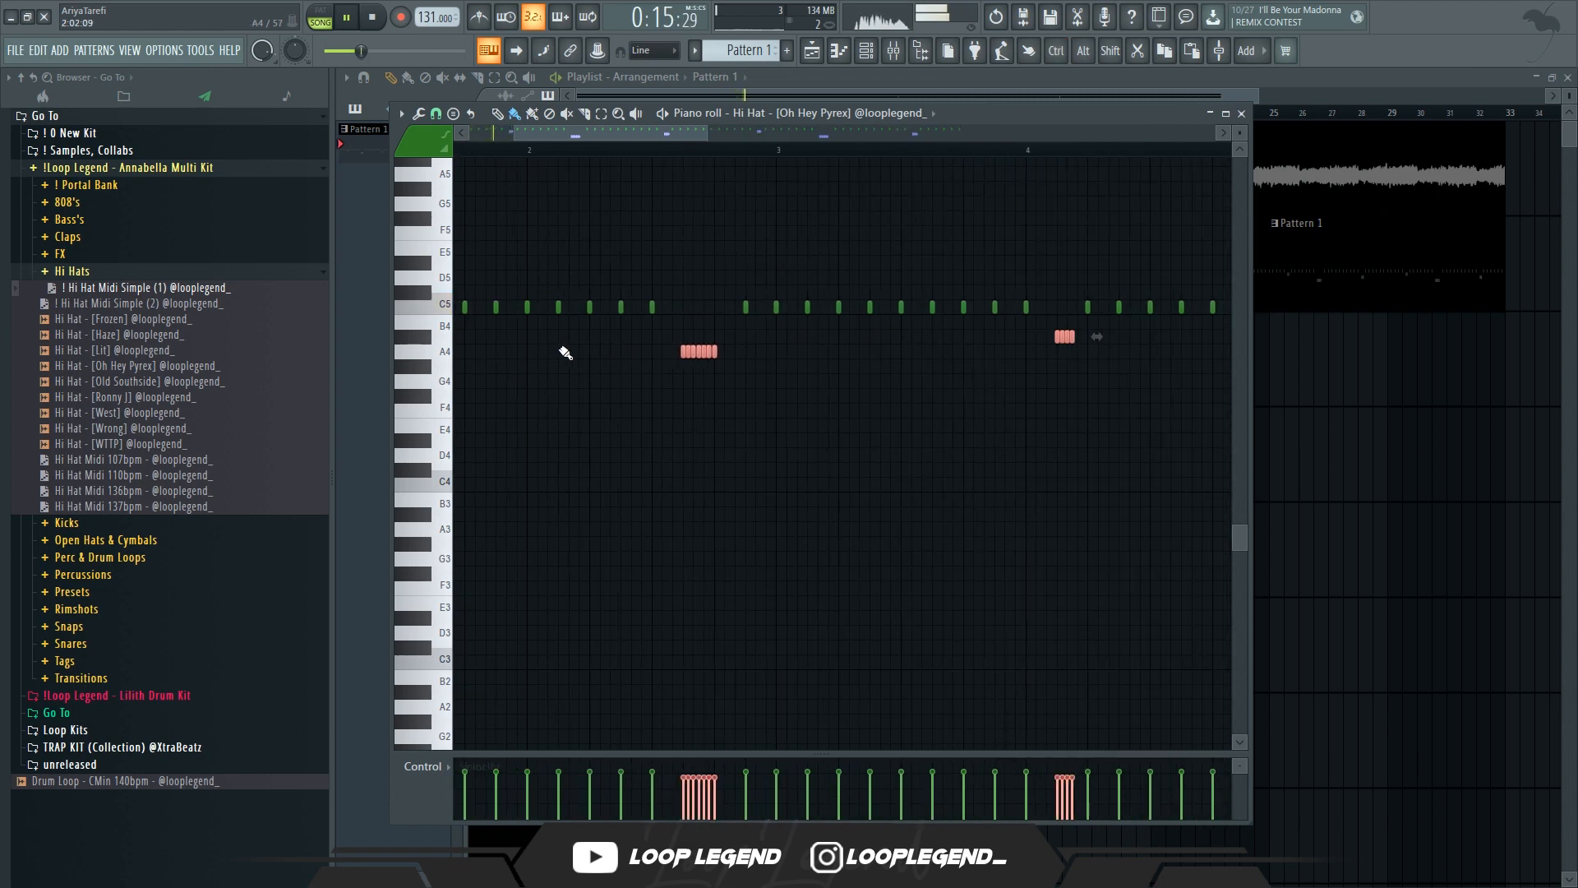
pyautogui.scroll(2, 564, 352)
pyautogui.hotkey('ctrl', 'd')
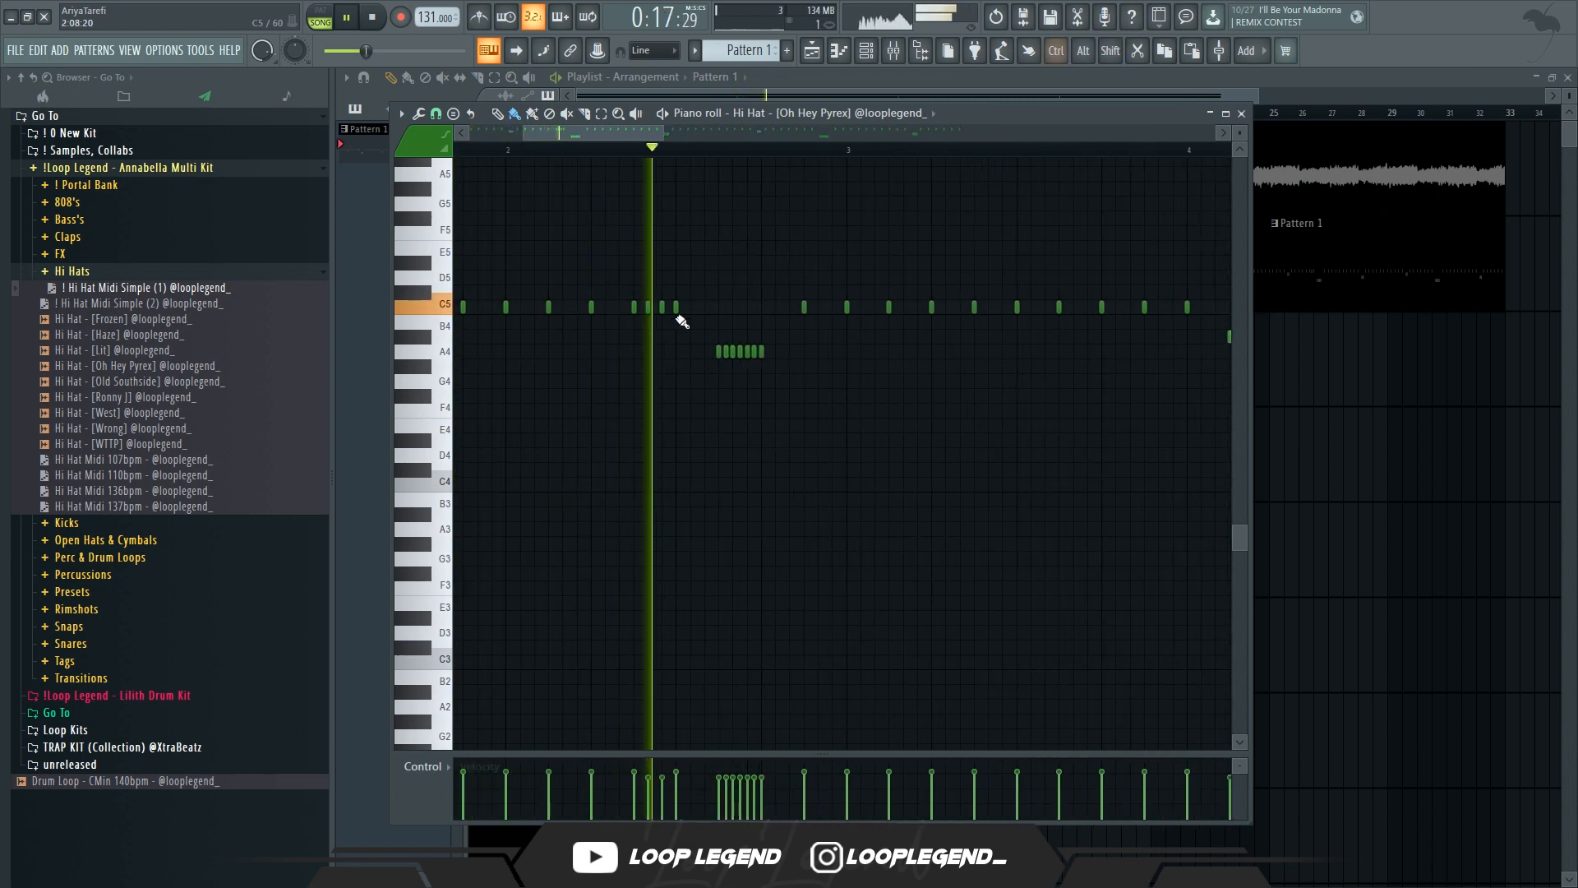
# Paint a B4 hi-hat roll at 1/6-beat spacing at the end of bar 4 with steadily rising velocities.
pyautogui.scroll(-3, 670, 314)
pyautogui.scroll(4, 898, 345)
pyautogui.hscroll(2, 857, 331)
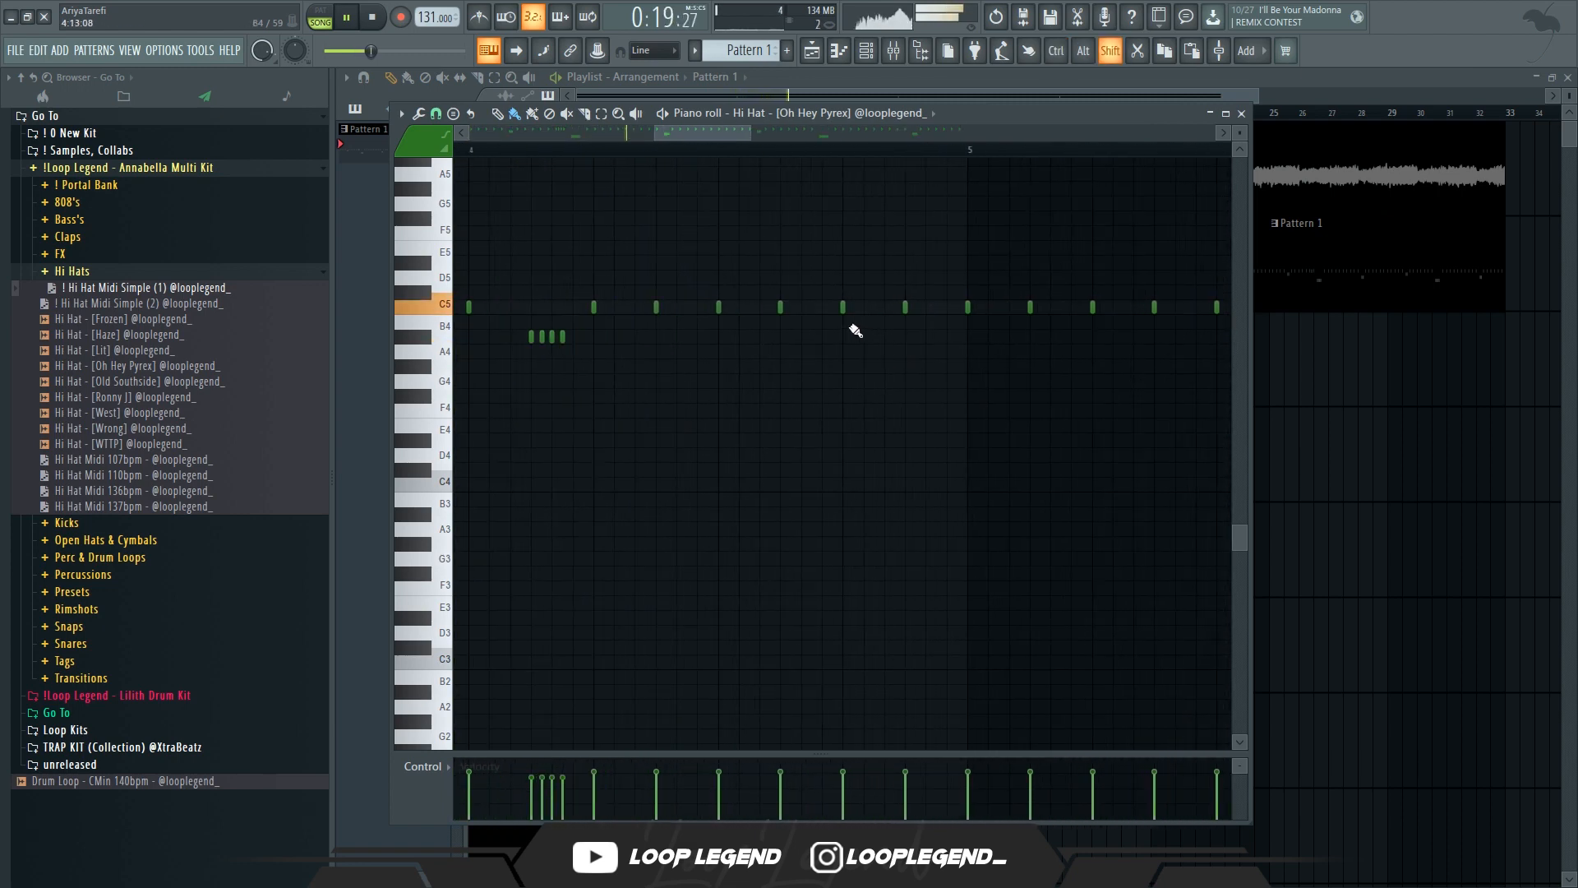
pyautogui.moveTo(962, 749); pyautogui.dragTo(968, 384)
pyautogui.moveTo(954, 518); pyautogui.dragTo(830, 652)
# Add a descending 1/6-beat hi-hat run in bar 7, going from E5 through D#5 to C5.
pyautogui.hscroll(6, 840, 254)
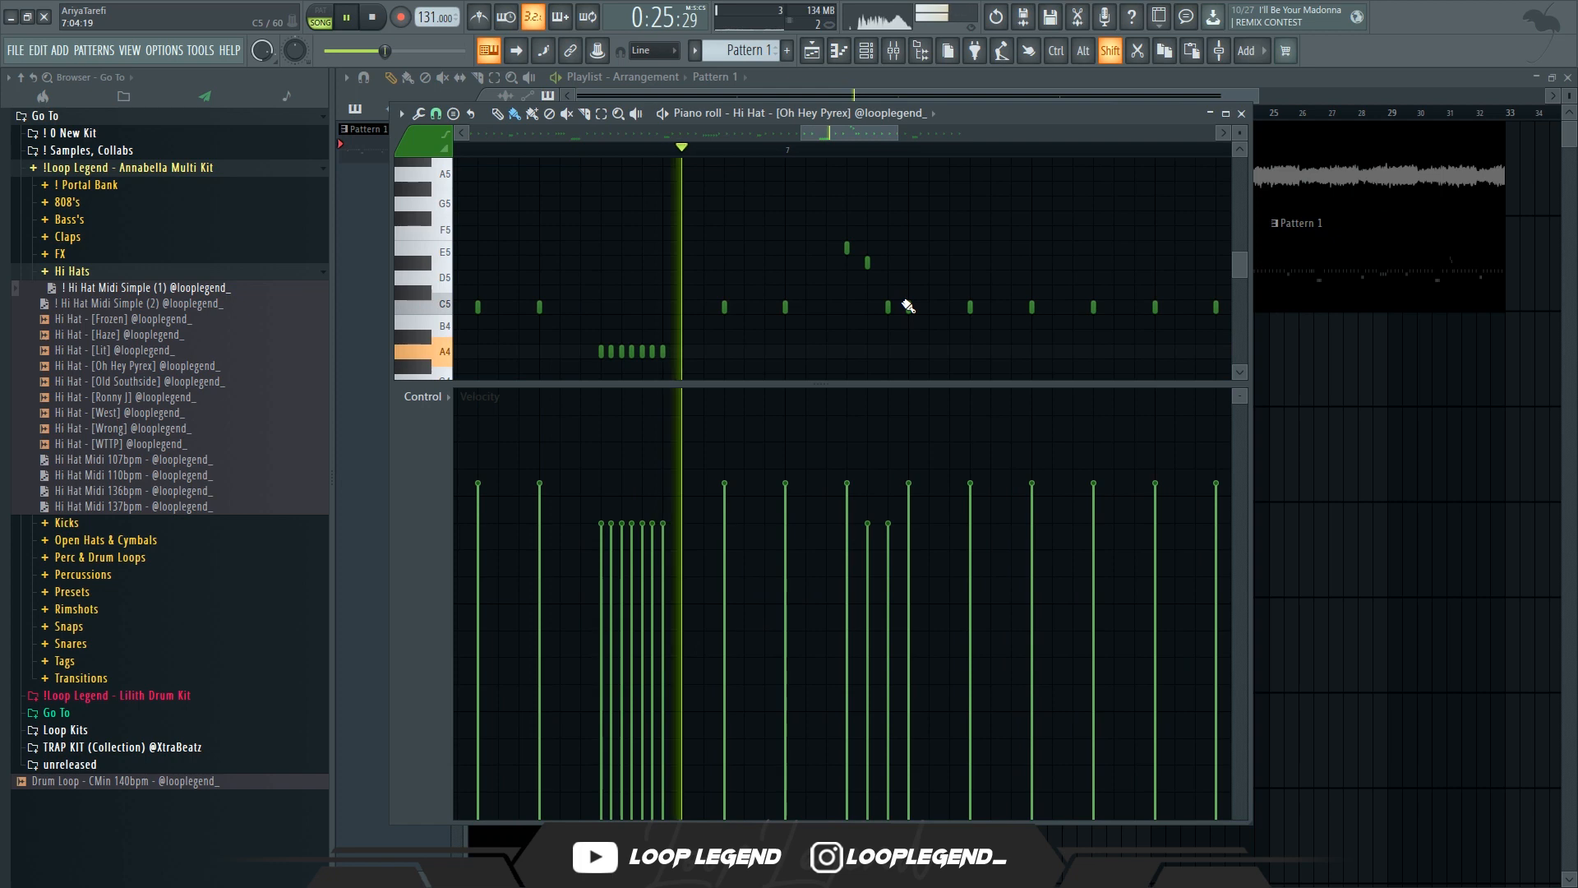
pyautogui.scroll(-4, 909, 345)
pyautogui.scroll(4, 1049, 335)
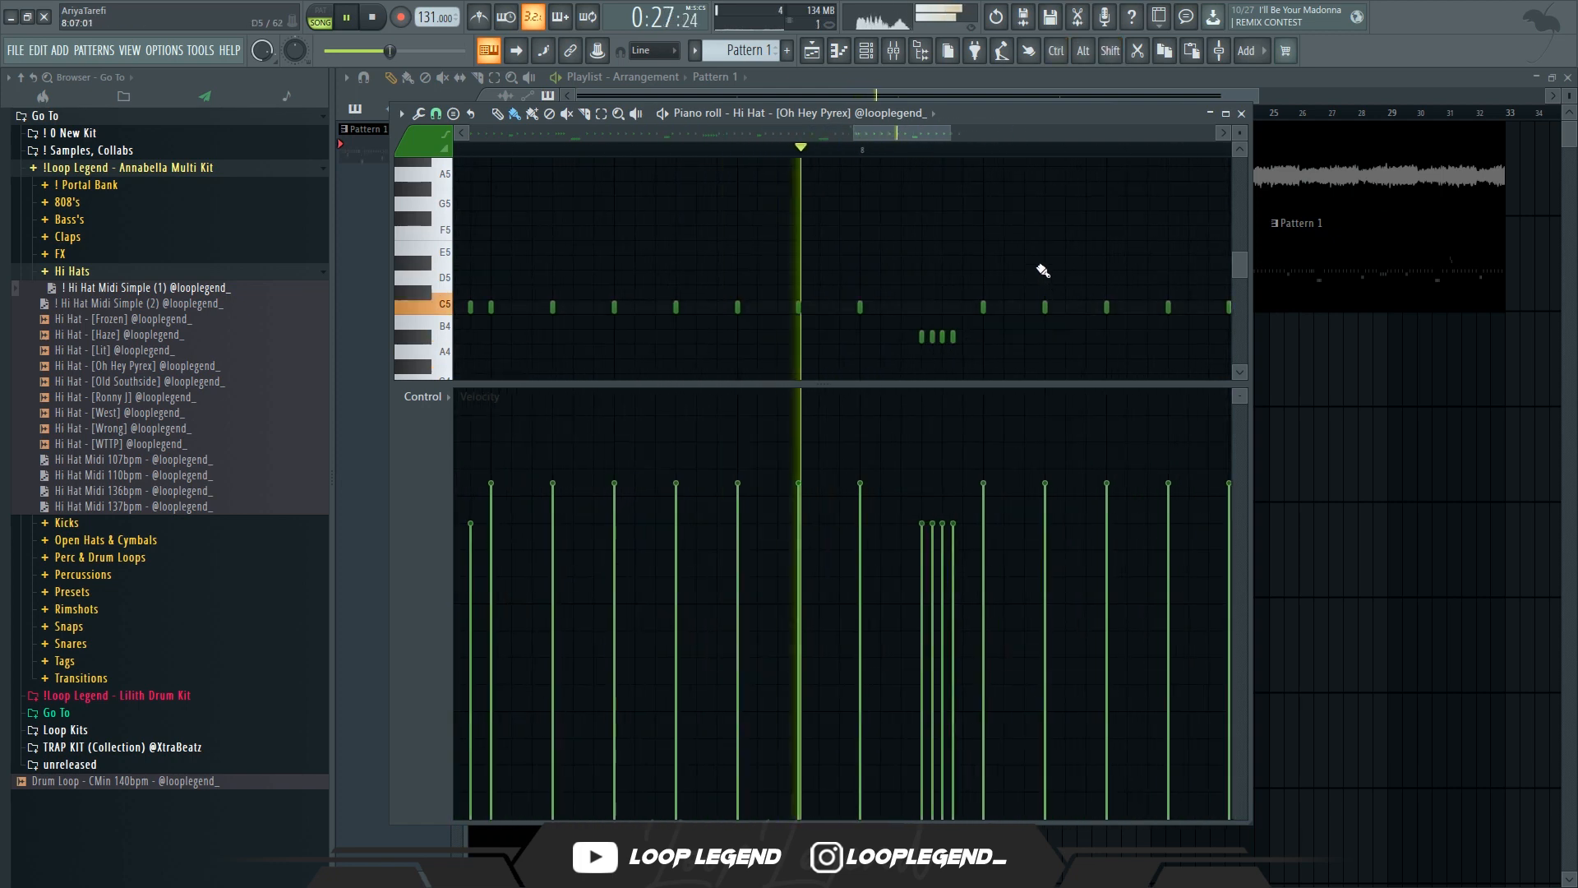
# Try two E5 accent notes in the hi-hat line of bar 8.
pyautogui.click(1004, 247)
pyautogui.click(1067, 248)
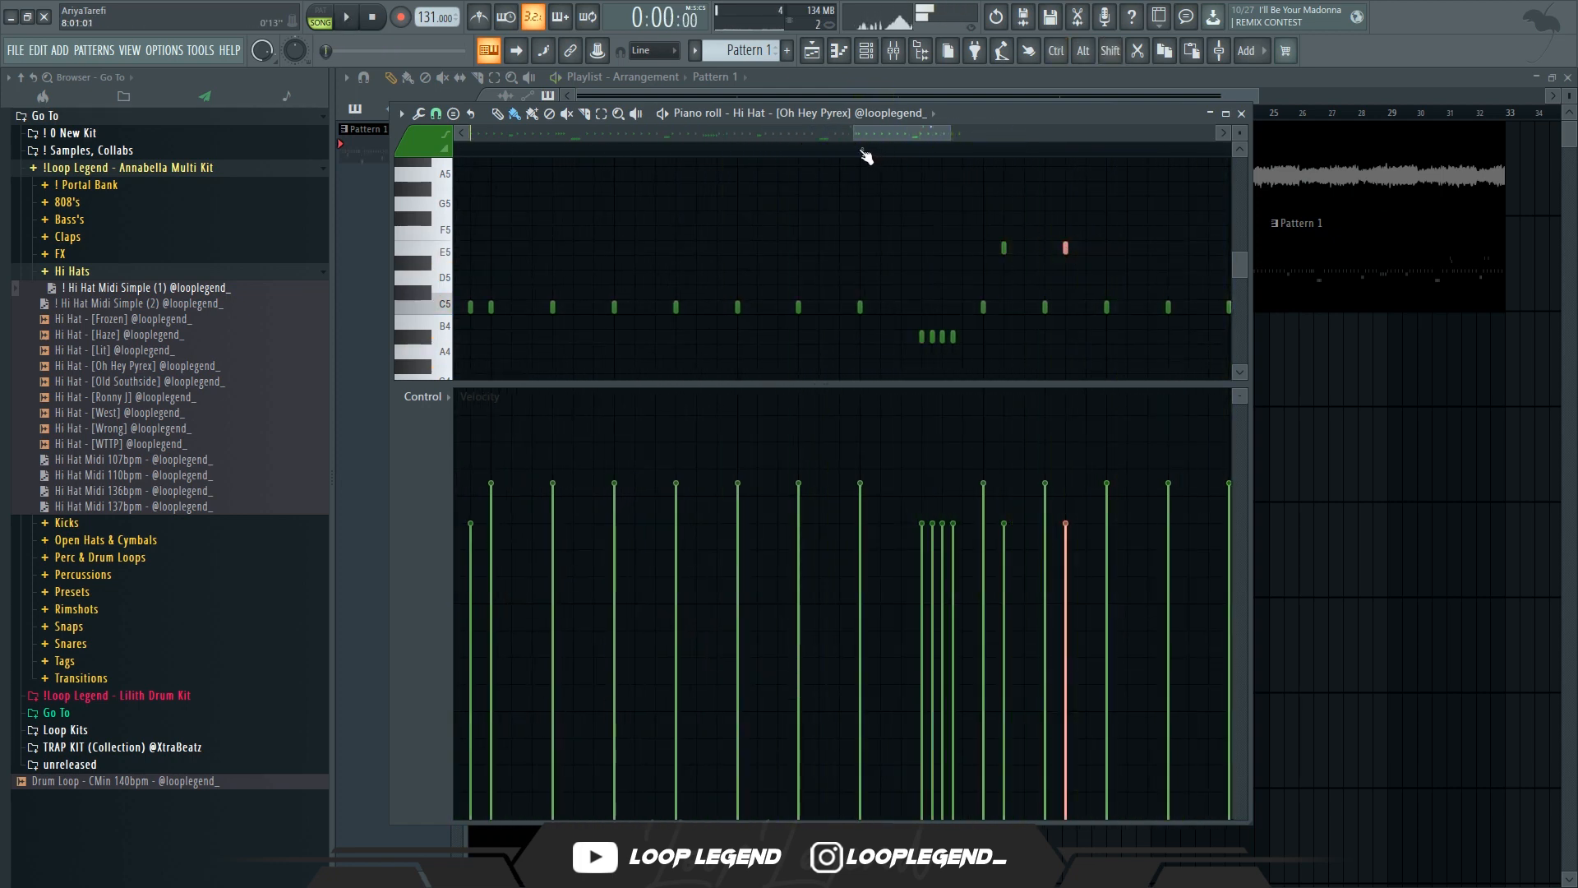
pyautogui.scroll(5, 812, 201)
pyautogui.rightClick(864, 244)
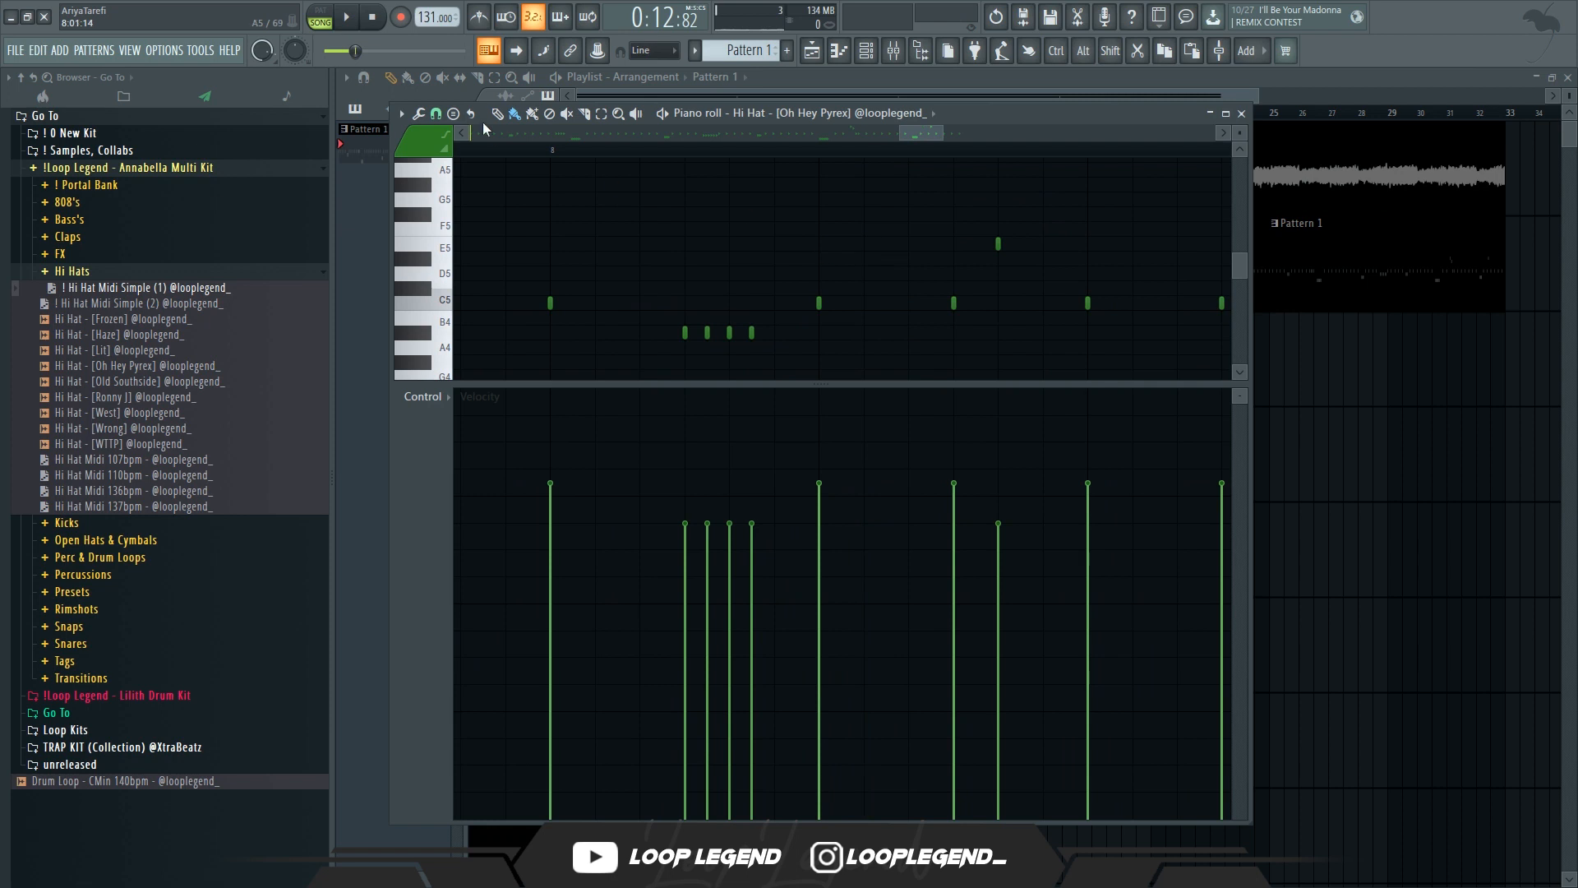
# Replace the hi-hats in the rest of bar 8 with D#5 notes on a 1/3-beat grid, leaving gaps between the first three.
pyautogui.click(436, 115)
pyautogui.click(462, 315)
pyautogui.scroll(-3, 1093, 254)
pyautogui.moveTo(1165, 222)
pyautogui.mouseDown()
pyautogui.moveTo(1143, 251)
pyautogui.moveTo(942, 324)
pyautogui.mouseUp()
pyautogui.press('Delete')
pyautogui.scroll(4, 973, 288)
pyautogui.moveTo(929, 259); pyautogui.dragTo(1224, 261)
pyautogui.scroll(-1, 804, 253)
pyautogui.moveTo(787, 239); pyautogui.dragTo(764, 268)
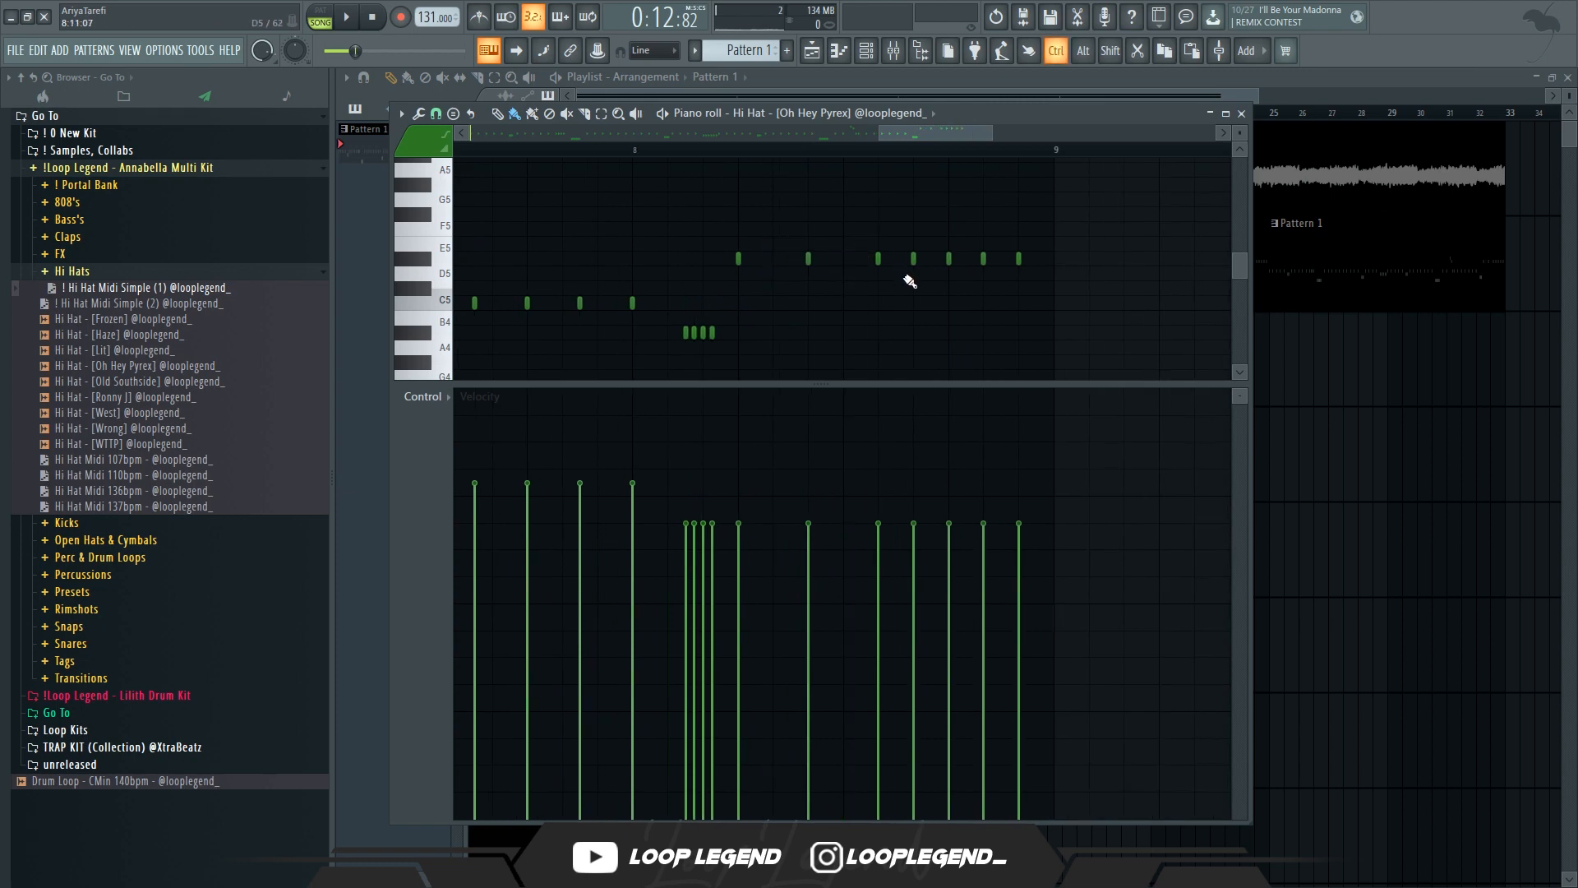
# Paint a 1/4-step B4 roll with rising velocity before bar 8's D#5 notes and transpose it up two semitones.
pyautogui.press('space')
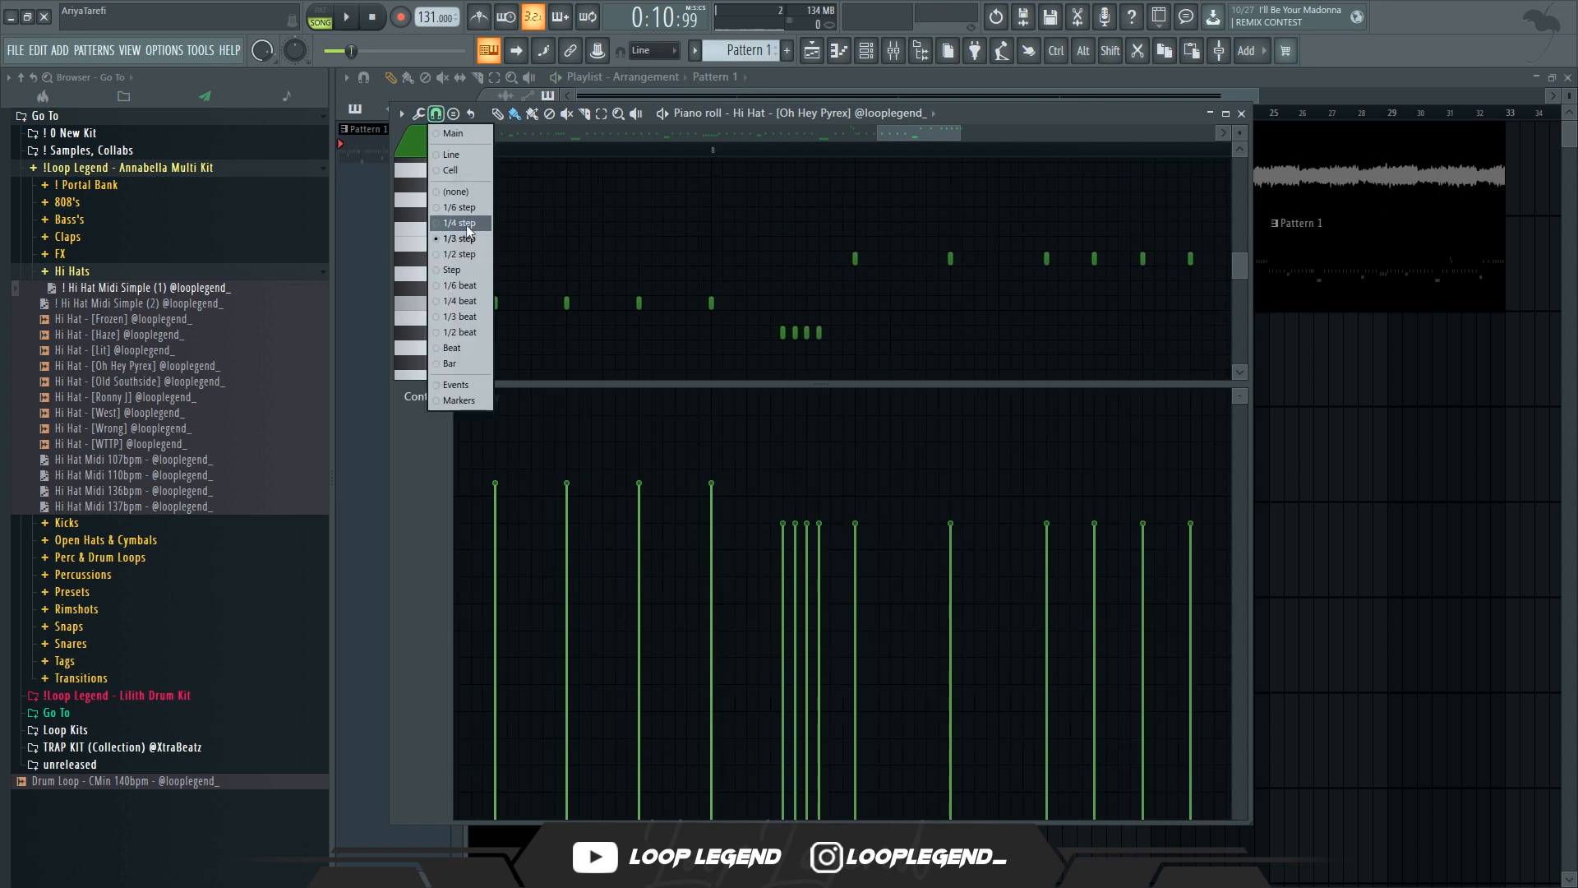
pyautogui.click(456, 223)
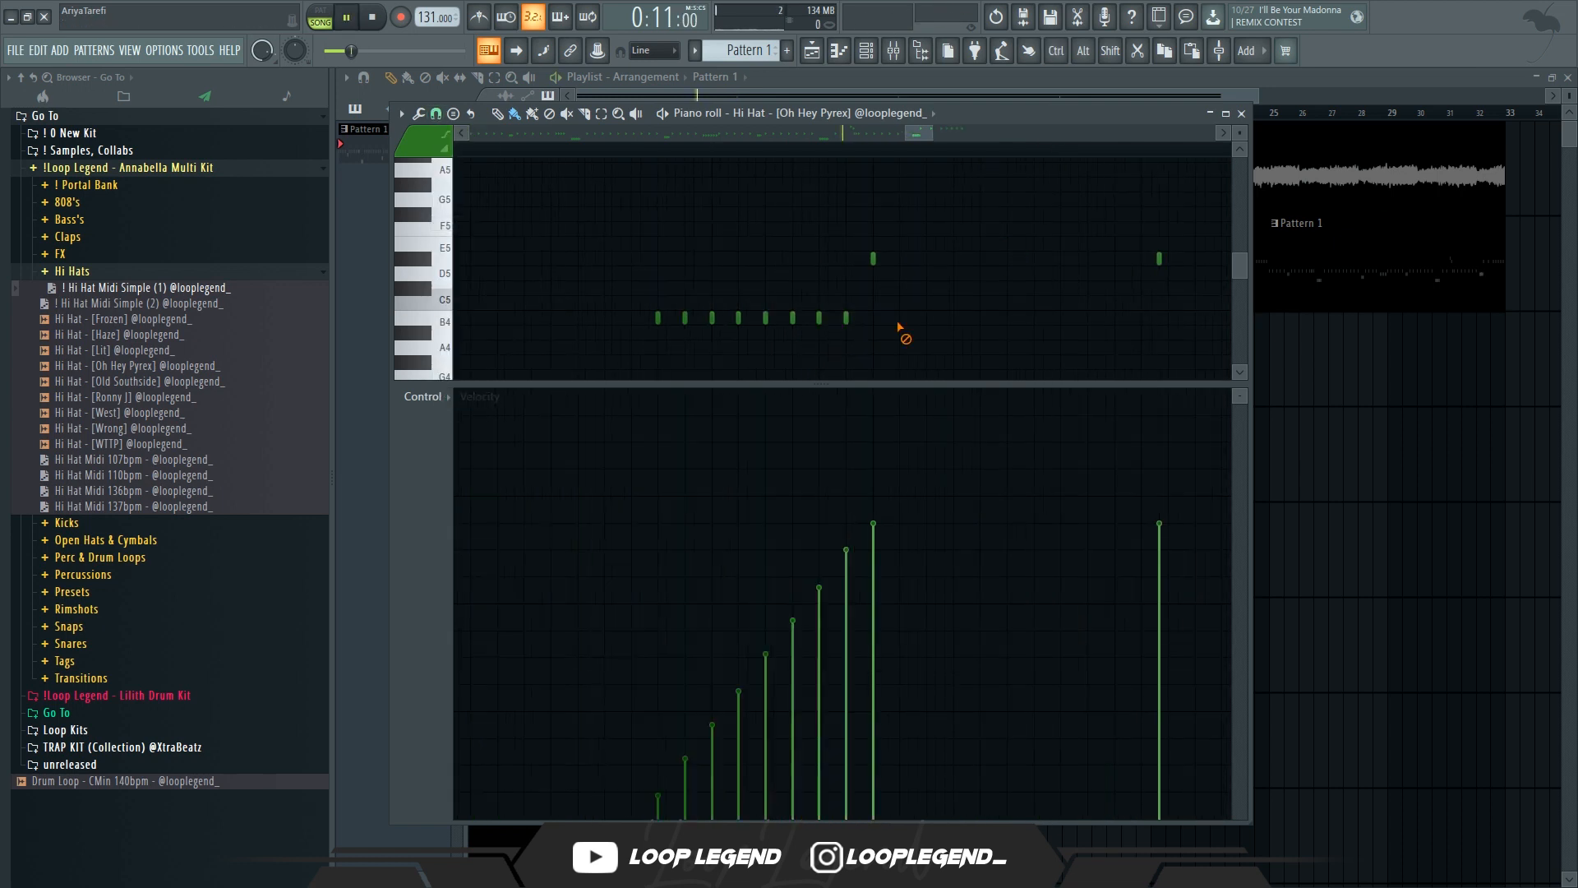
pyautogui.moveTo(894, 284); pyautogui.dragTo(642, 356)
pyautogui.hotkey('shift', 'Up')
pyautogui.hotkey('shift', 'Up')
pyautogui.scroll(-4, 659, 299)
pyautogui.scroll(3, 633, 293)
pyautogui.press('space')
# Extend the C#5 roll back to the start of bar 8 and ramp its velocities upward across the whole roll.
pyautogui.moveTo(699, 288); pyautogui.dragTo(850, 291)
pyautogui.moveTo(857, 524); pyautogui.dragTo(534, 798)
pyautogui.press('space')
pyautogui.rightClick(543, 289)
pyautogui.scroll(-4, 617, 283)
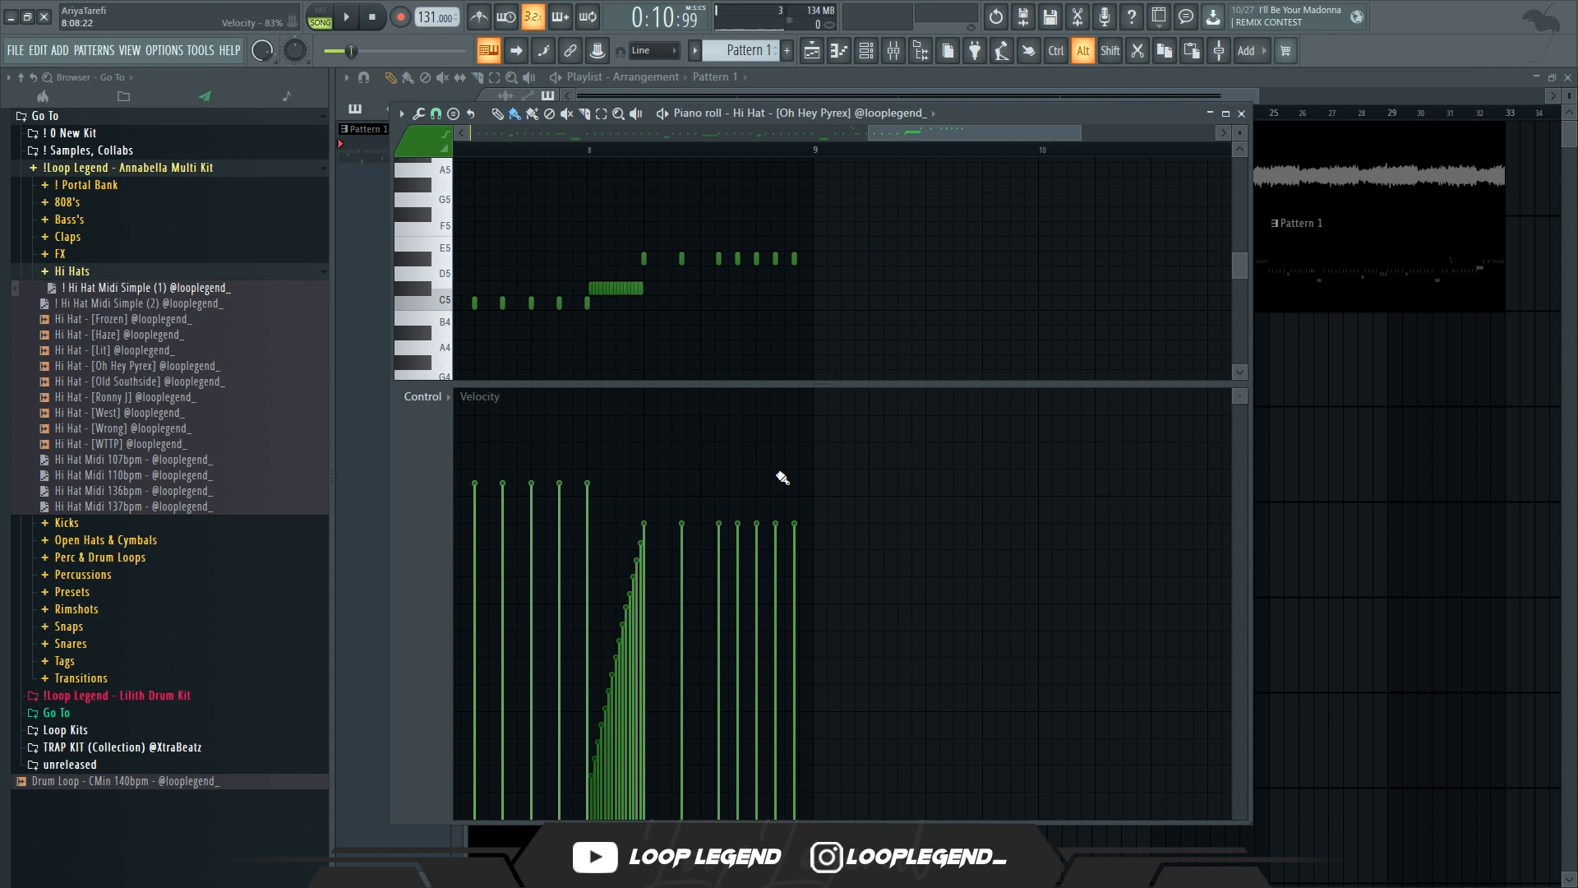
# Level the D#5 notes in bar 8 to full hi-hat velocity and lower every second one for a human accent.
pyautogui.press('space')
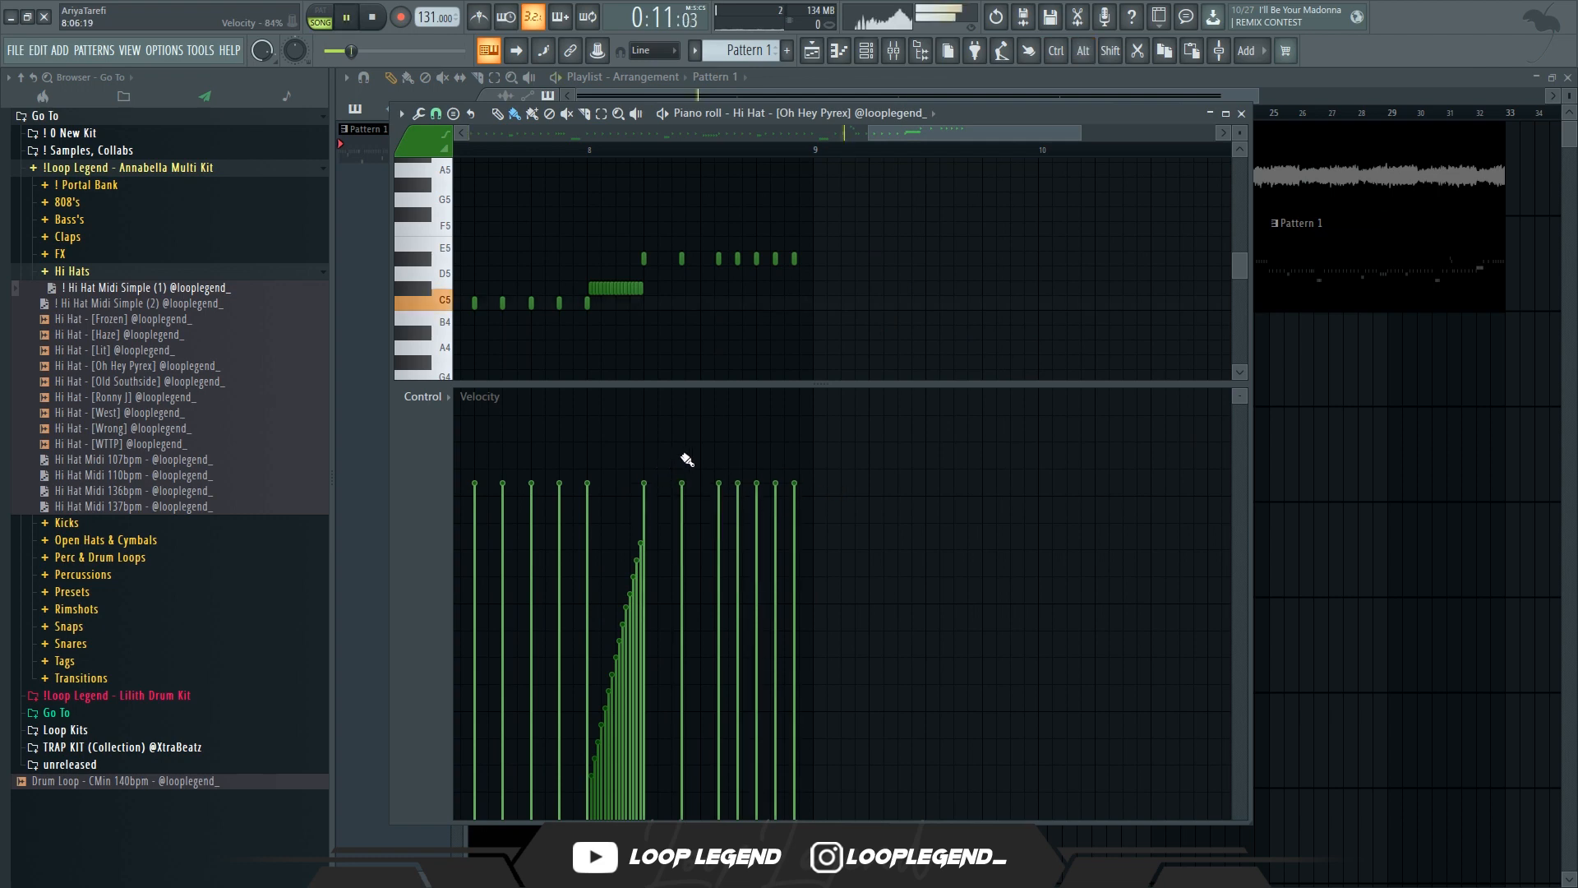
pyautogui.scroll(3, 707, 485)
pyautogui.click(782, 537)
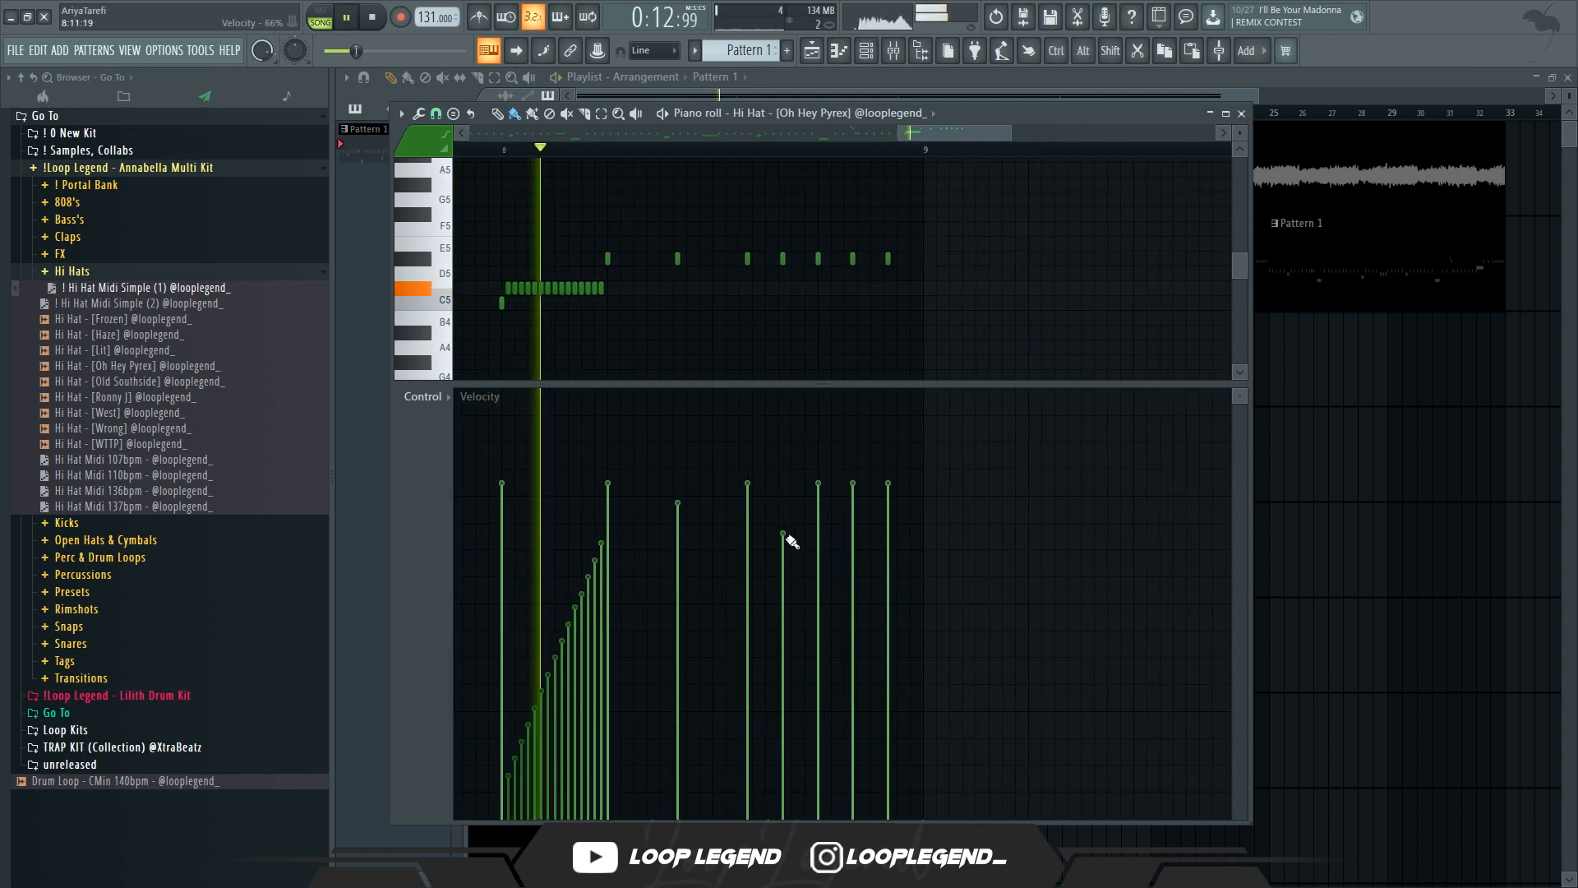
pyautogui.click(853, 544)
pyautogui.scroll(-2, 848, 355)
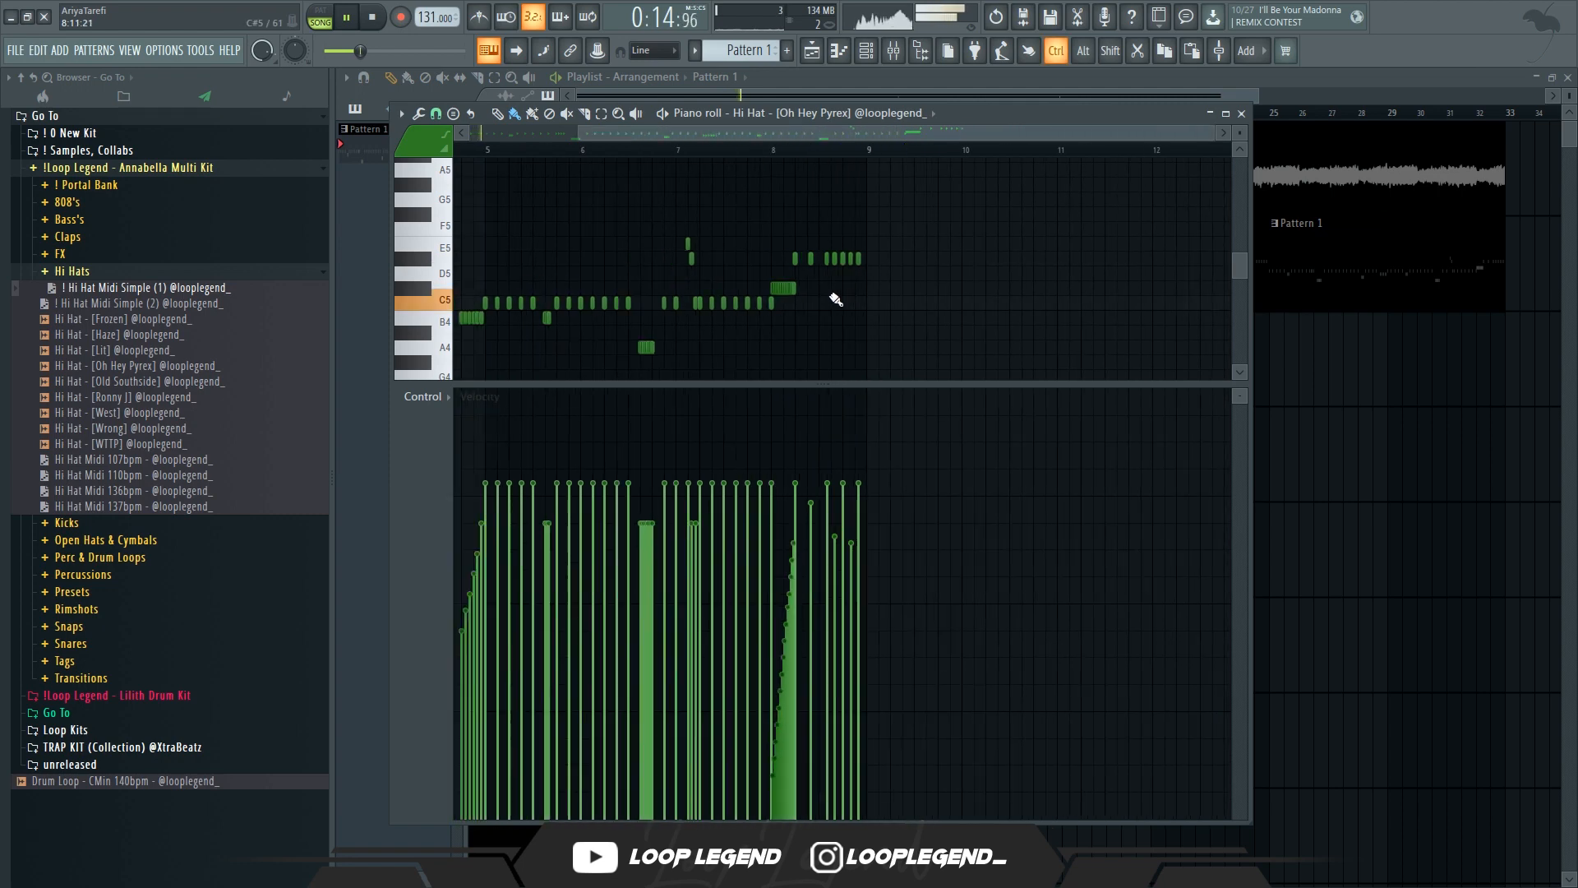
# Add Clap - [Merge] in a new channel with the Clap Midi 8 Bar pattern and route hi-hat and clap to mixer tracks 2 and 3.
pyautogui.click(67, 236)
pyautogui.rightClick(153, 309)
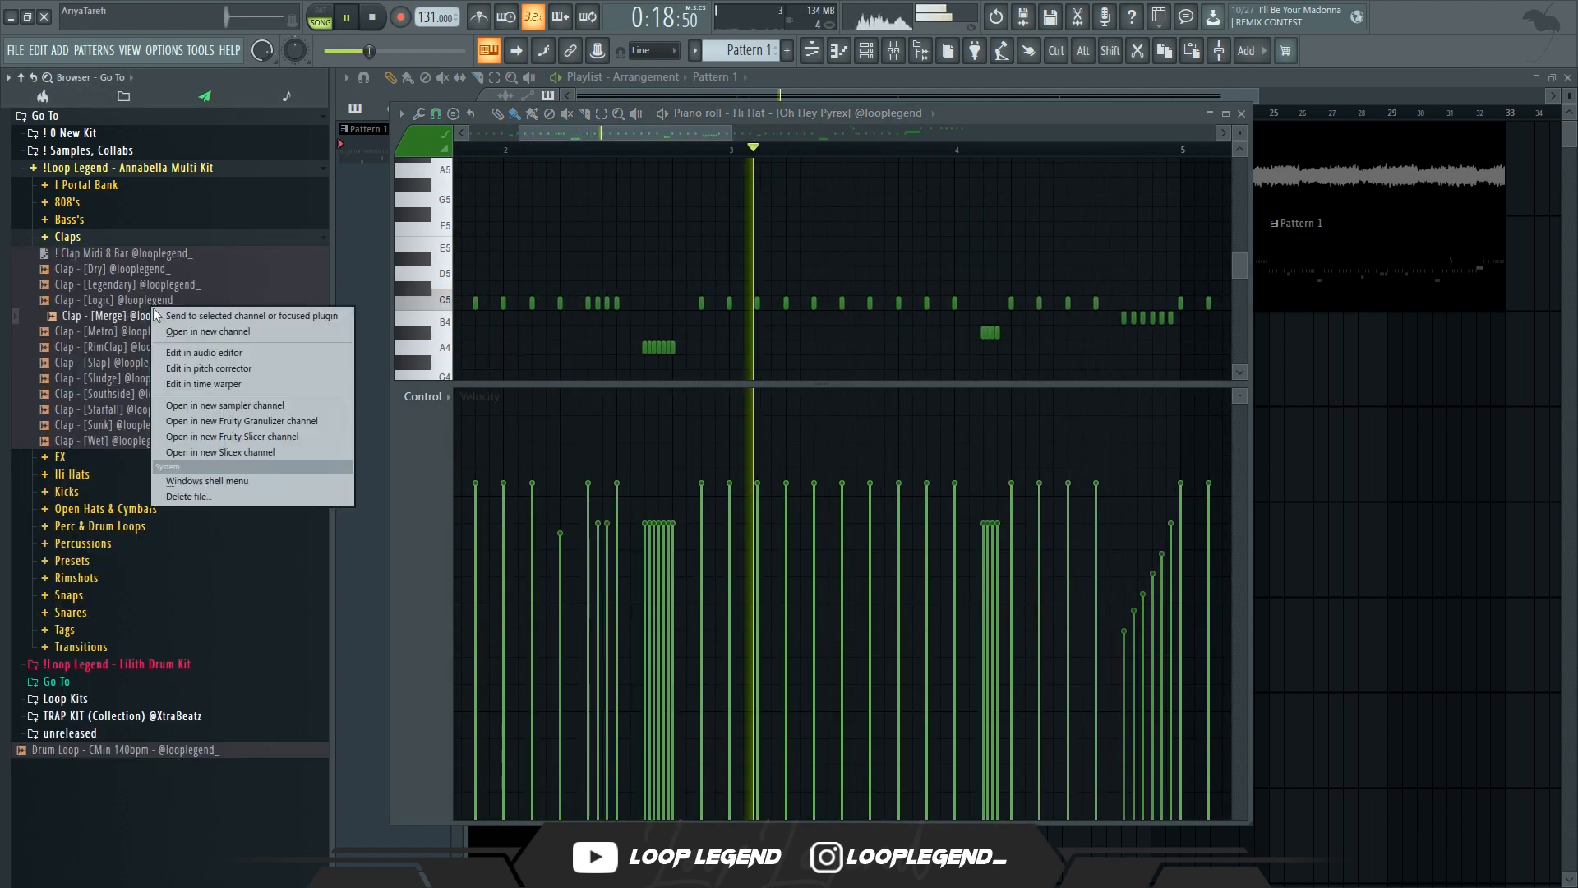
pyautogui.click(210, 331)
pyautogui.hotkey('ctrl', 'l')
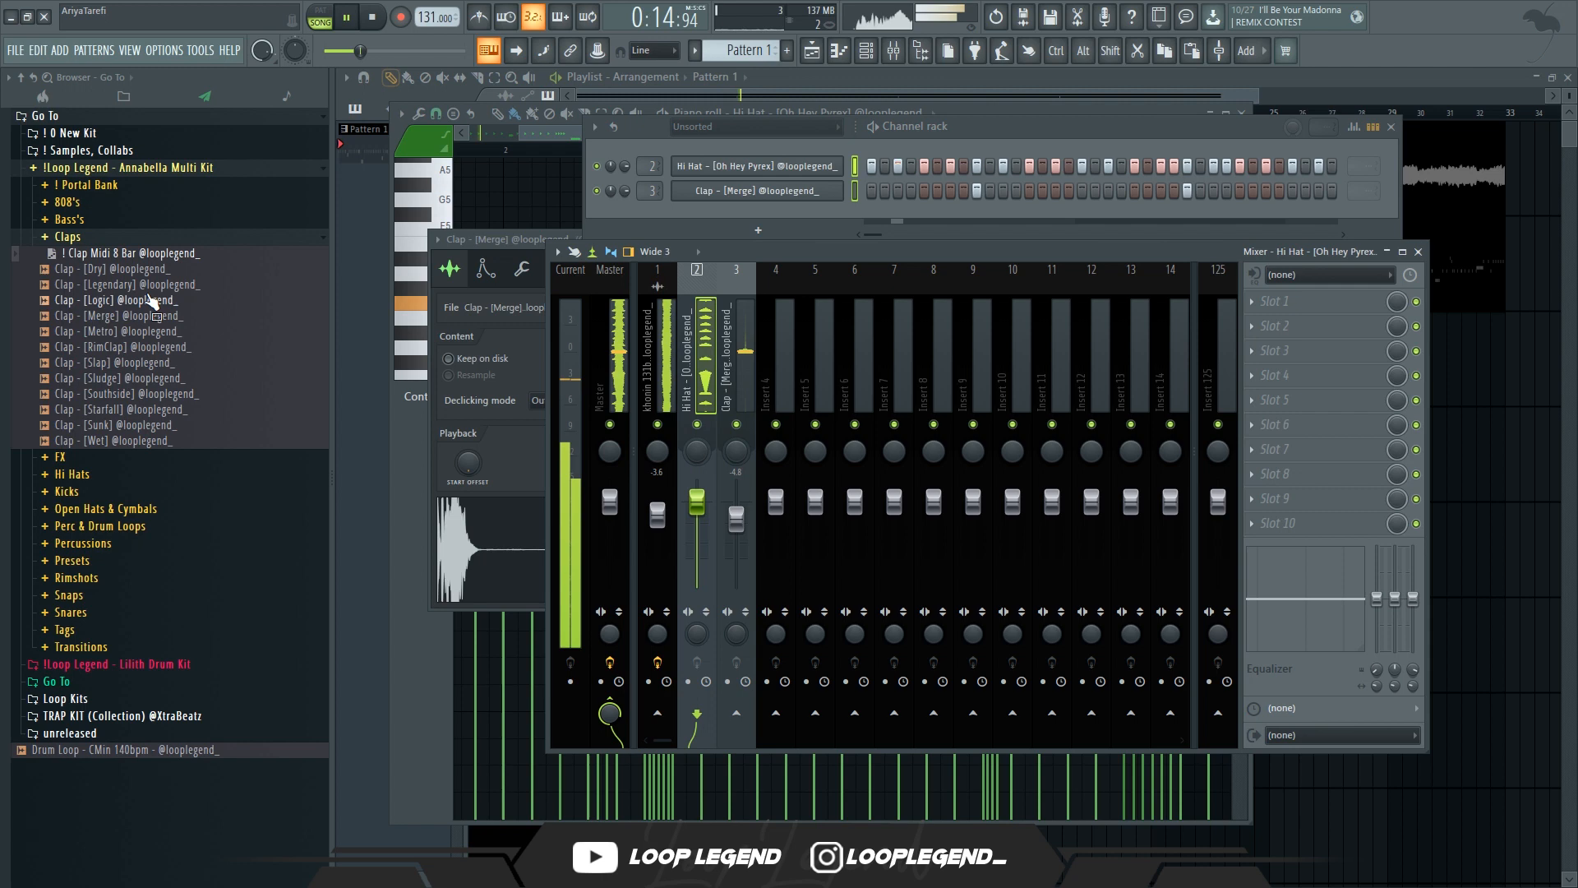
# Open Clap - [Southside] in a new channel and place syncopated step hits in bars 2 and 4.
pyautogui.rightClick(137, 397)
pyautogui.click(211, 411)
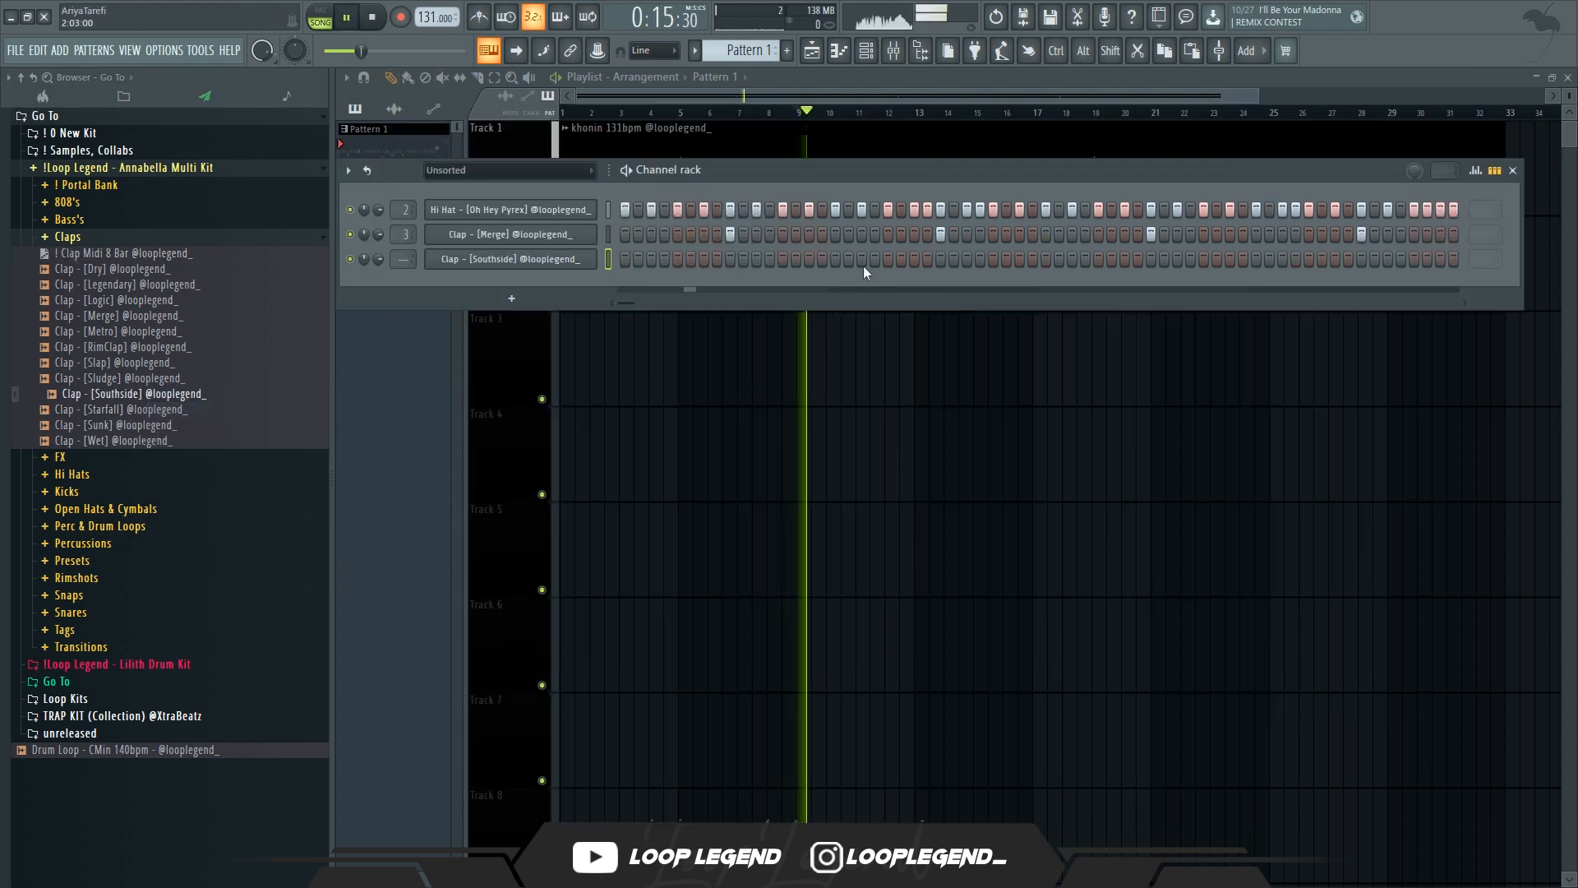
pyautogui.click(860, 259)
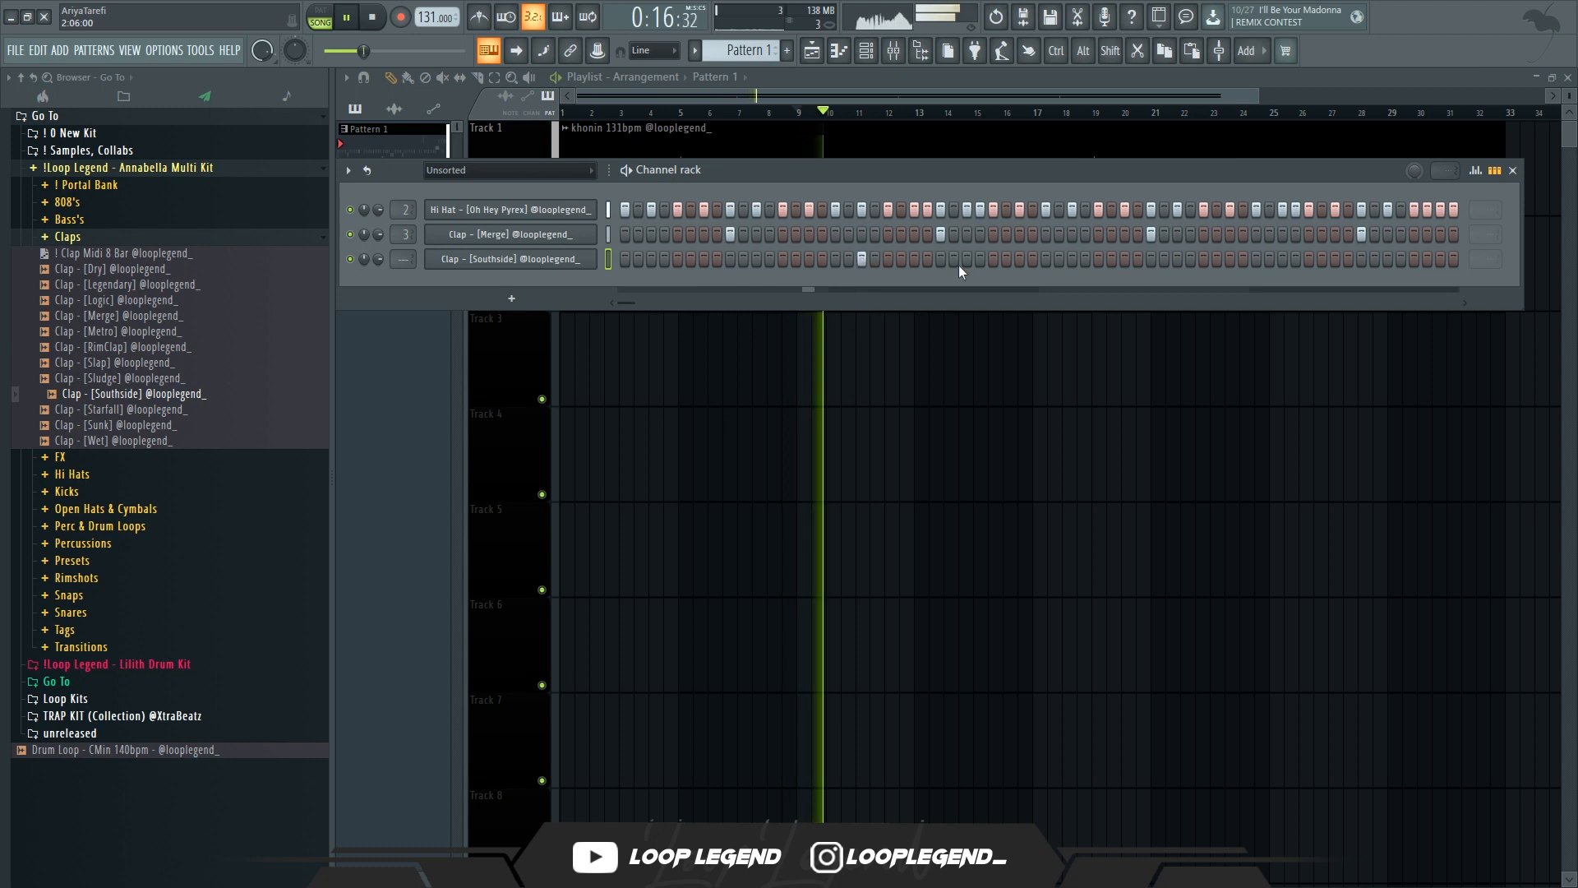
pyautogui.click(1019, 259)
pyautogui.hscroll(4, 1083, 264)
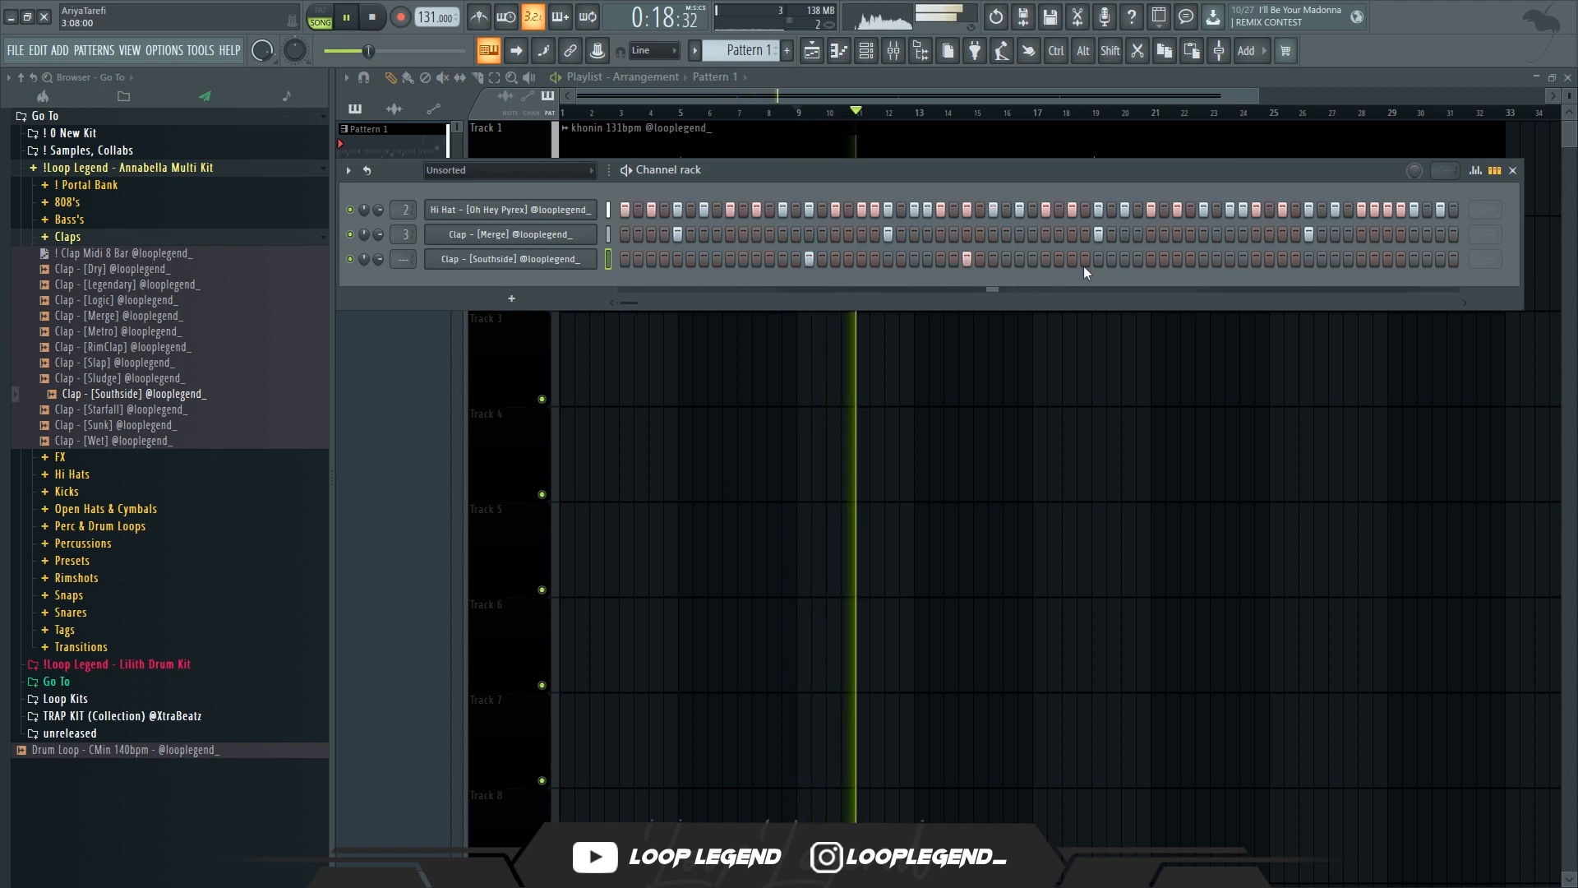
pyautogui.click(1072, 259)
pyautogui.click(1177, 259)
pyautogui.click(1191, 259)
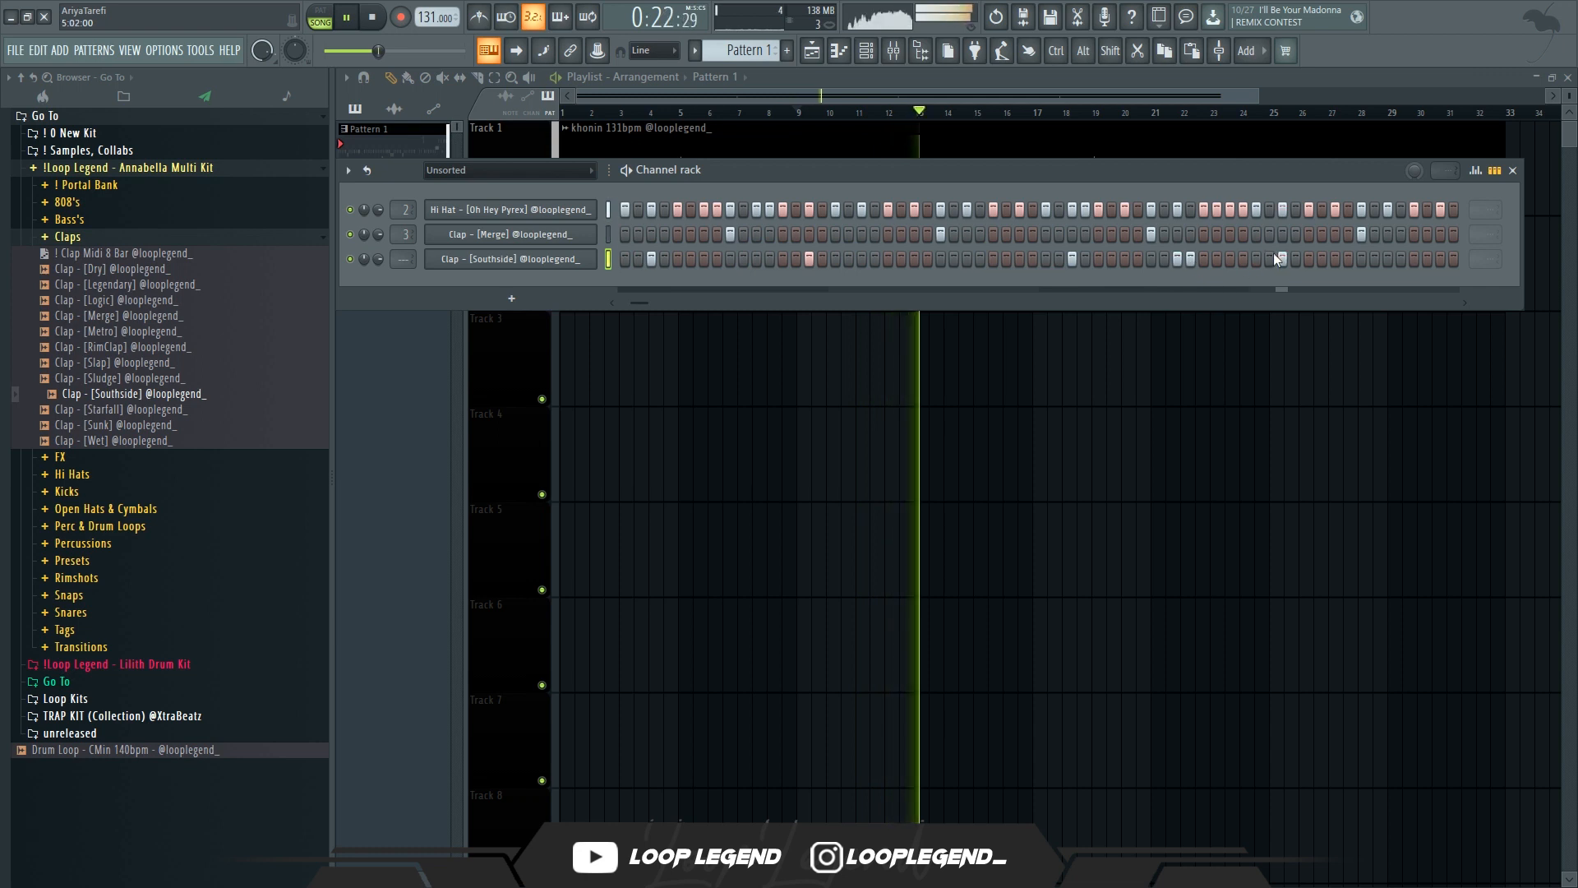
# Duplicate the four-bar Southside clap phrase into bars 5 to 8 in the piano roll.
pyautogui.press('F7')
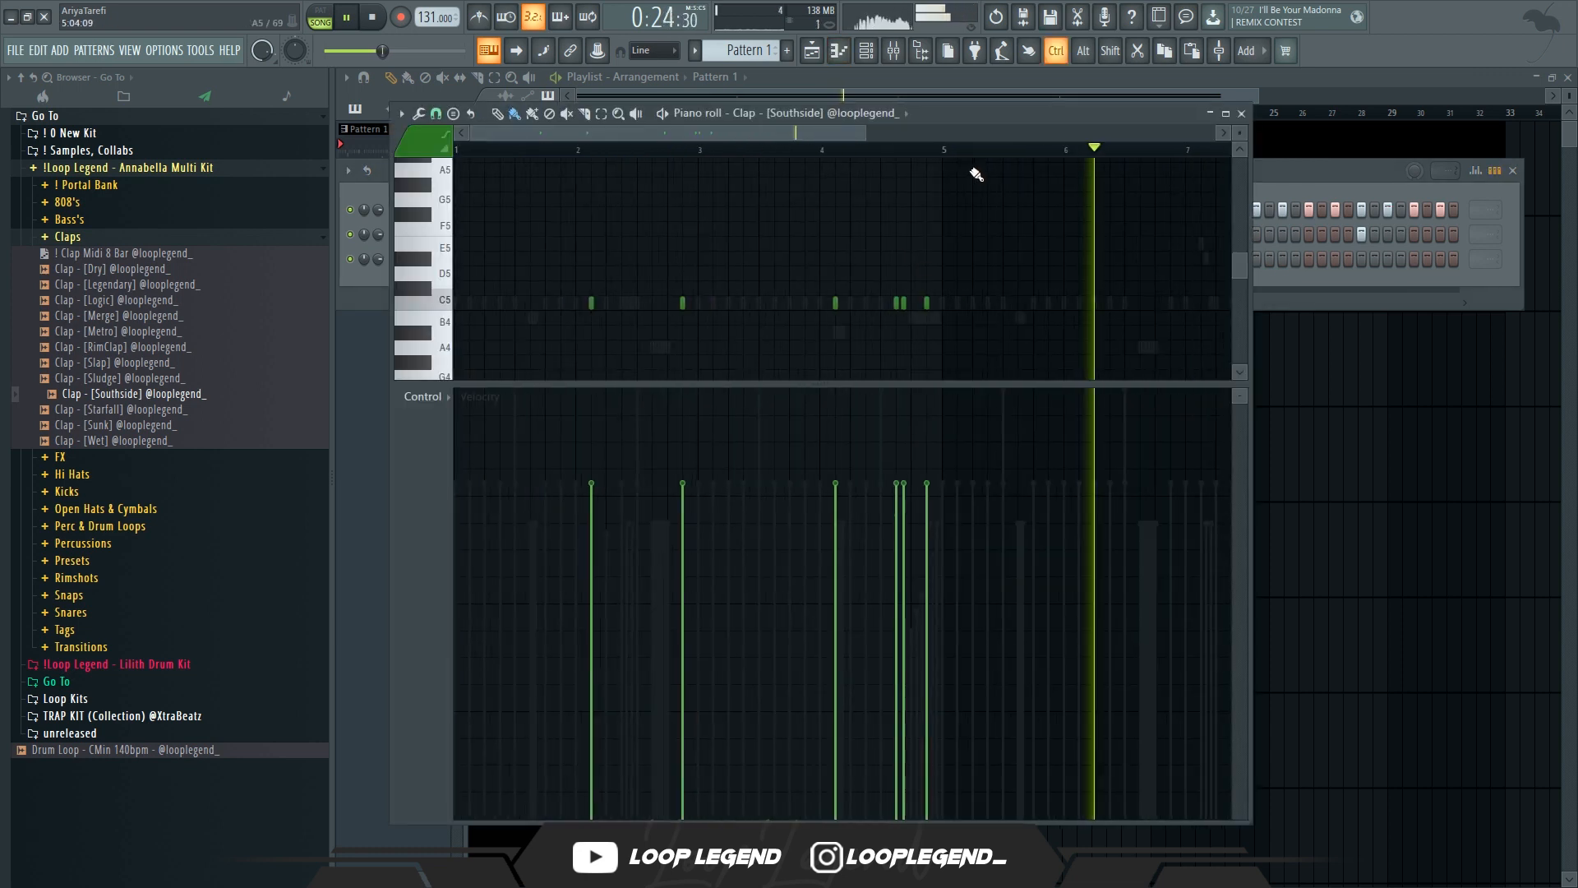
pyautogui.hotkey('ctrl', 'a')
pyautogui.scroll(3, 966, 236)
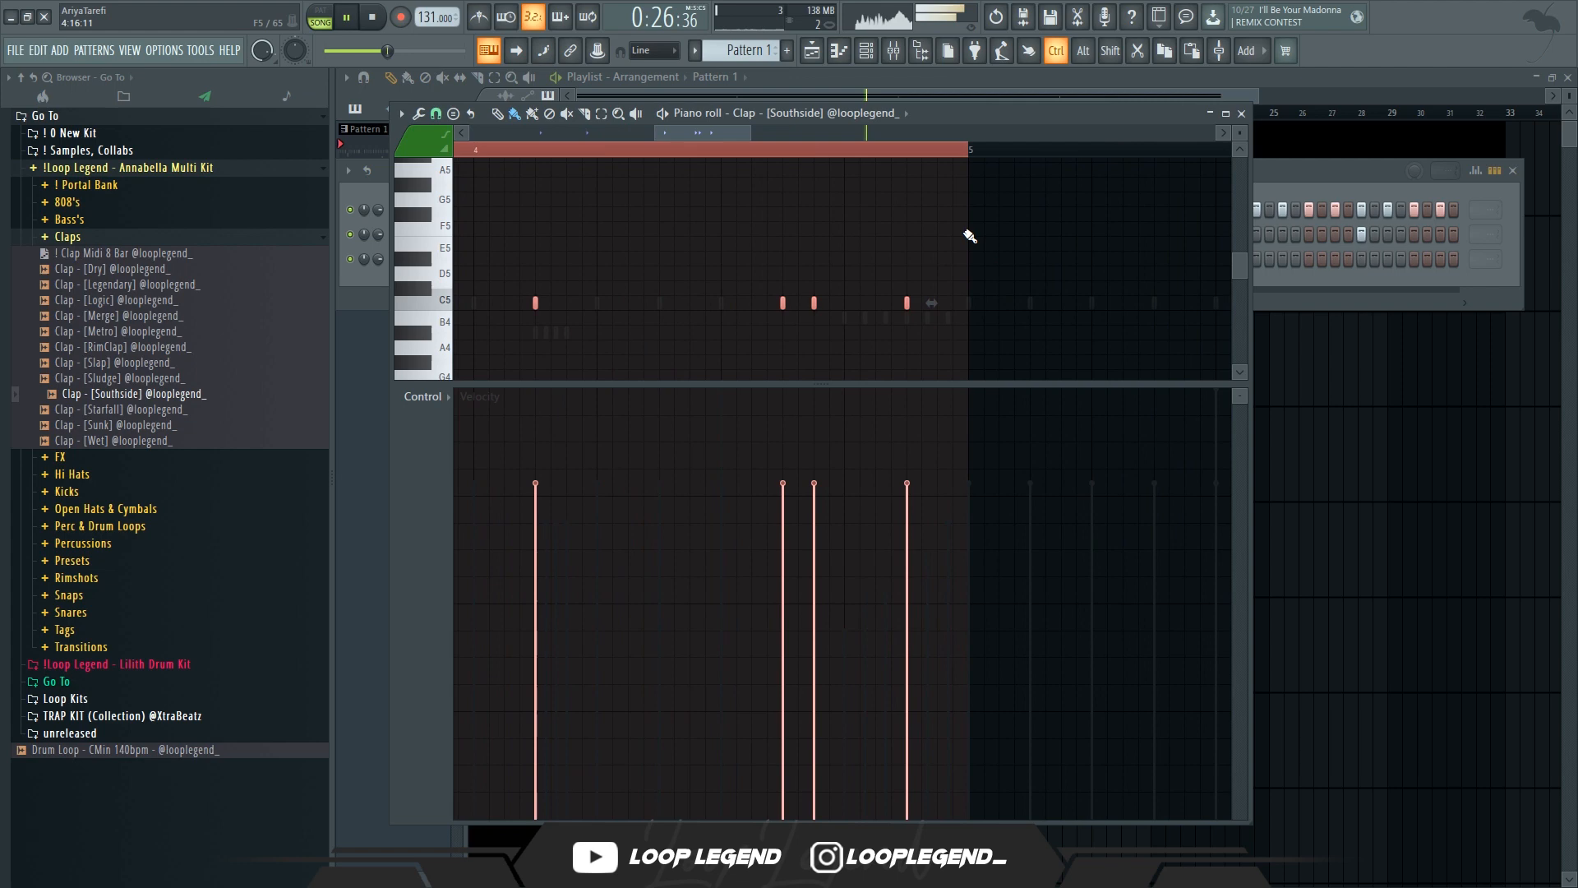
pyautogui.scroll(-4, 972, 236)
pyautogui.keyDown('ctrl'); pyautogui.click(970, 259); pyautogui.keyUp('ctrl')
pyautogui.scroll(2, 912, 260)
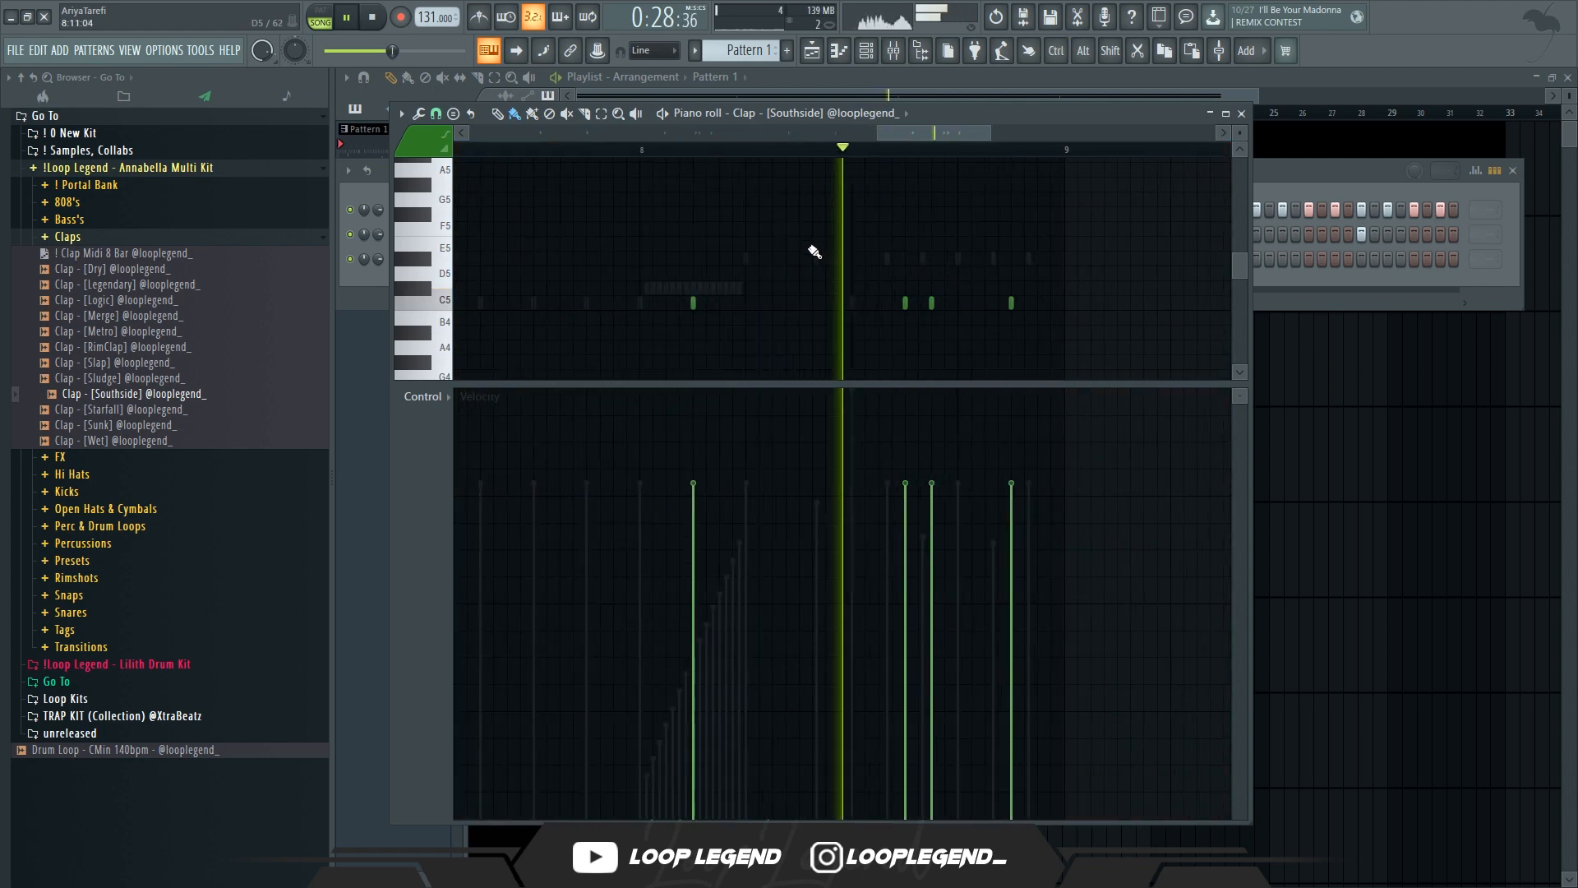
# Set the snap to 1/3 beat and replace bar 8's last Southside clap hits with a fill descending from D#5 through D5 and C#5 to C5.
pyautogui.click(435, 113)
pyautogui.click(477, 312)
pyautogui.press('space')
pyautogui.click(646, 151)
pyautogui.scroll(2, 752, 262)
pyautogui.click(748, 259)
pyautogui.click(879, 259)
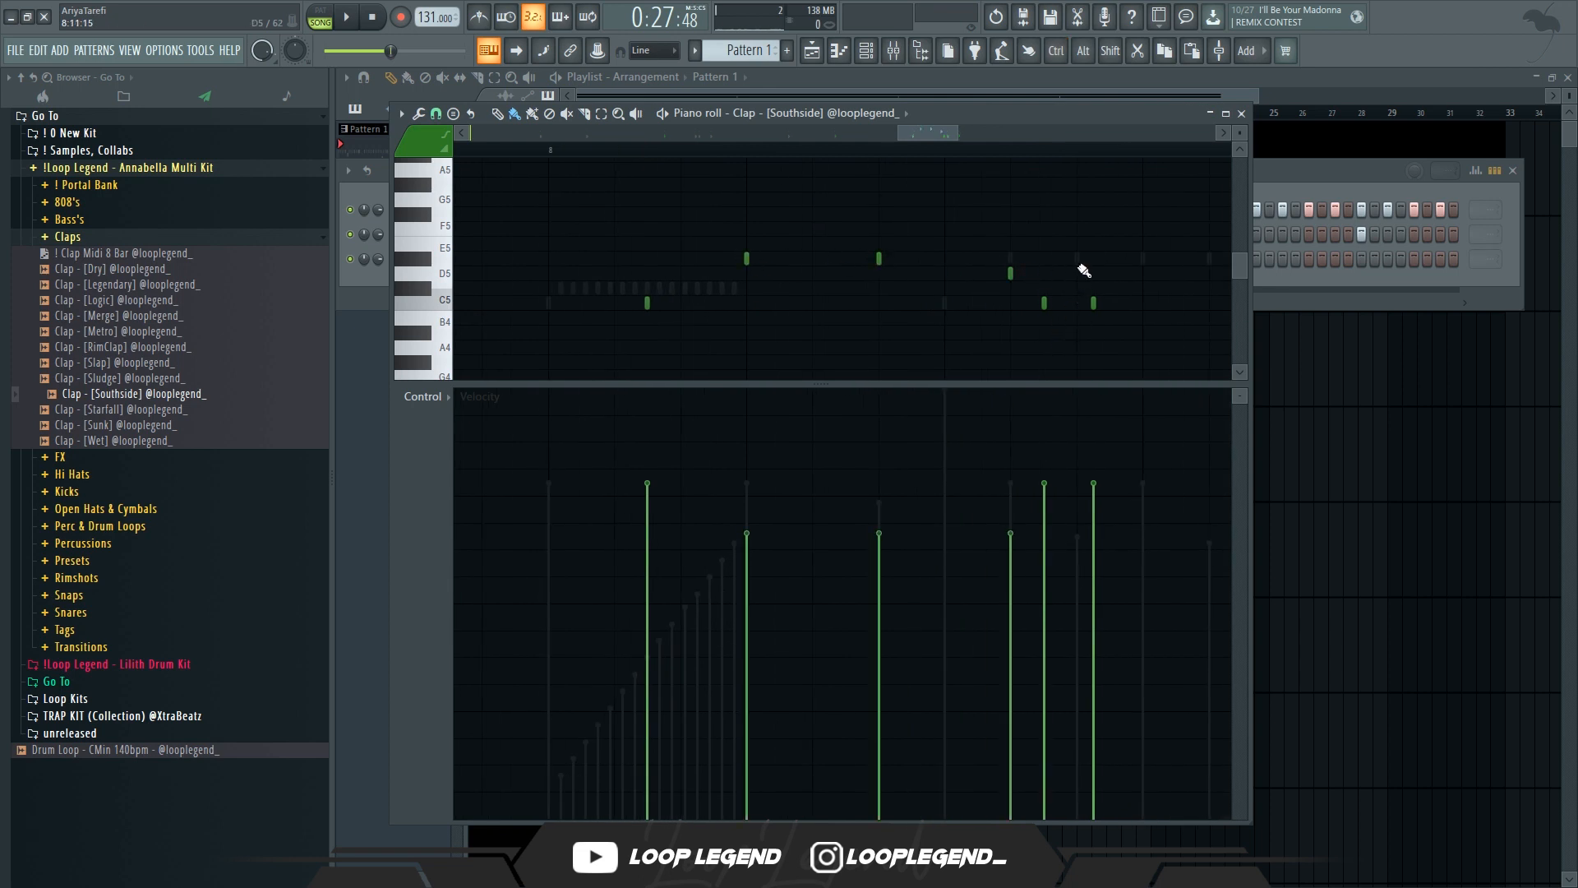
pyautogui.rightClick(1093, 302)
pyautogui.scroll(-2, 1101, 298)
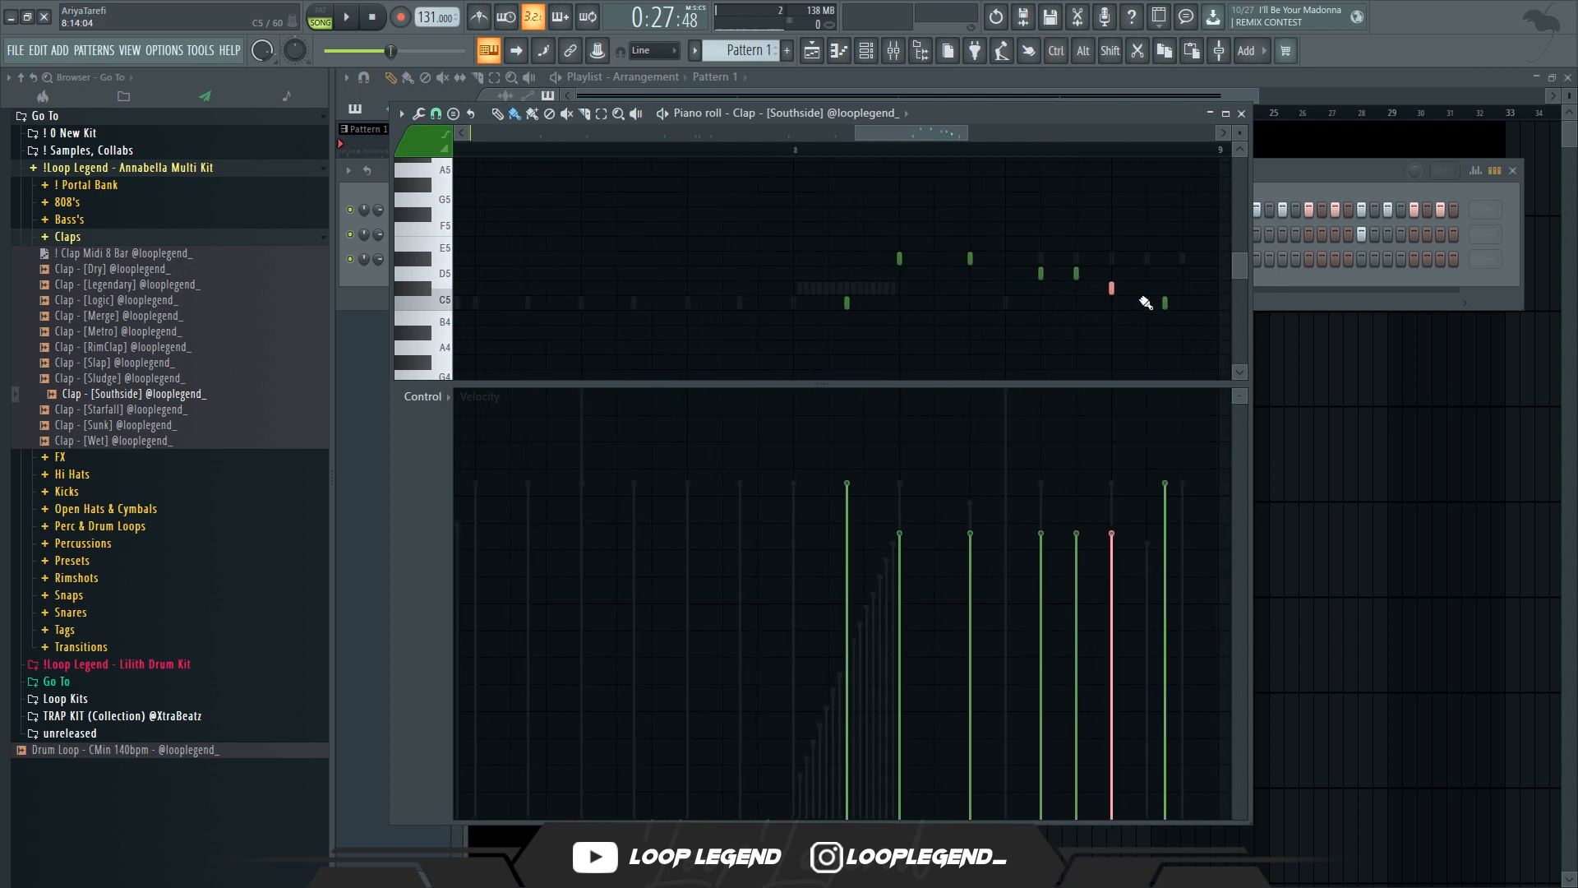
pyautogui.hscroll(1, 906, 293)
# Raise the velocity of the clap fill's first D#5 hit and try removing the C5 hit just before it.
pyautogui.press('space')
pyautogui.moveTo(880, 535); pyautogui.dragTo(880, 475)
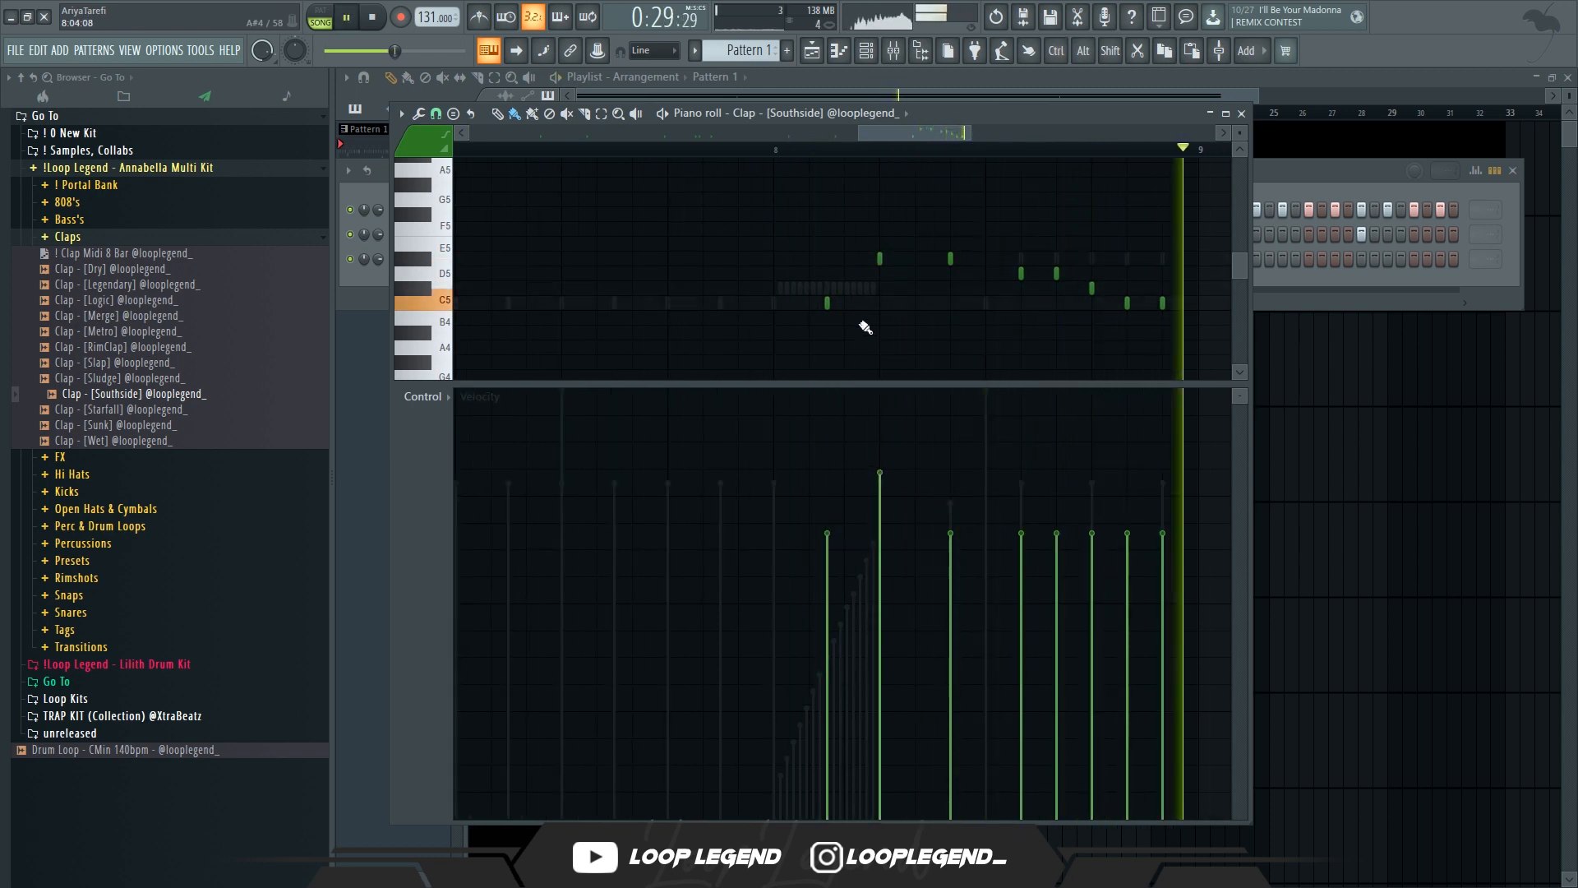
pyautogui.rightClick(827, 302)
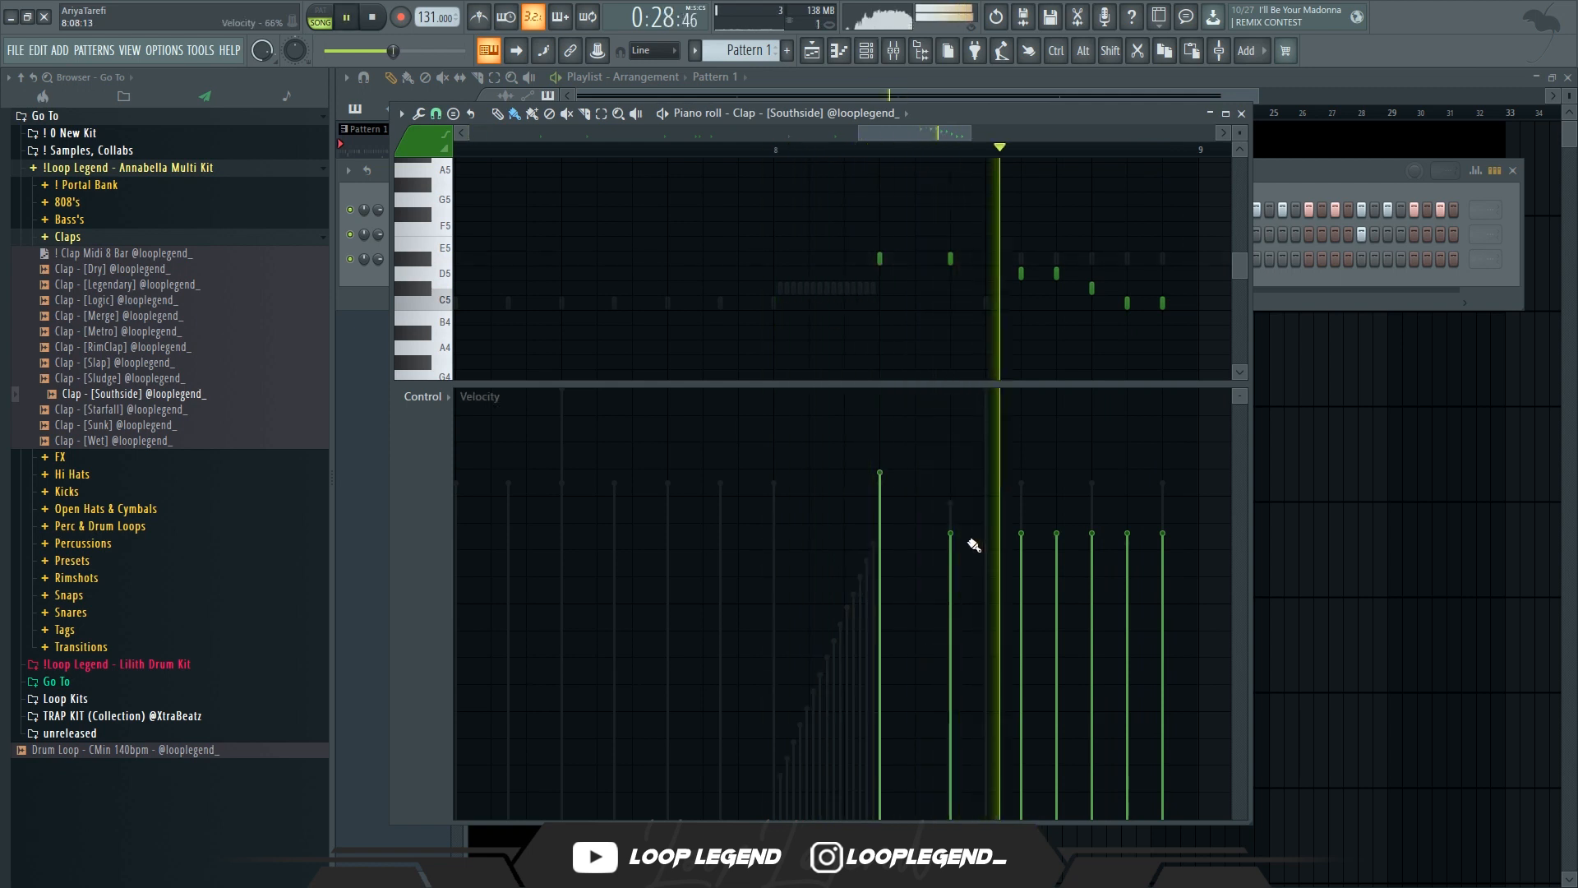
pyautogui.hotkey('ctrl', 'z')
# Set the snap to 1/4 step and lead into the clap fill with eight C5 hits rising in velocity.
pyautogui.press('space')
pyautogui.click(436, 114)
pyautogui.click(466, 224)
pyautogui.keyDown('ctrl'); pyautogui.scroll(2, 862, 323); pyautogui.keyUp('ctrl')
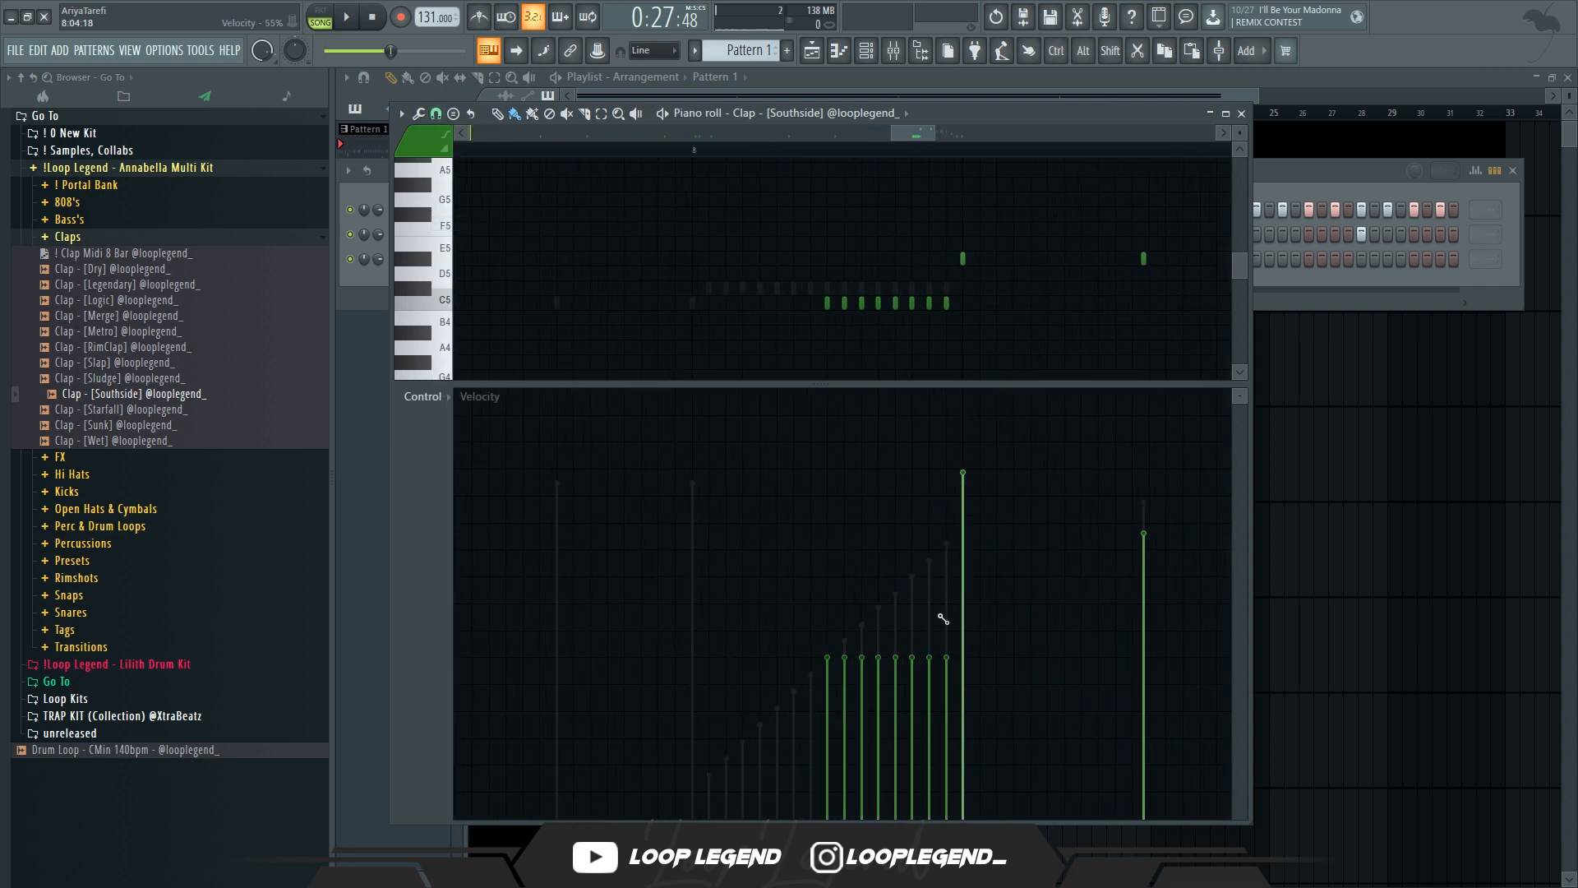
pyautogui.press('space')
pyautogui.keyDown('ctrl'); pyautogui.scroll(-2, 933, 282); pyautogui.keyUp('ctrl')
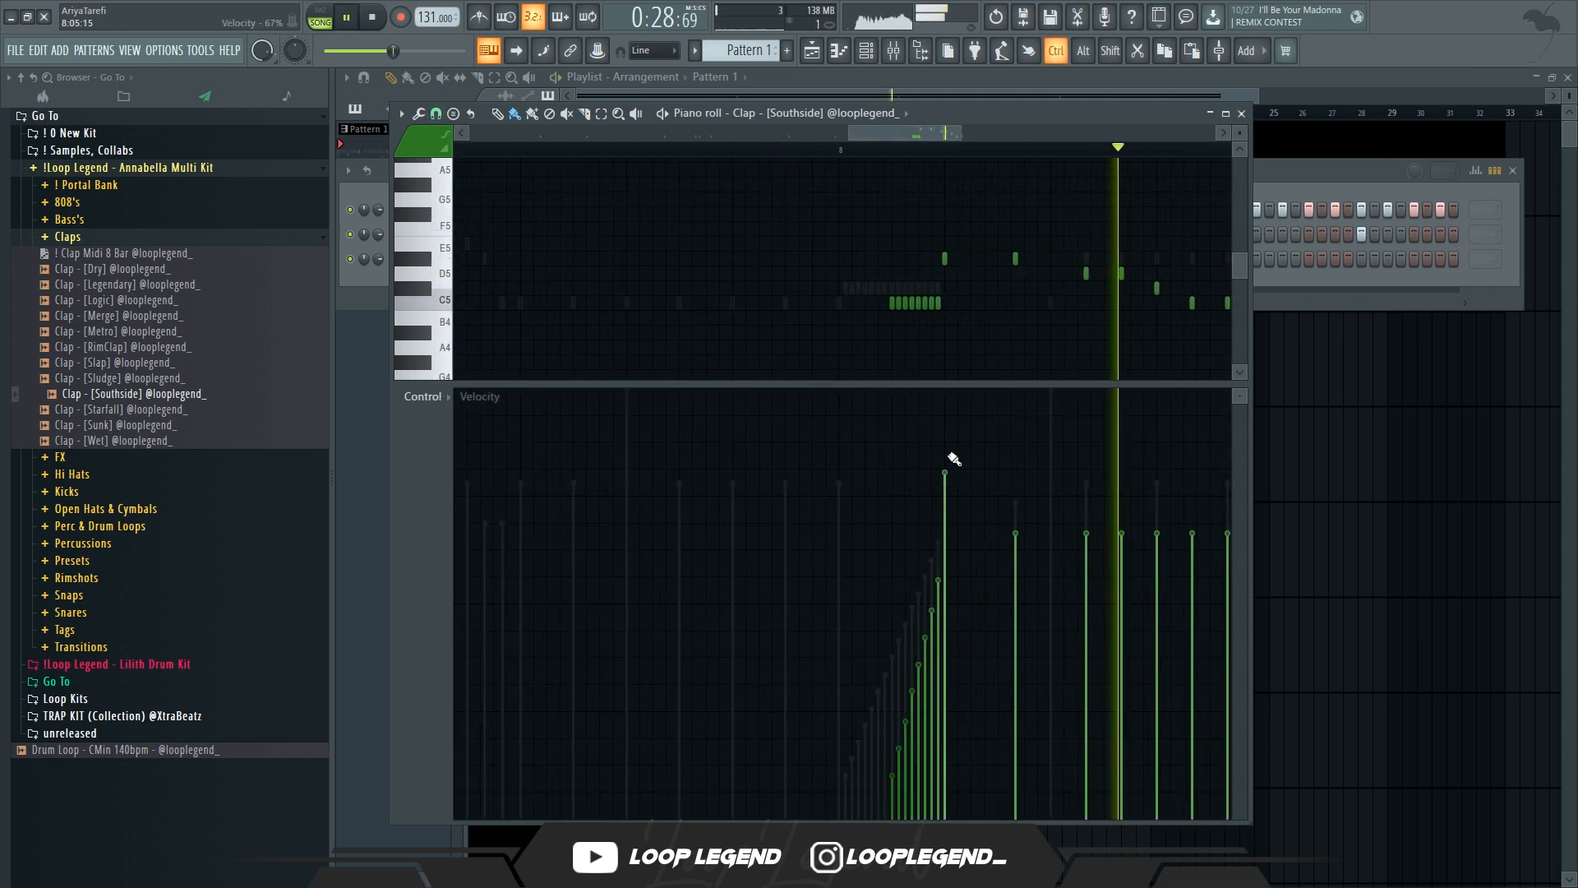
pyautogui.keyDown('ctrl'); pyautogui.scroll(2, 1067, 337); pyautogui.keyUp('ctrl')
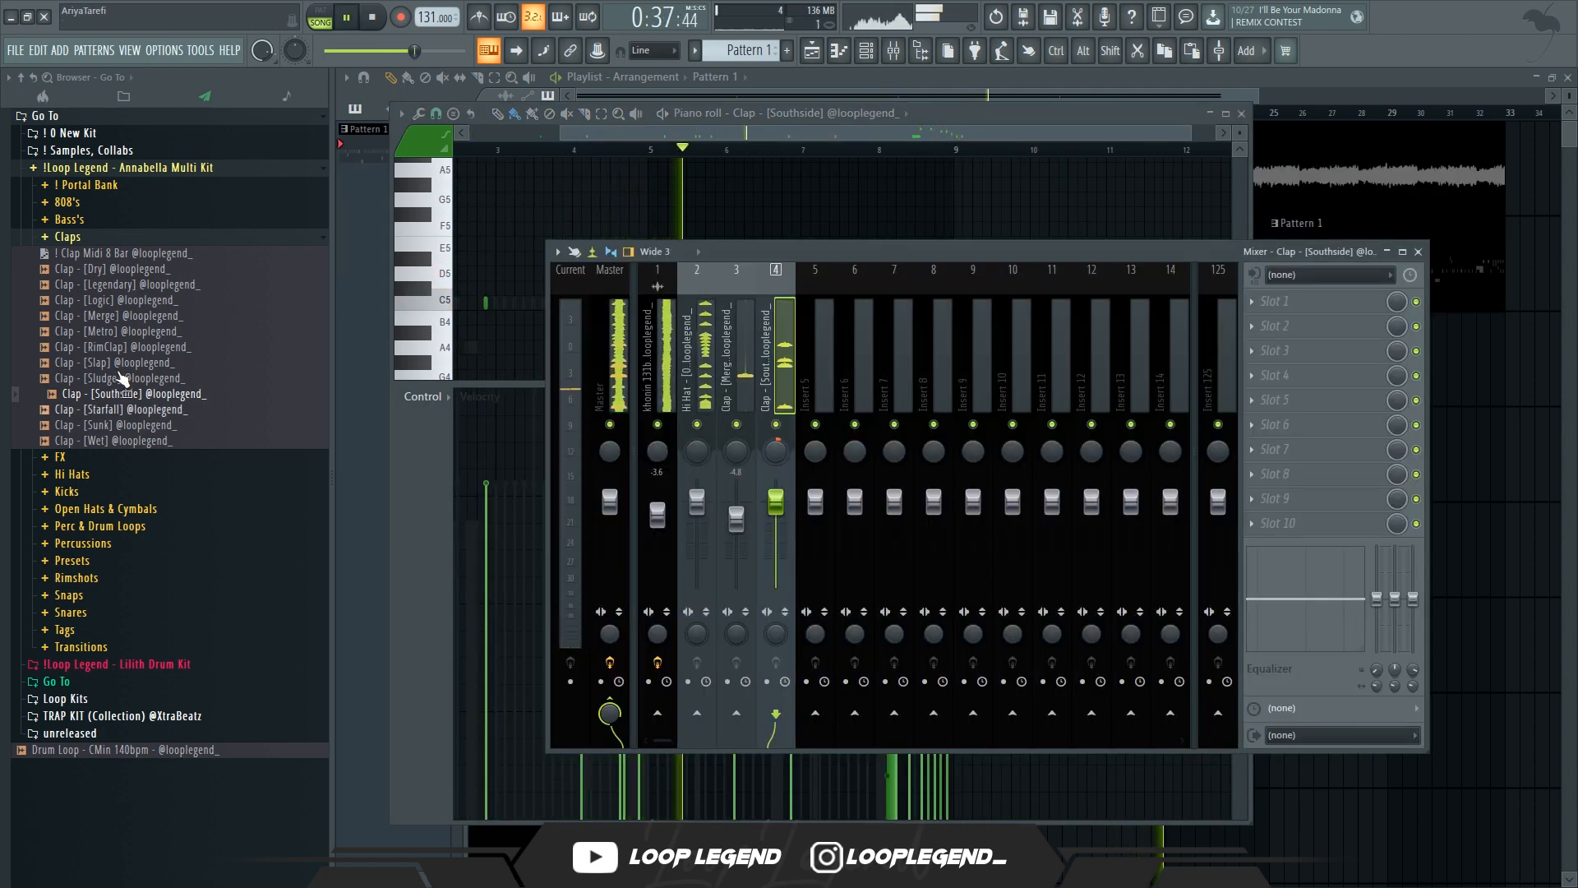
# Open 808 - [SpiLex] from the kit's 808's folder in a new channel.
pyautogui.click(50, 199)
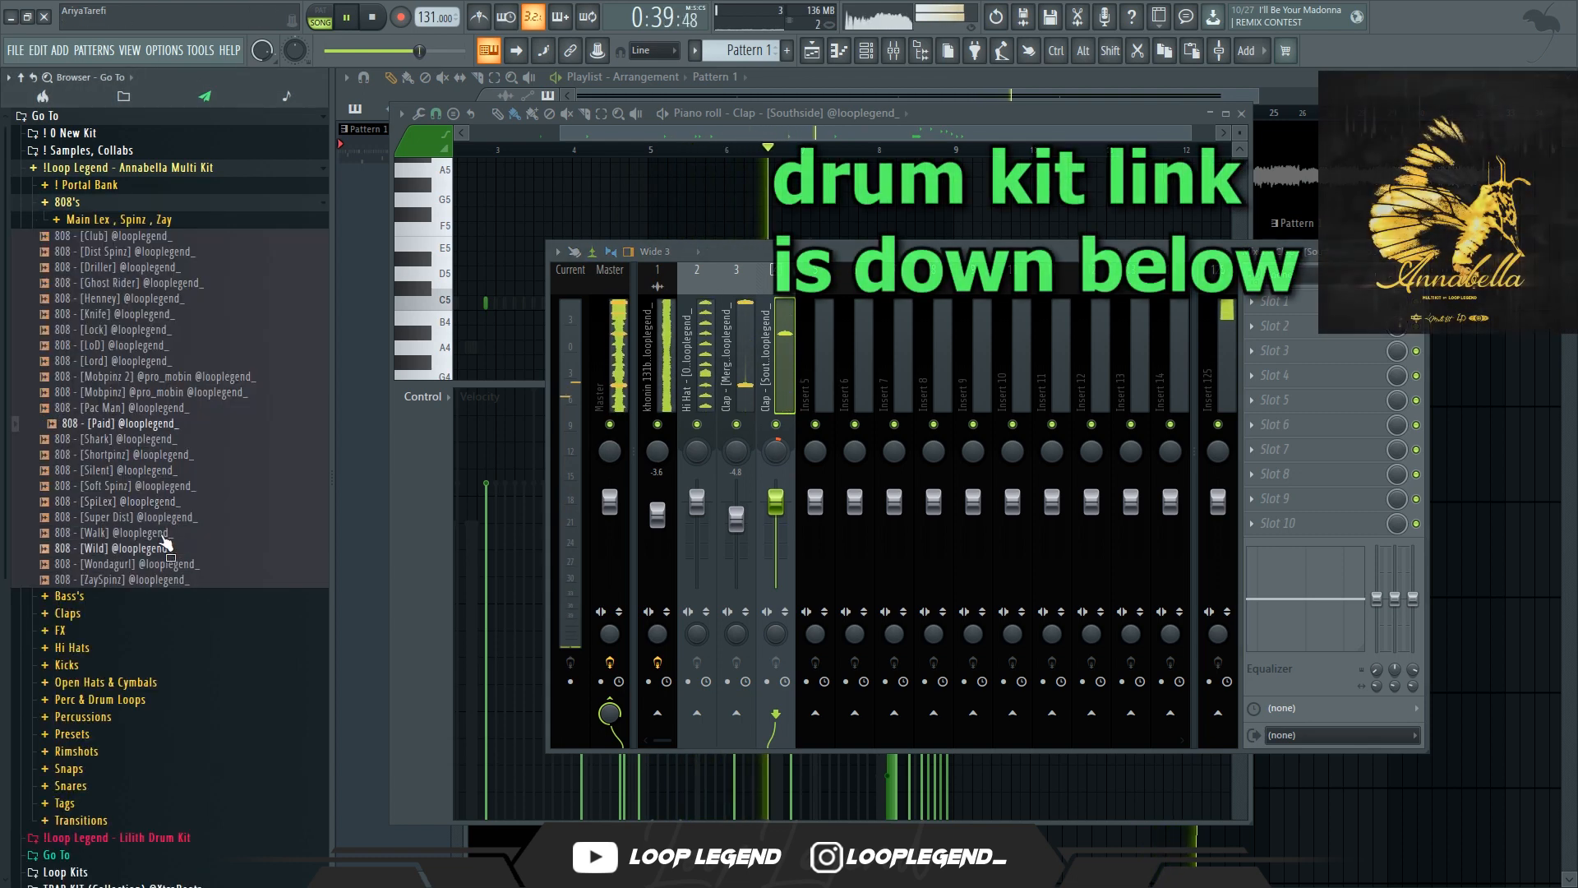
pyautogui.rightClick(149, 505)
pyautogui.click(201, 517)
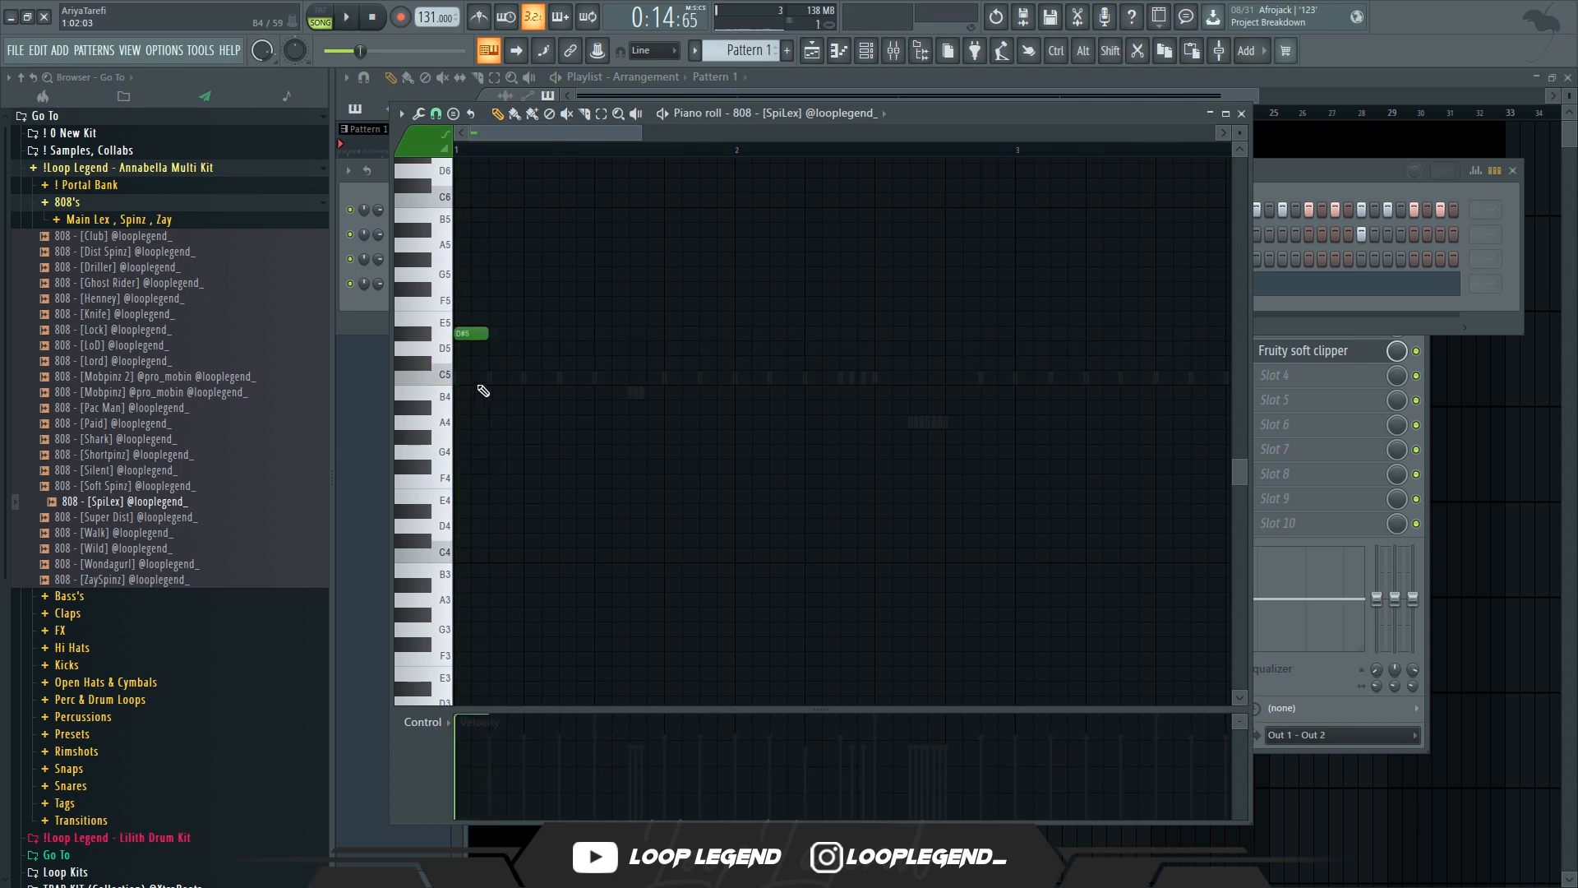
# Program D#5 808 notes late in bar 1, on the start of bar 3 and on steps 5, 7, 11 and 15 of bar 4.
pyautogui.press('space')
pyautogui.click(667, 333)
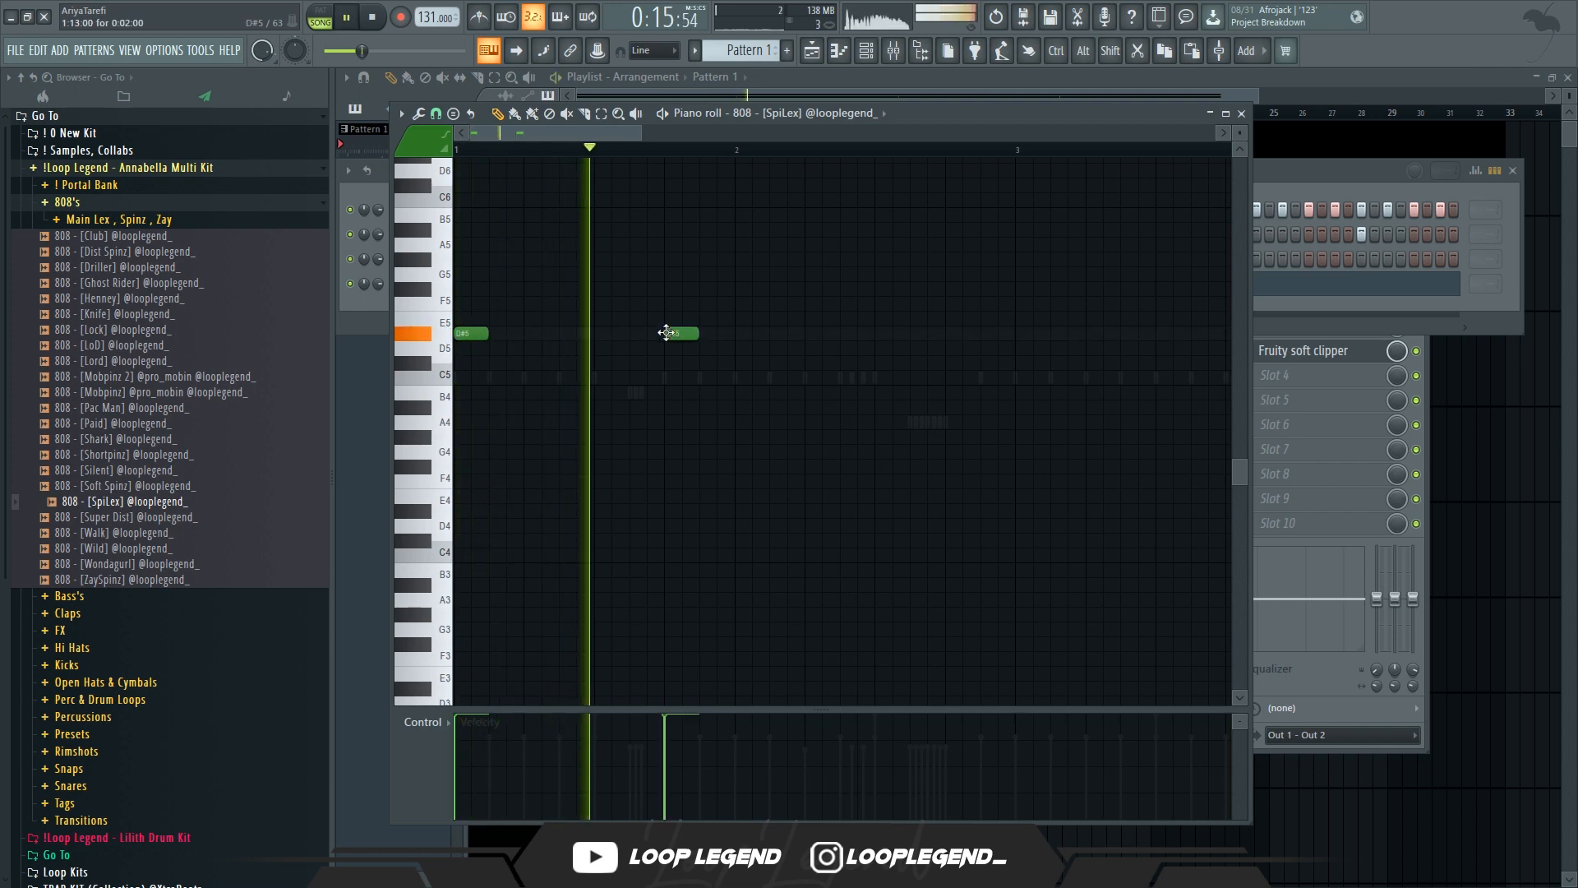
pyautogui.click(712, 334)
pyautogui.scroll(-2, 708, 335)
pyautogui.scroll(2, 919, 383)
pyautogui.click(888, 334)
pyautogui.moveTo(892, 314); pyautogui.dragTo(893, 398)
pyautogui.hotkey('ctrl', 'b')
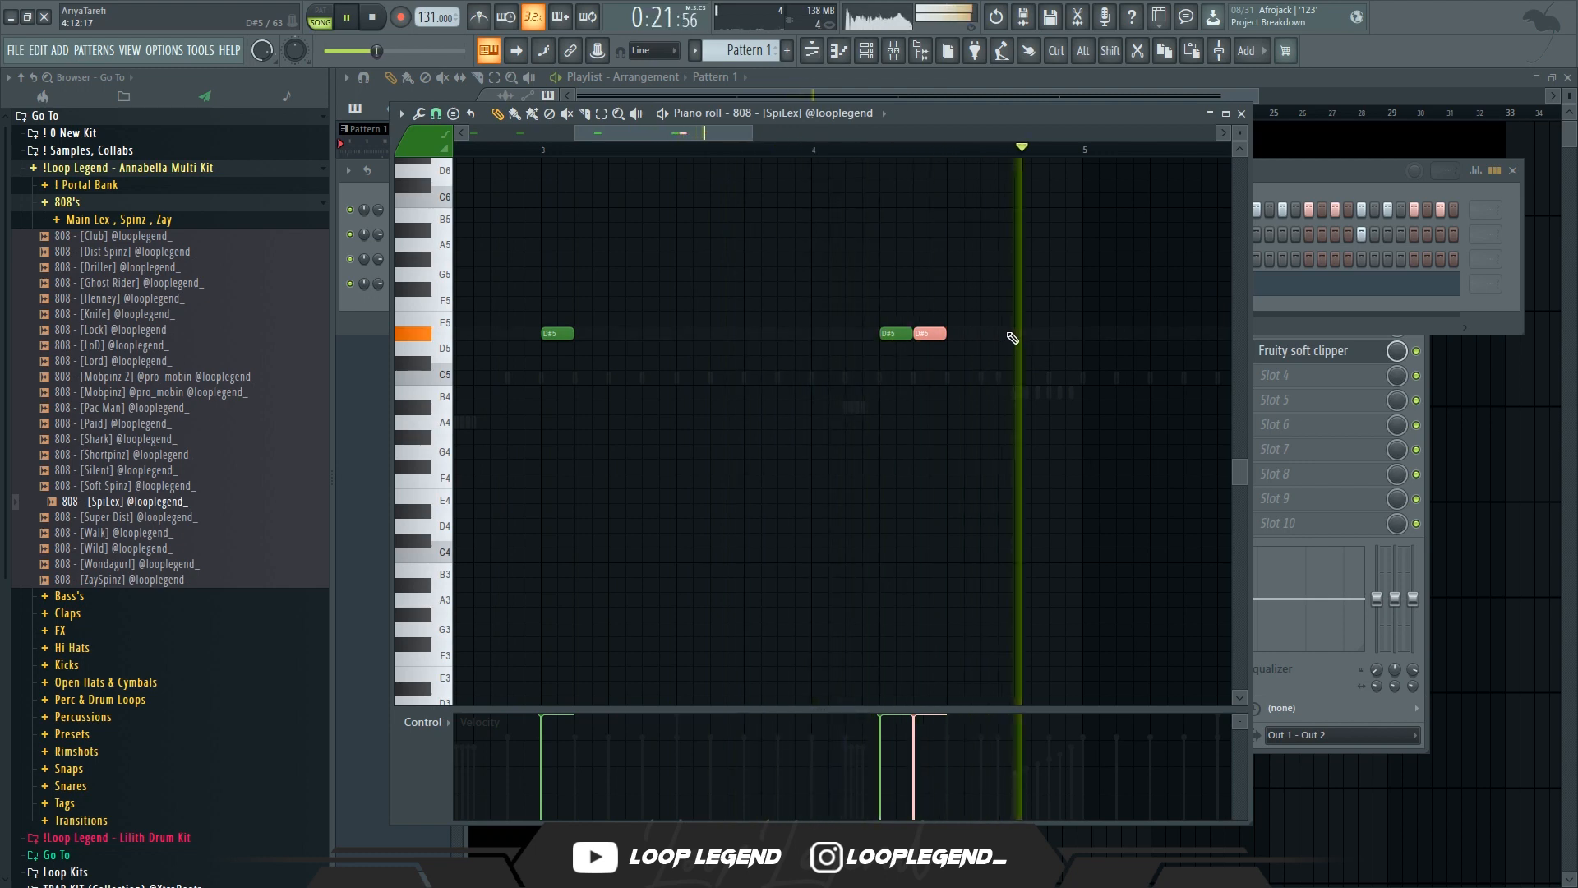
pyautogui.press('space')
pyautogui.press('space')
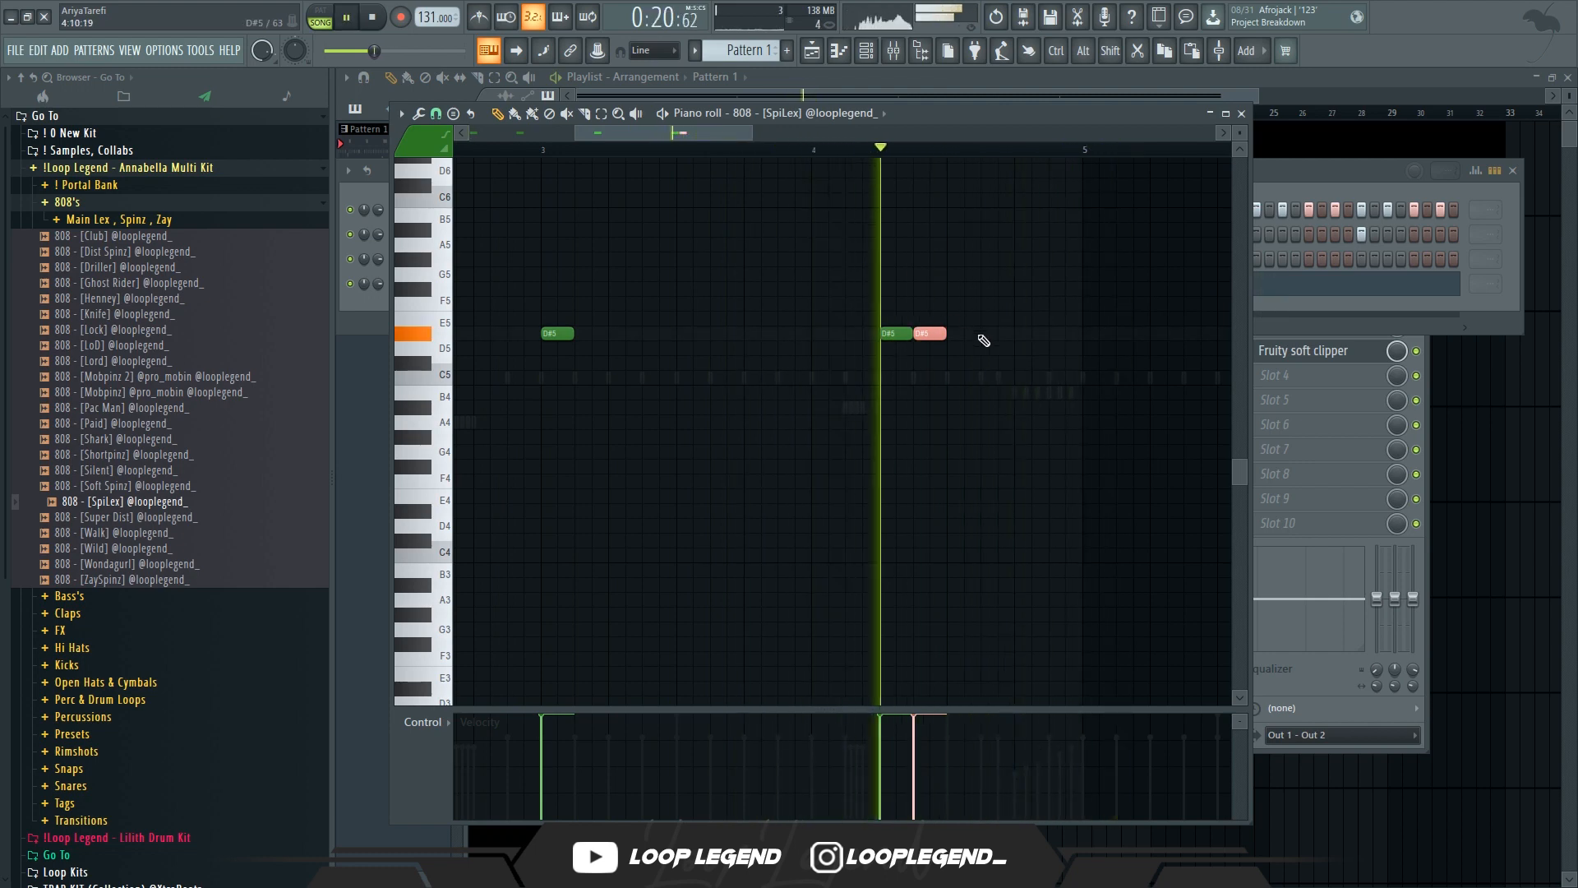
pyautogui.click(987, 334)
pyautogui.click(1077, 338)
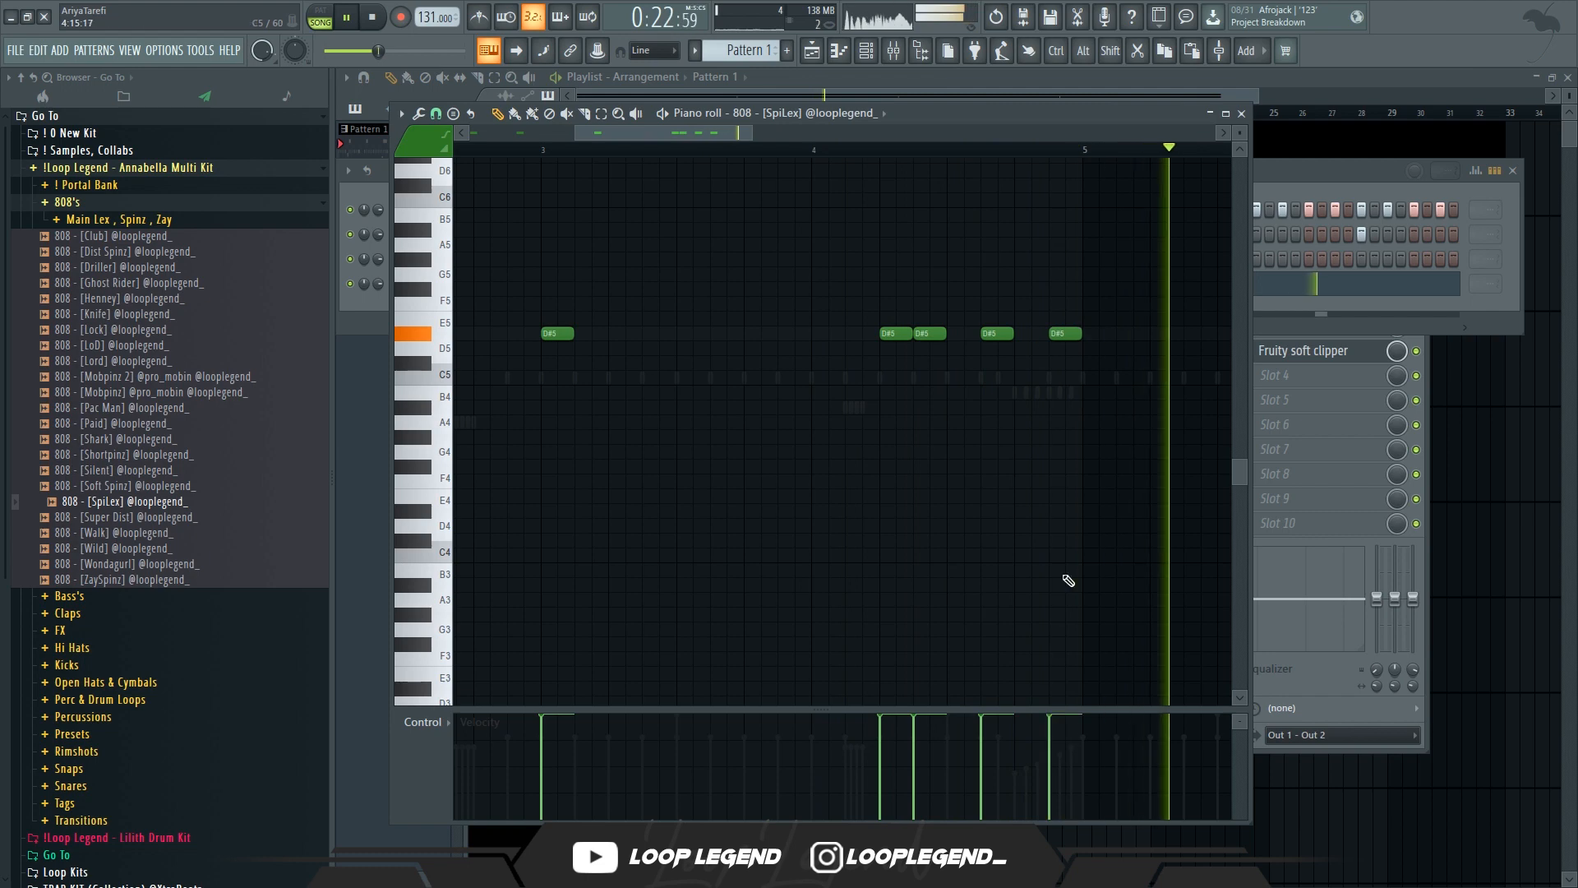
# Drop the velocity of bar 4's last 808 note and duplicate the four-bar 808 pattern into bars 5 to 8.
pyautogui.scroll(-7, 926, 468)
pyautogui.hotkey('ctrl', 'b')
pyautogui.hotkey('ctrl', 'd')
pyautogui.hotkey('shift', 'd')
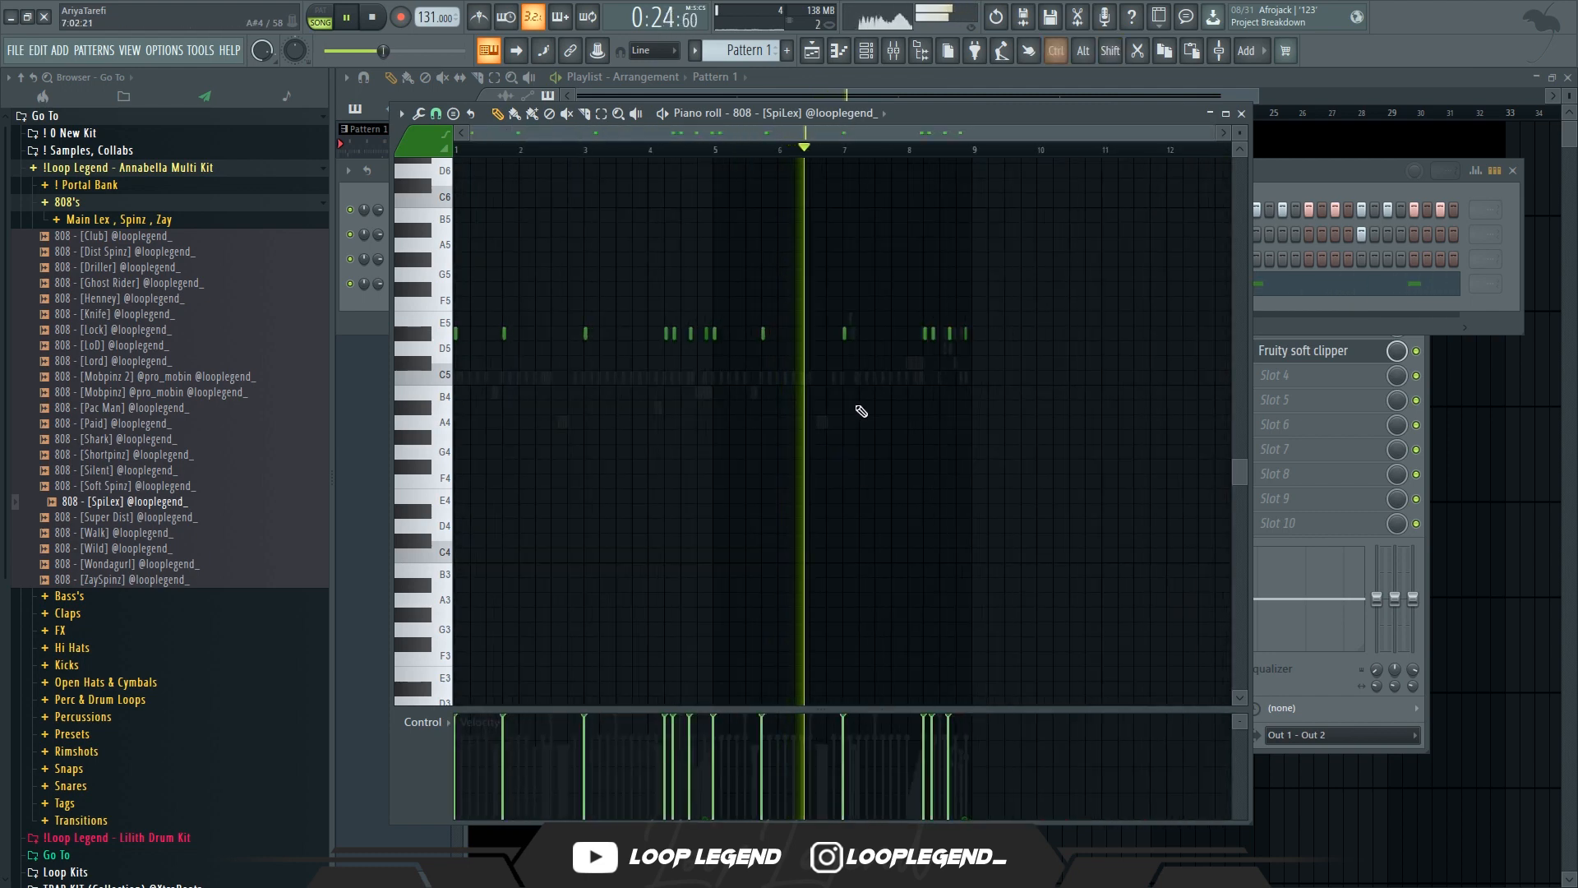
# Set the snap to 1/3 beat and clear the duplicated straight 808 notes from the end of bar 8.
pyautogui.scroll(6, 863, 409)
pyautogui.click(445, 107)
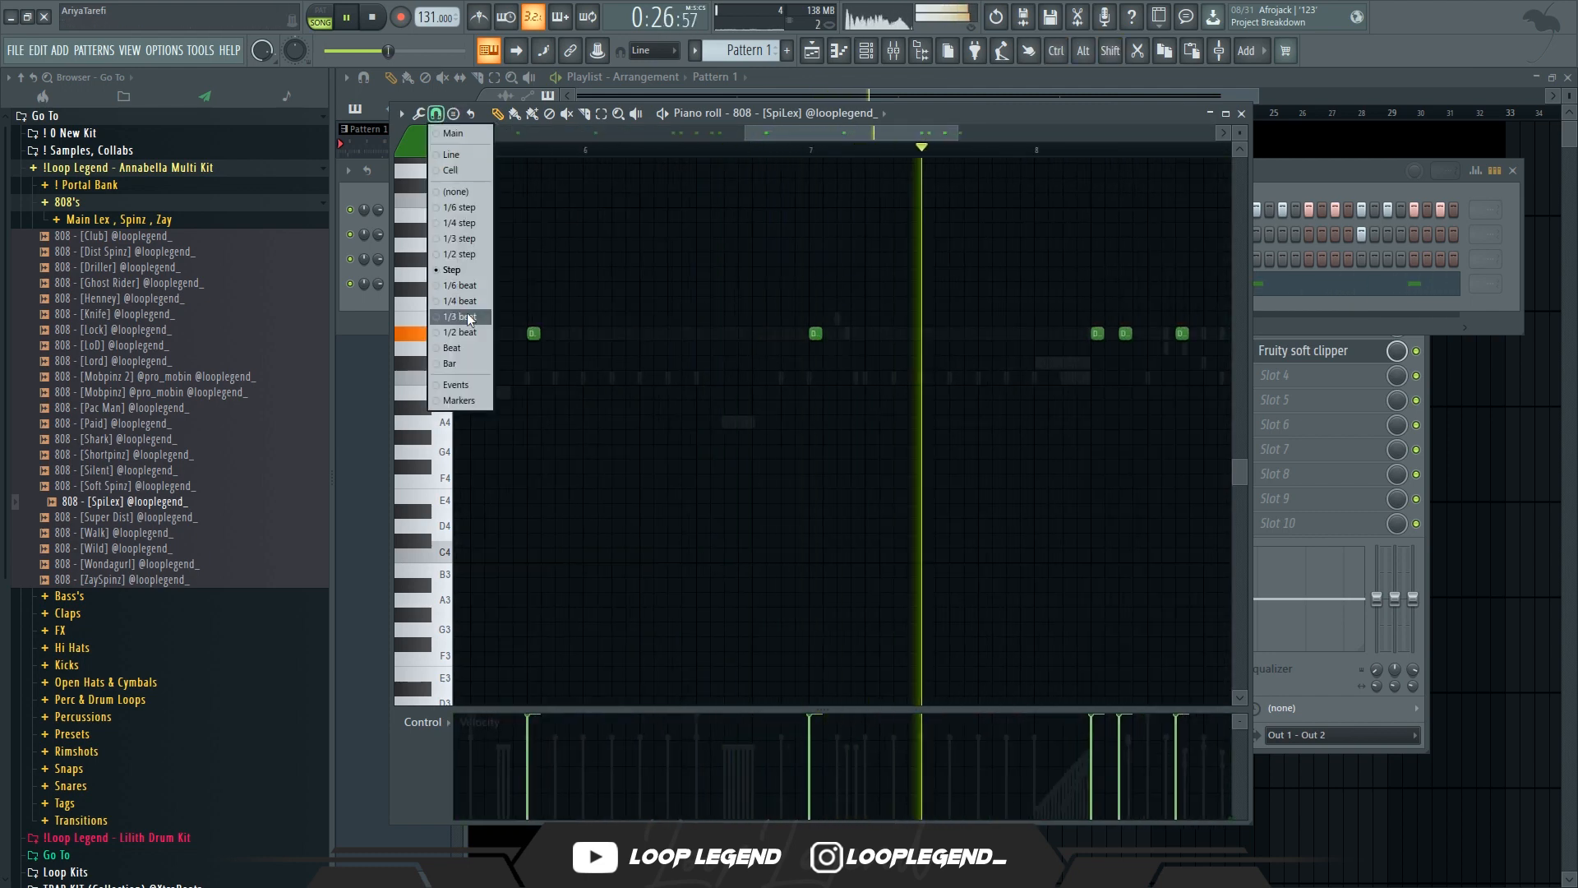
pyautogui.click(466, 312)
pyautogui.scroll(2, 1006, 476)
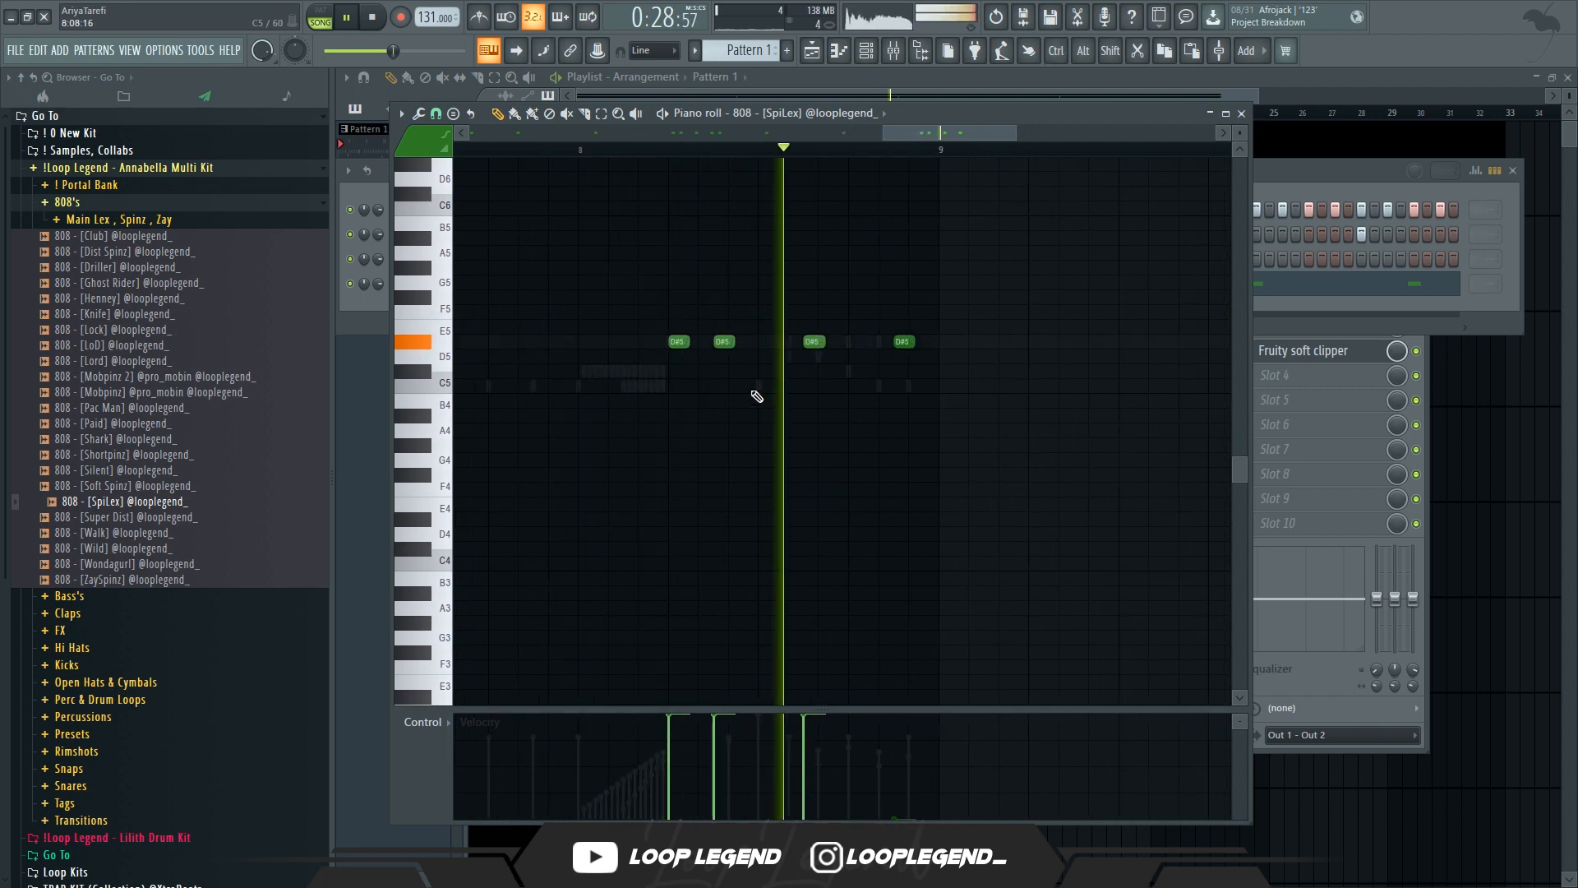
pyautogui.moveTo(760, 370); pyautogui.dragTo(817, 379)
pyautogui.press('space')
pyautogui.moveTo(708, 315); pyautogui.dragTo(1142, 459)
pyautogui.press('Delete')
# Copy the bar 8 fill notes from Clap - [Southside] and paste them over the SpiLex 808 notes in bar 8.
pyautogui.click(743, 113)
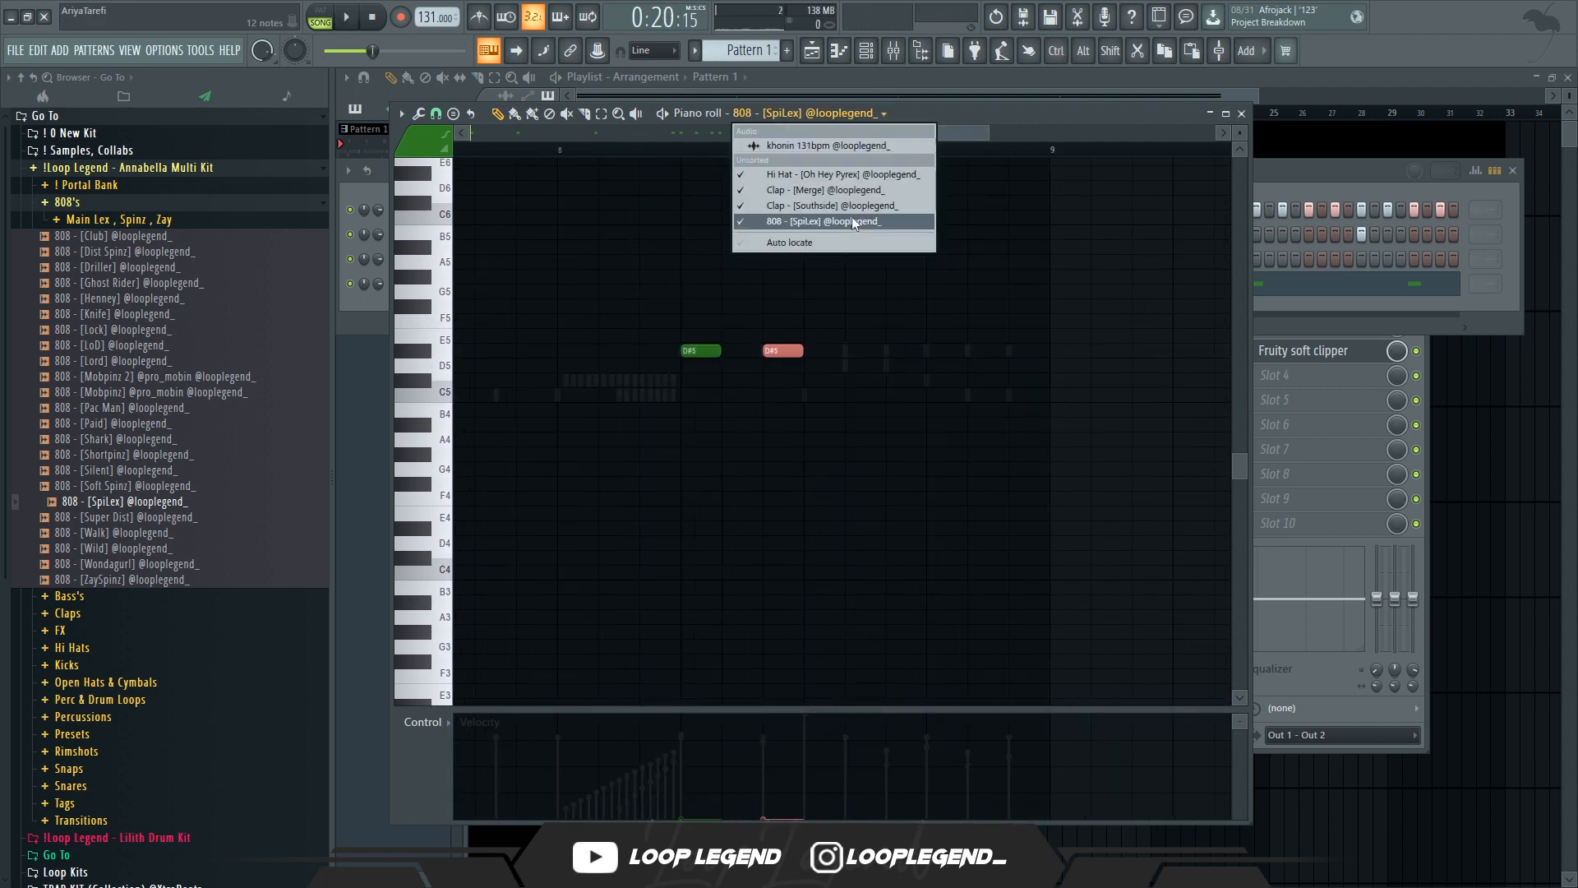
pyautogui.click(834, 206)
pyautogui.moveTo(1068, 271); pyautogui.dragTo(652, 398)
pyautogui.click(782, 113)
pyautogui.click(806, 222)
pyautogui.moveTo(829, 240); pyautogui.dragTo(602, 416)
pyautogui.hotkey('ctrl', 'v')
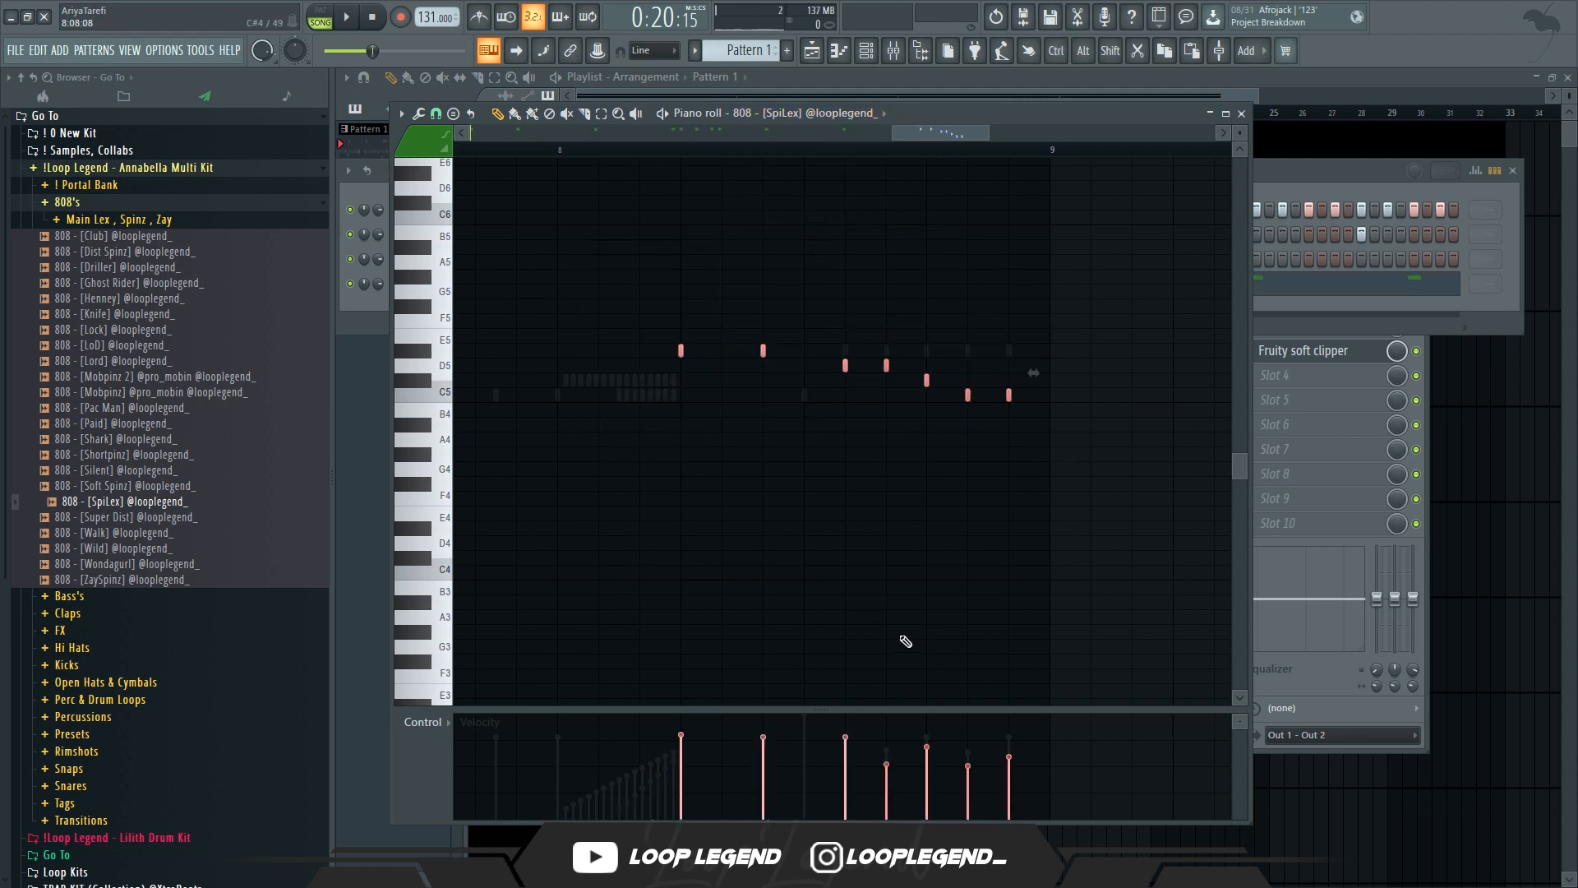
# Scale the pasted 808 fill notes to full velocity and raise the lower ones until all sit on D#5.
pyautogui.hotkey('alt', 'x')
pyautogui.press('Return')
pyautogui.scroll(-4, 909, 545)
pyautogui.scroll(3, 878, 485)
pyautogui.moveTo(903, 477); pyautogui.dragTo(1110, 317)
pyautogui.hotkey('shift', 'Up')
pyautogui.moveTo(967, 458); pyautogui.dragTo(1087, 354)
pyautogui.hotkey('shift', 'Up')
pyautogui.moveTo(1013, 401); pyautogui.dragTo(1084, 342)
pyautogui.hotkey('shift', 'Up')
# Lengthen the 808 fill notes to 1/3 beat each and lower the last five to B4.
pyautogui.scroll(-3, 951, 353)
pyautogui.scroll(3, 914, 398)
pyautogui.moveTo(913, 402); pyautogui.dragTo(970, 433)
pyautogui.scroll(2, 988, 436)
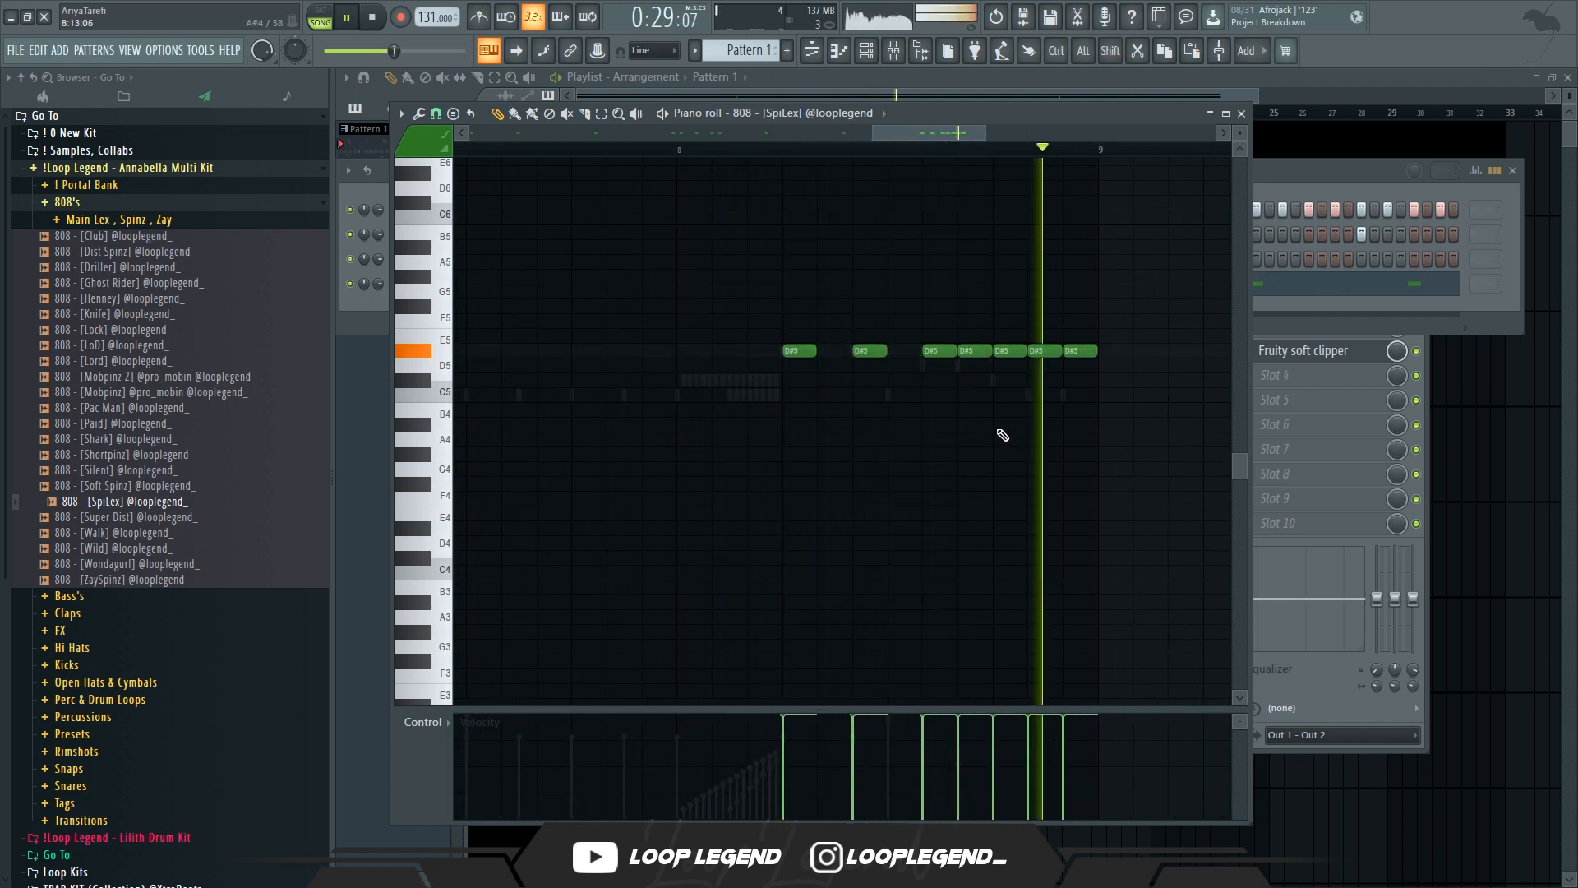
pyautogui.scroll(-2, 978, 442)
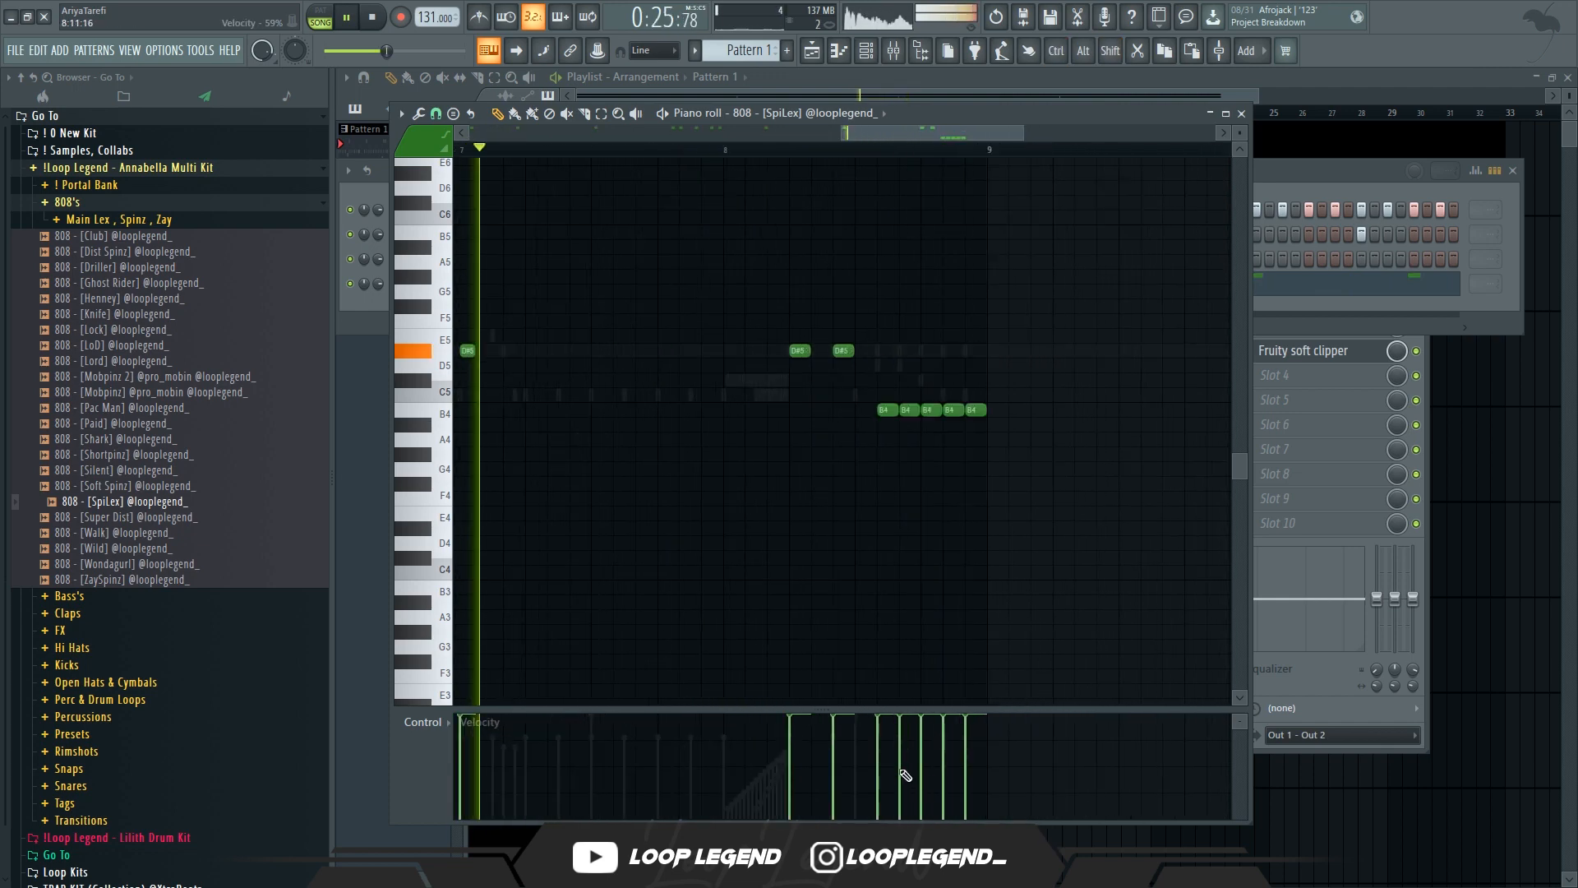
# Adjust the velocities of the second and fourth B4 notes in the 808 fill for a softer accent.
pyautogui.click(901, 773)
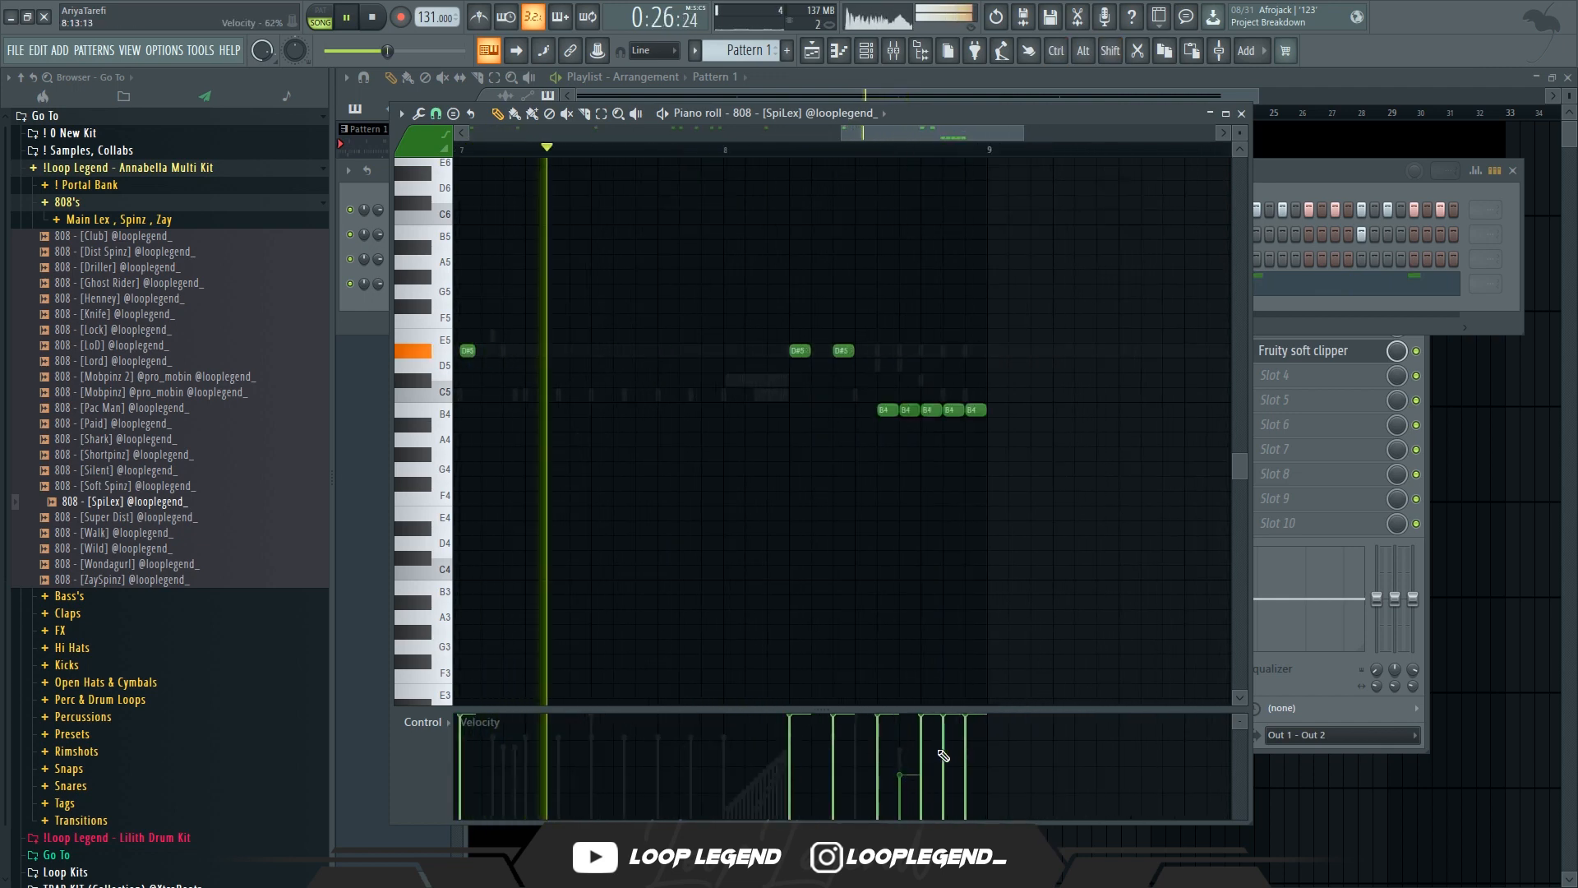
pyautogui.click(945, 764)
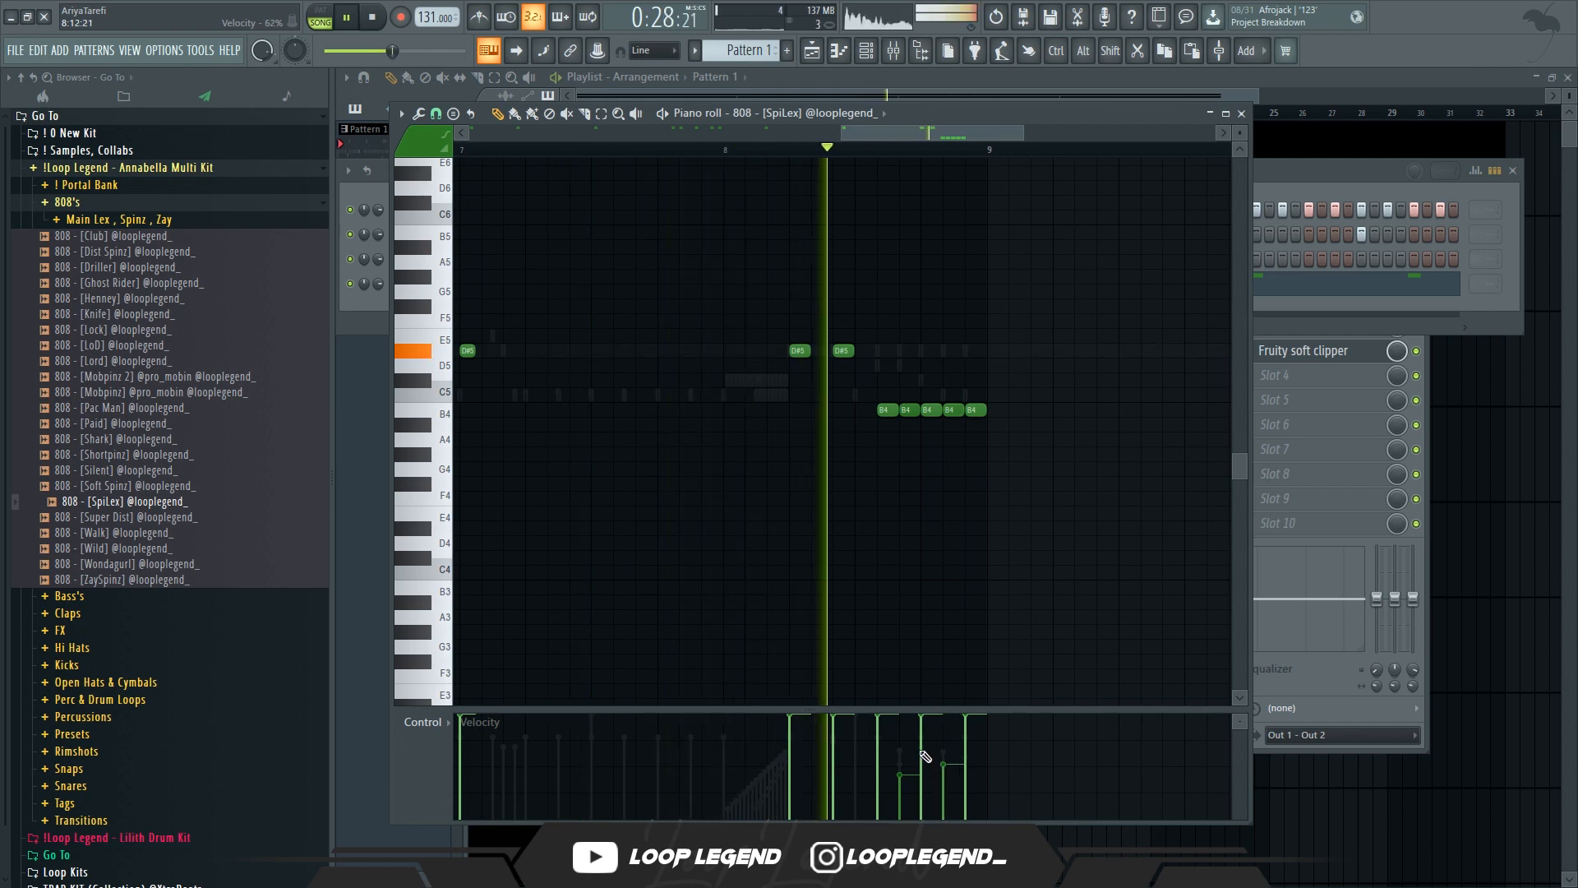
pyautogui.click(903, 744)
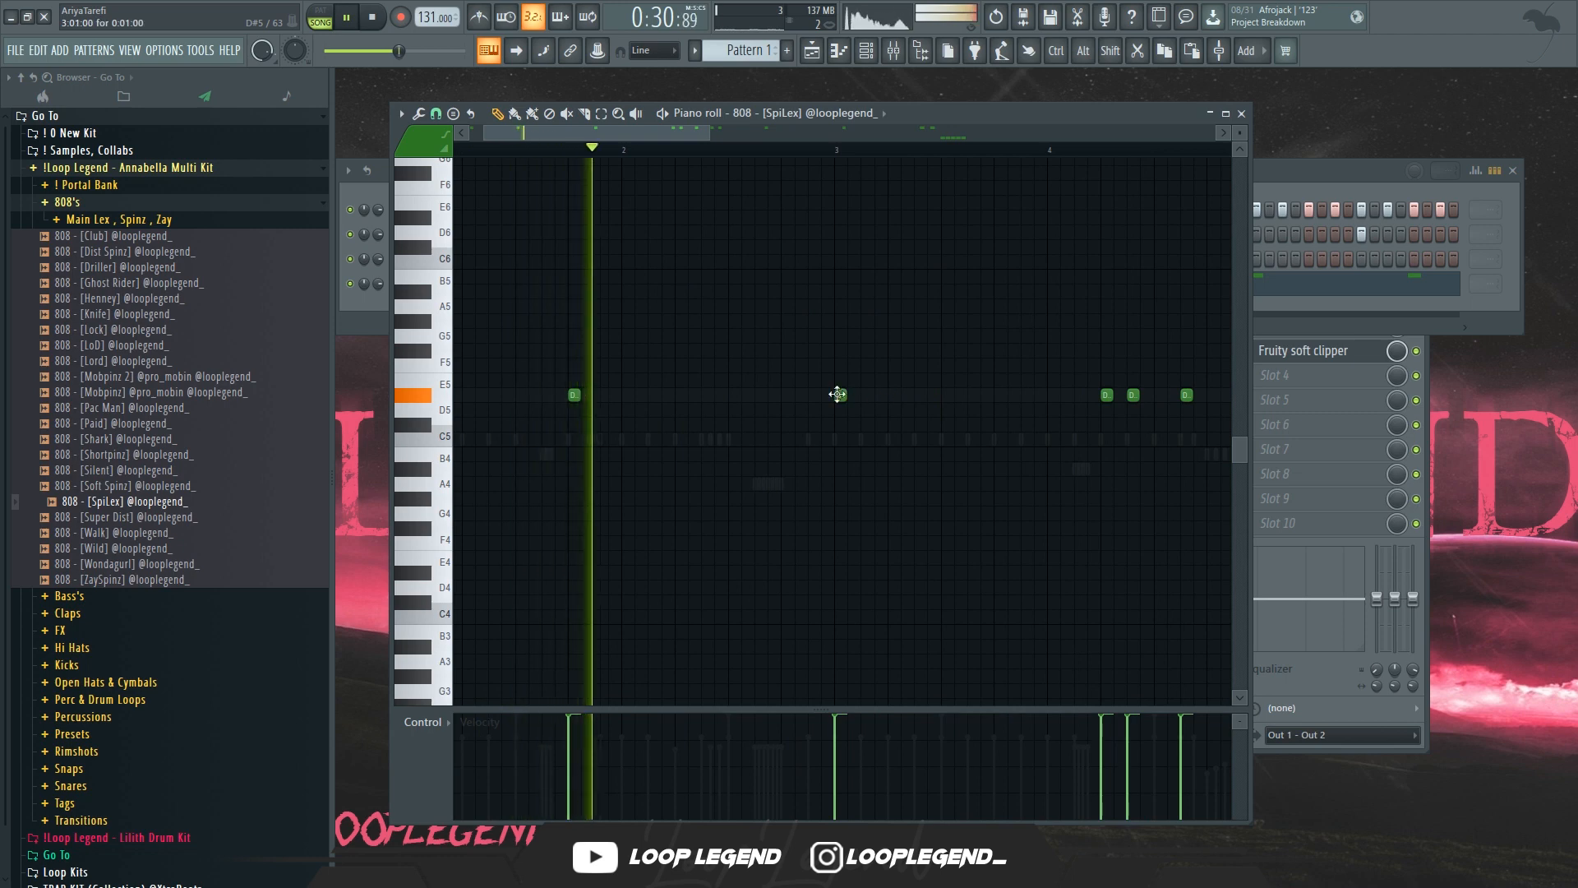
# Add a D#5 pickup note just before the 808 hit at the start of bar 3.
pyautogui.scroll(2, 791, 416)
pyautogui.click(788, 396)
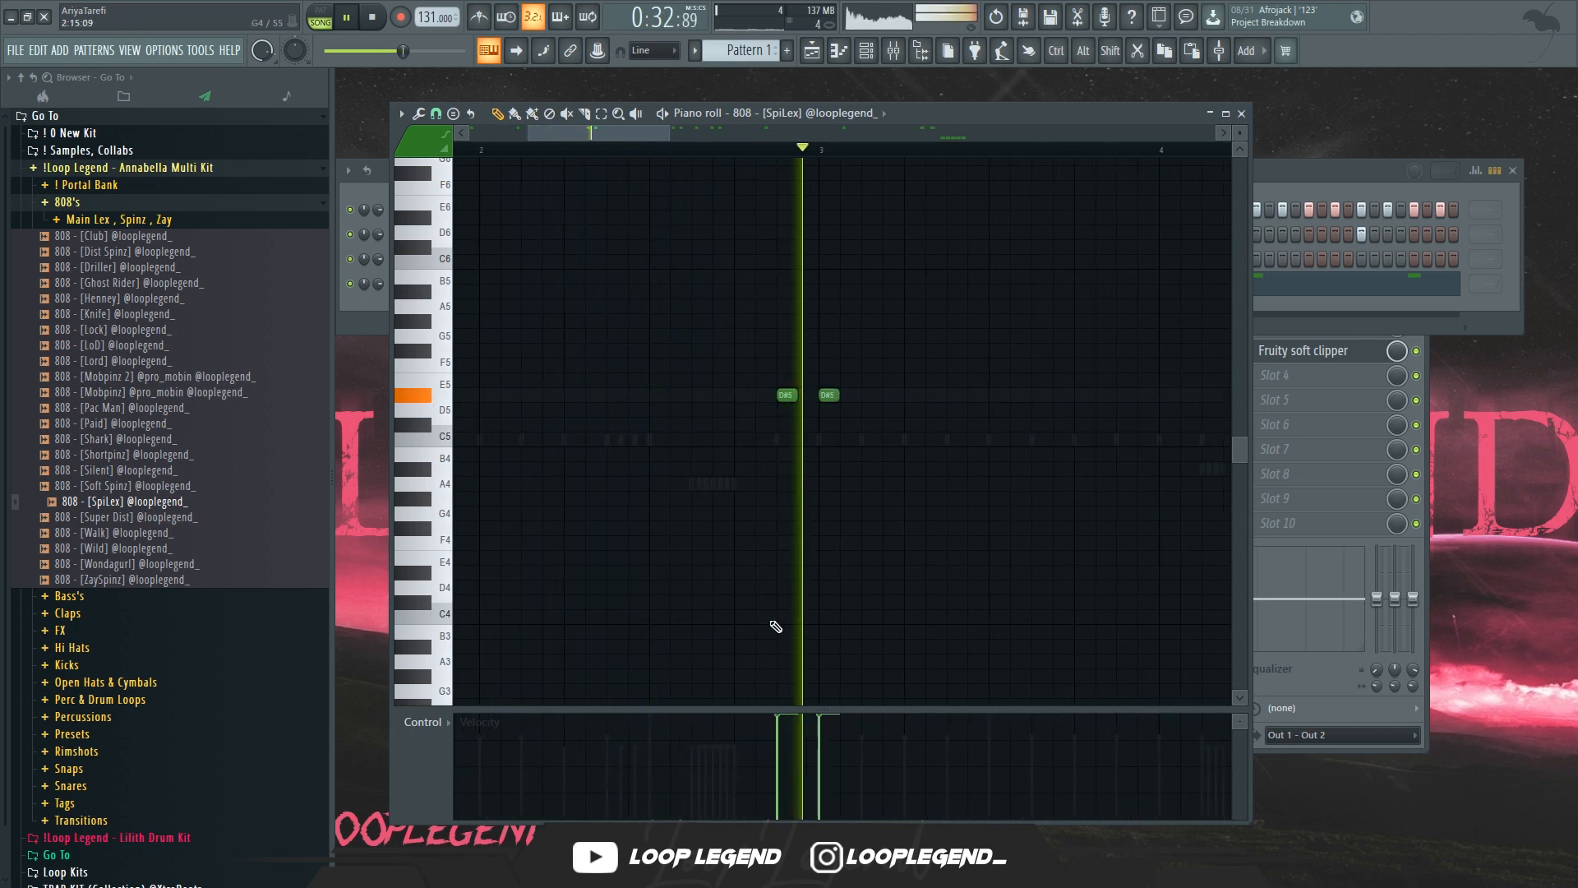
pyautogui.scroll(-2, 863, 563)
pyautogui.scroll(-1, 863, 563)
pyautogui.scroll(3, 951, 476)
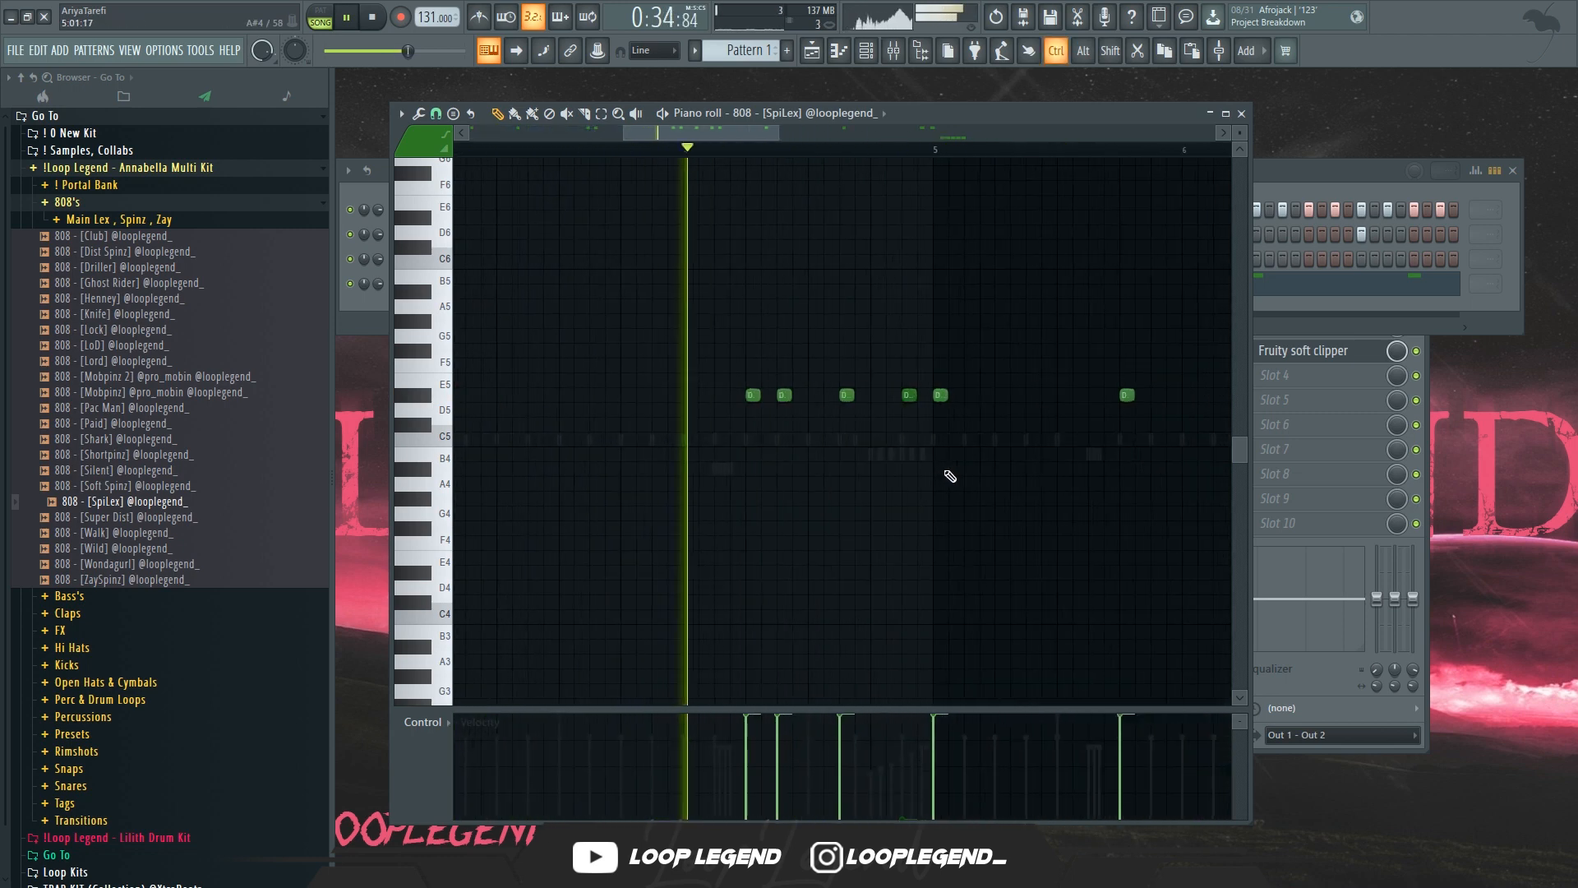
# Add low-velocity 808 pickups before bar 7 and before the bar 8 fill, using D#6 for the first and D#5 for the second.
pyautogui.moveTo(937, 461); pyautogui.dragTo(534, 439)
pyautogui.moveTo(767, 434); pyautogui.dragTo(749, 450)
pyautogui.click(976, 393)
pyautogui.hotkey('ctrl', 'Up')
pyautogui.moveTo(1014, 539); pyautogui.dragTo(700, 524)
pyautogui.moveTo(828, 504); pyautogui.dragTo(723, 595)
pyautogui.click(948, 470)
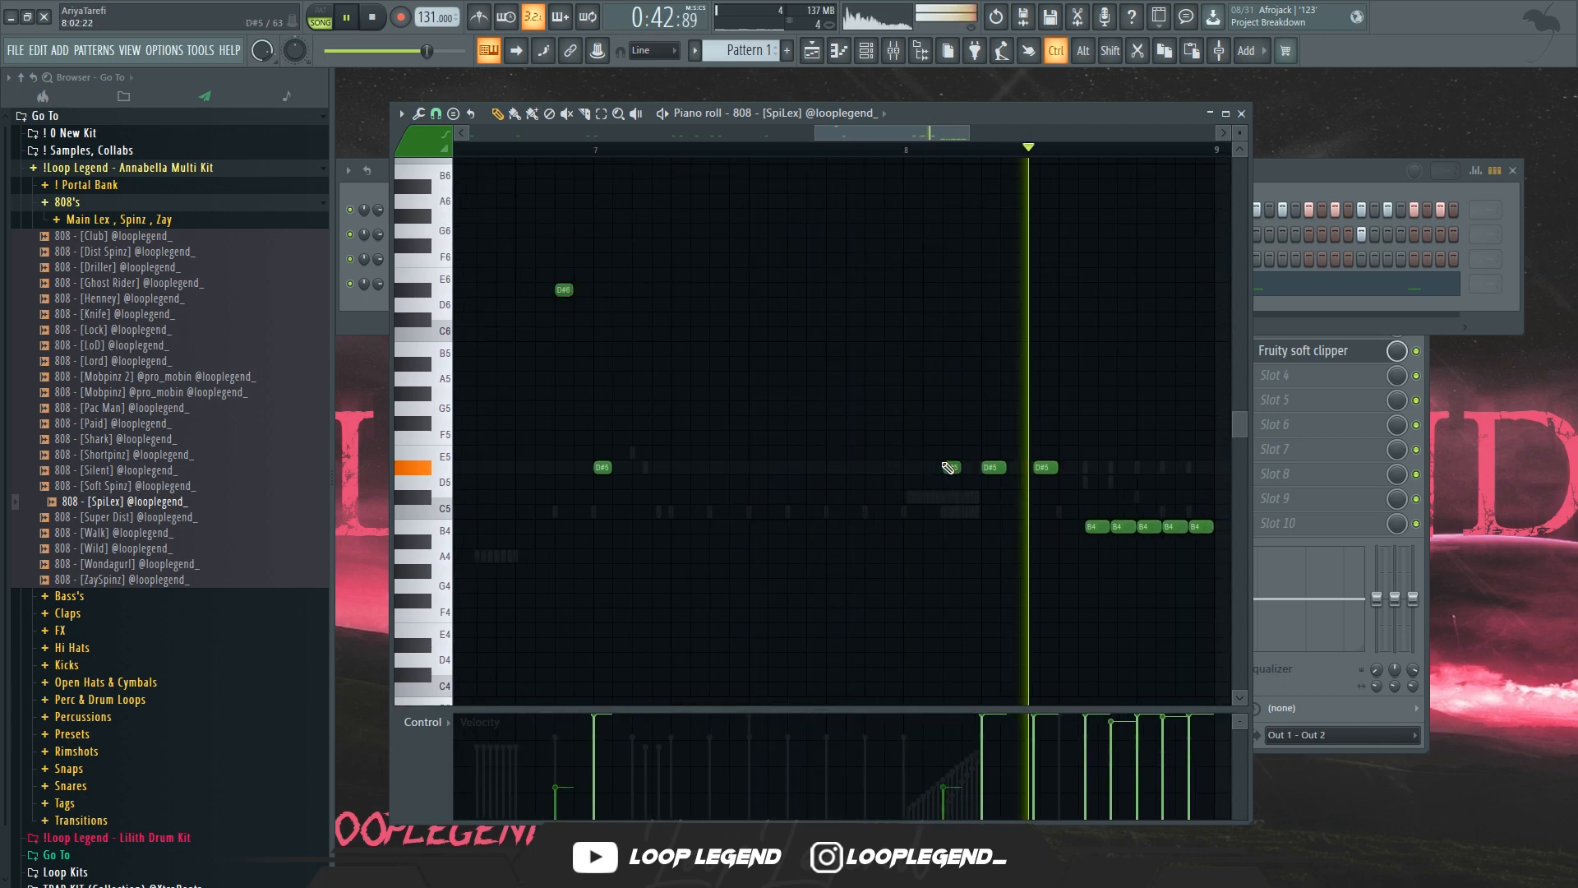
pyautogui.keyDown('ctrl'); pyautogui.scroll(-4, 950, 468); pyautogui.keyUp('ctrl')
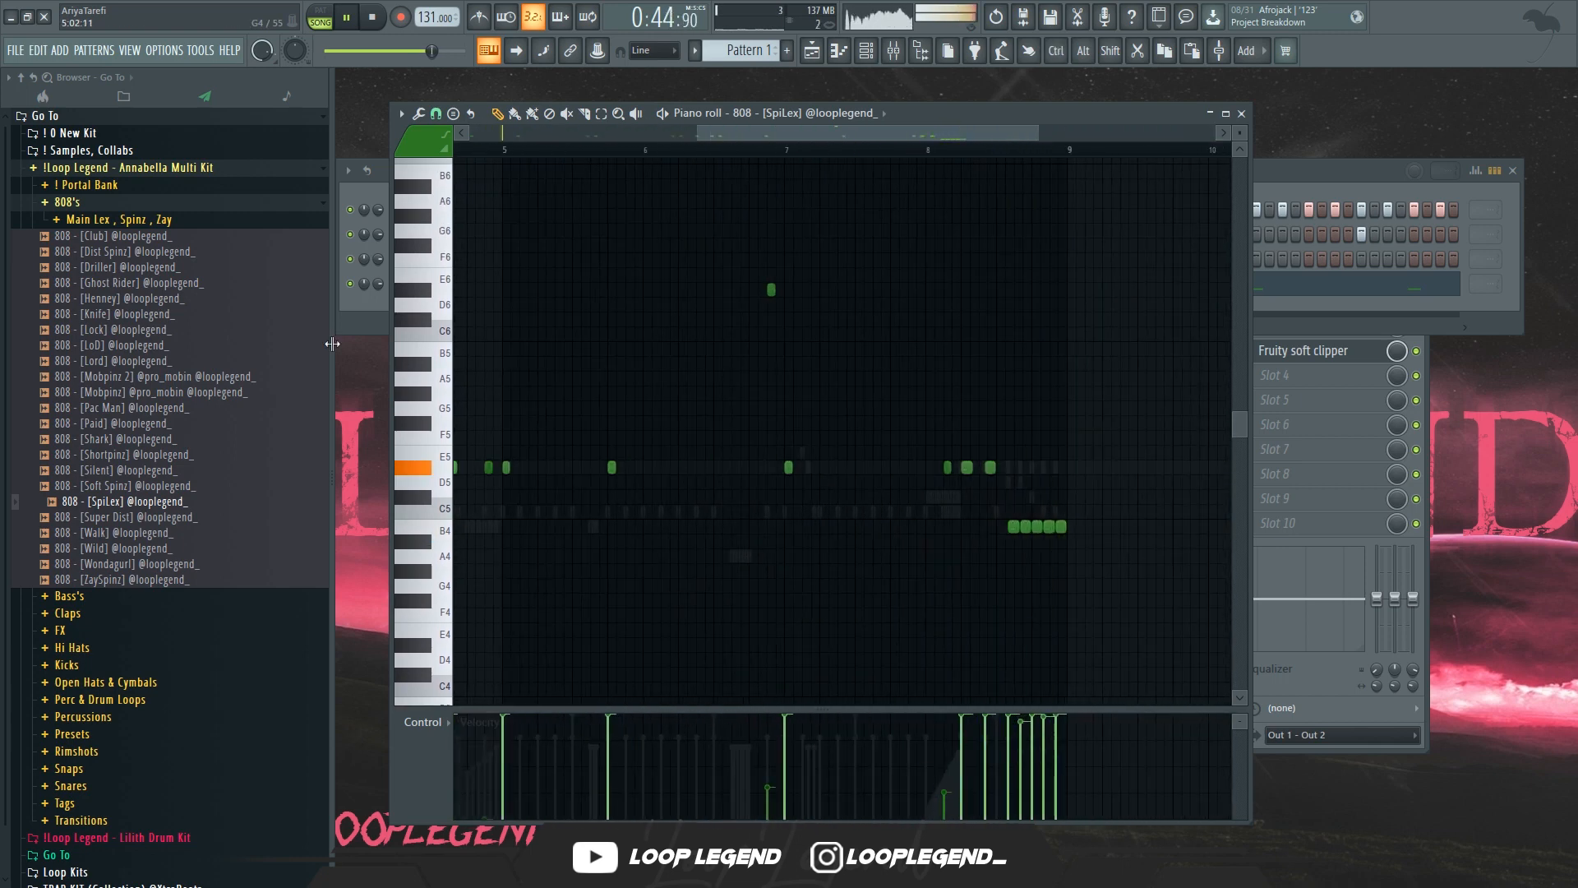
# Open Open Hat - [Bite] from the kit's Open Hats & Cymbals folder in a new channel.
pyautogui.click(170, 205)
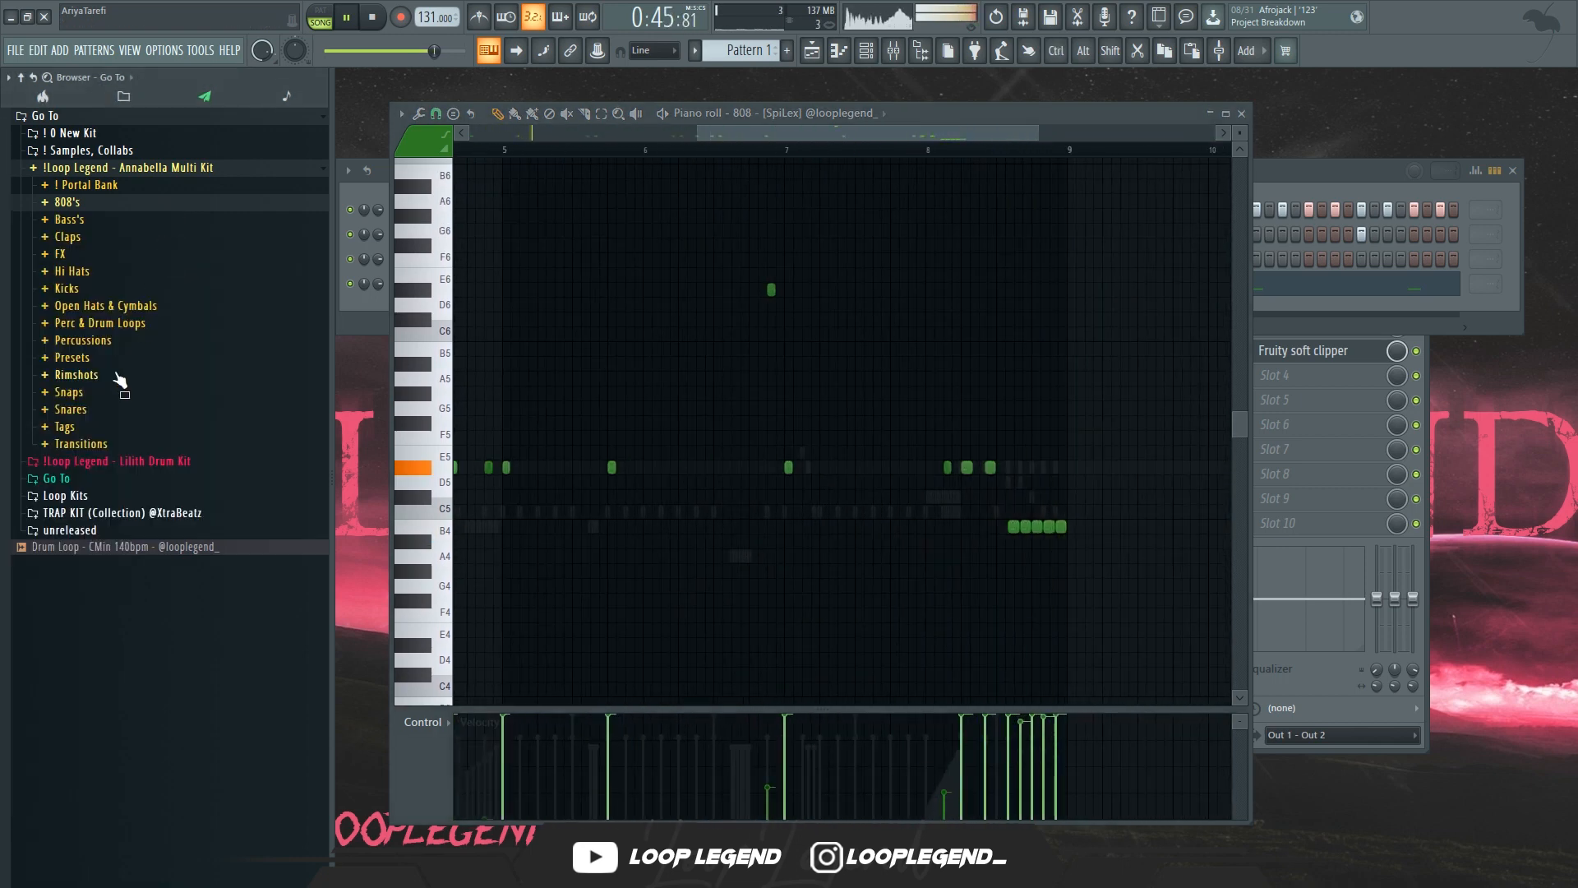
pyautogui.click(111, 325)
pyautogui.click(136, 307)
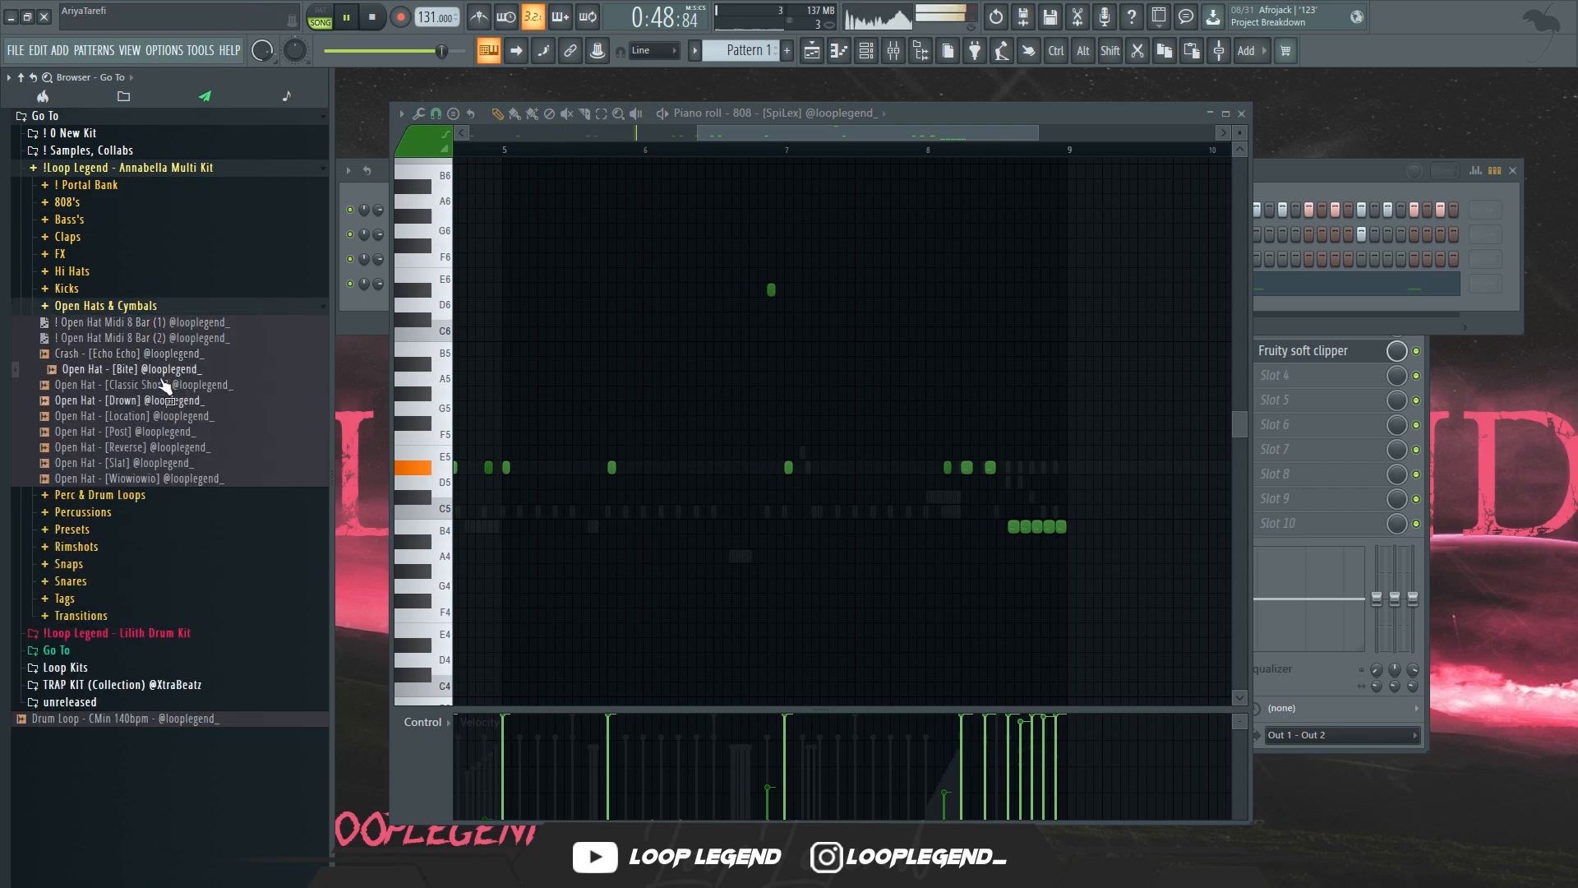
pyautogui.rightClick(183, 369)
pyautogui.click(220, 385)
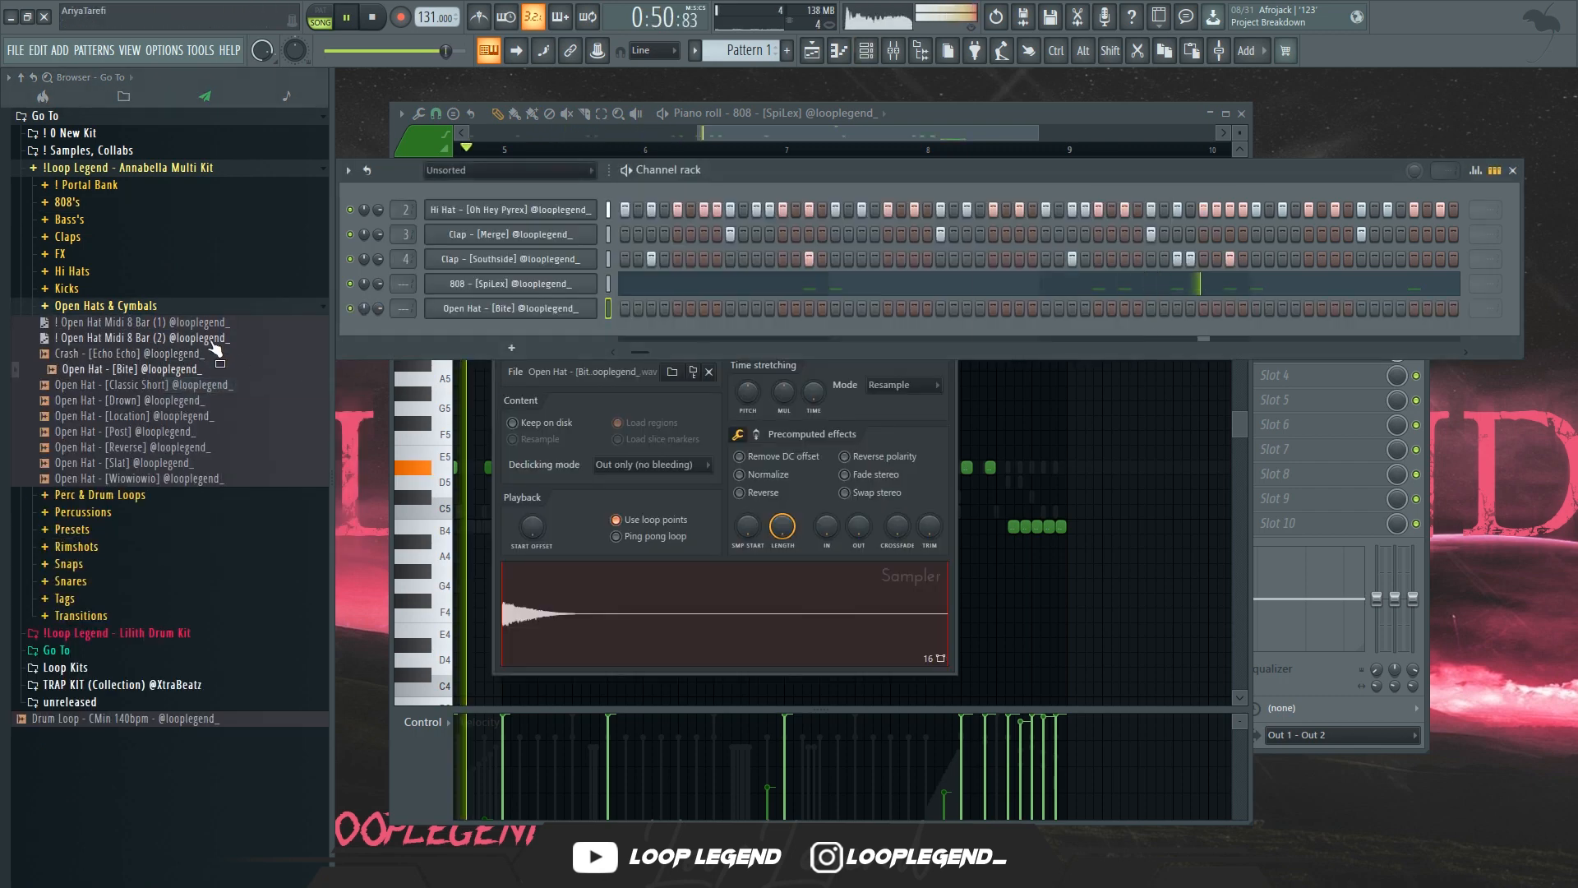
# Load the Open Hat Midi 8 Bar (2) pattern onto the Open Hat - [Bite] channel and open its piano roll.
pyautogui.moveTo(211, 342); pyautogui.dragTo(495, 309)
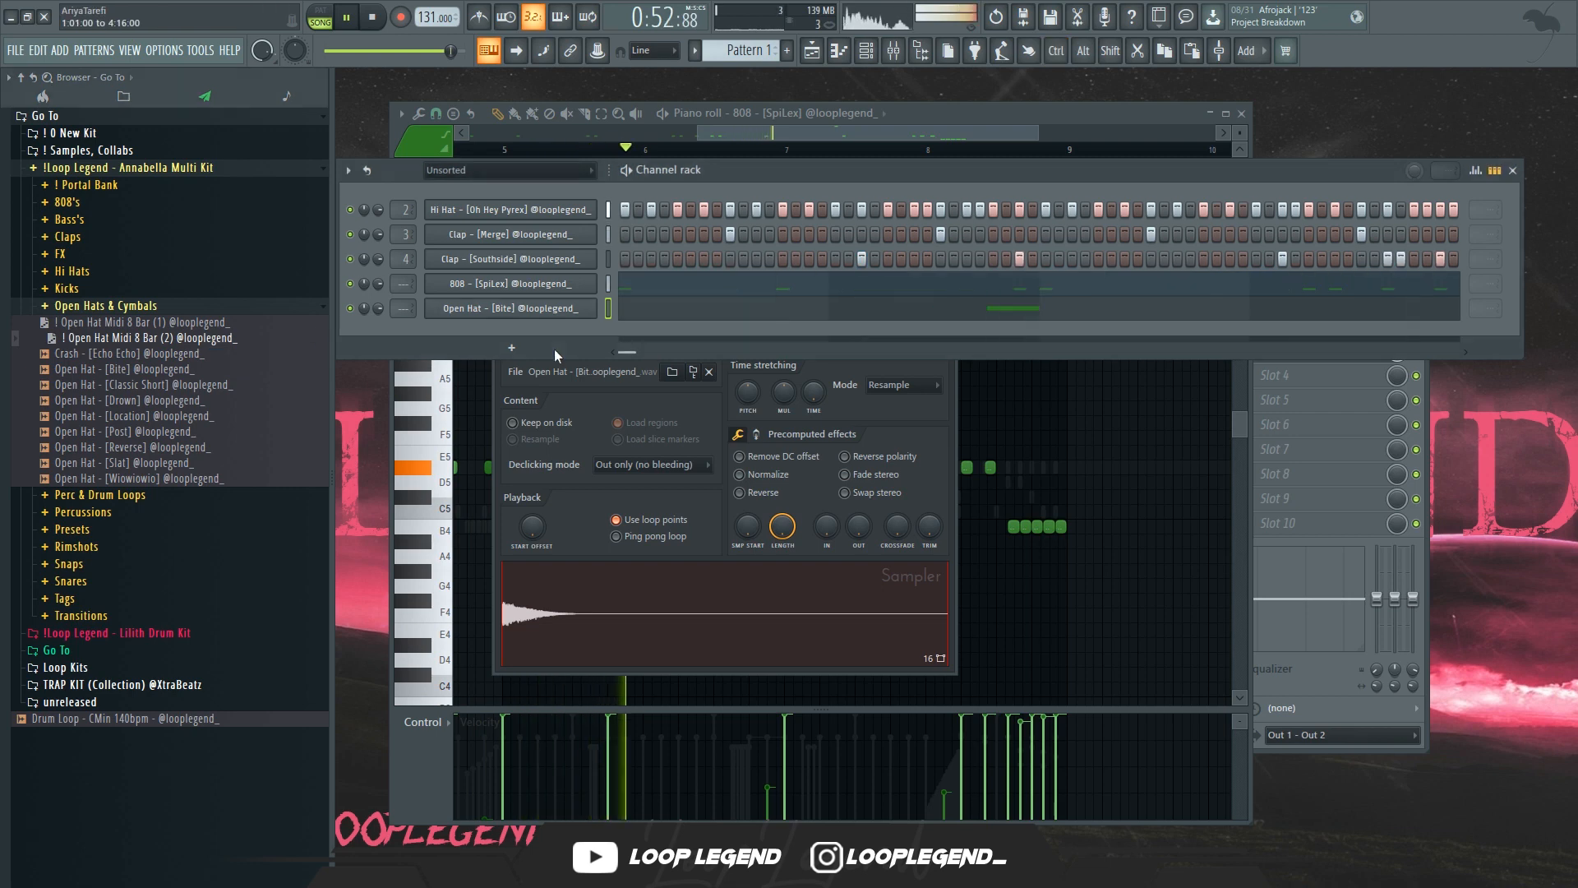
pyautogui.click(630, 310)
pyautogui.scroll(-3, 746, 476)
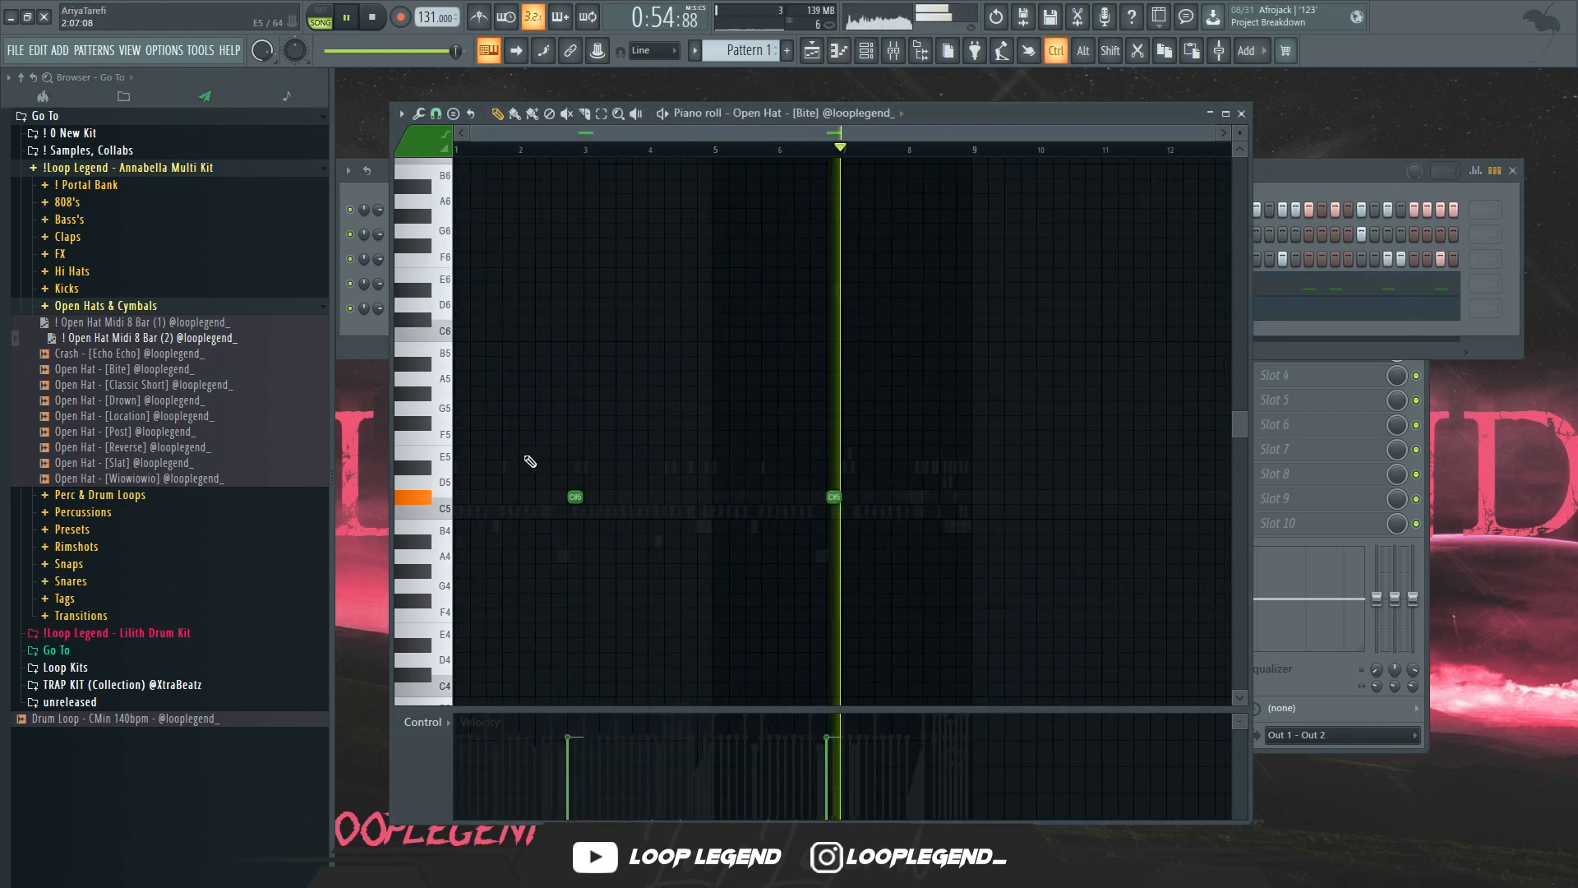
pyautogui.moveTo(186, 329); pyautogui.dragTo(546, 358)
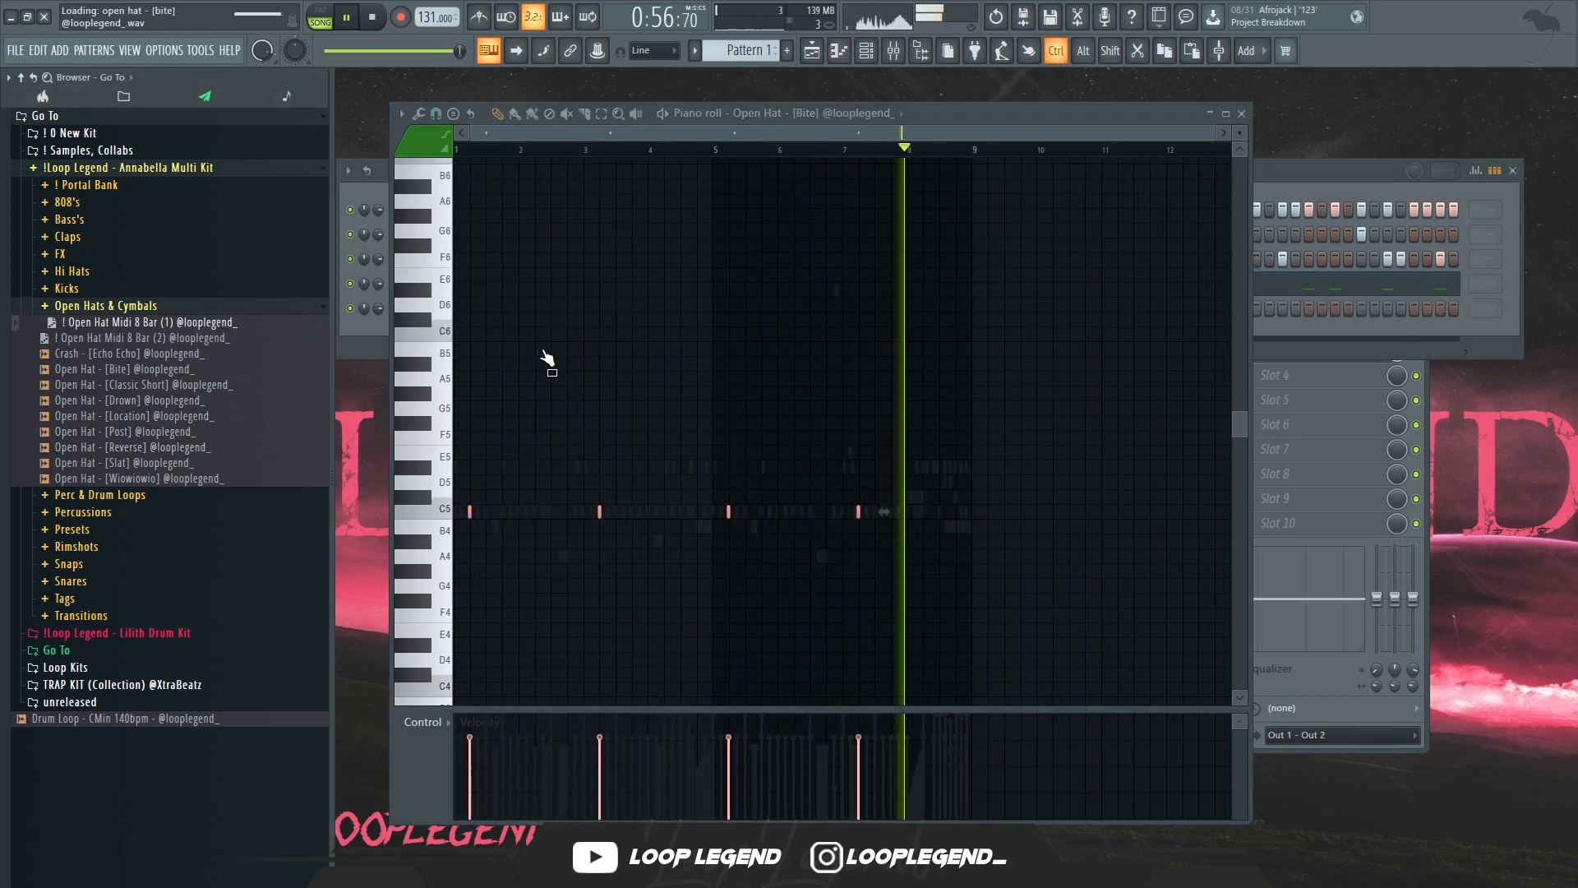
pyautogui.scroll(3, 444, 523)
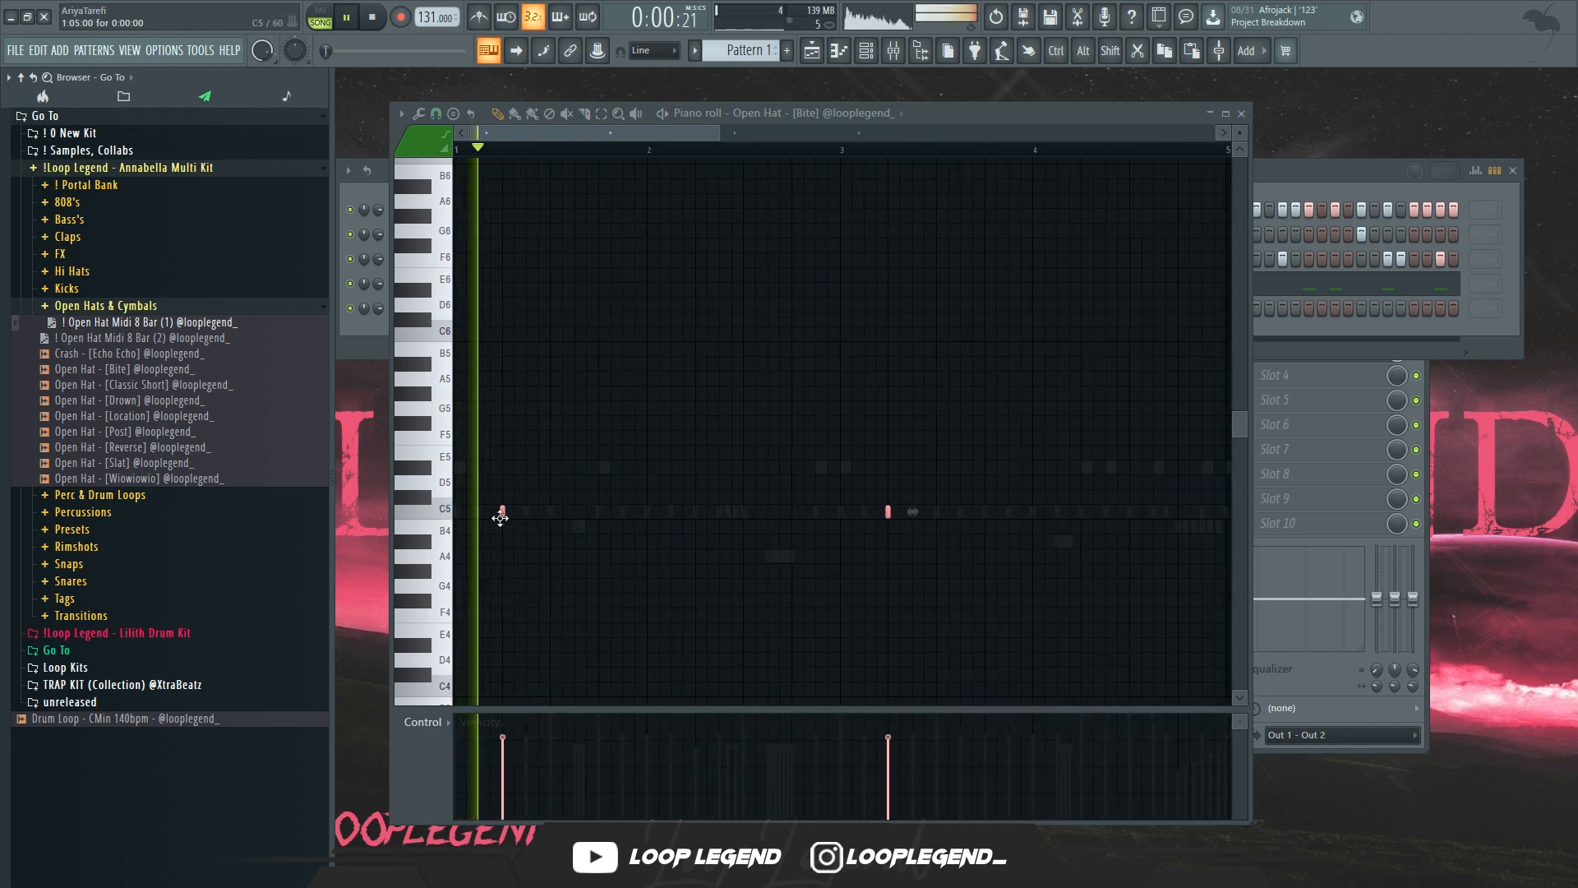
pyautogui.scroll(-3, 627, 539)
pyautogui.hotkey('ctrl', 'z')
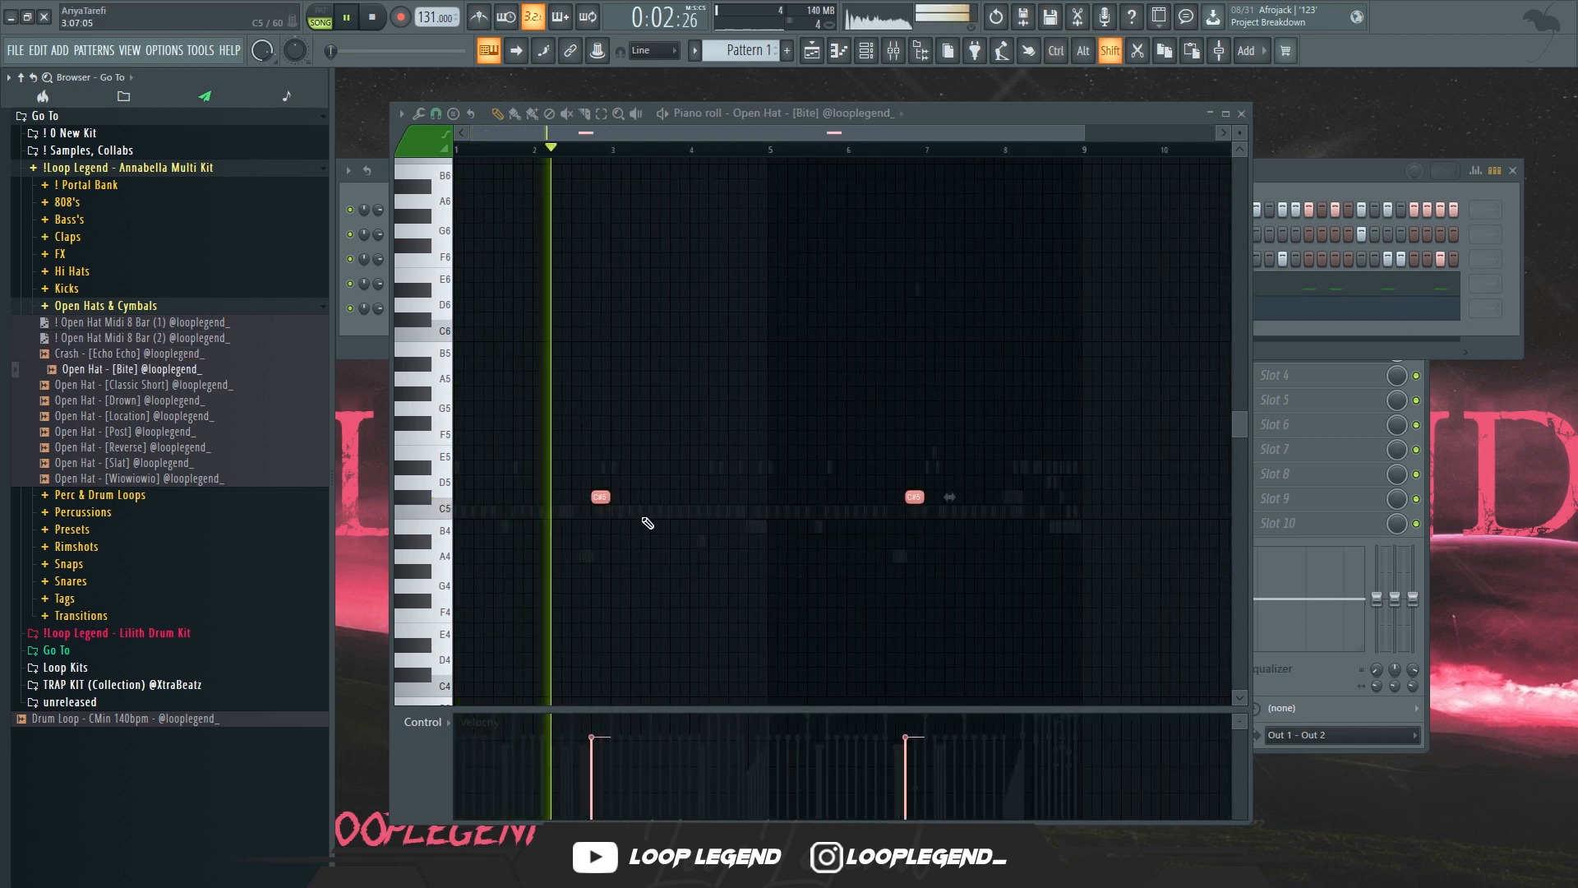
# Replace the open hat notes with the Open Hat Midi 8 Bar (1) pattern and select all of its notes.
pyautogui.hotkey('ctrl', 'z')
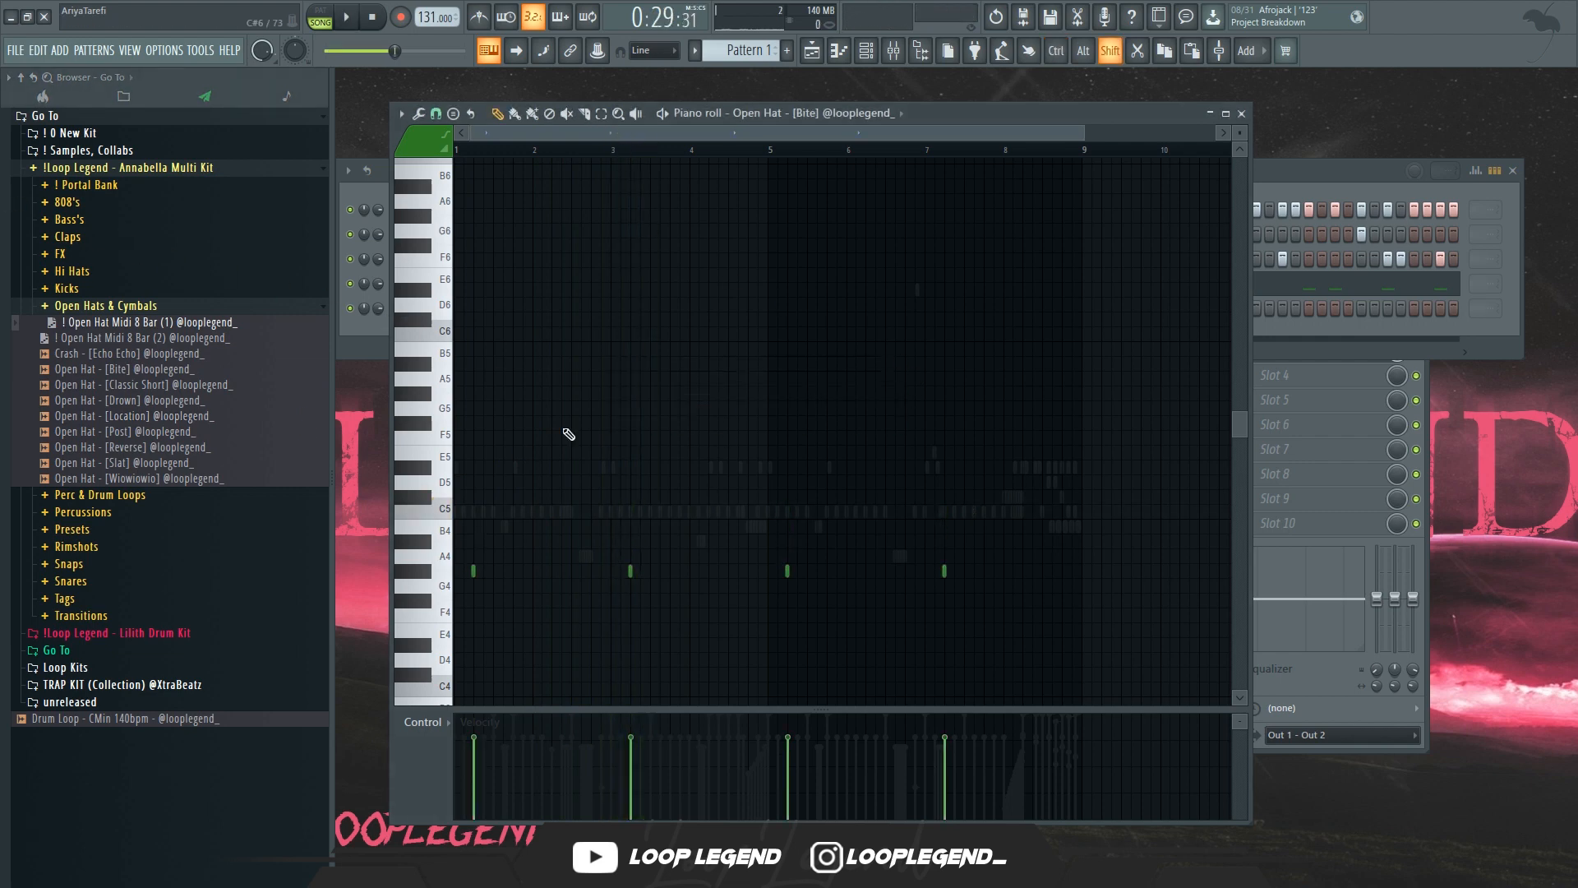
pyautogui.hotkey('ctrl', 'a')
# Route the Open Hat - [Bite] channel to mixer track 6, panned slightly right with its level at -3.6 dB.
pyautogui.press('F6')
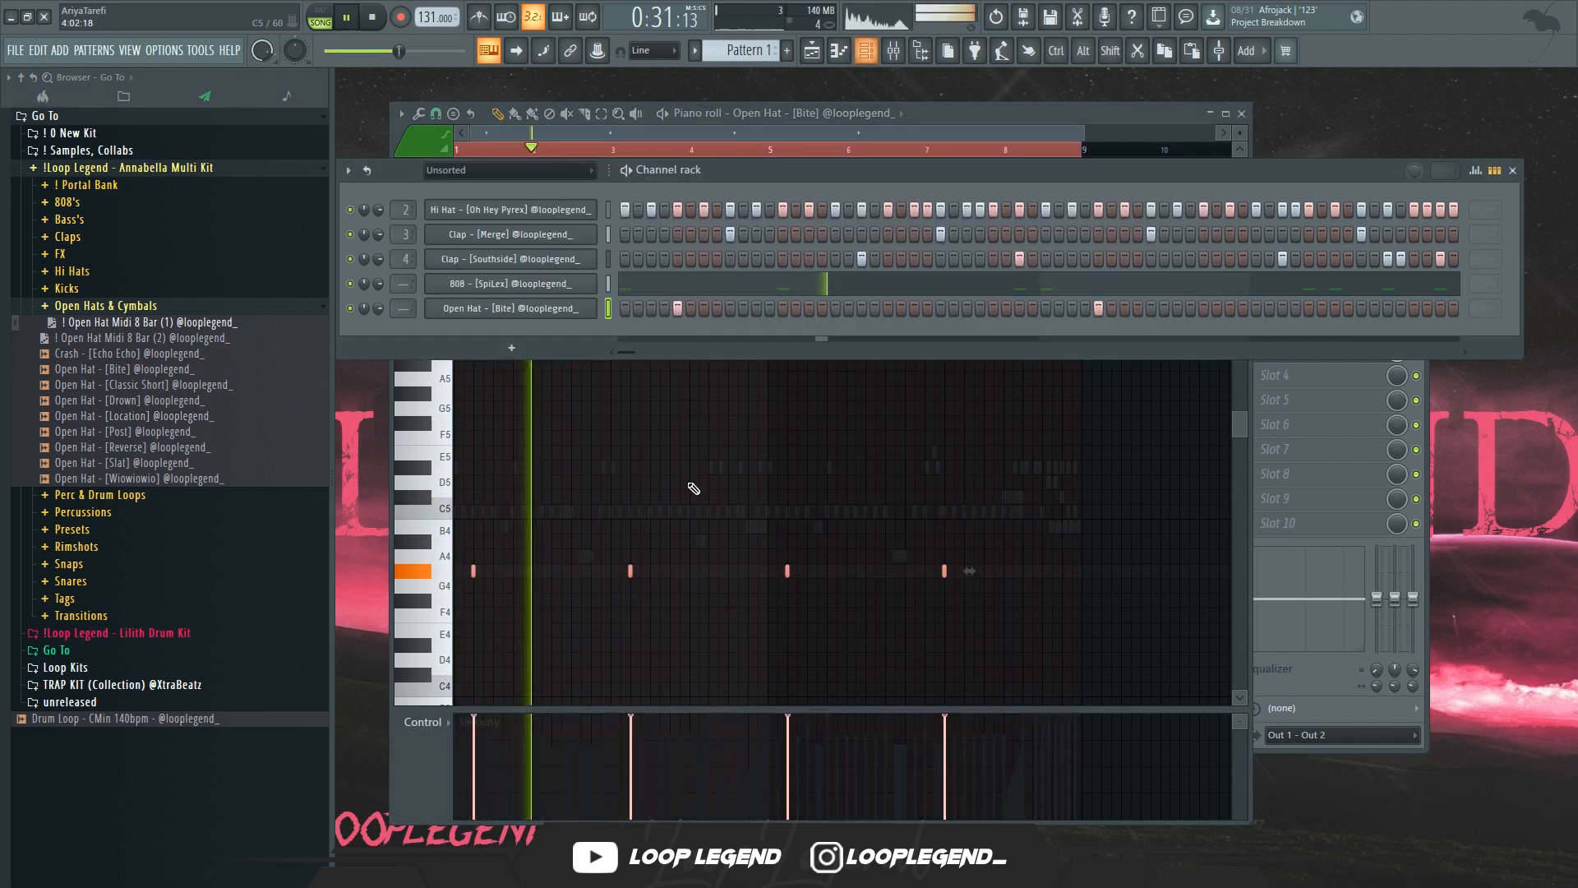
pyautogui.press('F9')
pyautogui.press('F6')
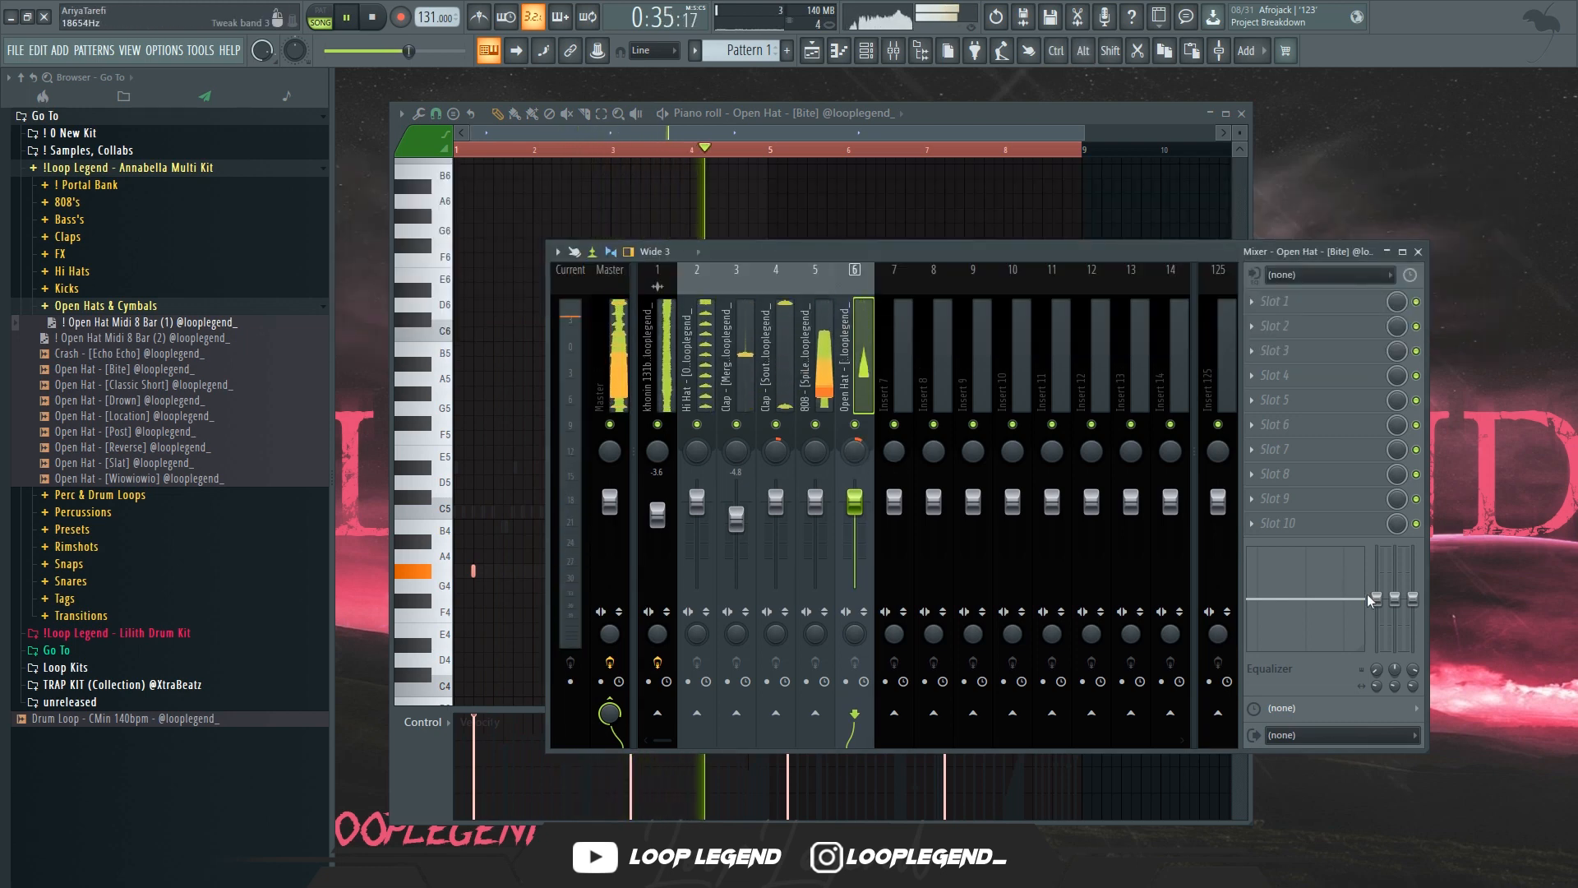
pyautogui.keyDown('ctrl'); pyautogui.click(850, 423); pyautogui.keyUp('ctrl')
pyautogui.press('space')
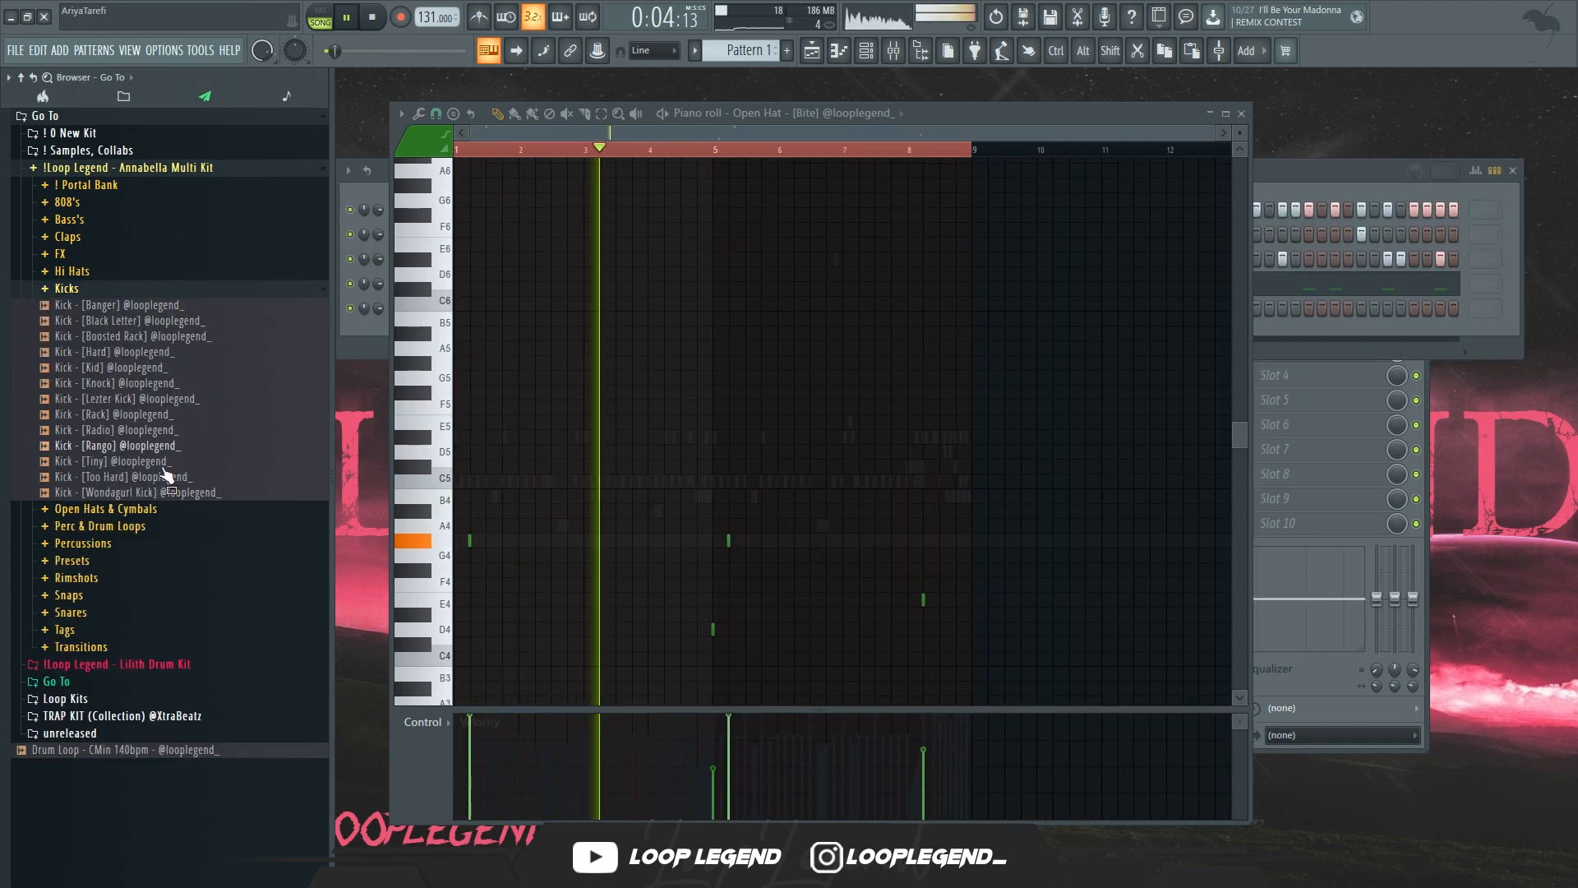
# Audition the Tiny and Rango kicks from the kit's Kicks folder and open Kick - [Rango] in a new channel.
pyautogui.click(164, 470)
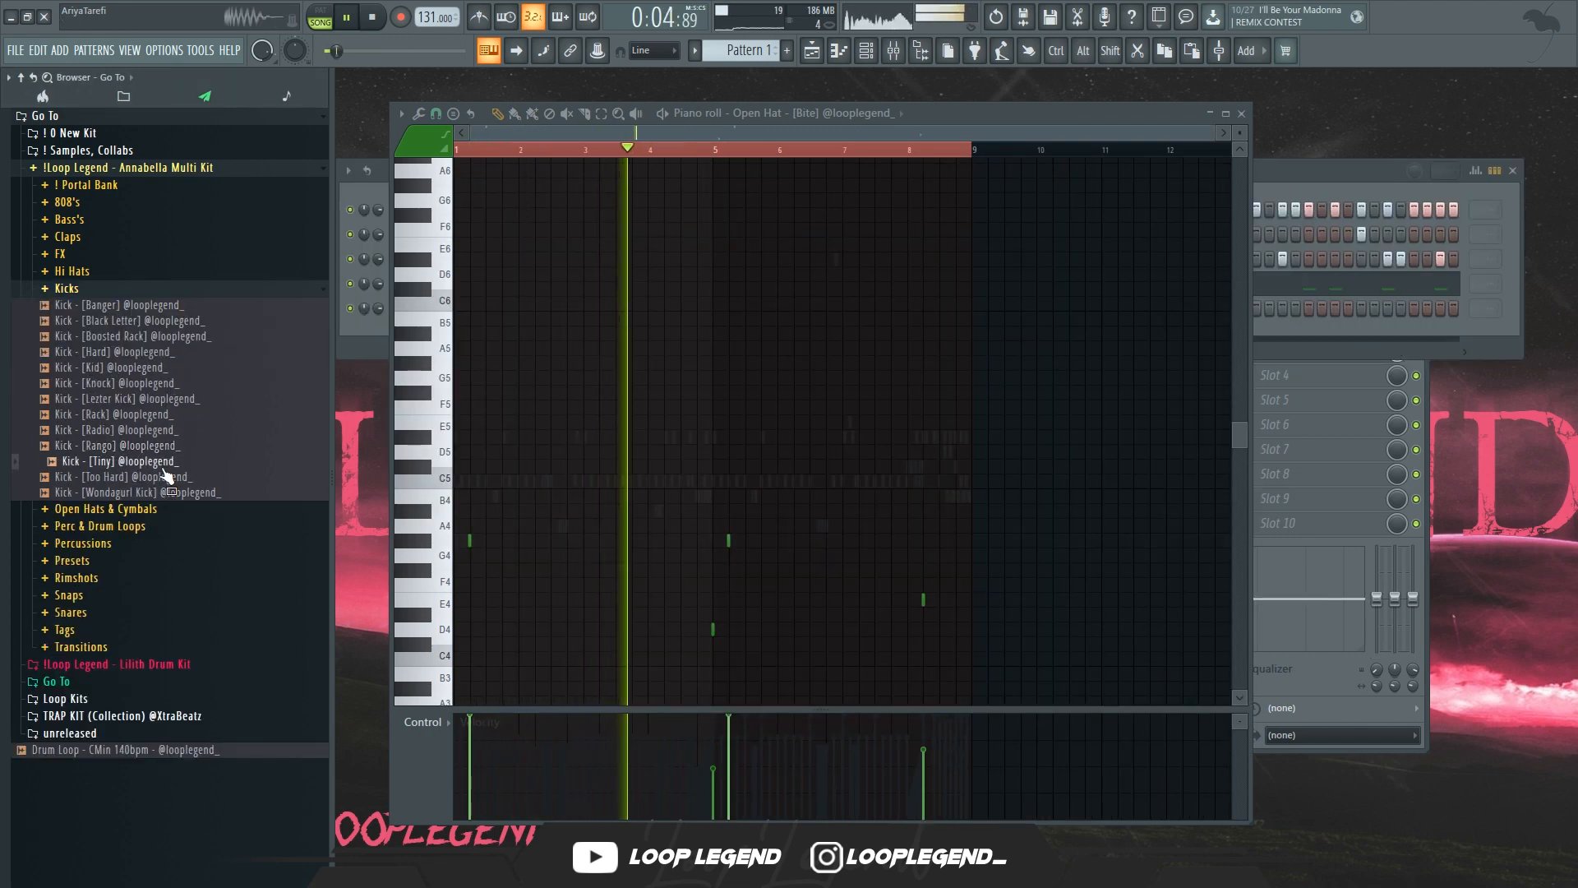
pyautogui.click(156, 448)
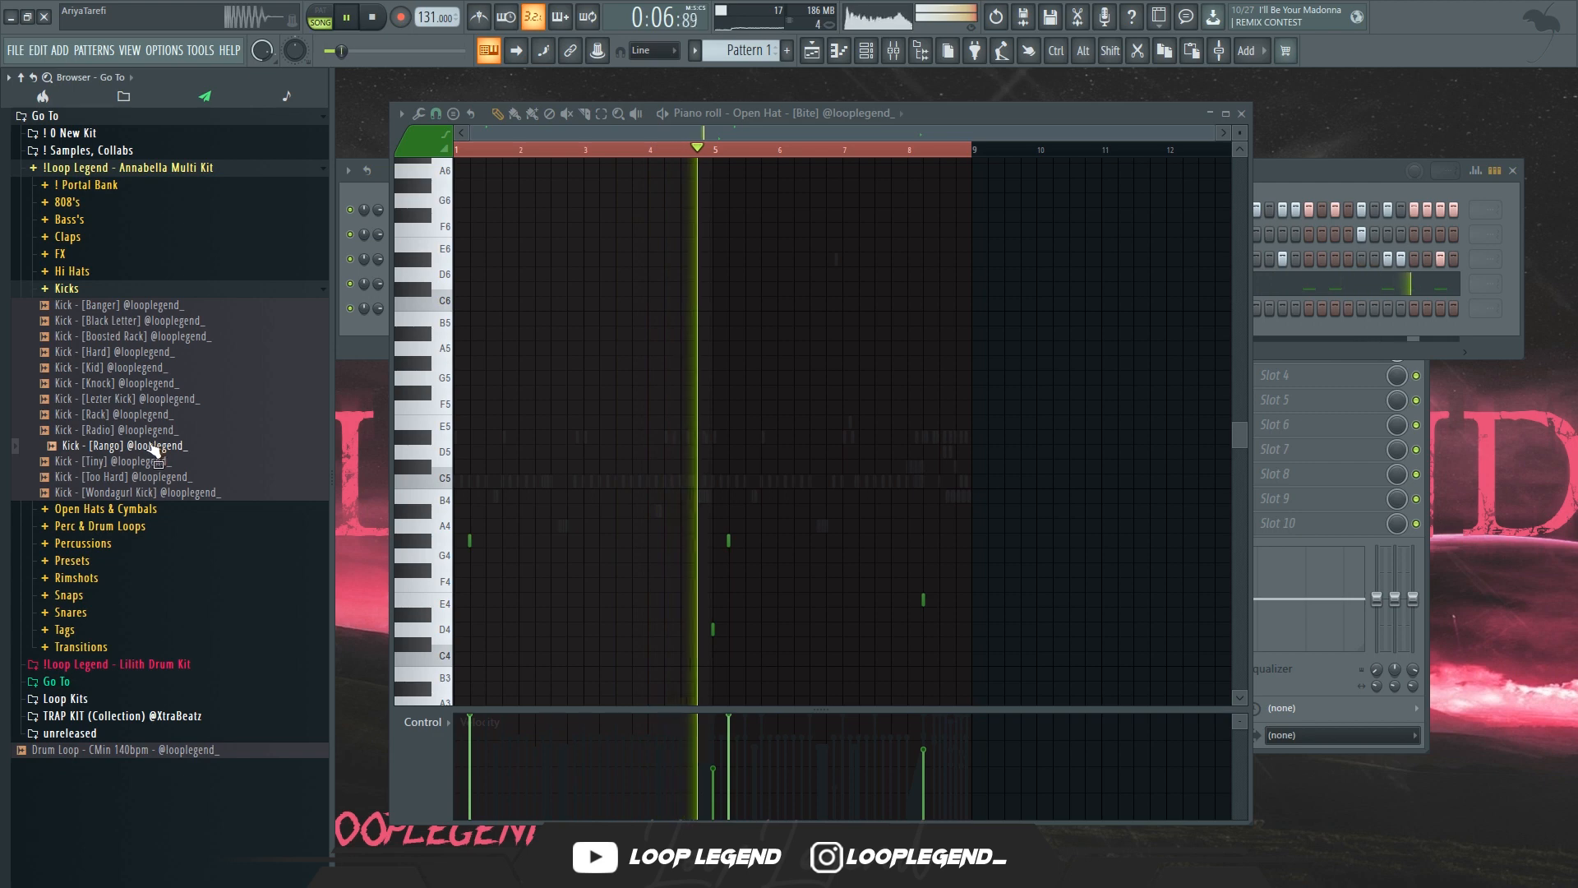
pyautogui.rightClick(156, 448)
pyautogui.click(202, 455)
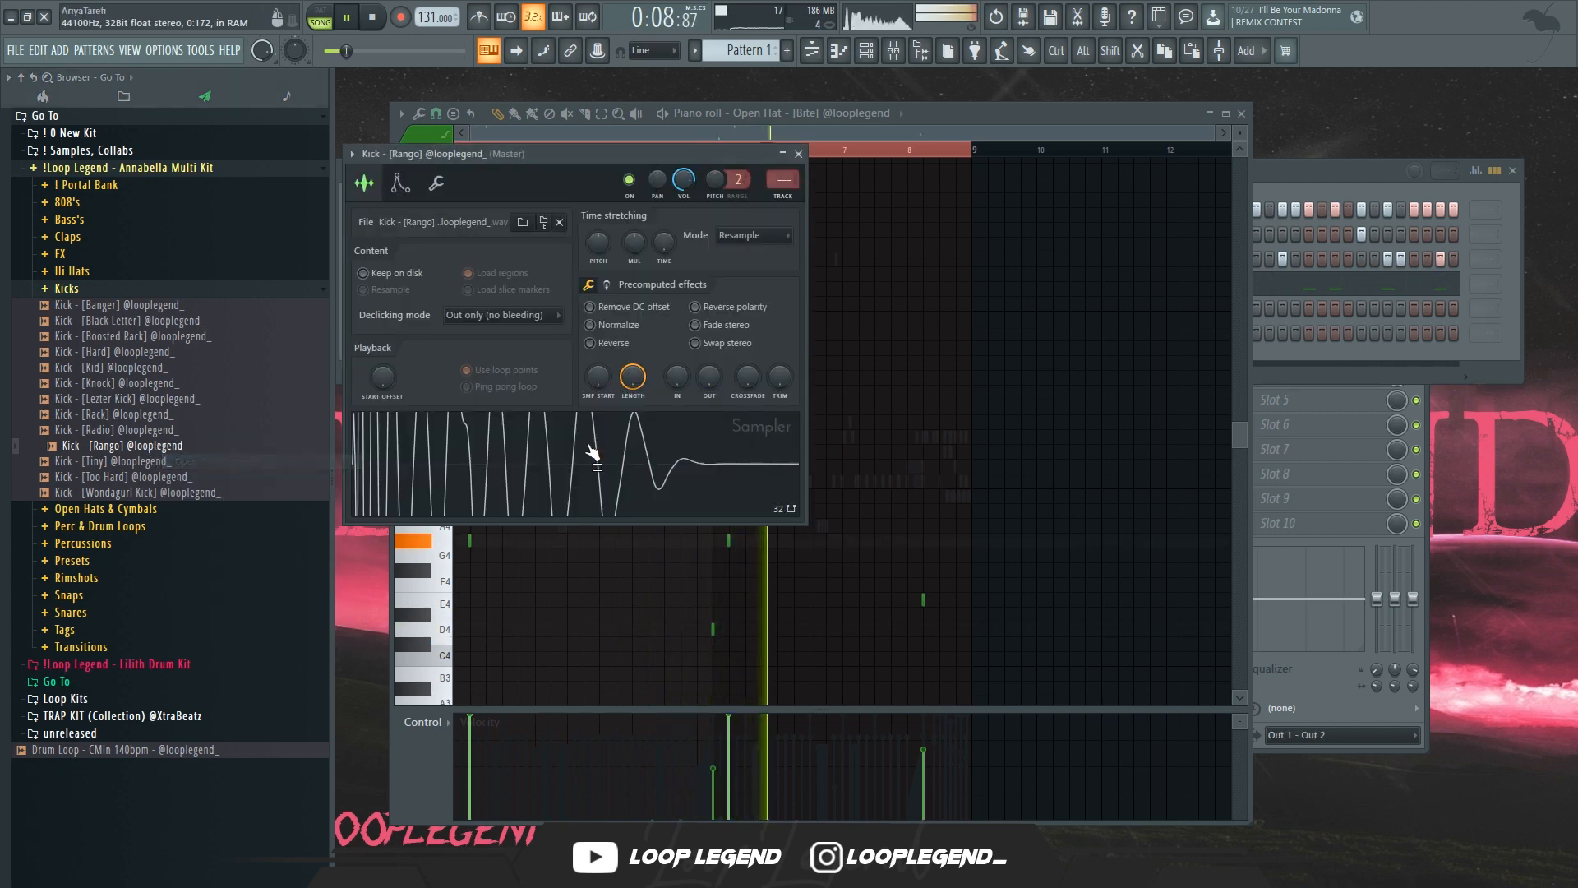
# Paste the 808 notes onto the Kick - [Rango] channel and bring them all onto C5 with the Limit tool.
pyautogui.press('F6')
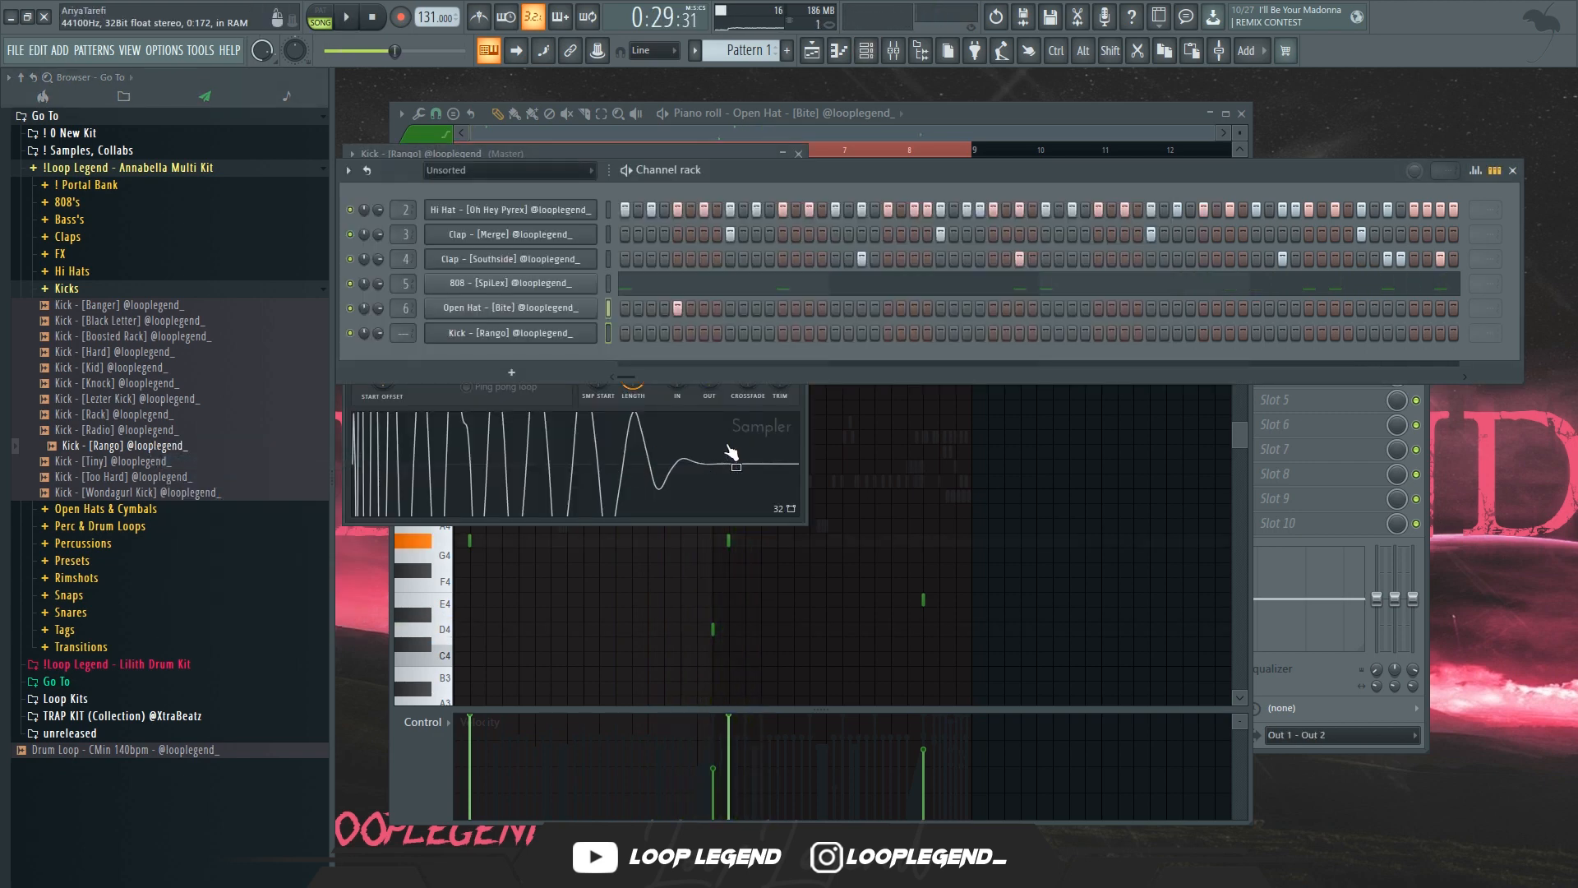
pyautogui.hotkey('ctrl', 'v')
pyautogui.press('F7')
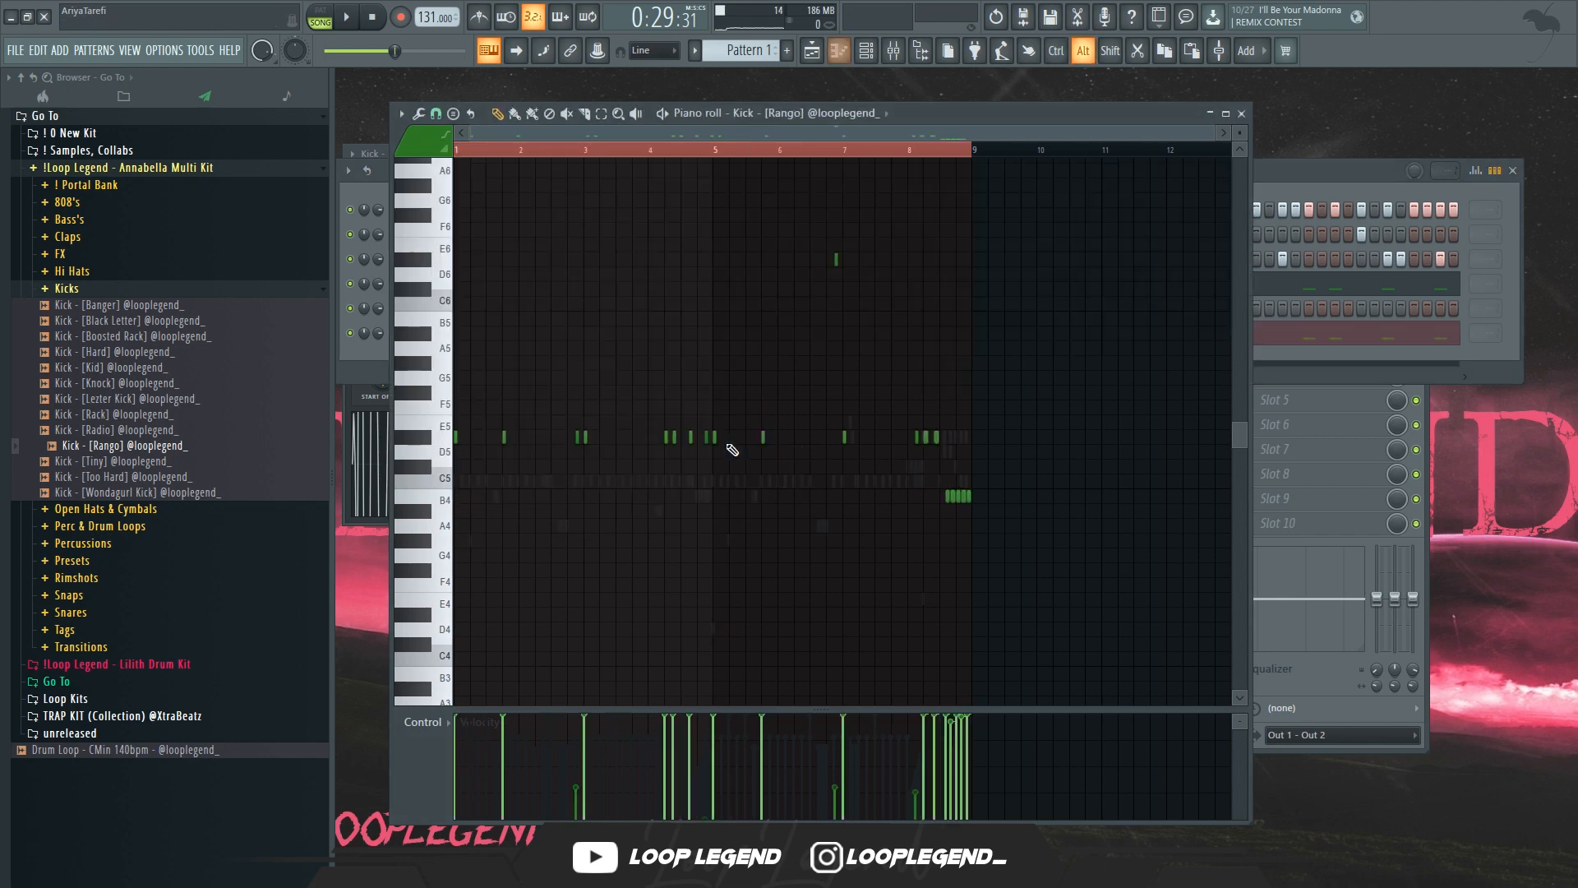
pyautogui.hotkey('alt', 'k')
pyautogui.press('Return')
# Route the Kick - [Rango] channel to mixer track 7, lower its level to -7.6 dB and play the beat.
pyautogui.press('F6')
pyautogui.press('F9')
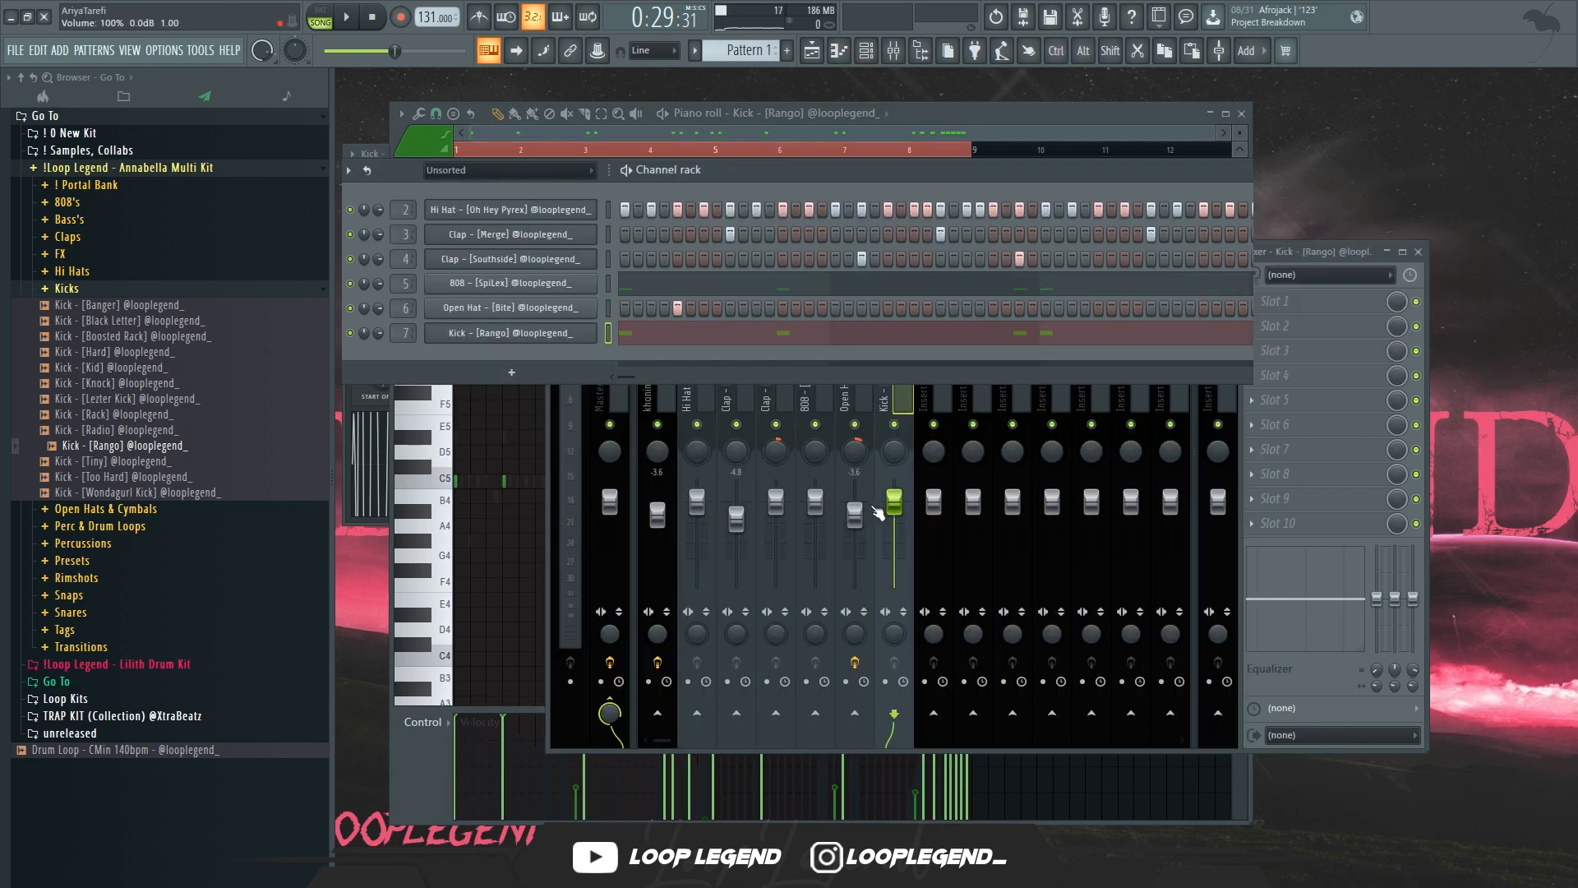
pyautogui.press('F6')
pyautogui.moveTo(895, 501); pyautogui.dragTo(897, 518)
pyautogui.press('space')
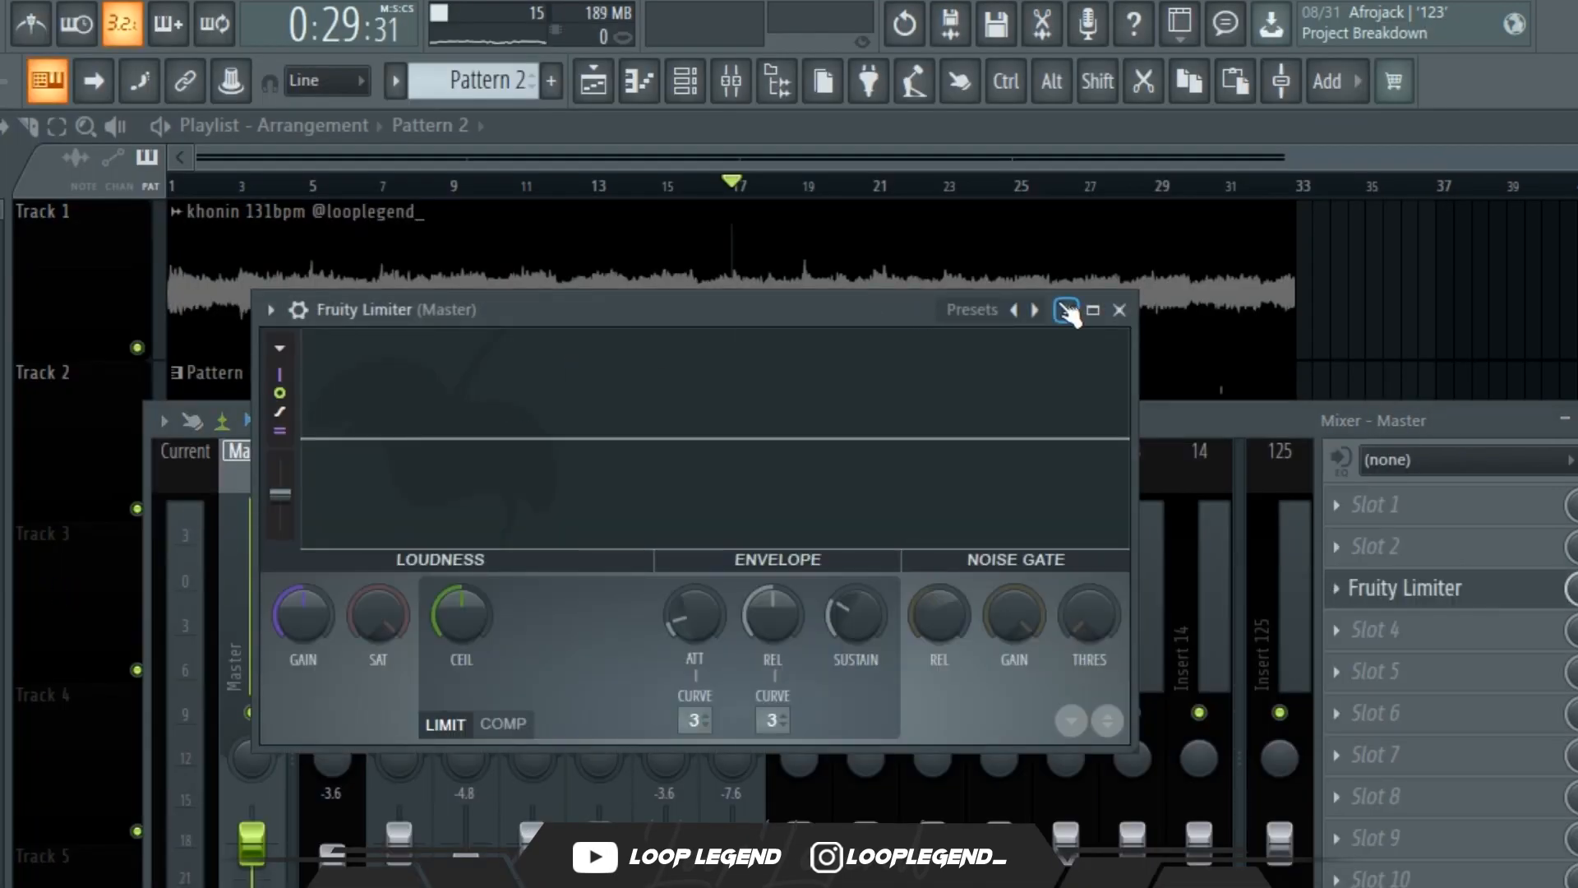
# Load the 01master preset in the master's Fruity Limiter, adjust its saturation and play the arrangement.
pyautogui.moveTo(378, 615); pyautogui.dragTo(378, 646)
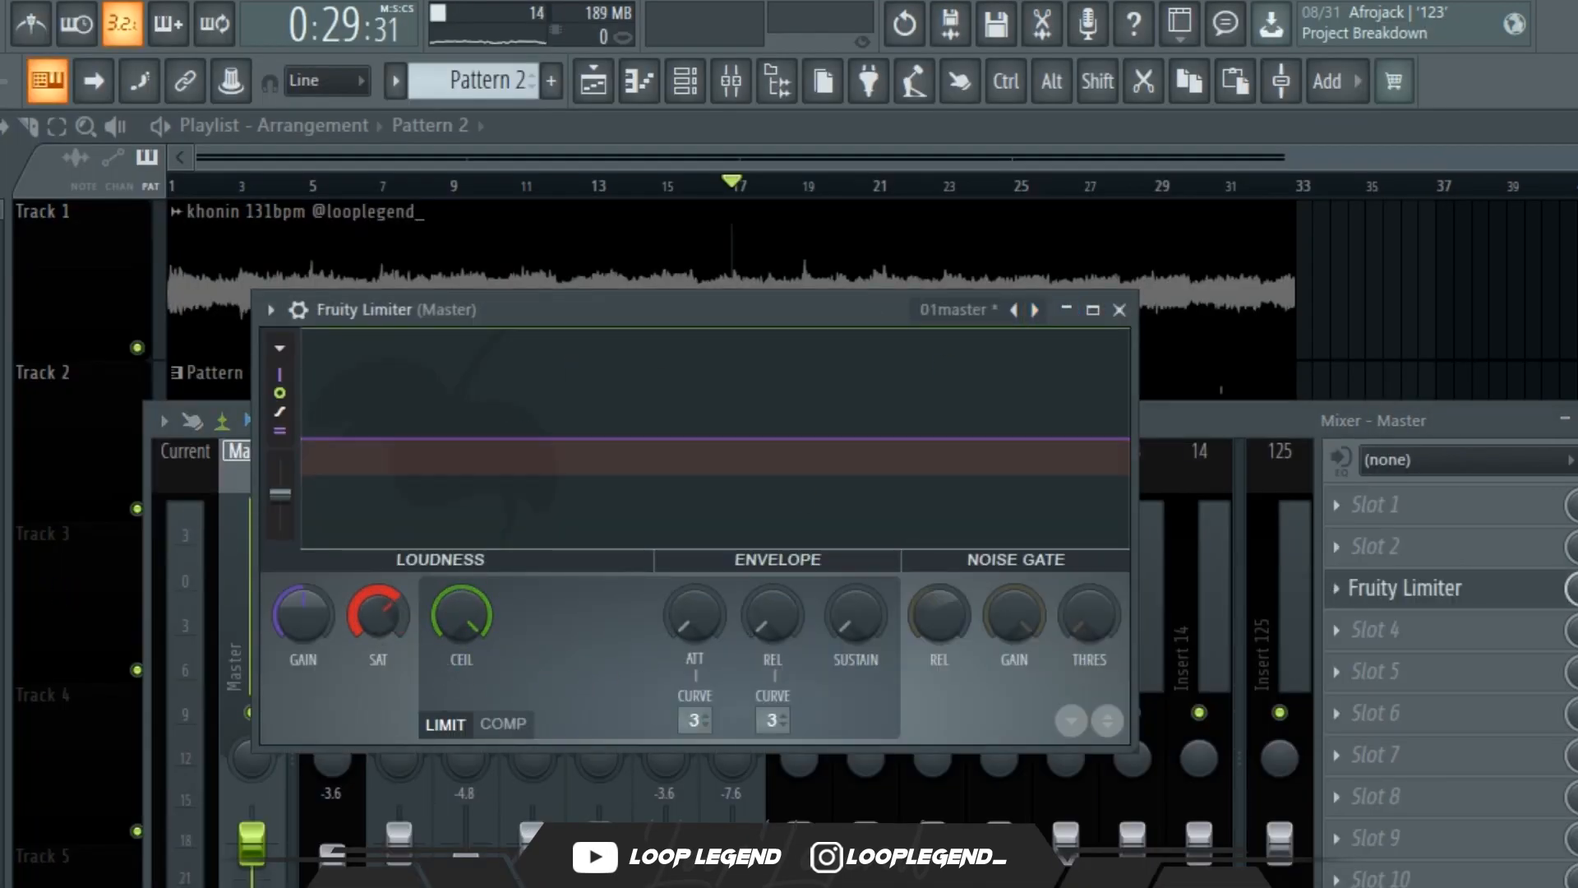
pyautogui.press('space')
# Trim the mixer levels: hi-hat -0.8, Merge clap -5.3, Southside clap -0.5, 808 -0.3, open hat -3.8 and kick -7.9 dB.
pyautogui.scroll(2, 311, 604)
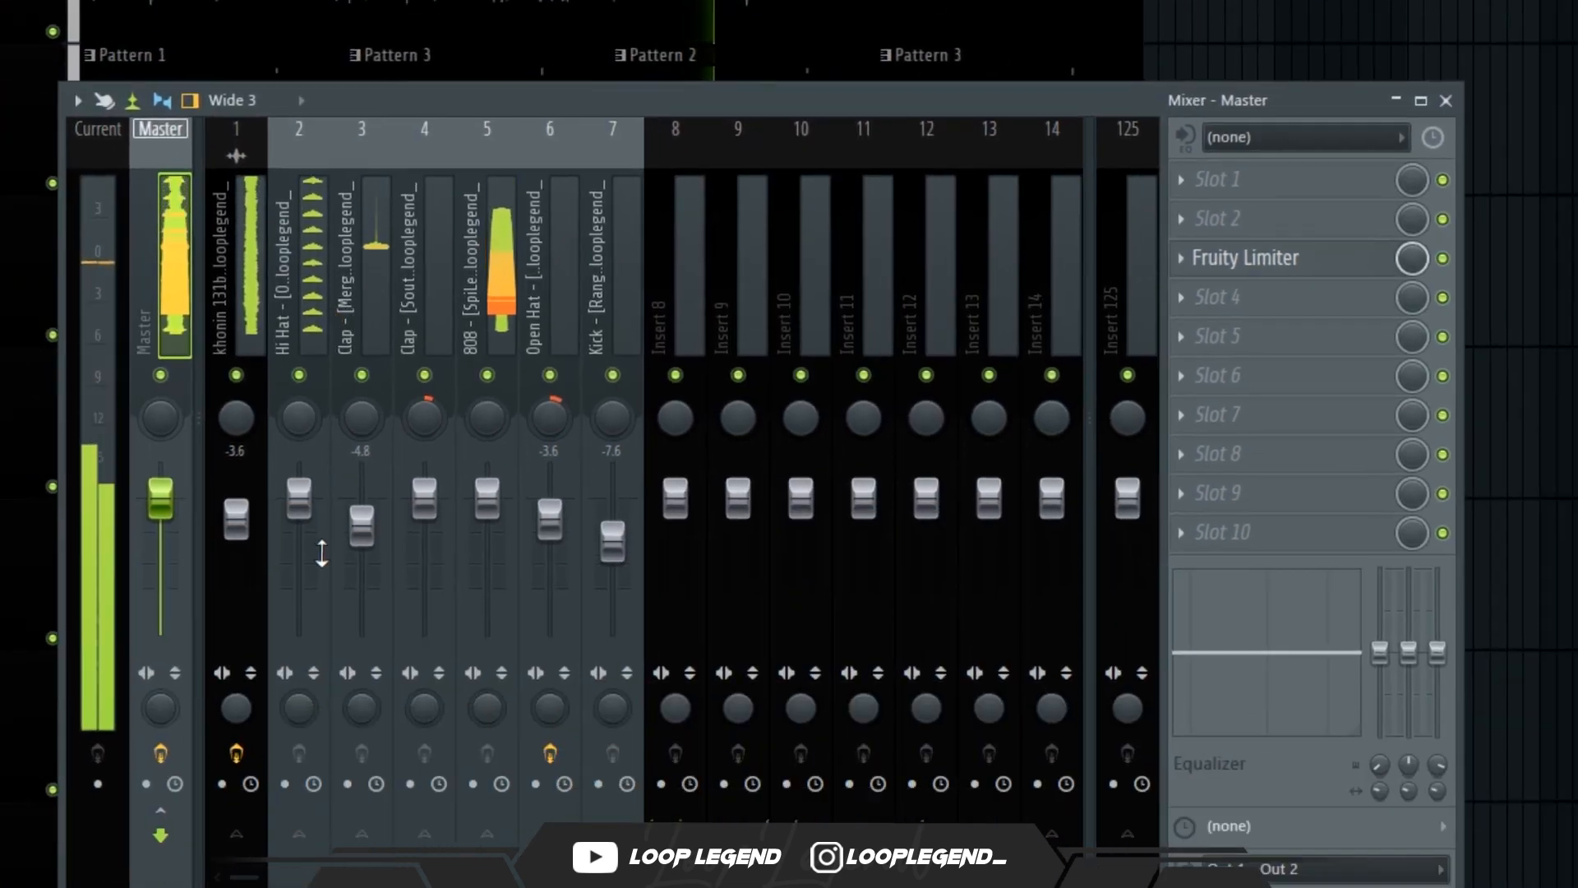
pyautogui.click(315, 556)
pyautogui.click(367, 654)
pyautogui.click(417, 613)
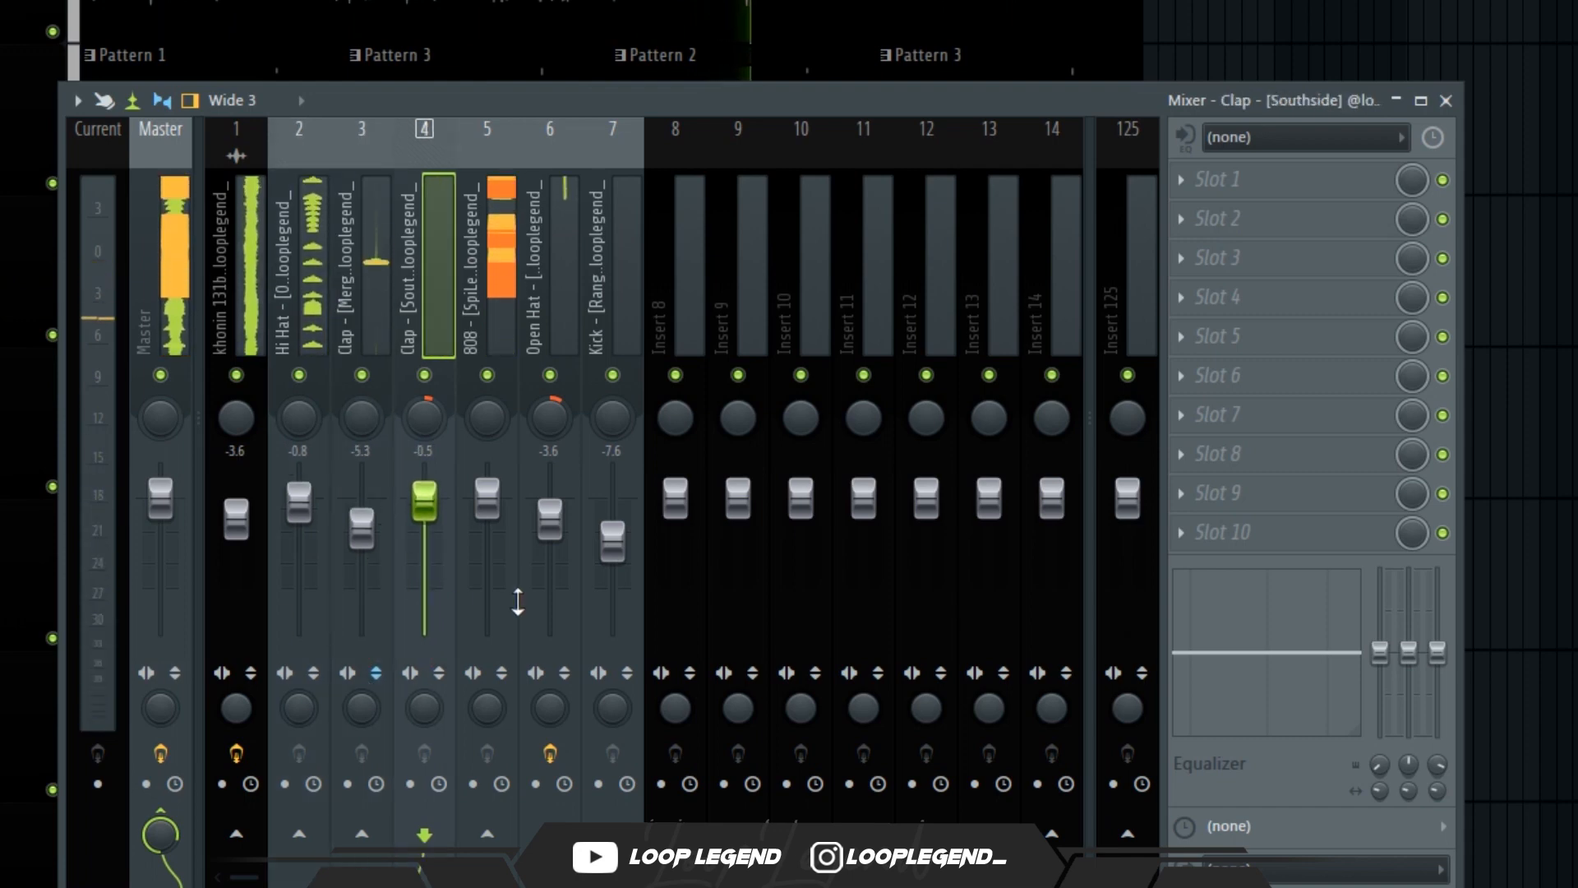
pyautogui.click(487, 608)
pyautogui.click(547, 607)
pyautogui.click(623, 607)
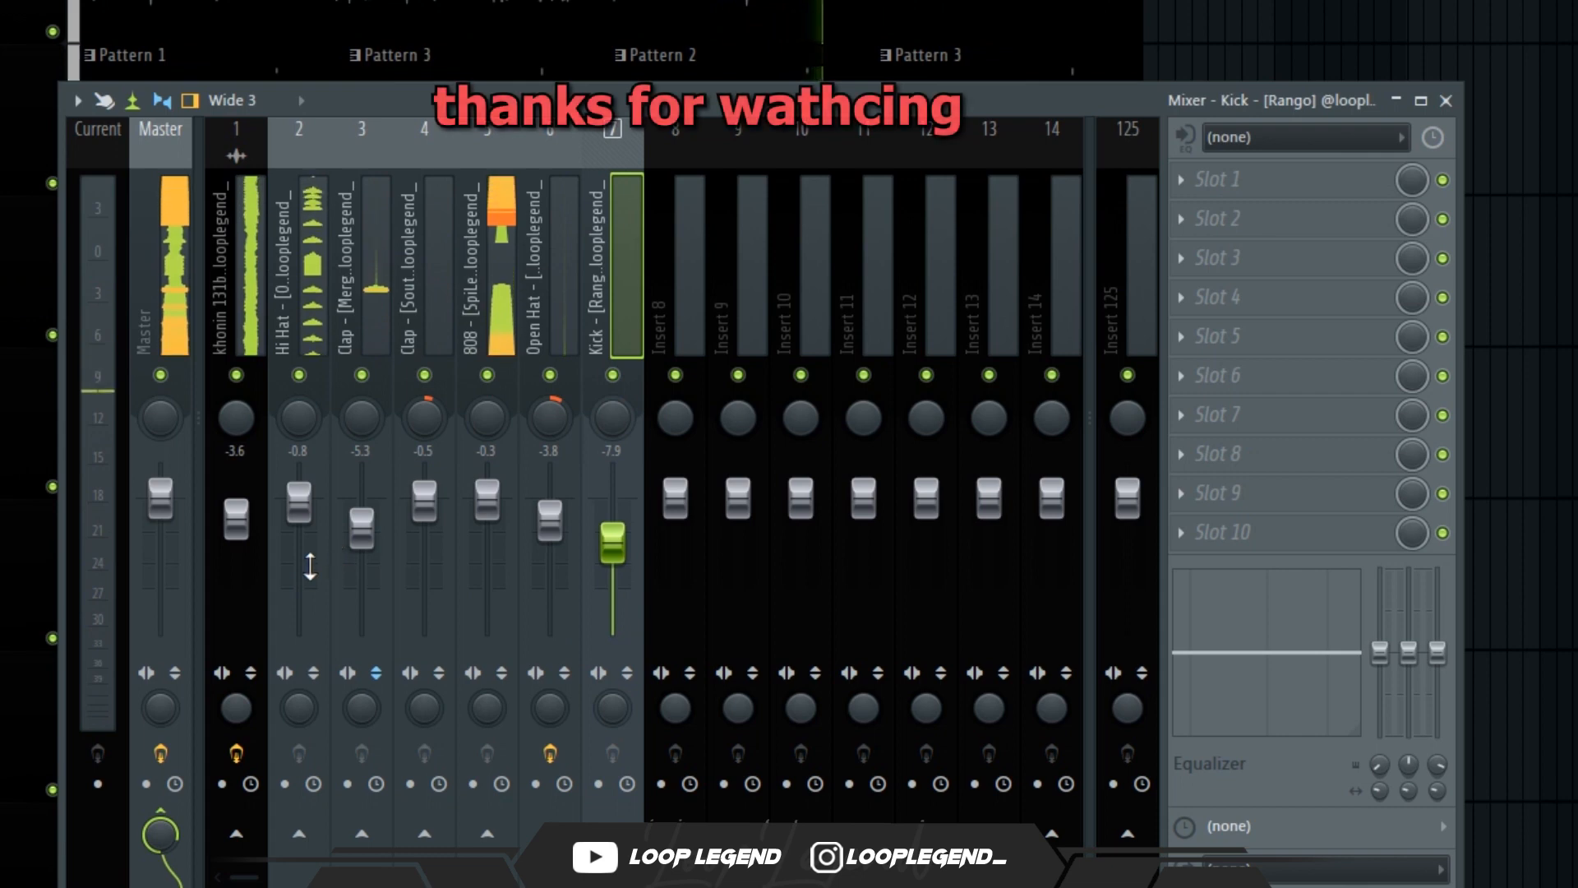
# Lower the hi-hat's level to -1.2 dB and raise the kick's level to -4.0 dB.
pyautogui.click(310, 568)
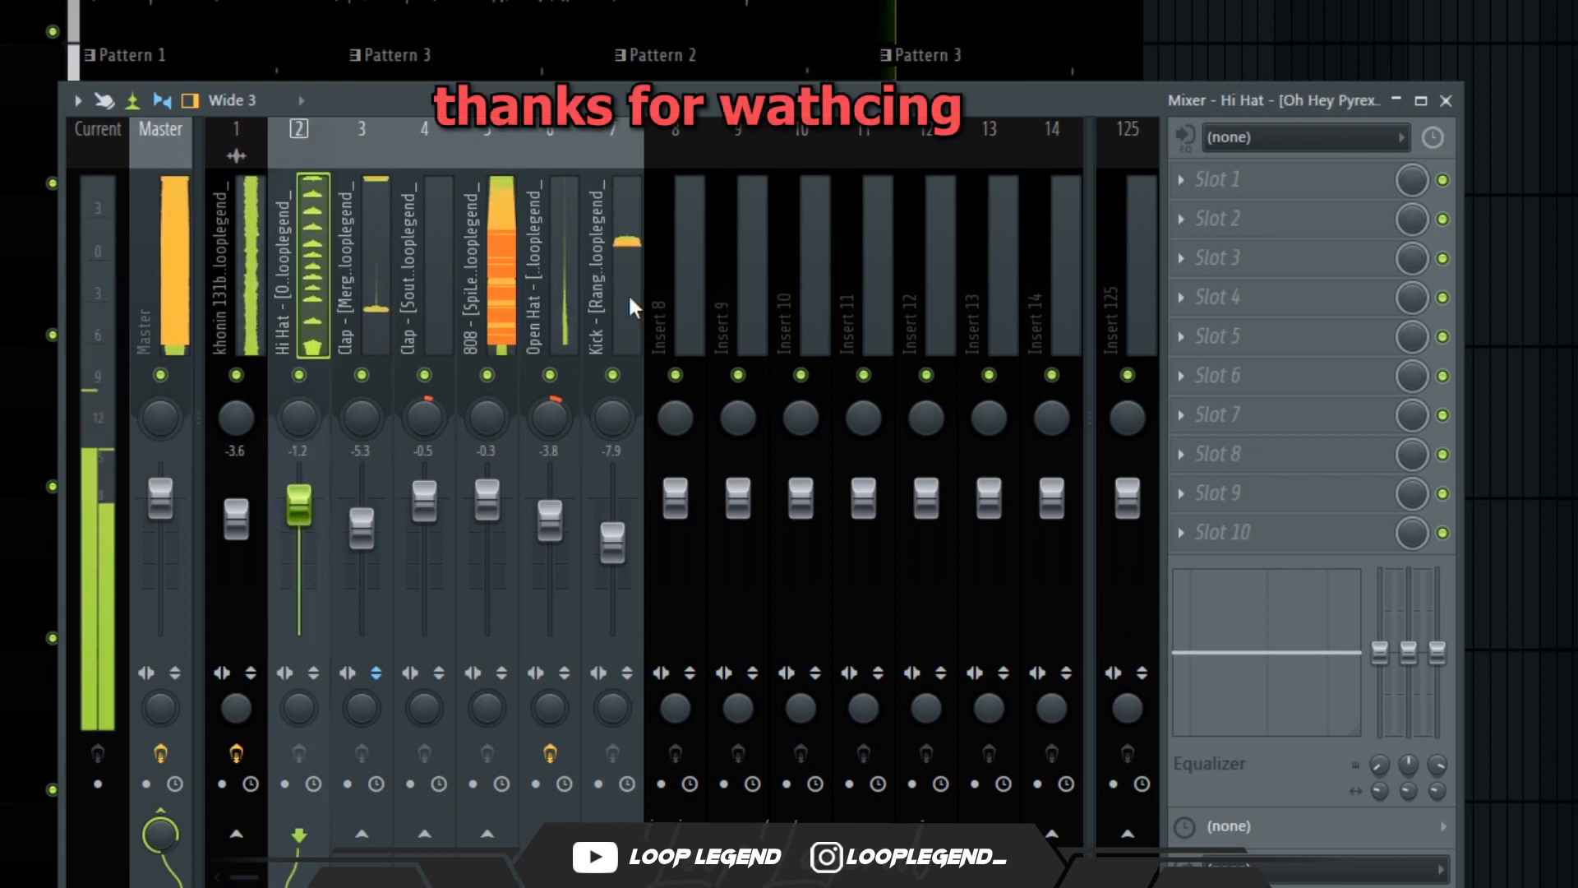
pyautogui.moveTo(613, 563); pyautogui.dragTo(613, 554)
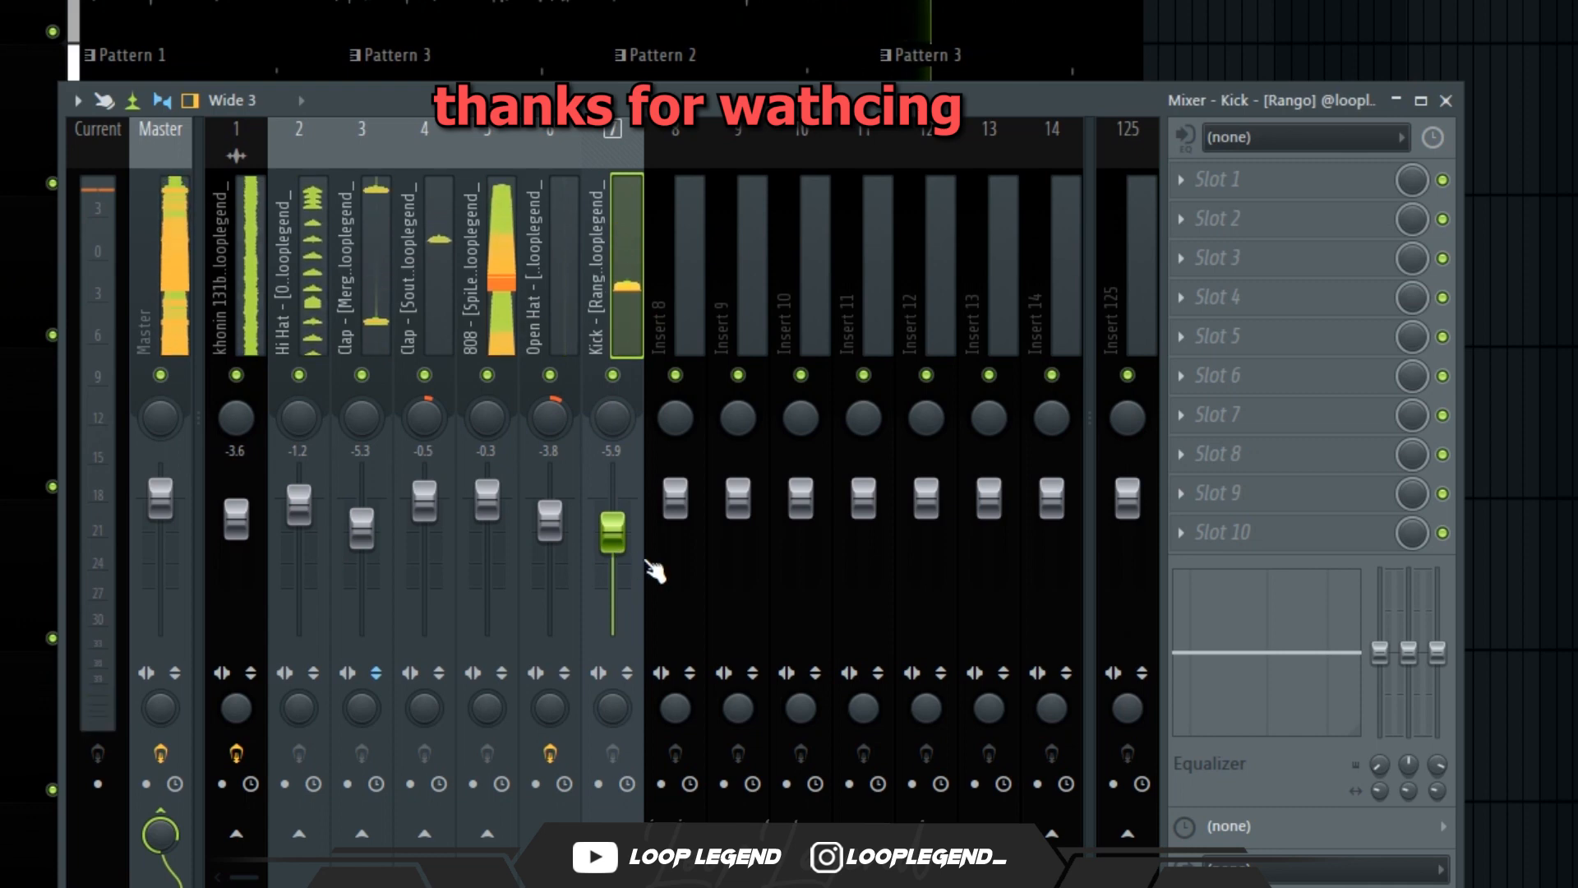
pyautogui.moveTo(604, 565); pyautogui.dragTo(605, 555)
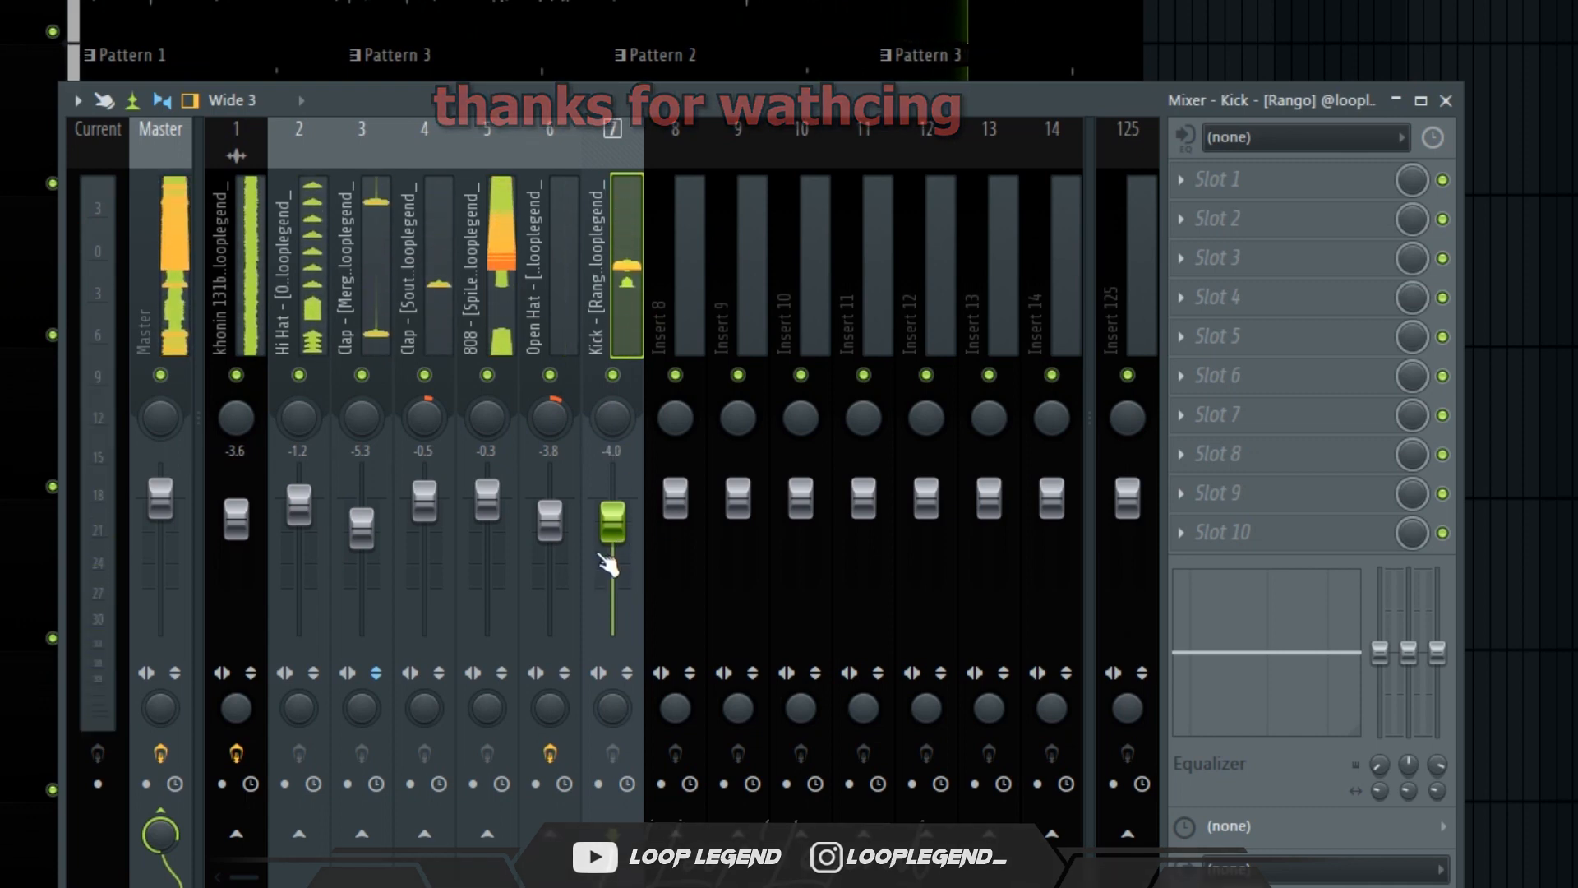